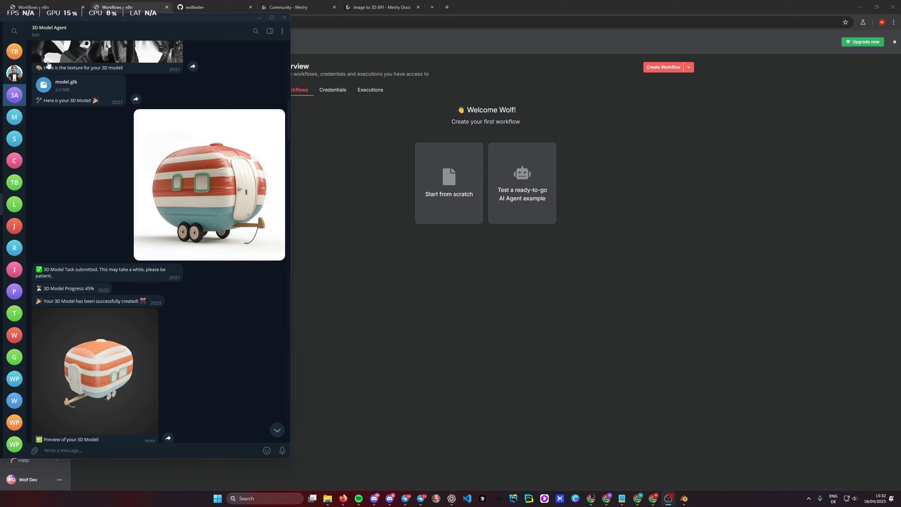
Step: Review the caravan example in the 3D Model Agent chat, including its source photo, enlarged model preview, texture image and model.glb file
{"action": "scroll", "coordinate": [120, 182], "scroll_direction": "down", "scroll_amount": 1}
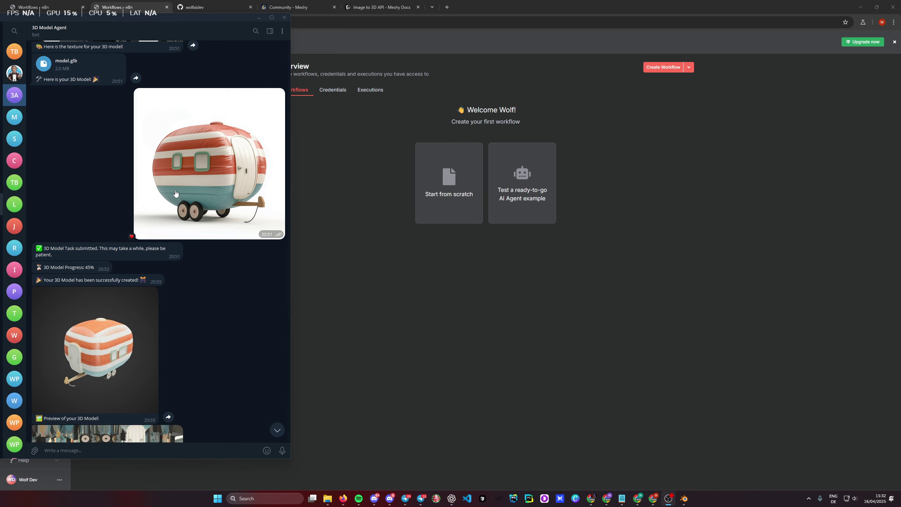
{"action": "scroll", "coordinate": [151, 202], "scroll_direction": "up", "scroll_amount": 1}
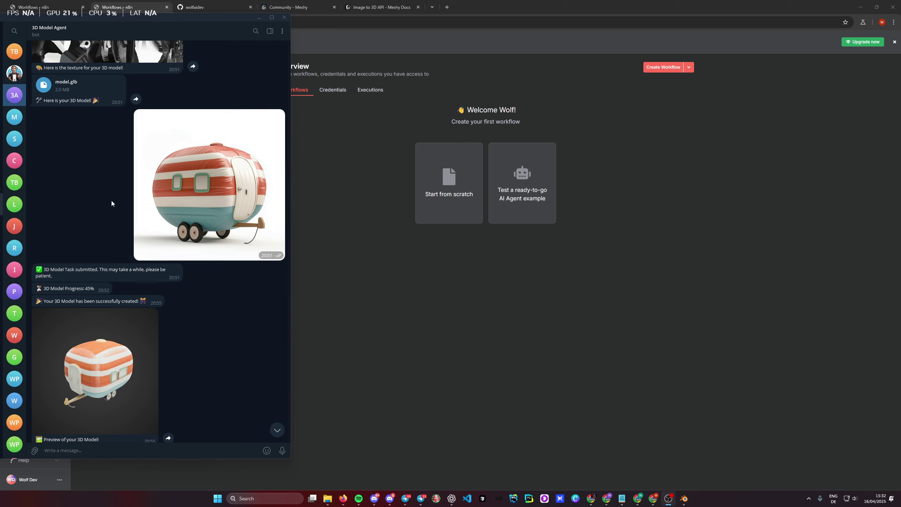
{"action": "scroll", "coordinate": [111, 201], "scroll_direction": "down", "scroll_amount": 2}
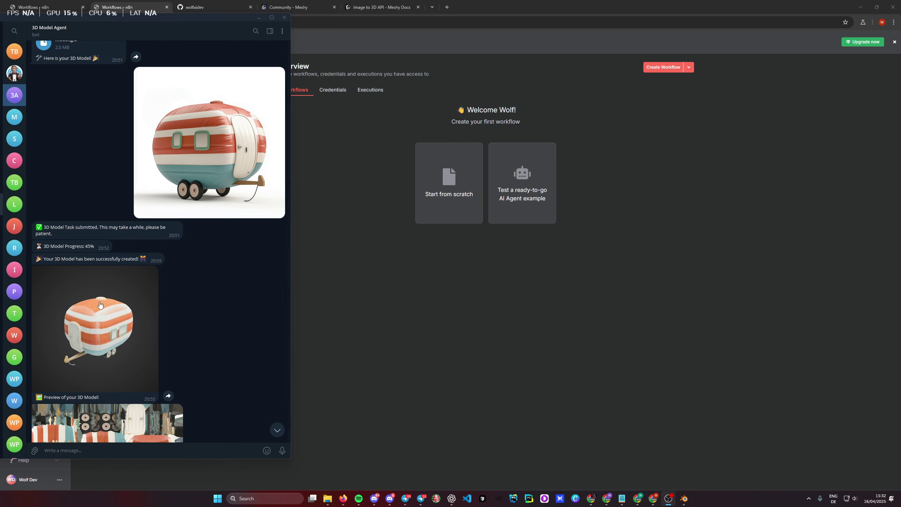
{"action": "scroll", "coordinate": [99, 224], "scroll_direction": "down", "scroll_amount": 1}
{"action": "scroll", "coordinate": [100, 224], "scroll_direction": "down", "scroll_amount": 2}
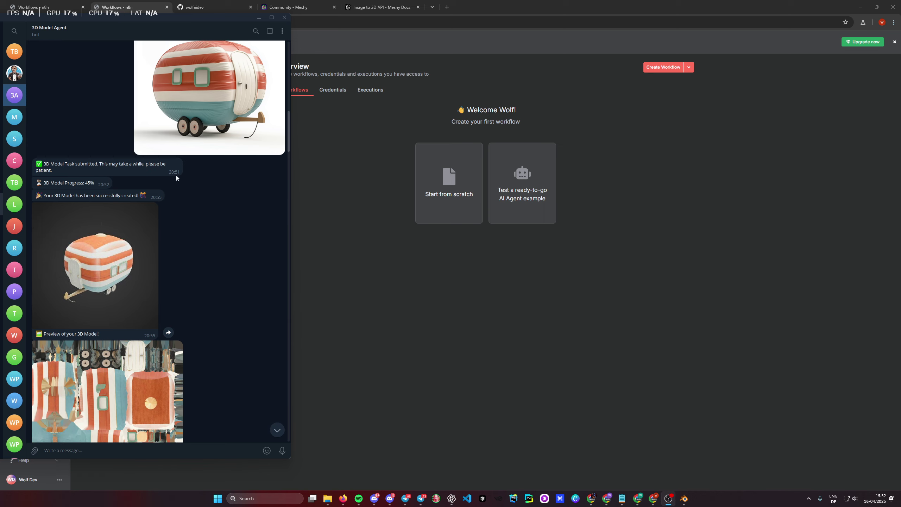
{"action": "left_click", "coordinate": [90, 250]}
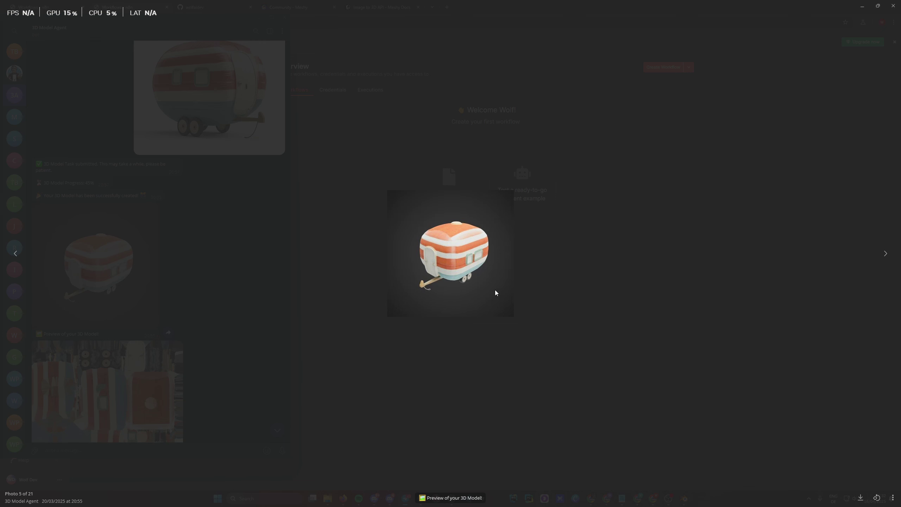
{"action": "left_click", "coordinate": [262, 262]}
{"action": "scroll", "coordinate": [153, 273], "scroll_direction": "down", "scroll_amount": 4}
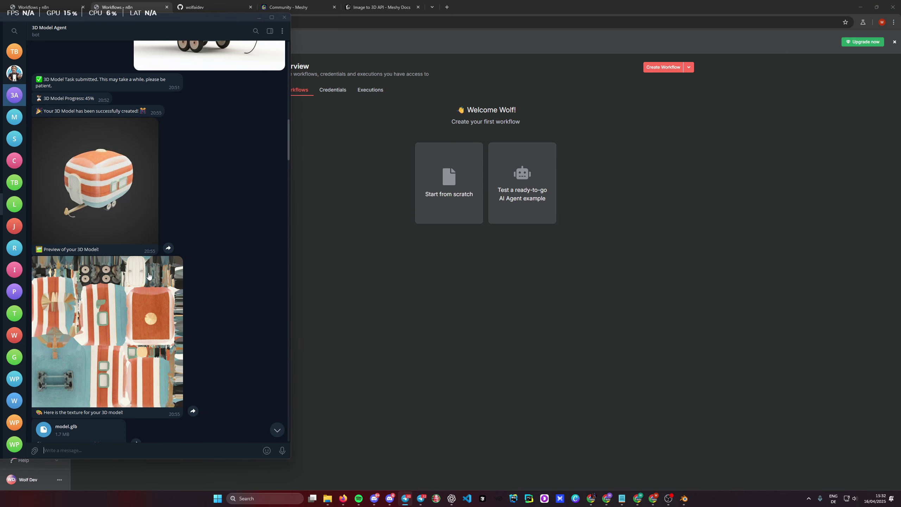
{"action": "scroll", "coordinate": [74, 364], "scroll_direction": "down", "scroll_amount": 3}
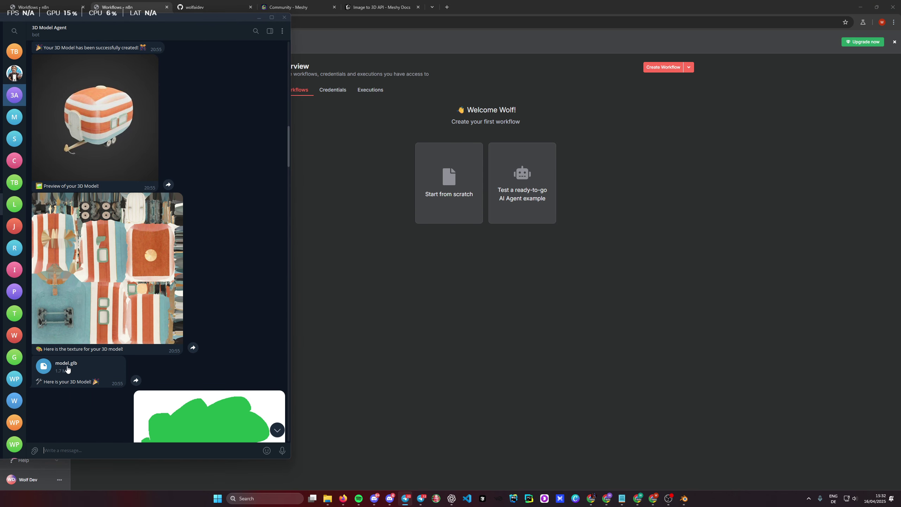
{"action": "scroll", "coordinate": [67, 371], "scroll_direction": "up", "scroll_amount": 6}
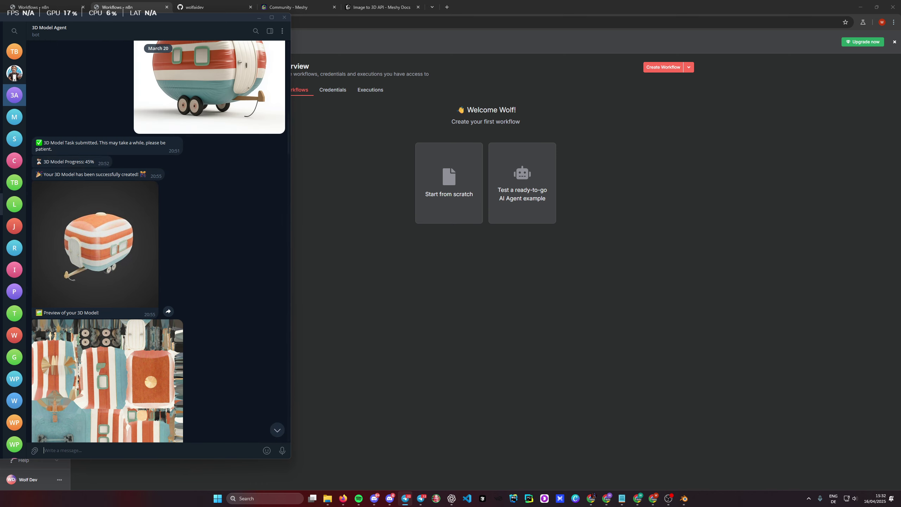
Step: Switch to Blender and inspect the caravan model from several angles in wireframe and in textured shading
{"action": "left_click", "coordinate": [684, 499]}
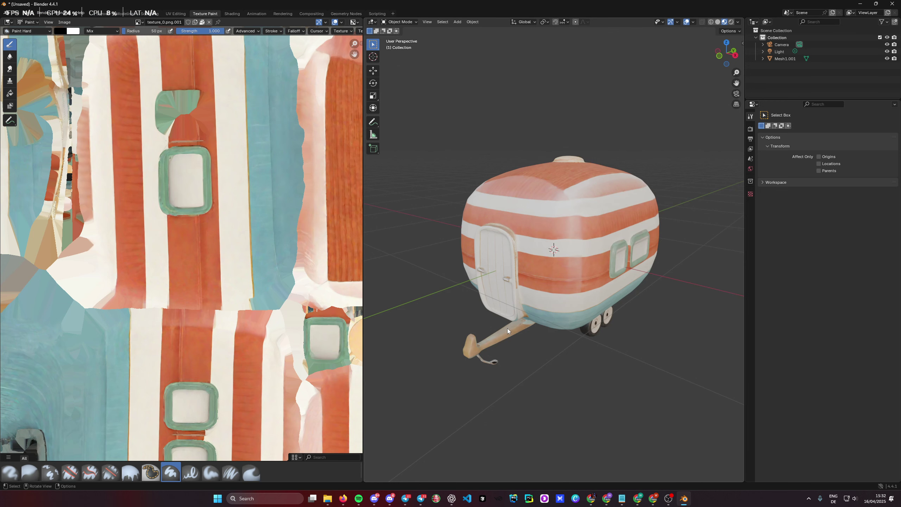
{"action": "mouse_move", "coordinate": [474, 253]}
{"action": "left_mouse_down"}
{"action": "mouse_move", "coordinate": [617, 242]}
{"action": "mouse_move", "coordinate": [472, 261]}
{"action": "mouse_move", "coordinate": [411, 233]}
{"action": "mouse_move", "coordinate": [593, 233]}
{"action": "mouse_move", "coordinate": [582, 241]}
{"action": "mouse_move", "coordinate": [473, 245]}
{"action": "left_mouse_up"}
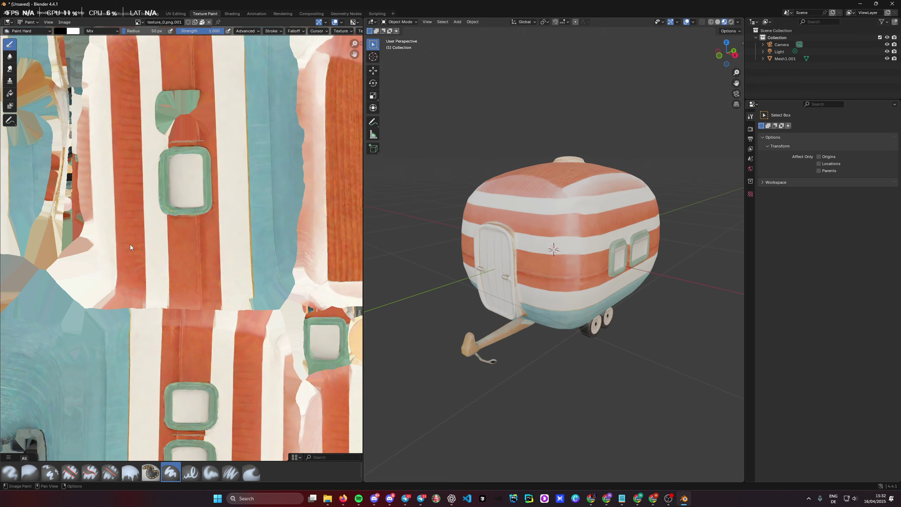
{"action": "mouse_move", "coordinate": [496, 284]}
{"action": "left_mouse_down"}
{"action": "mouse_move", "coordinate": [635, 265]}
{"action": "mouse_move", "coordinate": [524, 286]}
{"action": "mouse_move", "coordinate": [479, 253]}
{"action": "mouse_move", "coordinate": [548, 278]}
{"action": "mouse_move", "coordinate": [610, 211]}
{"action": "mouse_move", "coordinate": [655, 250]}
{"action": "mouse_move", "coordinate": [648, 331]}
{"action": "mouse_move", "coordinate": [503, 282]}
{"action": "left_mouse_up"}
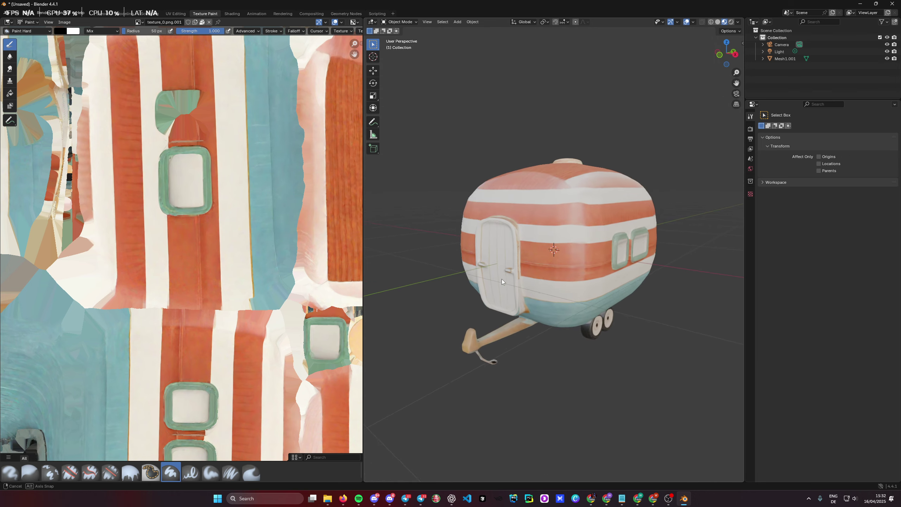
{"action": "left_click", "coordinate": [711, 22]}
{"action": "mouse_move", "coordinate": [565, 189]}
{"action": "left_mouse_down"}
{"action": "mouse_move", "coordinate": [599, 215]}
{"action": "mouse_move", "coordinate": [663, 204]}
{"action": "mouse_move", "coordinate": [592, 227]}
{"action": "mouse_move", "coordinate": [477, 236]}
{"action": "mouse_move", "coordinate": [602, 233]}
{"action": "mouse_move", "coordinate": [512, 238]}
{"action": "mouse_move", "coordinate": [505, 229]}
{"action": "left_mouse_up"}
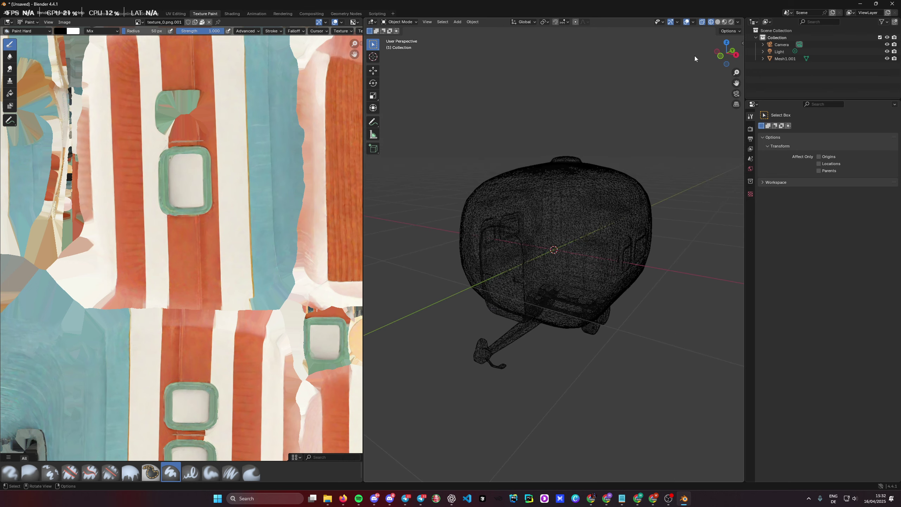
{"action": "left_click", "coordinate": [724, 22]}
{"action": "mouse_move", "coordinate": [726, 53]}
{"action": "left_mouse_down"}
{"action": "mouse_move", "coordinate": [534, 243]}
{"action": "mouse_move", "coordinate": [501, 253]}
{"action": "mouse_move", "coordinate": [460, 249]}
{"action": "mouse_move", "coordinate": [521, 219]}
{"action": "mouse_move", "coordinate": [525, 199]}
{"action": "mouse_move", "coordinate": [513, 197]}
{"action": "mouse_move", "coordinate": [596, 192]}
{"action": "mouse_move", "coordinate": [508, 200]}
{"action": "mouse_move", "coordinate": [464, 192]}
{"action": "left_mouse_up"}
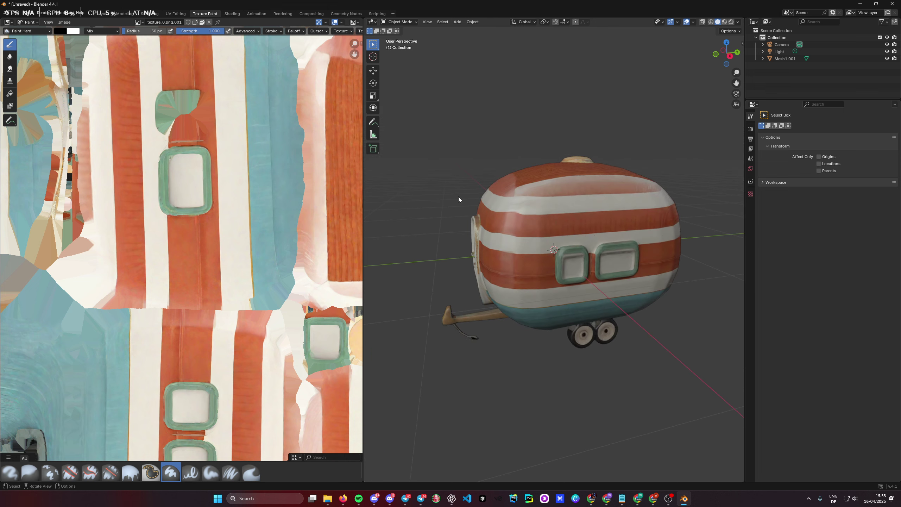
Step: Return to the 3D Model Agent chat, review the caravan preview and texture again, and clear the chat window off the n8n overview
{"action": "key", "text": "alt+Tab"}
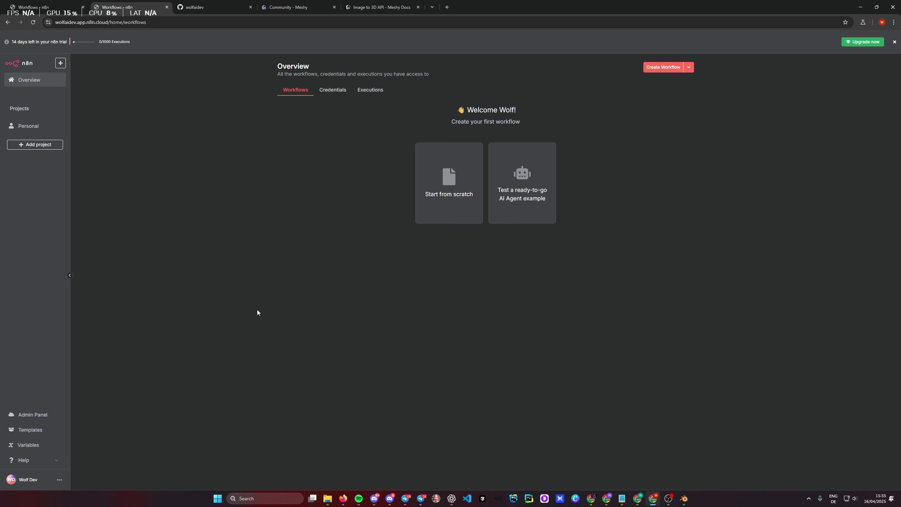
{"action": "scroll", "coordinate": [178, 301], "scroll_direction": "up", "scroll_amount": 15}
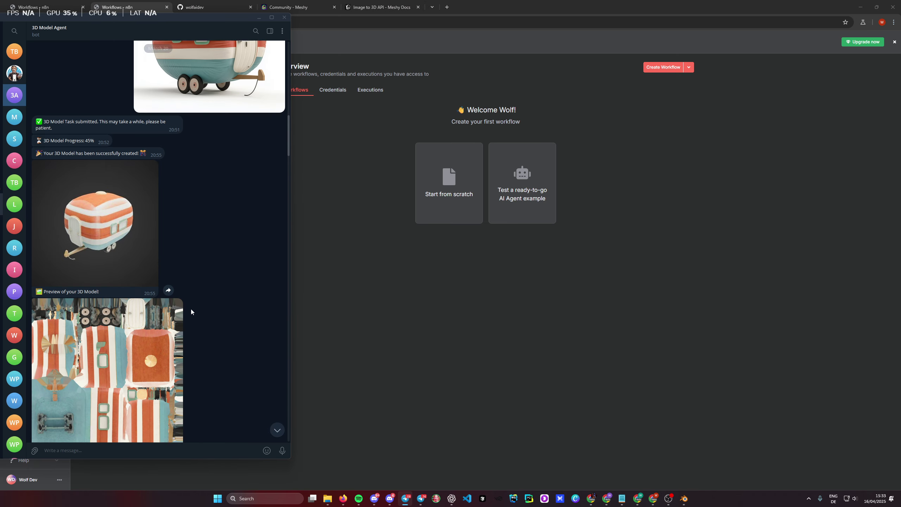
{"action": "scroll", "coordinate": [175, 323], "scroll_direction": "down", "scroll_amount": 4}
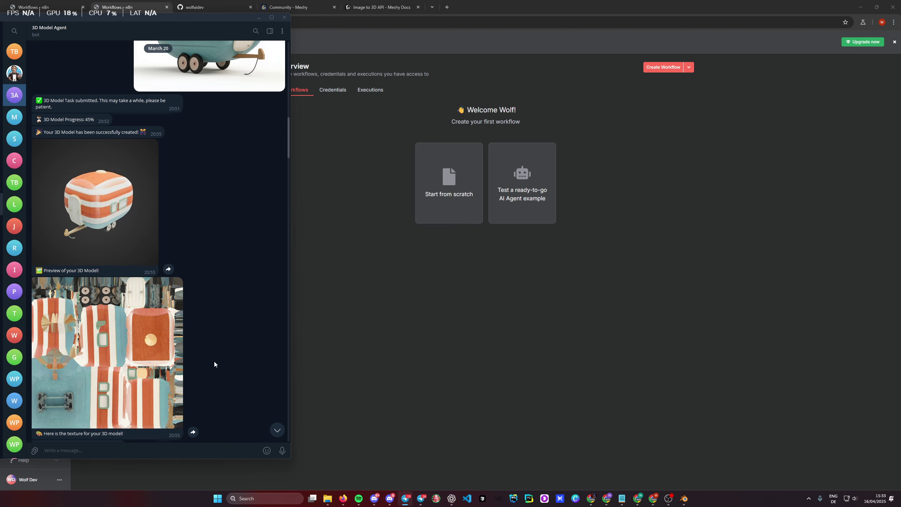
{"action": "scroll", "coordinate": [214, 361], "scroll_direction": "up", "scroll_amount": 2}
{"action": "left_click_drag", "start_coordinate": [210, 18], "coordinate": [0, 44]}
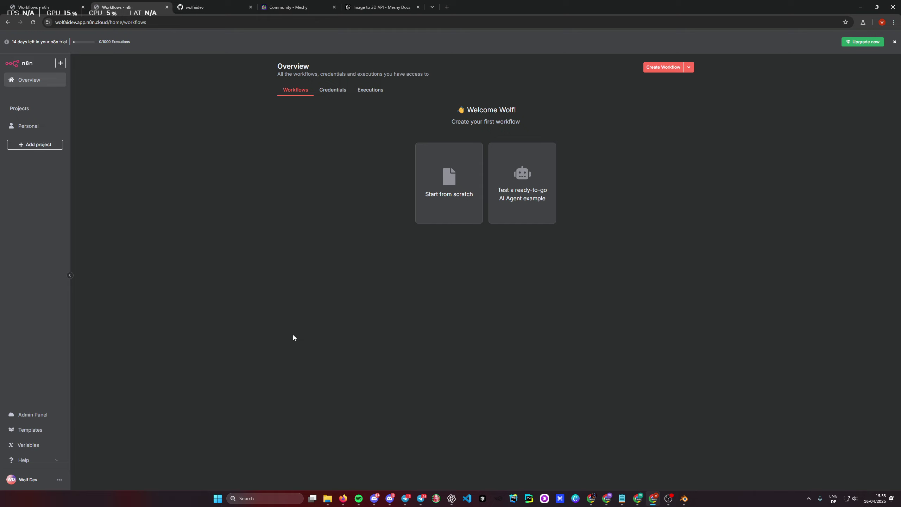
Step: Switch to the BotFather chat in Telegram and start a new bot named ModelAgentTutorial
{"action": "left_click", "coordinate": [421, 498]}
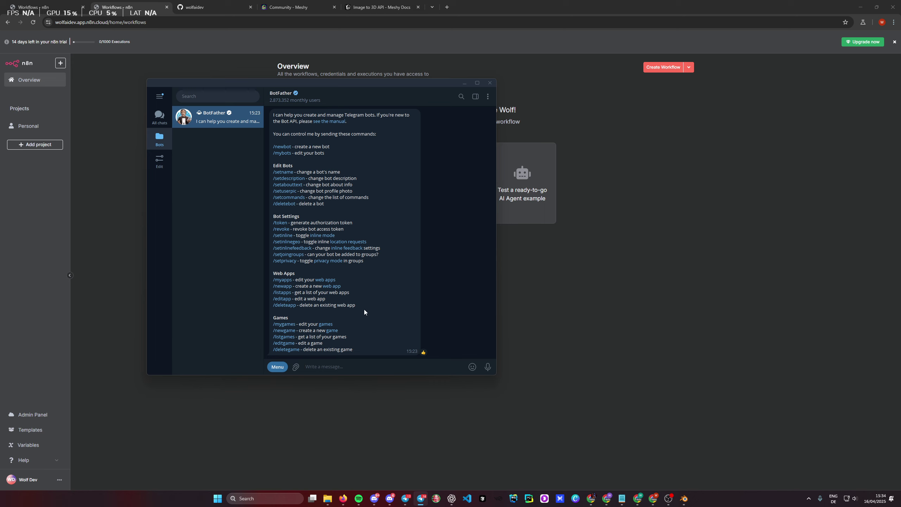
{"action": "left_click", "coordinate": [282, 146]}
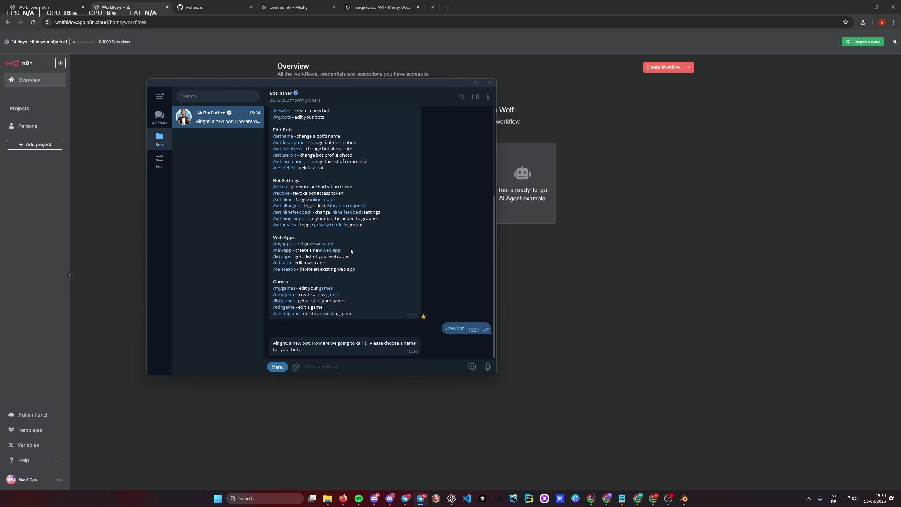
{"action": "left_click", "coordinate": [290, 98]}
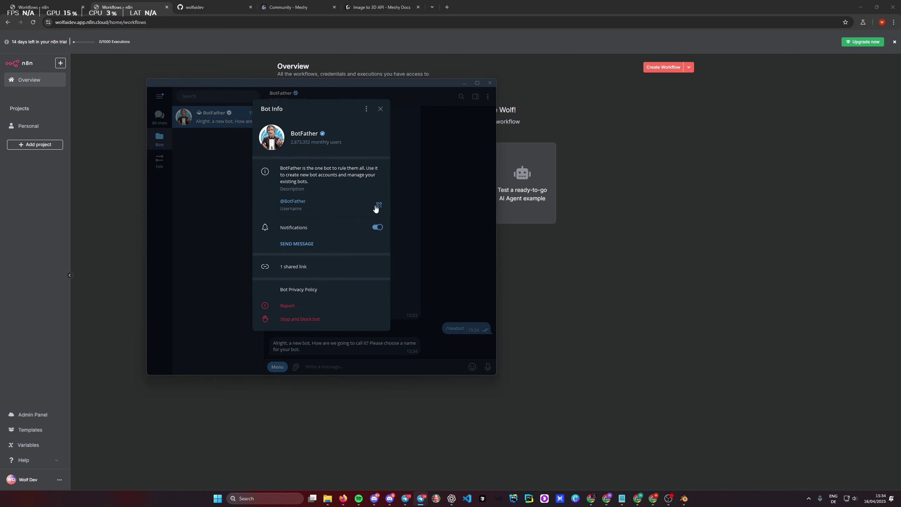
{"action": "left_click", "coordinate": [421, 187]}
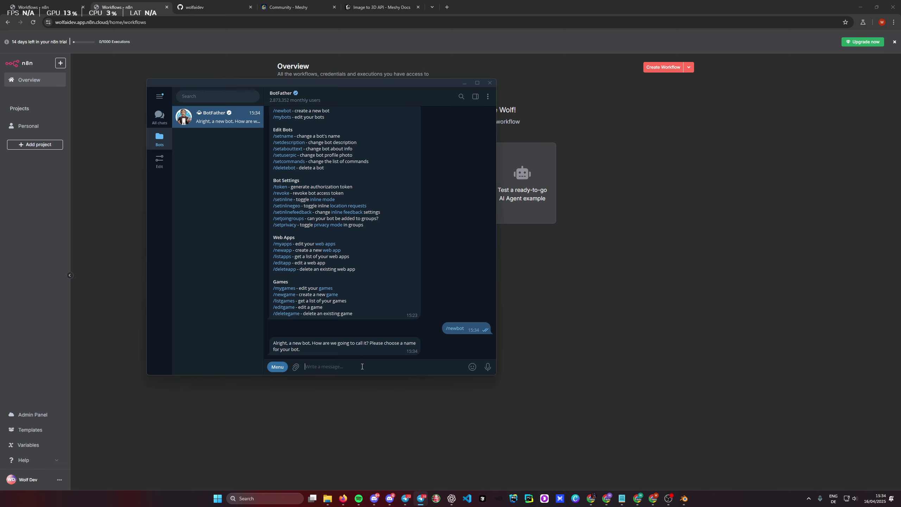
{"action": "type", "text": "ModelAgentTutorial"}
{"action": "key", "text": "Return"}
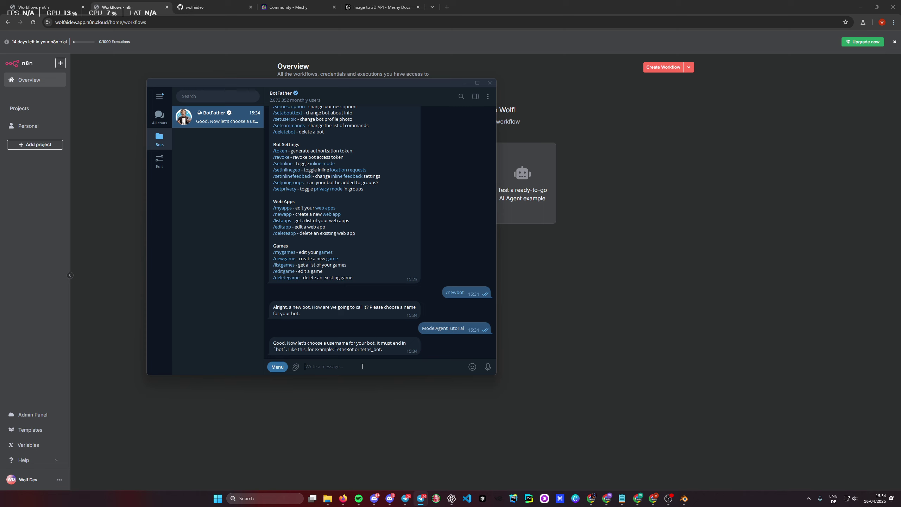
Step: Try to register the username AgentBuilderBot for the new bot
{"action": "type", "text": "AgentBuilderBot"}
{"action": "key", "text": "Return"}
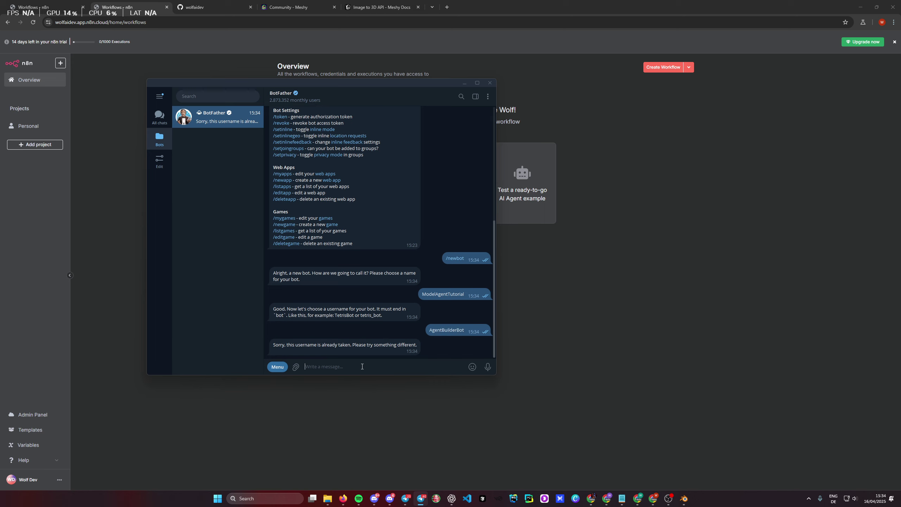
Step: Register the new bot with the username ModelAgentBuilderBot and copy its HTTP API access token
{"action": "type", "text": "ModelAgent"}
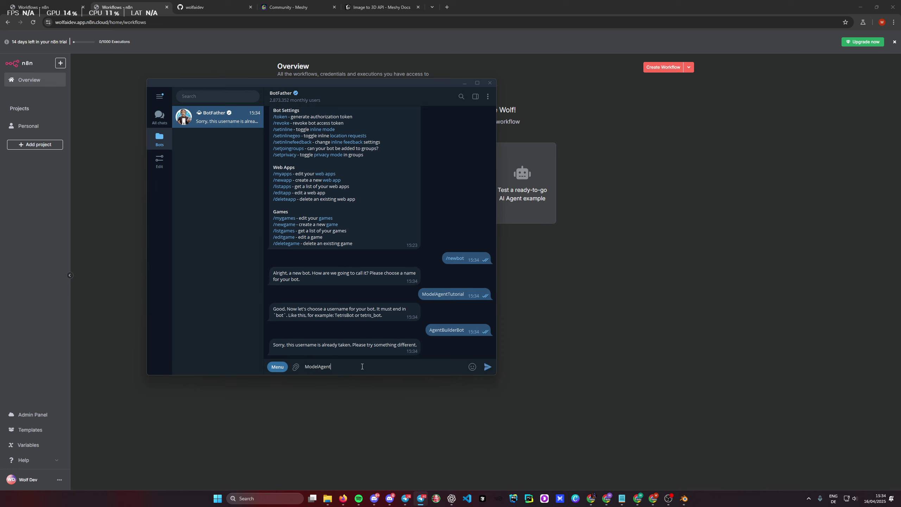
{"action": "type", "text": "BuilderBot"}
{"action": "key", "text": "Return"}
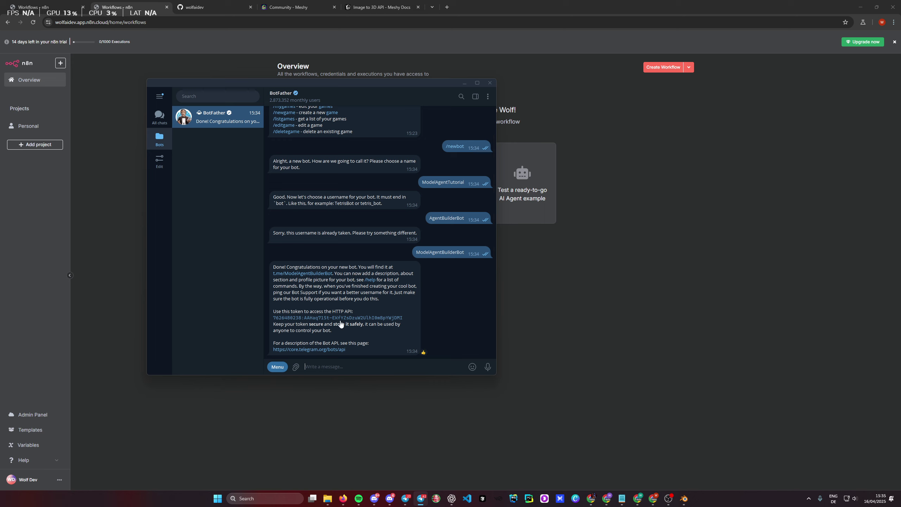
{"action": "left_click", "coordinate": [321, 318]}
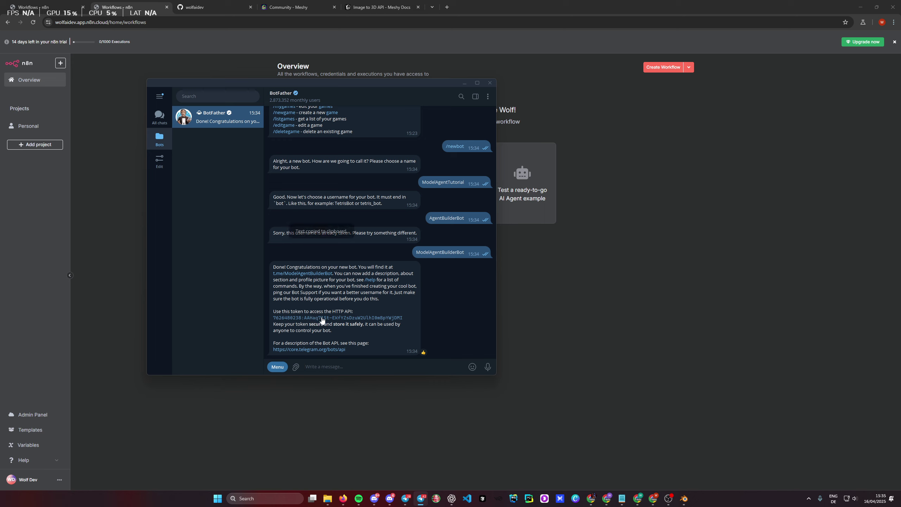
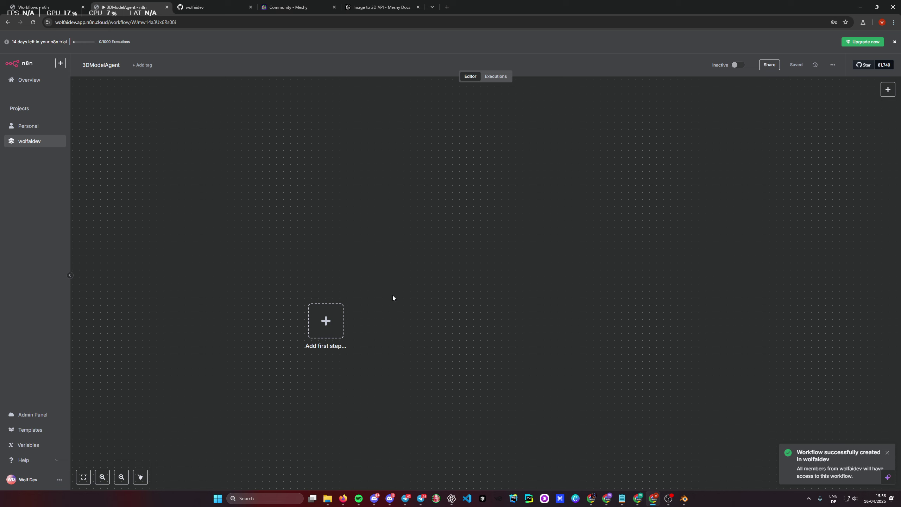
{"action": "left_click_drag", "start_coordinate": [419, 311], "coordinate": [313, 311]}
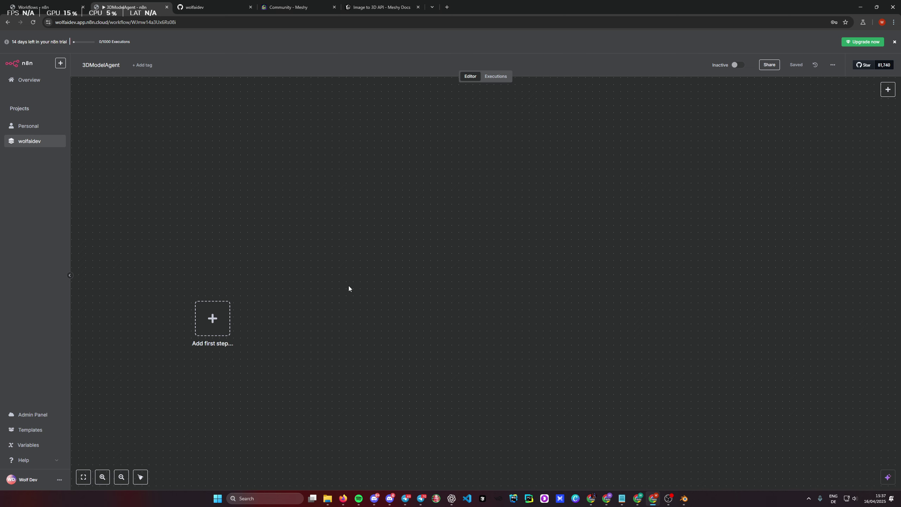
{"action": "scroll", "coordinate": [337, 298], "scroll_direction": "down", "scroll_amount": 3}
Step: Switch to the Meshy community page and browse its trending 3D models
{"action": "left_click", "coordinate": [269, 4]}
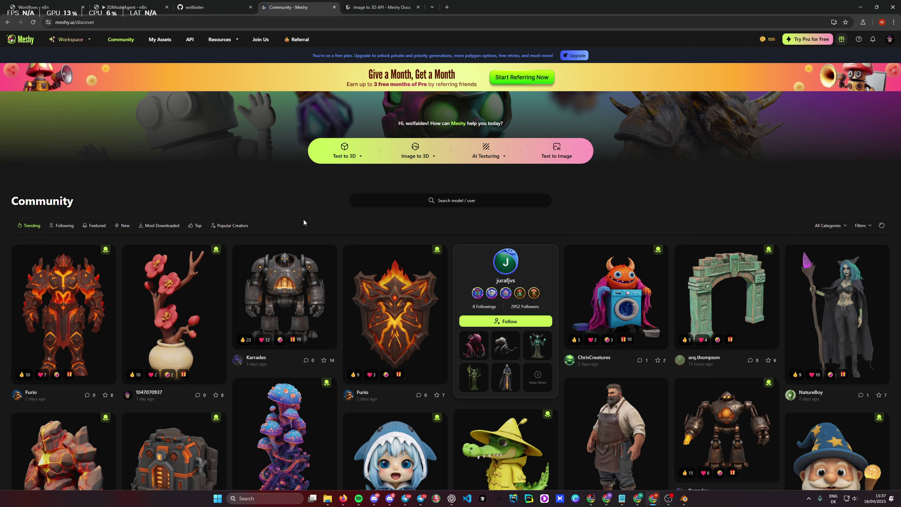
{"action": "scroll", "coordinate": [330, 241], "scroll_direction": "down", "scroll_amount": 5}
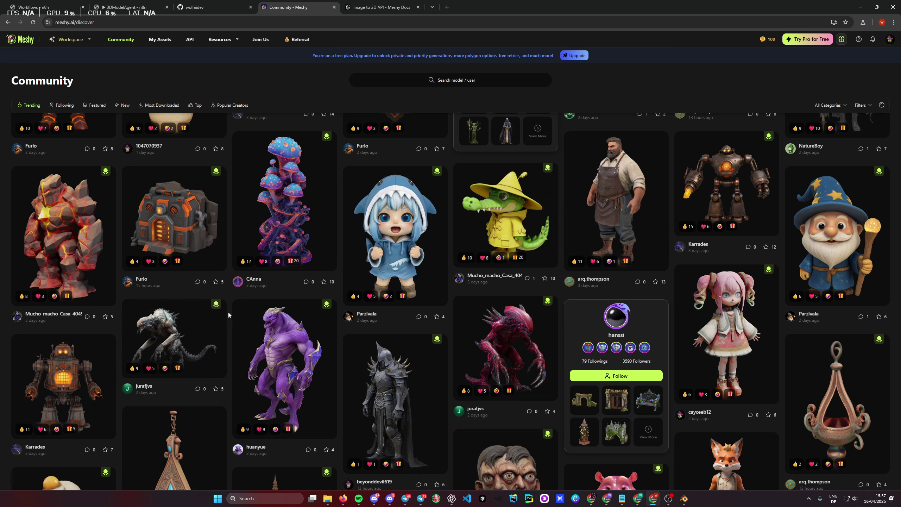
{"action": "scroll", "coordinate": [228, 312], "scroll_direction": "up", "scroll_amount": 5}
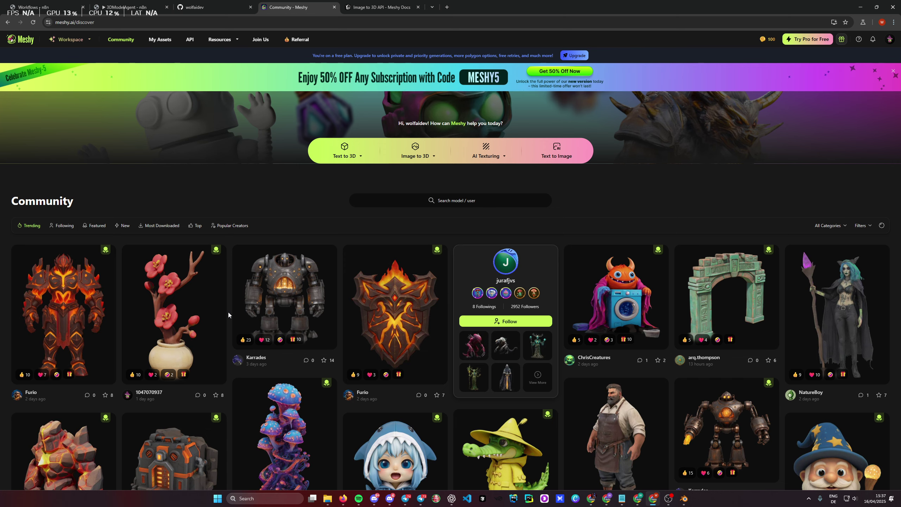
Step: Open the Meshy Image to 3D API documentation and examine the parameters and request example for creating an Image to 3D task
{"action": "key", "text": "ctrl+Tab"}
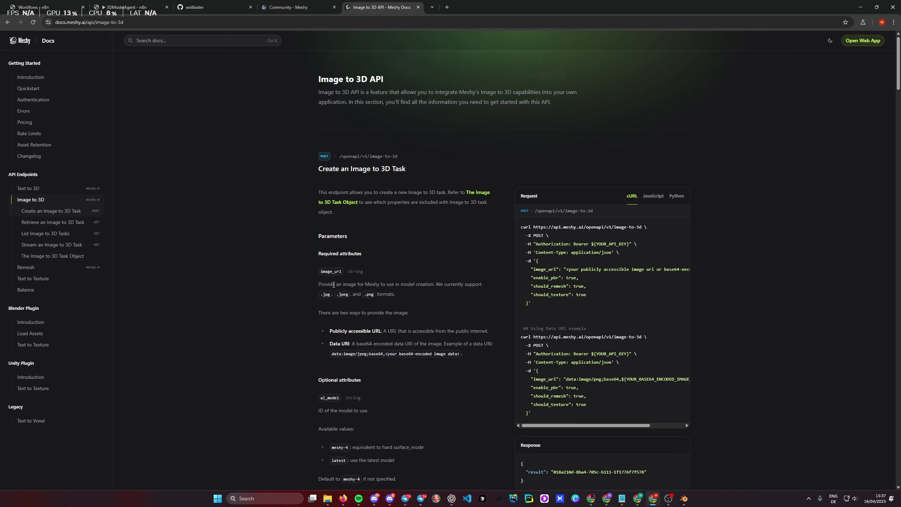
{"action": "scroll", "coordinate": [259, 301], "scroll_direction": "down", "scroll_amount": 2}
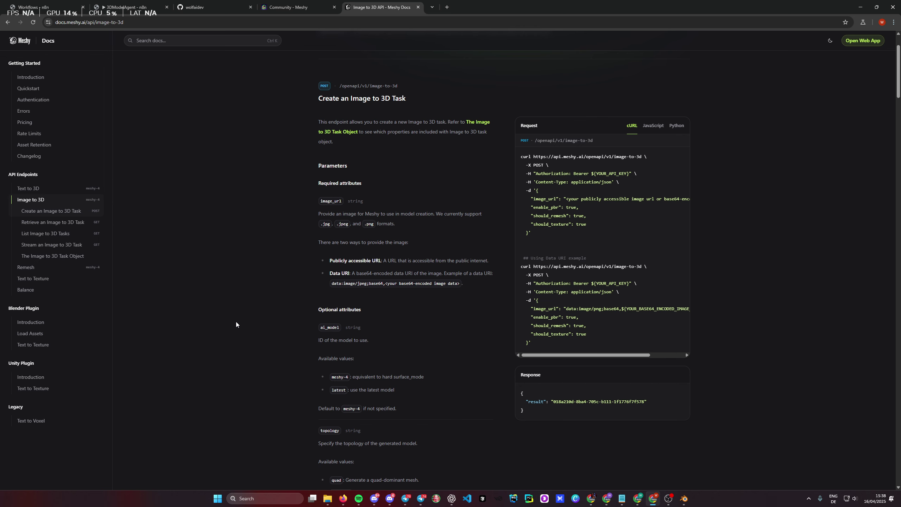
{"action": "scroll", "coordinate": [418, 427], "scroll_direction": "down", "scroll_amount": 8}
{"action": "scroll", "coordinate": [472, 387], "scroll_direction": "up", "scroll_amount": 8}
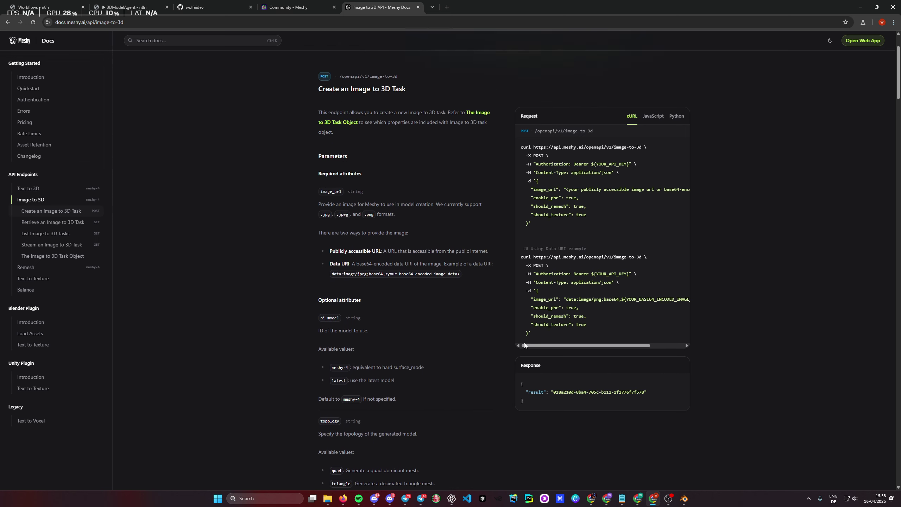
{"action": "scroll", "coordinate": [462, 344], "scroll_direction": "up", "scroll_amount": 1}
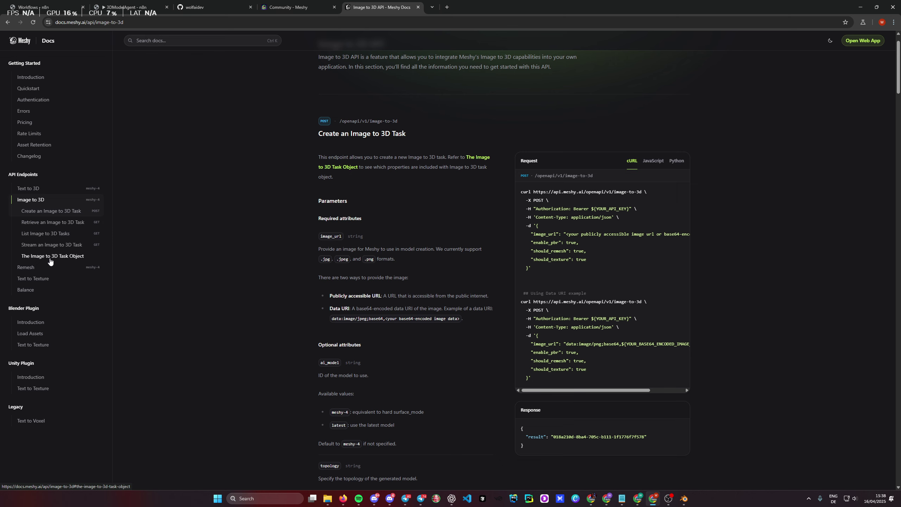
Step: Open Meshy's API page and look at the form for creating an API key without creating one
{"action": "scroll", "coordinate": [260, 249], "scroll_direction": "up", "scroll_amount": 1}
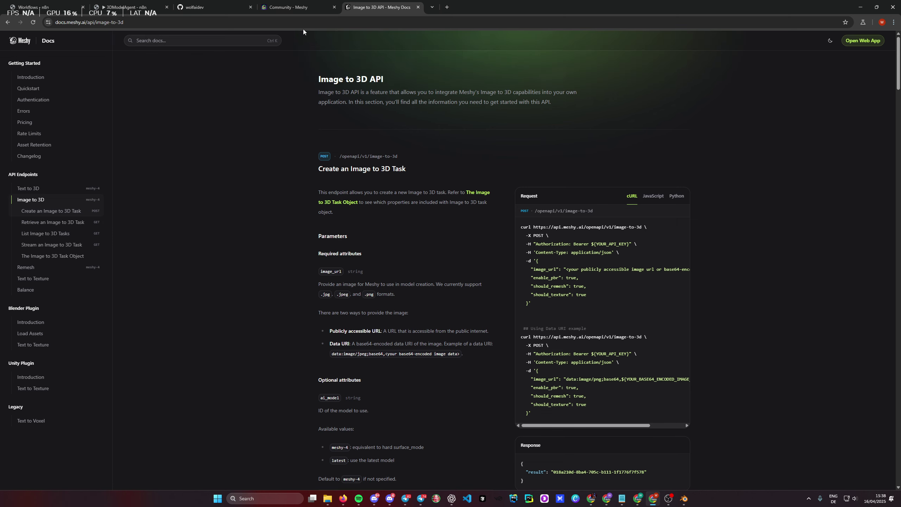
{"action": "left_click", "coordinate": [300, 10]}
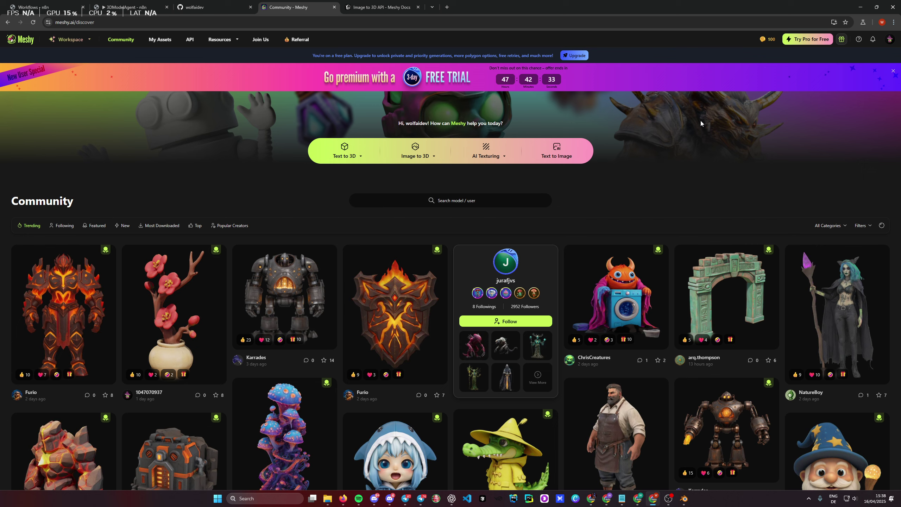
{"action": "left_click", "coordinate": [191, 39]}
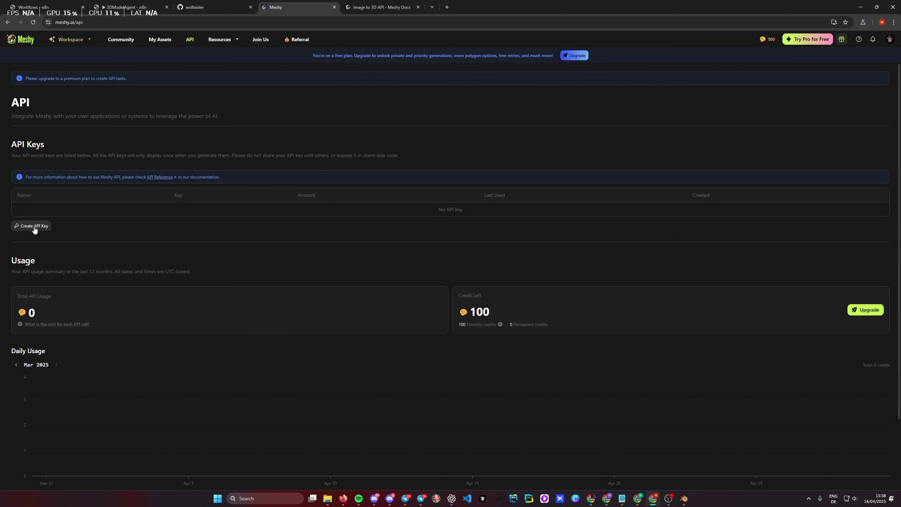
{"action": "left_click", "coordinate": [34, 227]}
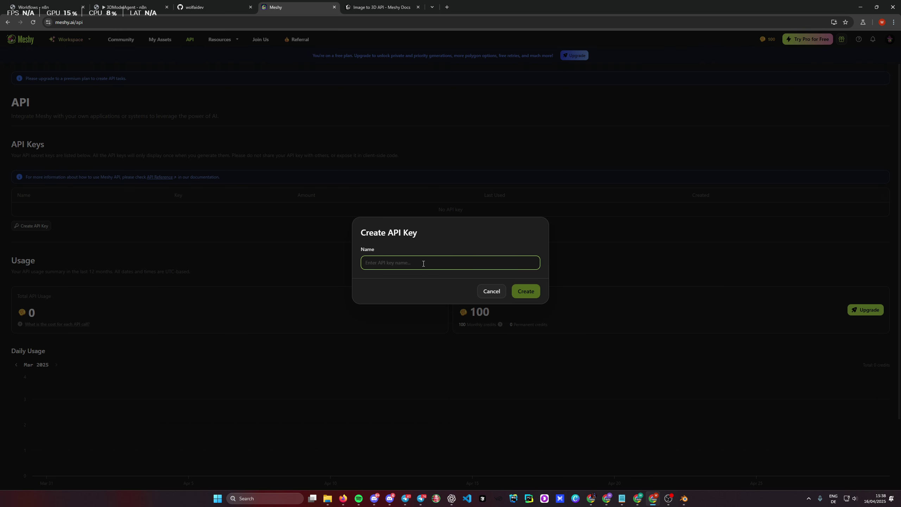
{"action": "left_click", "coordinate": [491, 292]}
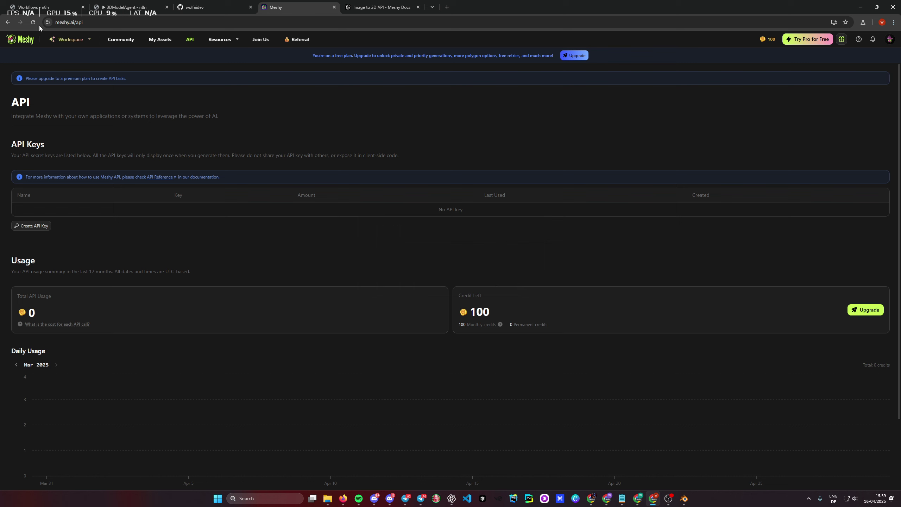
Step: Switch to the 3DModelAgent workflow in n8n and add a Telegram Trigger for incoming messages as its first step
{"action": "left_click", "coordinate": [128, 8]}
{"action": "left_click", "coordinate": [222, 289]}
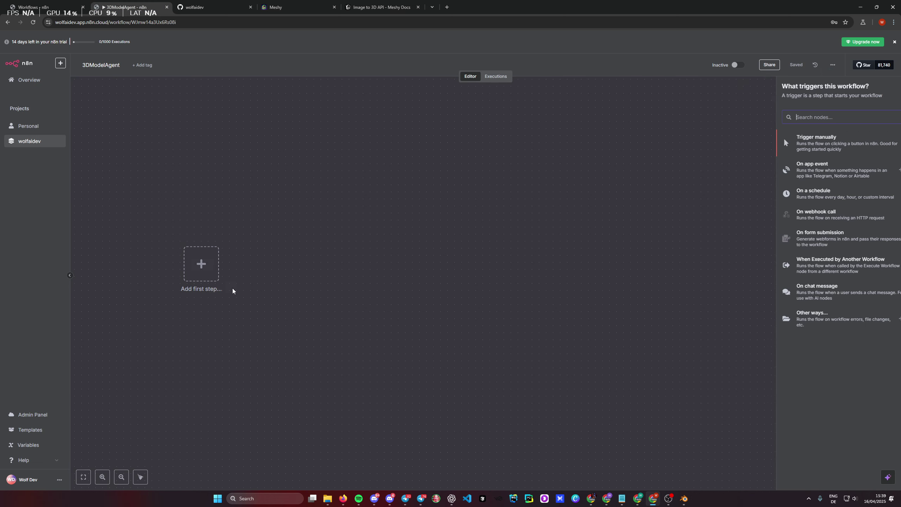
{"action": "type", "text": "tele"}
{"action": "left_click", "coordinate": [785, 140]}
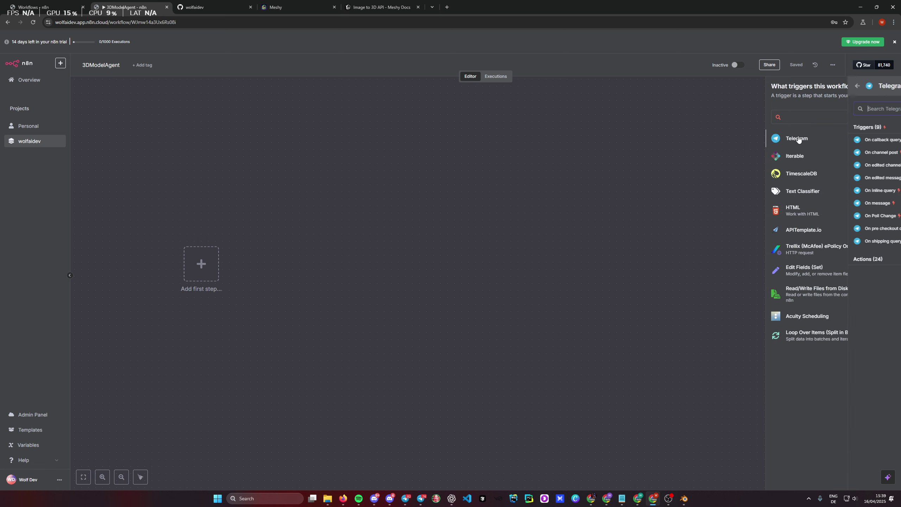
{"action": "left_click", "coordinate": [806, 203]}
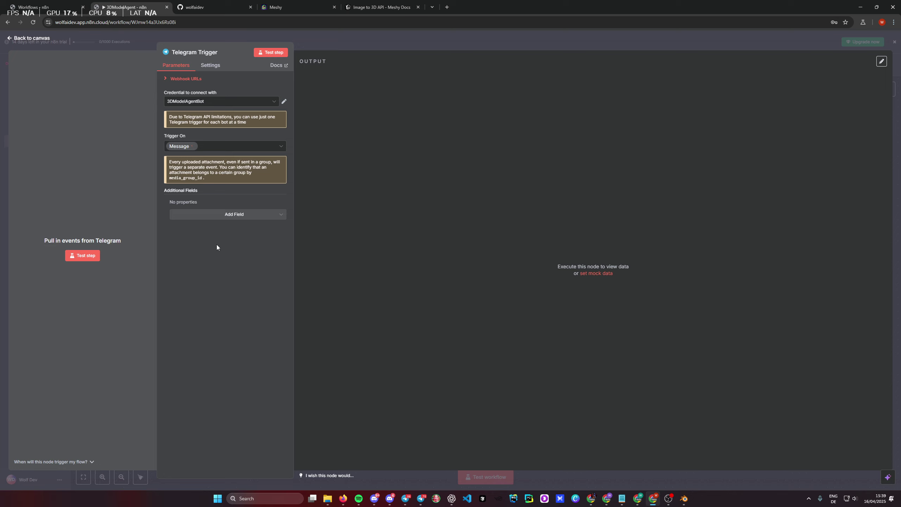
Step: Review the credential choices of the Telegram Trigger, keeping 3DModelAgentBot, and return to the canvas
{"action": "left_click", "coordinate": [208, 102]}
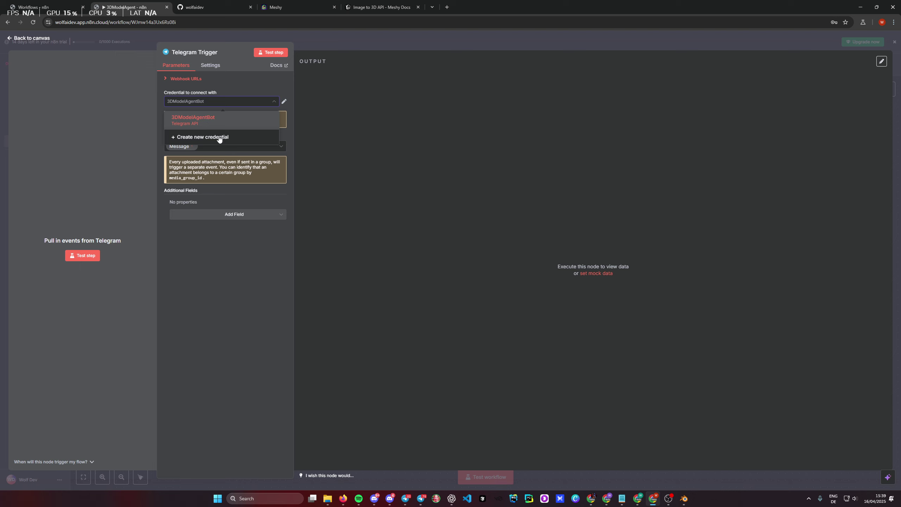
{"action": "left_click", "coordinate": [226, 280]}
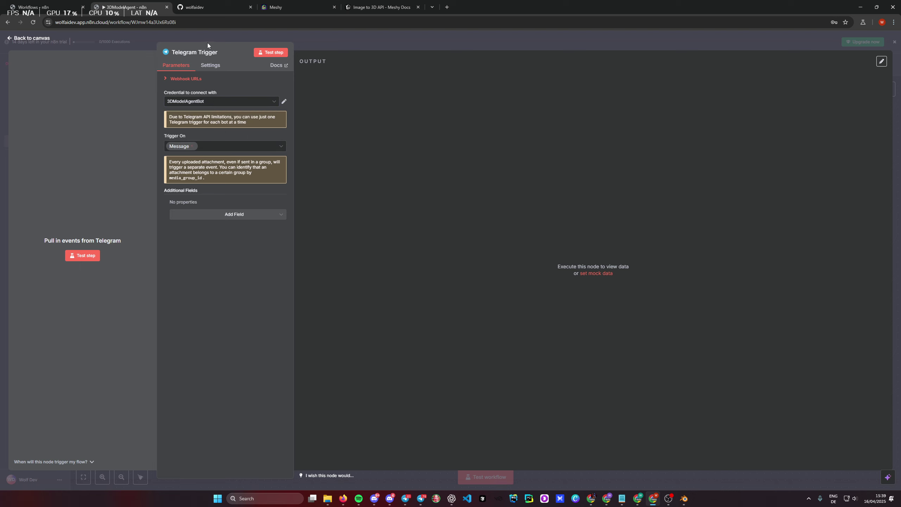
{"action": "left_click", "coordinate": [340, 38]}
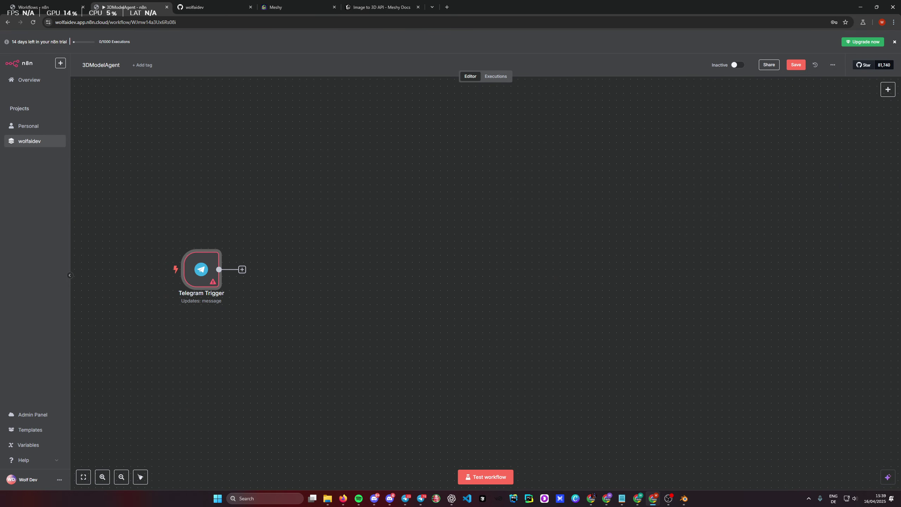
Step: Add the Download Images/Files field to the Telegram Trigger and enable it
{"action": "double_click", "coordinate": [211, 270]}
{"action": "left_click", "coordinate": [250, 218]}
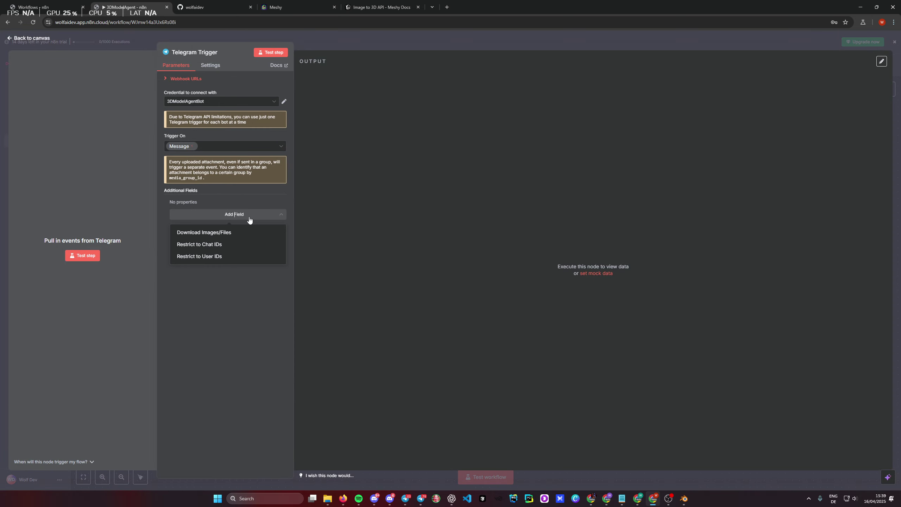
{"action": "left_click", "coordinate": [204, 232]}
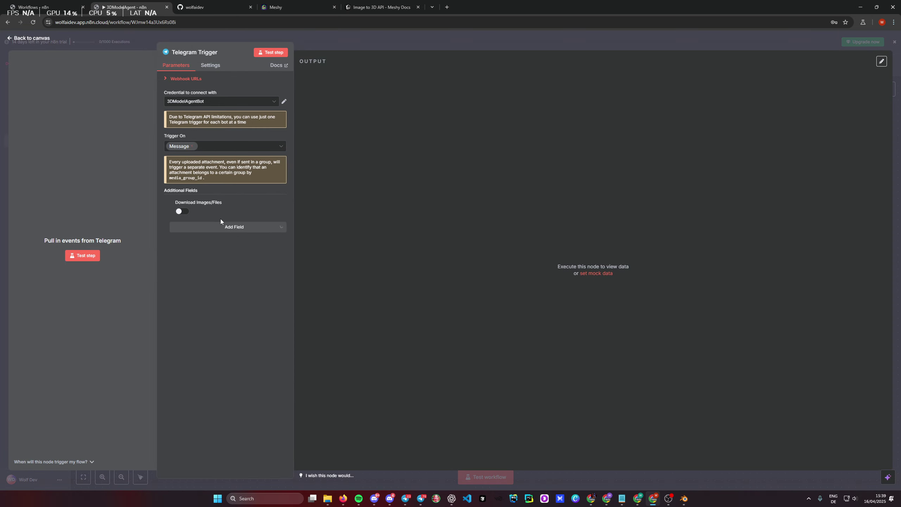
{"action": "left_click", "coordinate": [181, 212]}
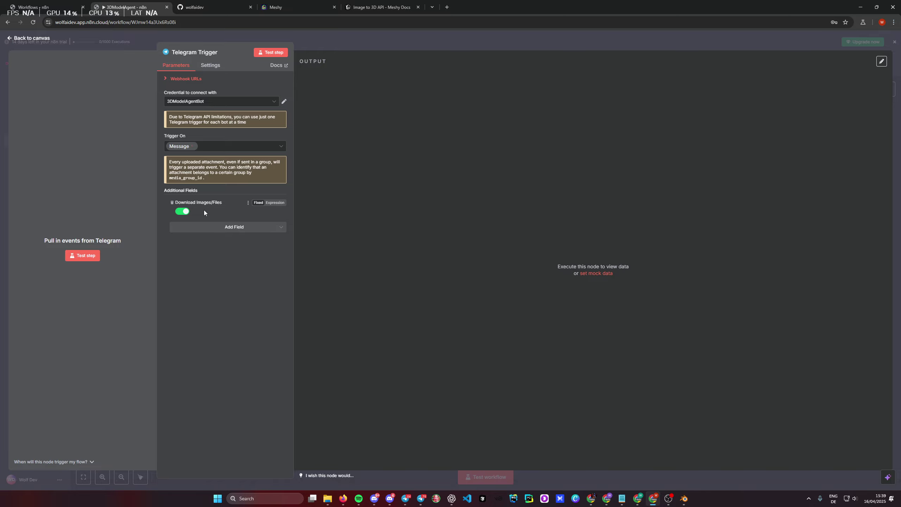
{"action": "left_click", "coordinate": [341, 37]}
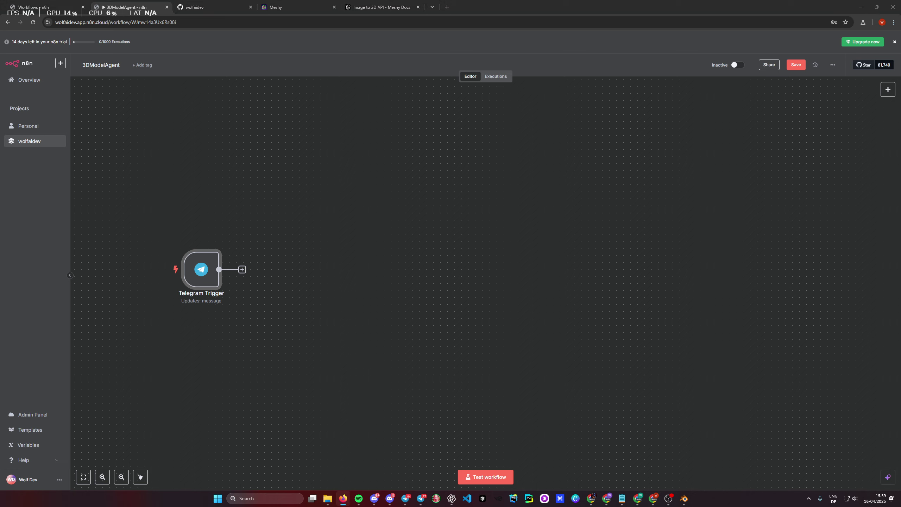
Step: Add an If node after the Telegram Trigger and rename it isAdmin
{"action": "left_click", "coordinate": [242, 269]}
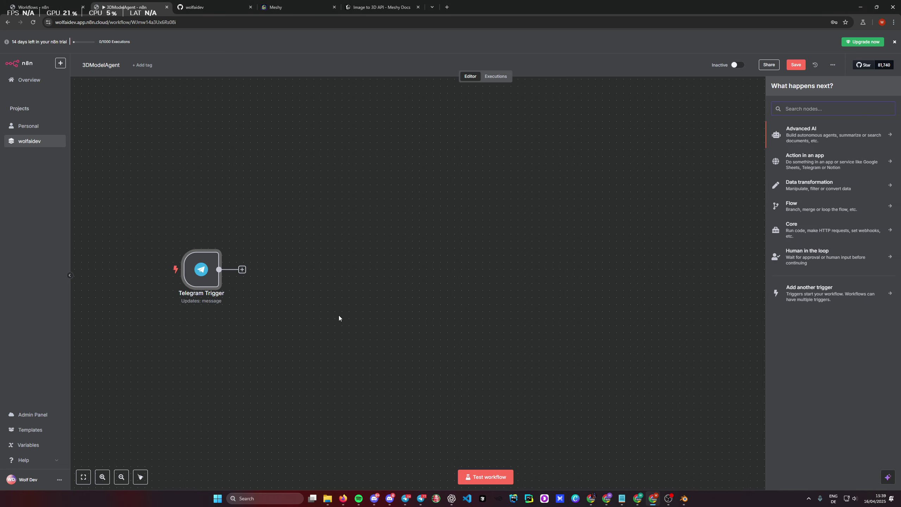
{"action": "type", "text": "if"}
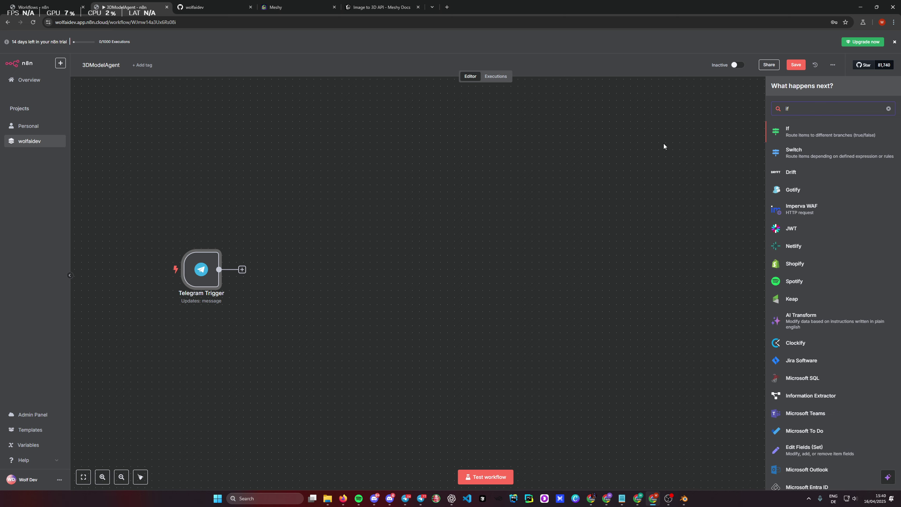
{"action": "left_click", "coordinate": [805, 138]}
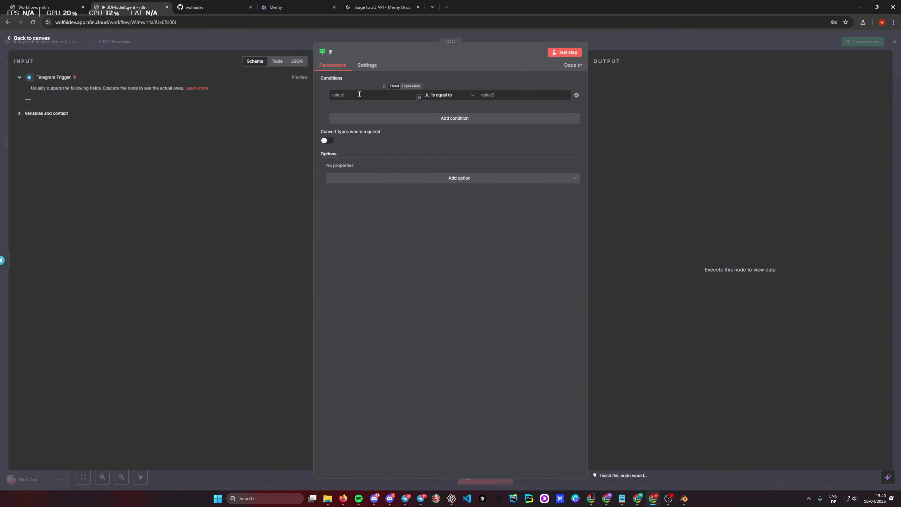
{"action": "left_click", "coordinate": [335, 54]}
{"action": "type", "text": "isAdmin"}
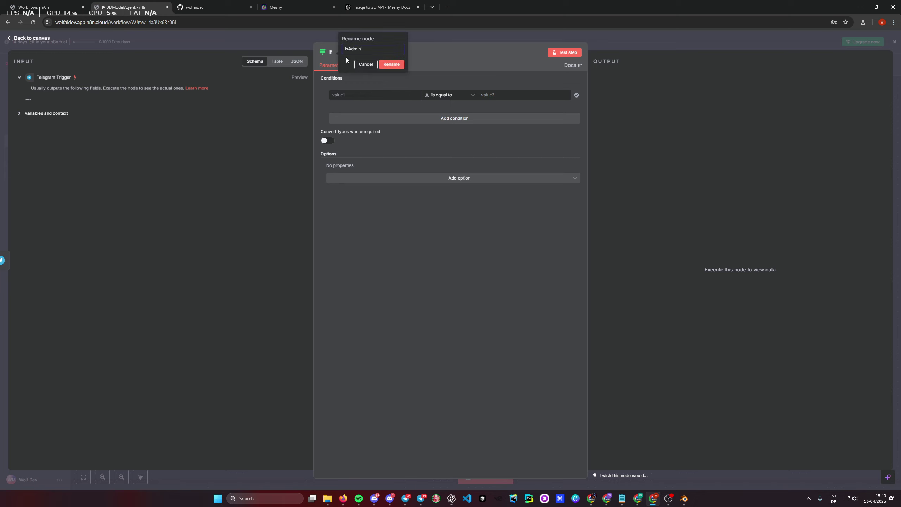
{"action": "left_click", "coordinate": [391, 64]}
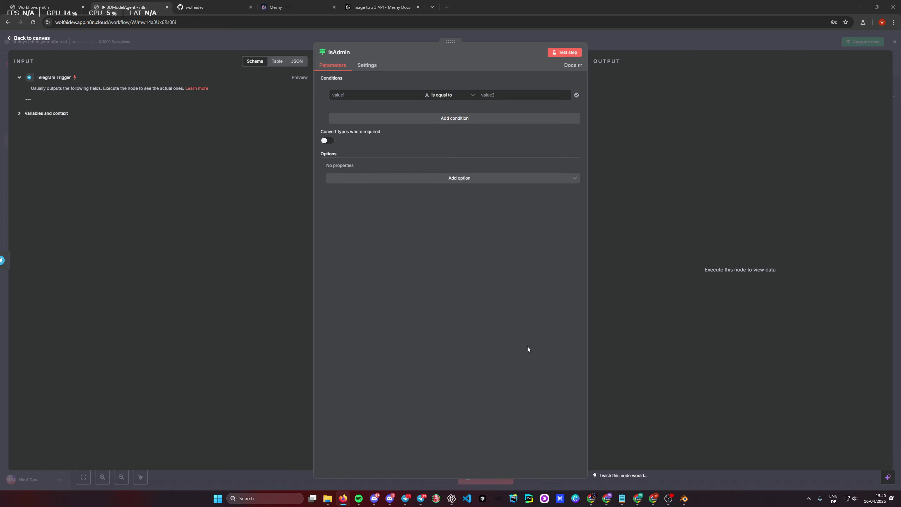
{"action": "left_click", "coordinate": [620, 37]}
Step: Test the workflow by starting the ModelAgentTutorial bot chat in Telegram, and inspect the Telegram Trigger's output
{"action": "left_click", "coordinate": [490, 472]}
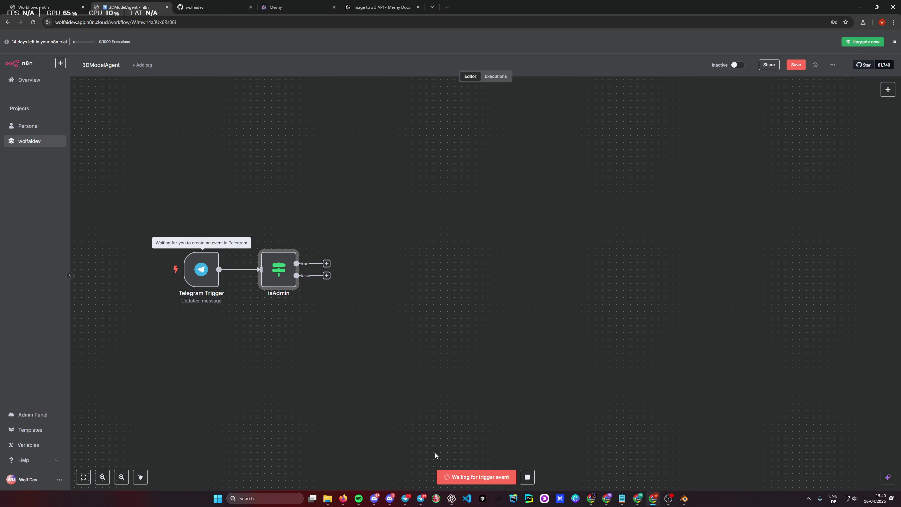
{"action": "left_click", "coordinate": [421, 499]}
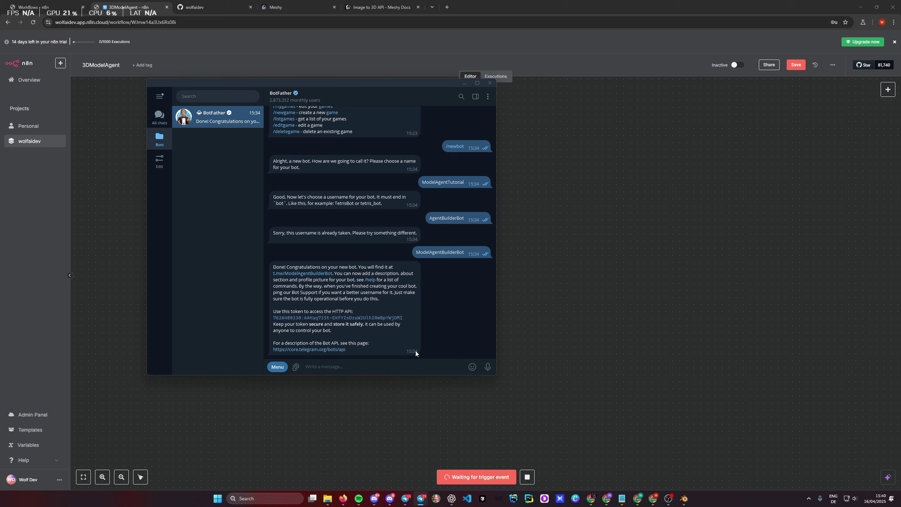
{"action": "left_click", "coordinate": [302, 274]}
{"action": "left_click", "coordinate": [327, 366]}
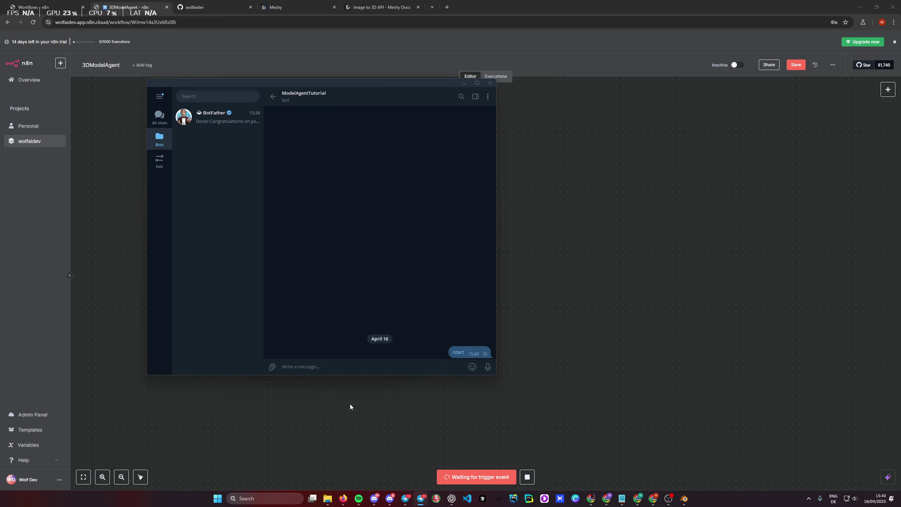
{"action": "left_click", "coordinate": [376, 422]}
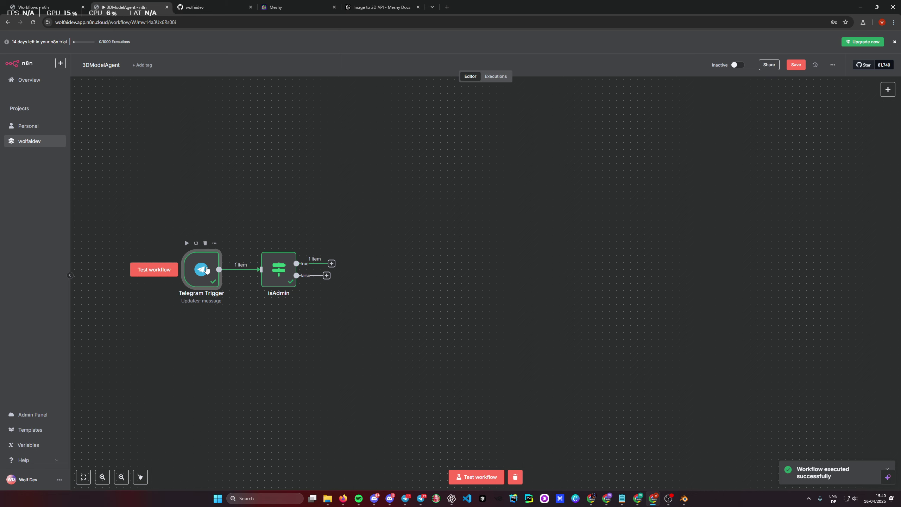
{"action": "double_click", "coordinate": [201, 269]}
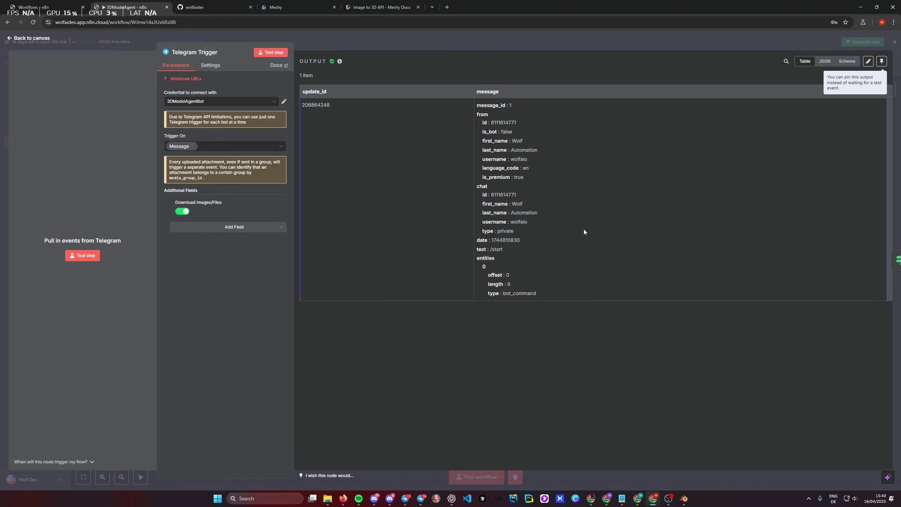
{"action": "left_click", "coordinate": [373, 40]}
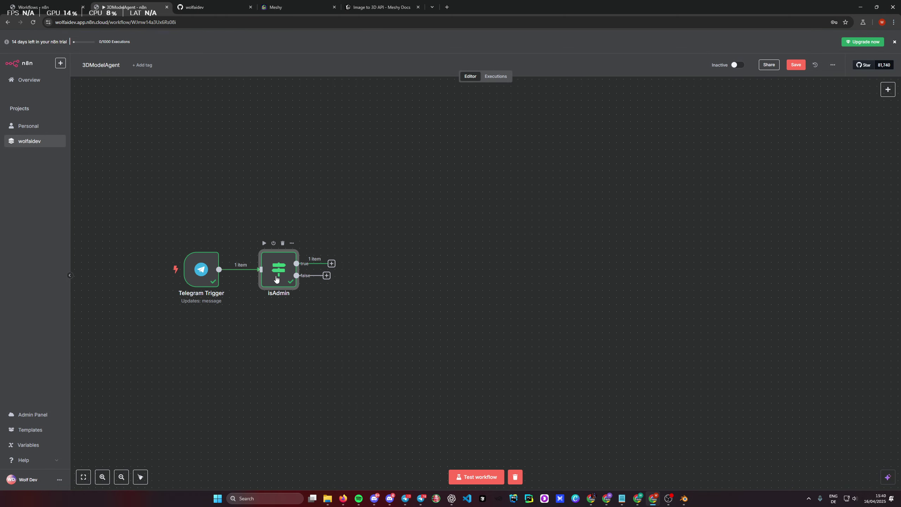
Step: Map the sender's id from the Telegram message (message.from.id) to the first value of the isAdmin condition
{"action": "double_click", "coordinate": [279, 267]}
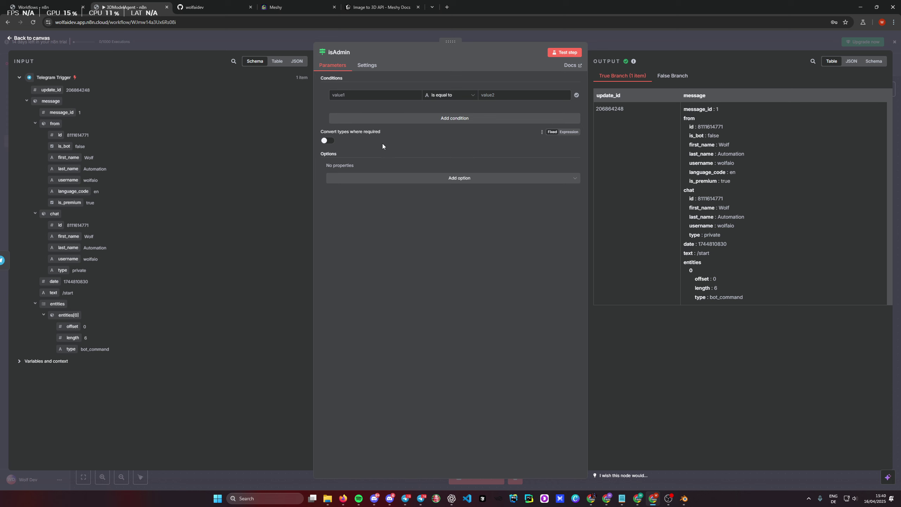
{"action": "left_click", "coordinate": [367, 95]}
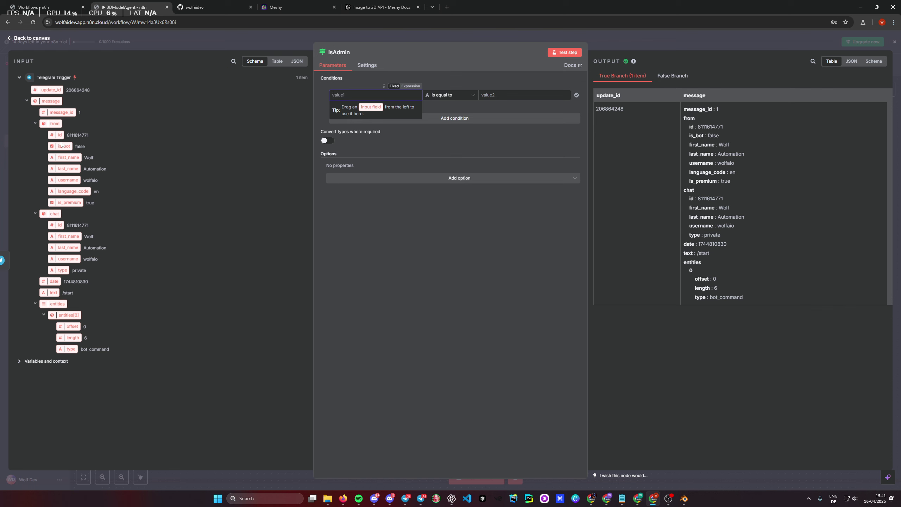
{"action": "left_click", "coordinate": [277, 61]}
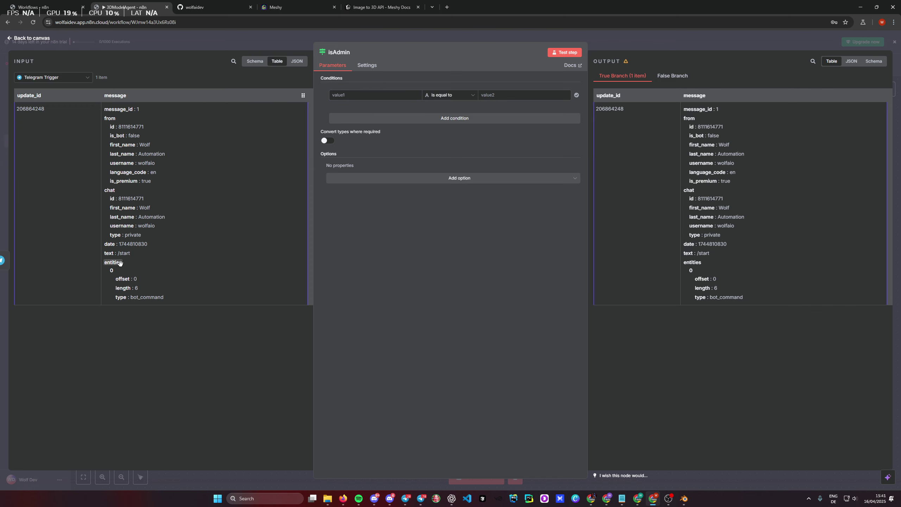
{"action": "left_click", "coordinate": [297, 61]}
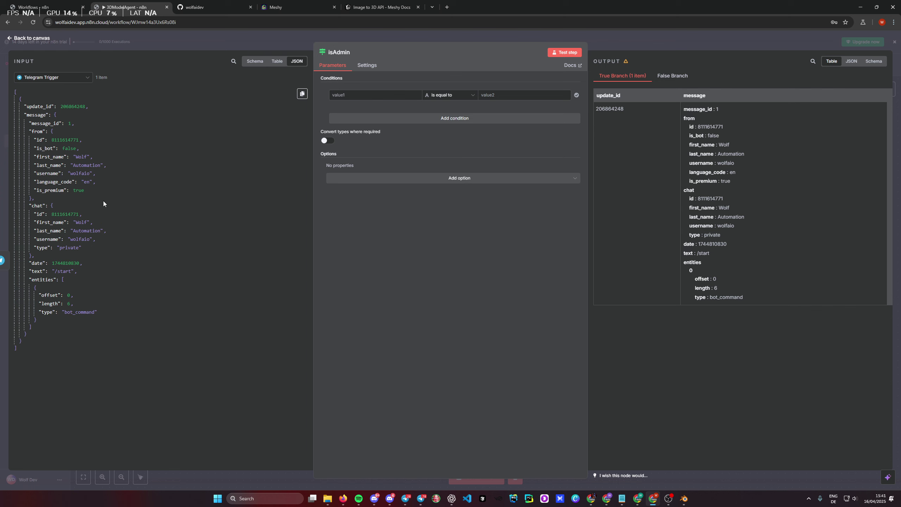
{"action": "left_click", "coordinate": [277, 60]}
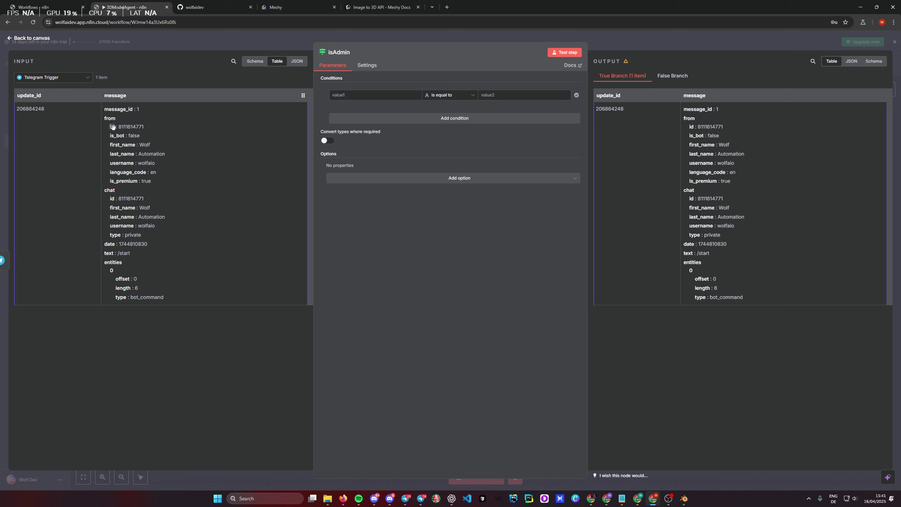
{"action": "left_click_drag", "start_coordinate": [113, 127], "coordinate": [370, 96]}
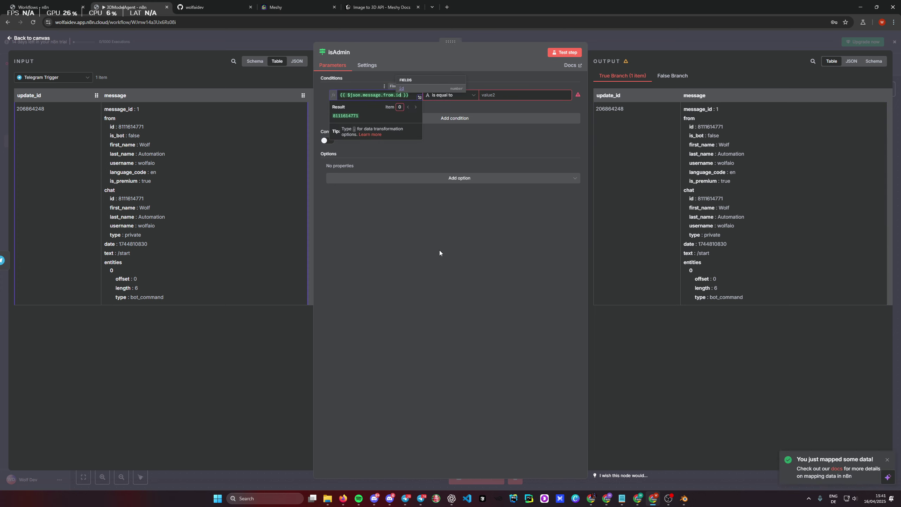
Step: Copy the sender's Telegram user ID from the input data into the comparison value of the isAdmin condition
{"action": "left_click", "coordinate": [504, 93]}
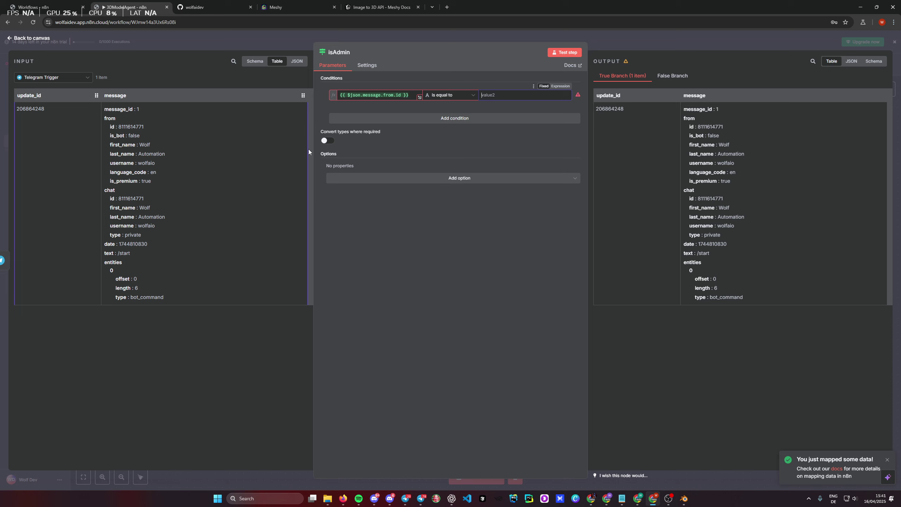
{"action": "left_click_drag", "start_coordinate": [145, 127], "coordinate": [117, 127]}
{"action": "key", "text": "ctrl+c"}
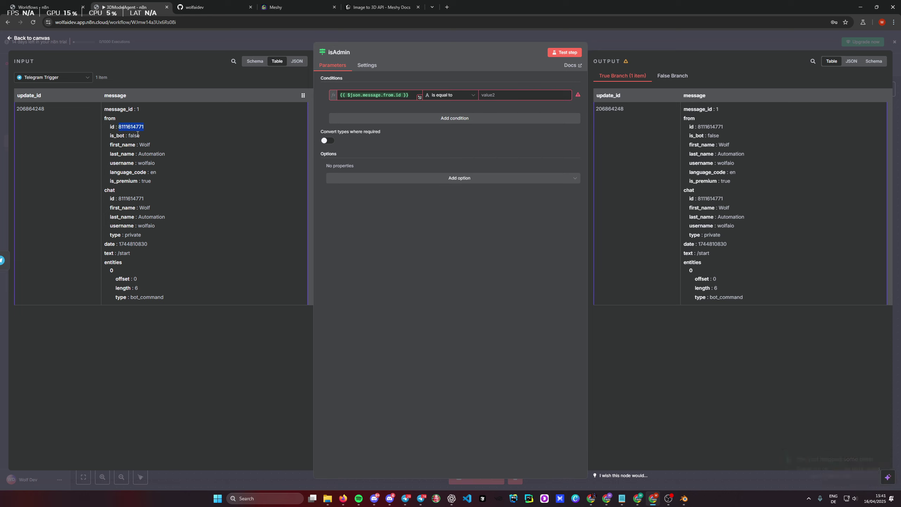
{"action": "left_click", "coordinate": [511, 94]}
{"action": "key", "text": "ctrl+v"}
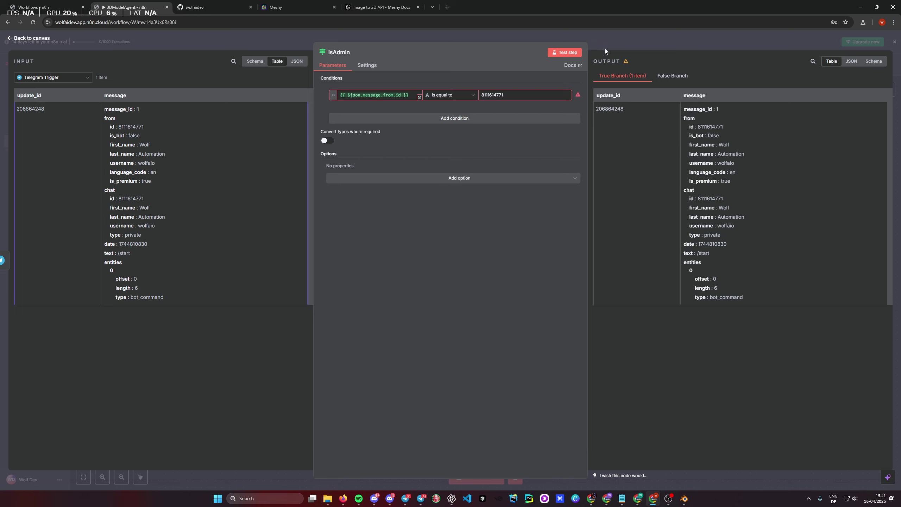
Step: Enable type conversion where required for the isAdmin condition and run the node as a test
{"action": "left_click", "coordinate": [326, 141]}
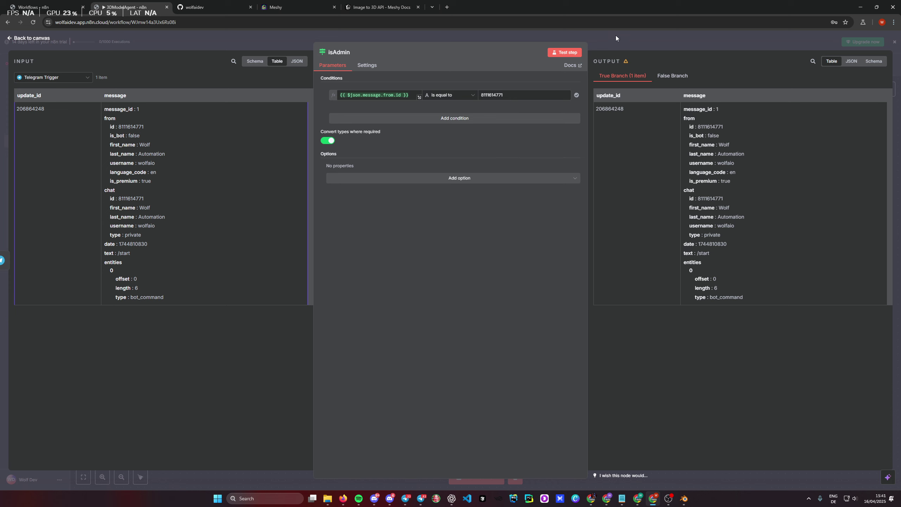
{"action": "left_click", "coordinate": [566, 53]}
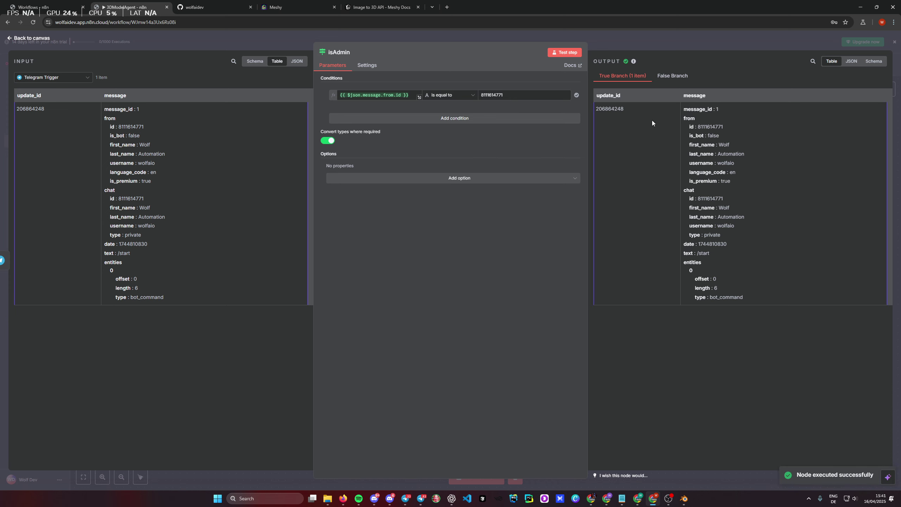
{"action": "left_click", "coordinate": [606, 35]}
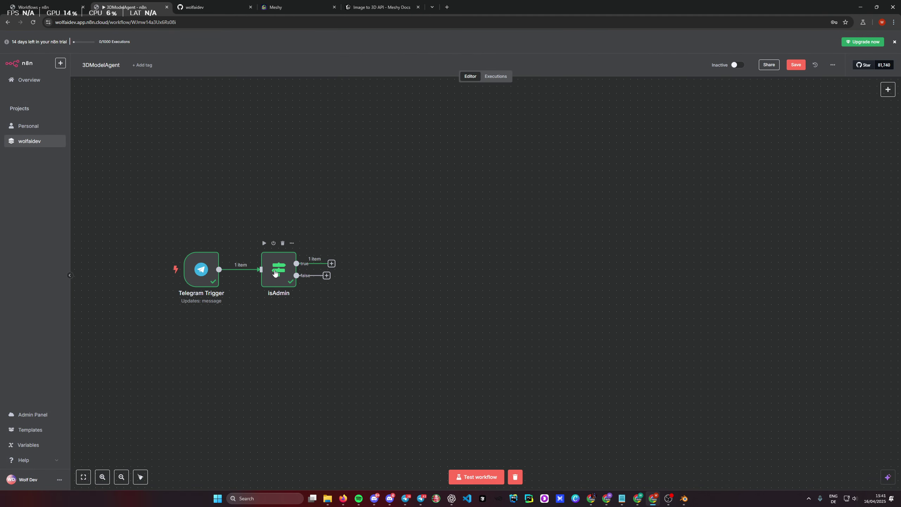
Step: Move the isAdmin node slightly higher than the Telegram Trigger on the canvas and review its condition
{"action": "left_click_drag", "start_coordinate": [281, 266], "coordinate": [281, 238]}
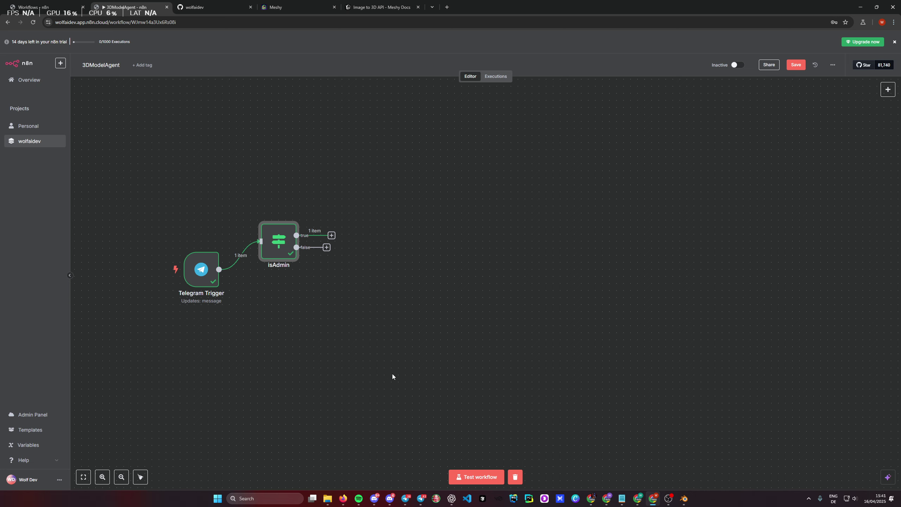
{"action": "double_click", "coordinate": [286, 245]}
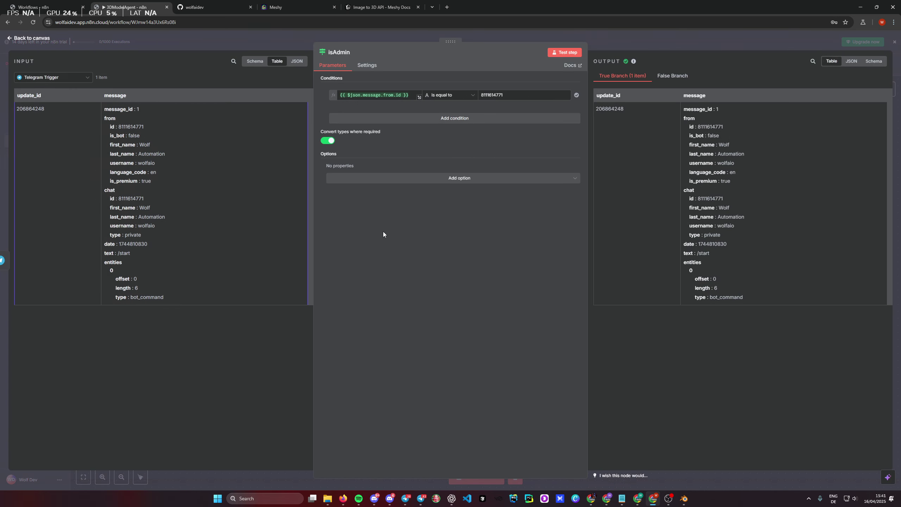
{"action": "key", "text": "Escape"}
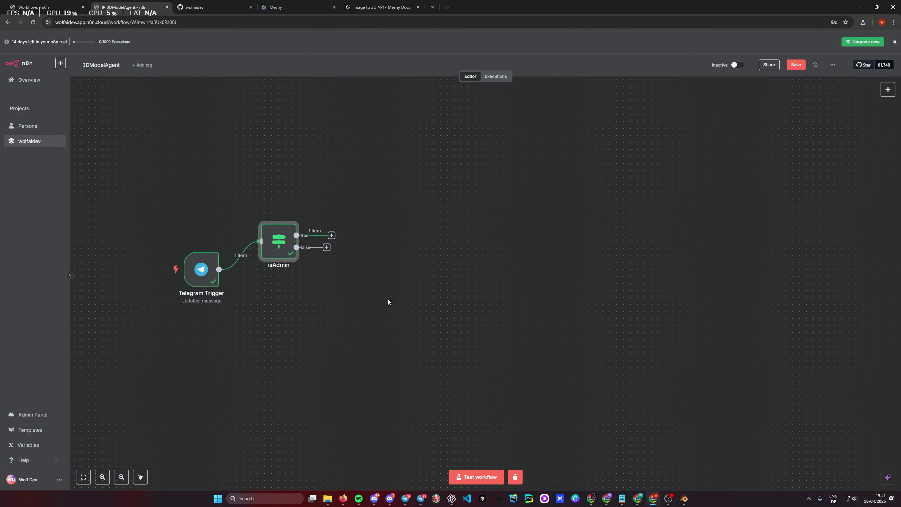
Step: Add a Telegram node with the "Send a text message" action to the false branch of isAdmin
{"action": "key", "text": "alt+Tab"}
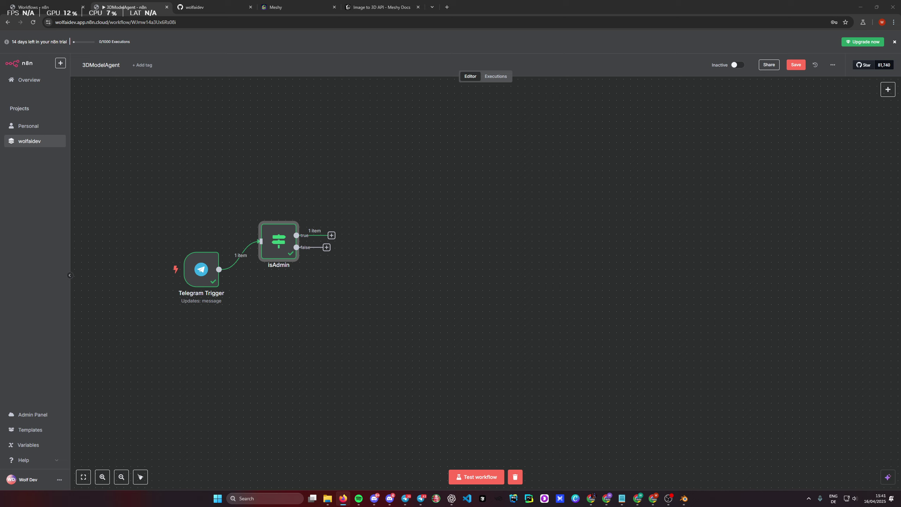
{"action": "left_click", "coordinate": [224, 310]}
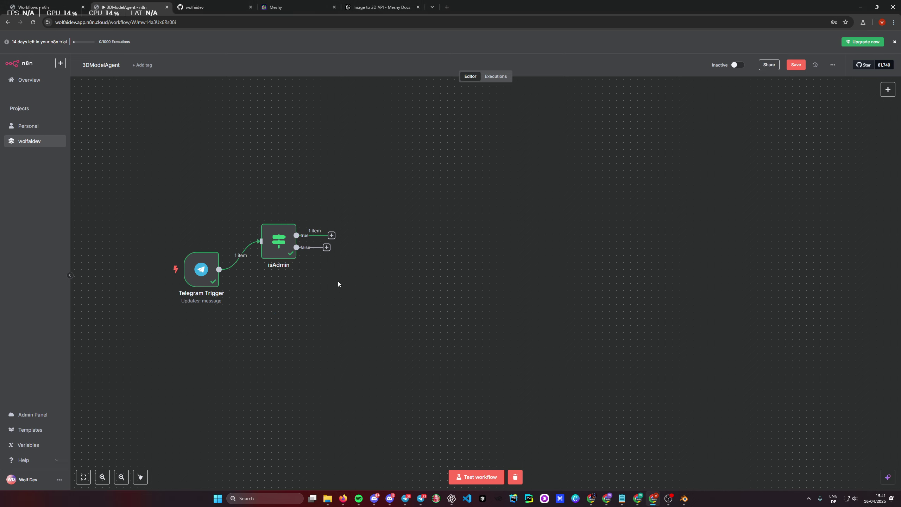
{"action": "left_click", "coordinate": [327, 247]}
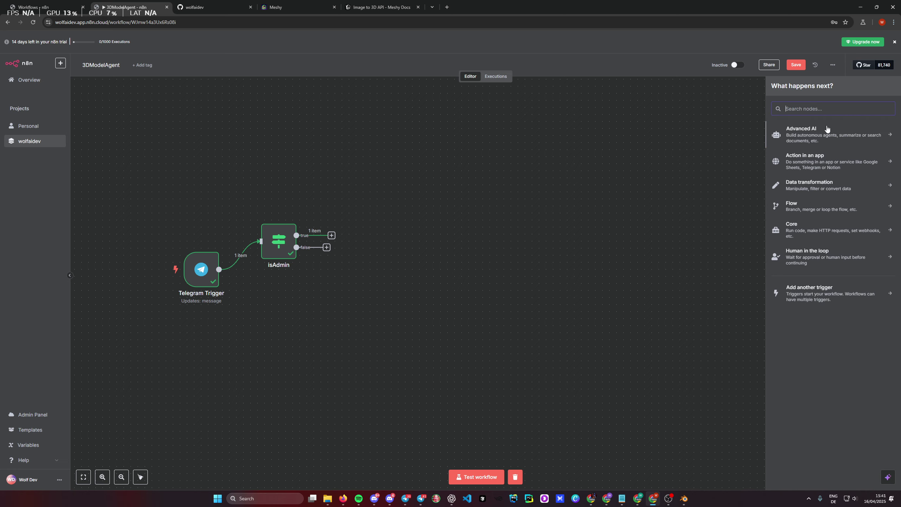
{"action": "type", "text": "tele"}
{"action": "left_click", "coordinate": [844, 131]}
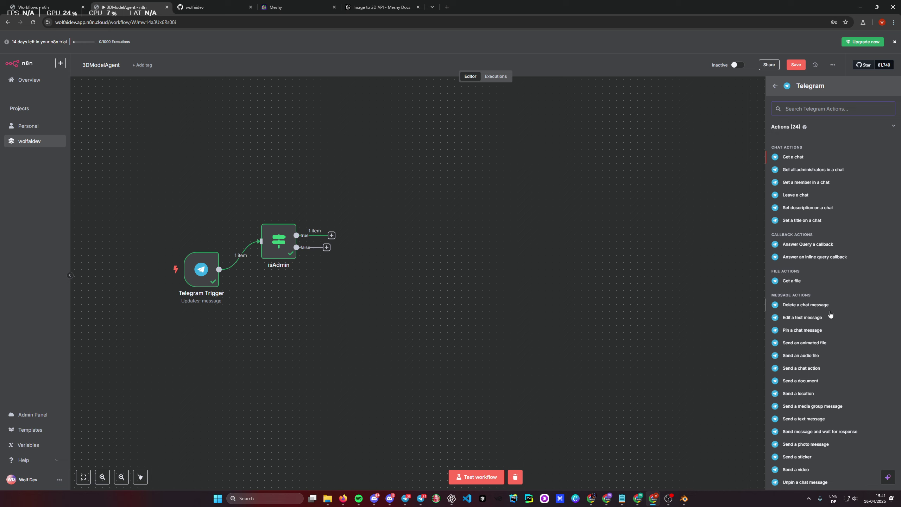
{"action": "scroll", "coordinate": [827, 324], "scroll_direction": "down", "scroll_amount": 1}
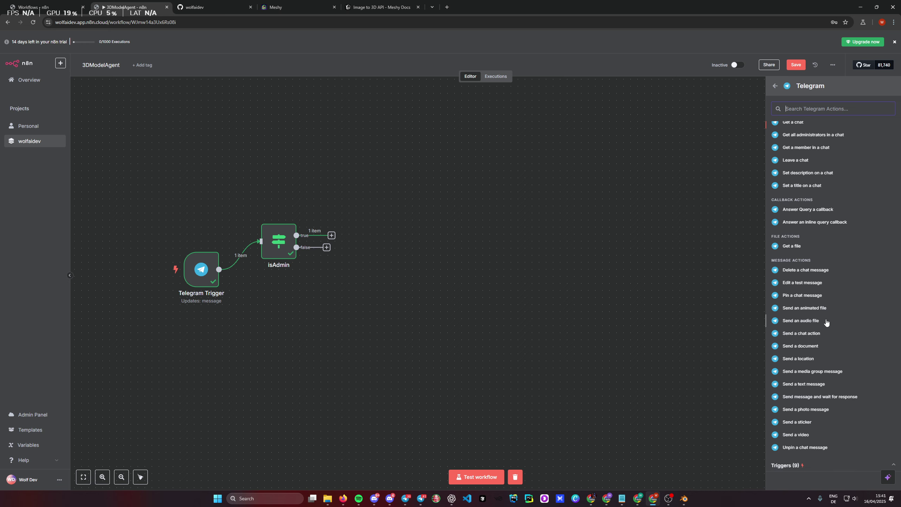
{"action": "left_click", "coordinate": [815, 383]}
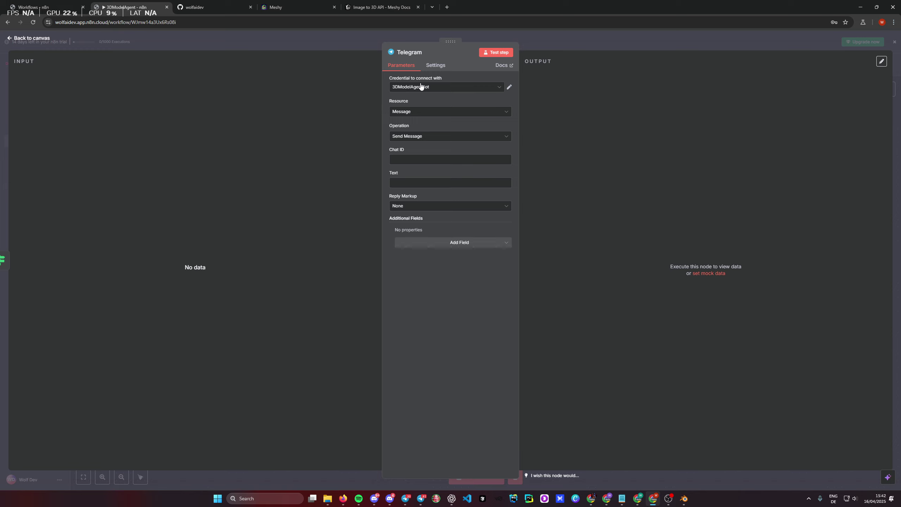
Step: Set the Telegram node's message text to "You are not authorized to use this bot." and try to run the node
{"action": "left_click", "coordinate": [419, 182]}
{"action": "key", "text": "ctrl+v"}
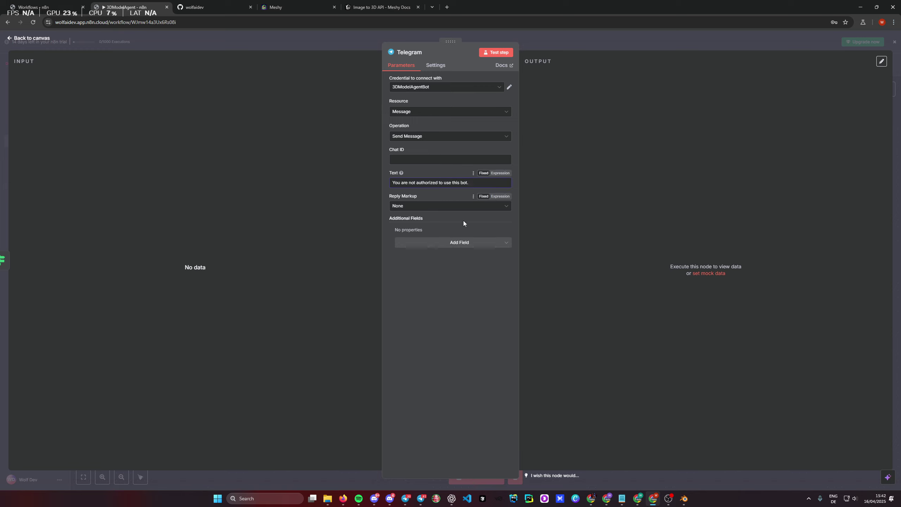
{"action": "left_click", "coordinate": [414, 161]}
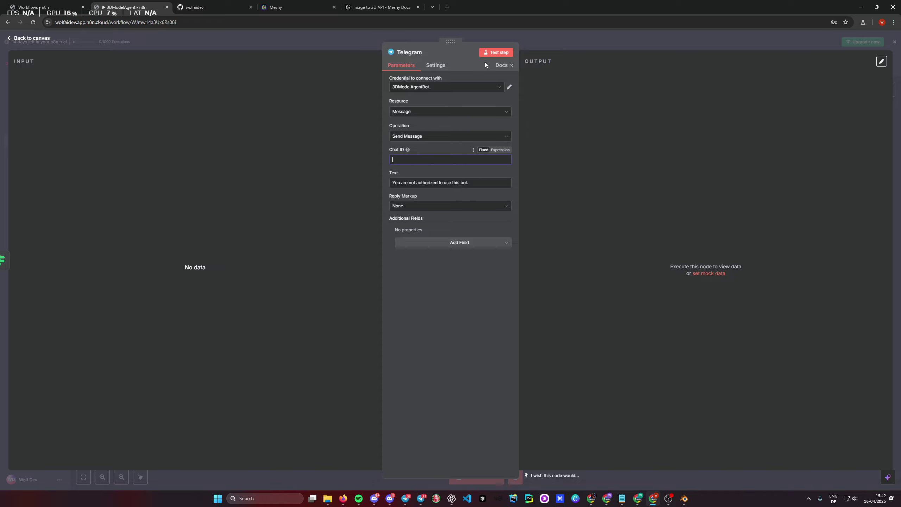
{"action": "left_click", "coordinate": [495, 53]}
{"action": "left_click", "coordinate": [554, 36]}
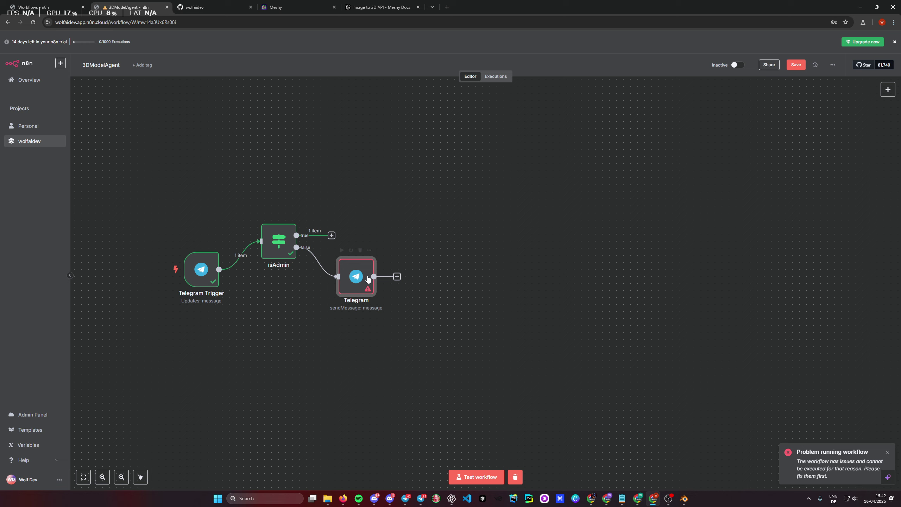
Step: Set the Telegram message node's Chat ID to the expression {{ $('Telegram Trigger').item.json.message.chat.id }}
{"action": "double_click", "coordinate": [217, 279]}
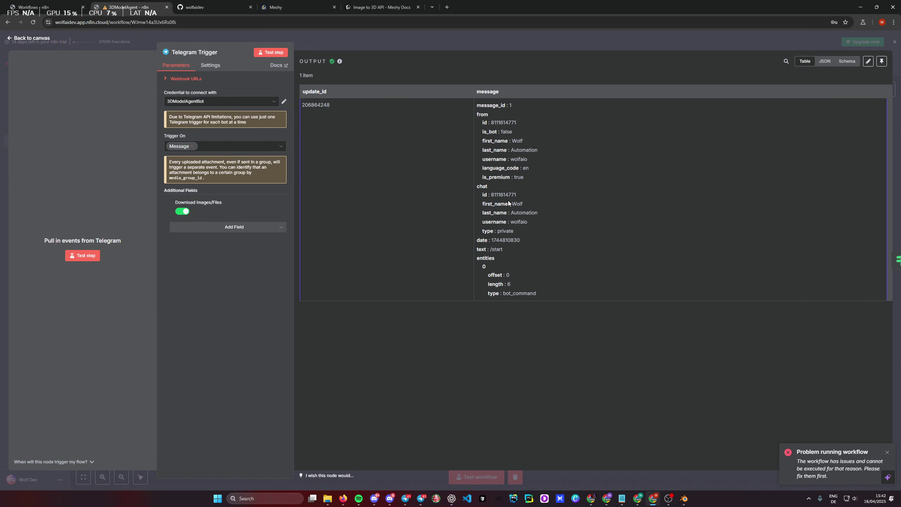
{"action": "key", "text": "alt+Tab"}
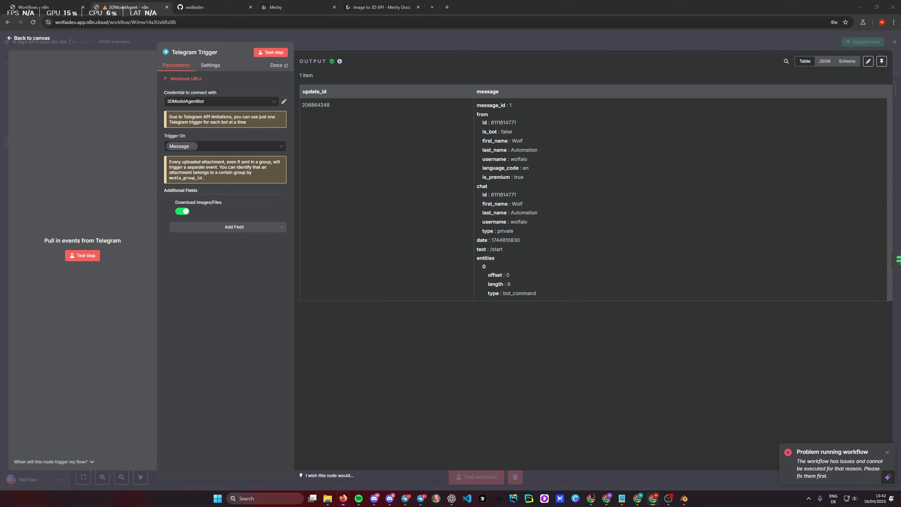
{"action": "left_click", "coordinate": [476, 33]}
{"action": "double_click", "coordinate": [350, 279]}
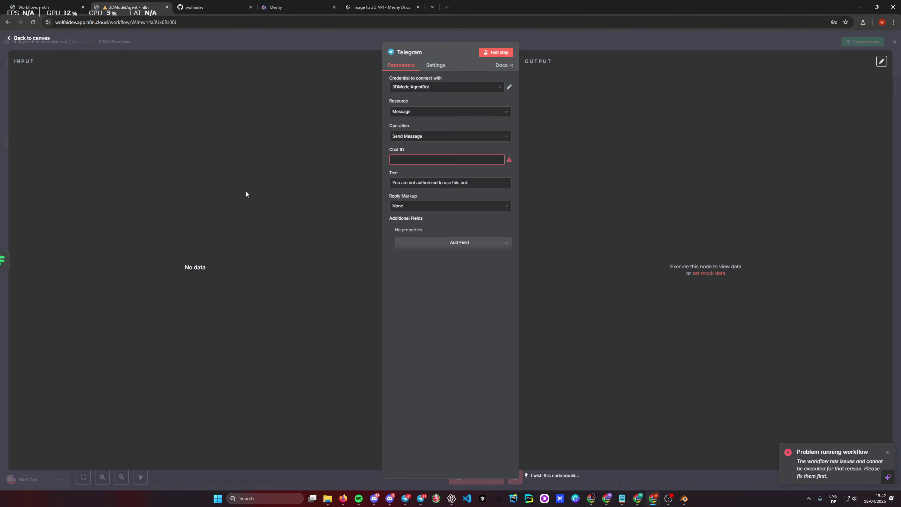
{"action": "left_click", "coordinate": [437, 160]}
{"action": "key", "text": "ctrl+v"}
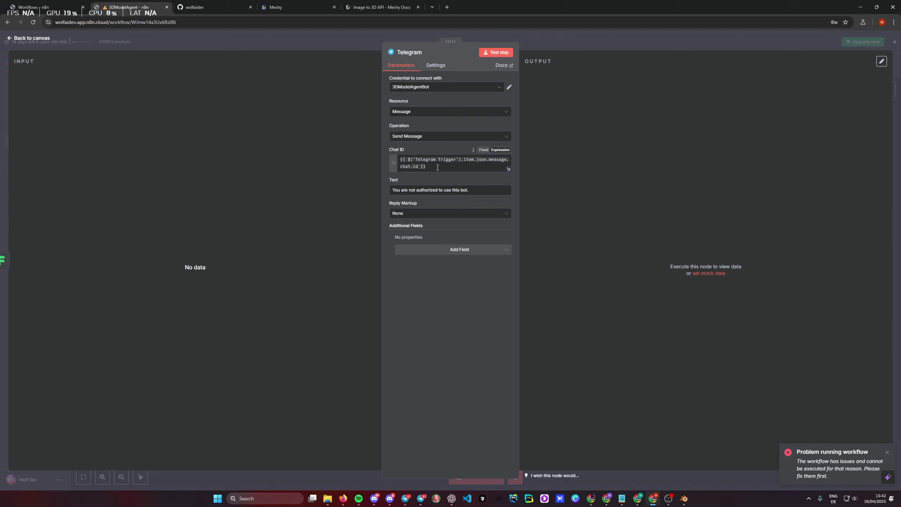
{"action": "left_click", "coordinate": [438, 168]}
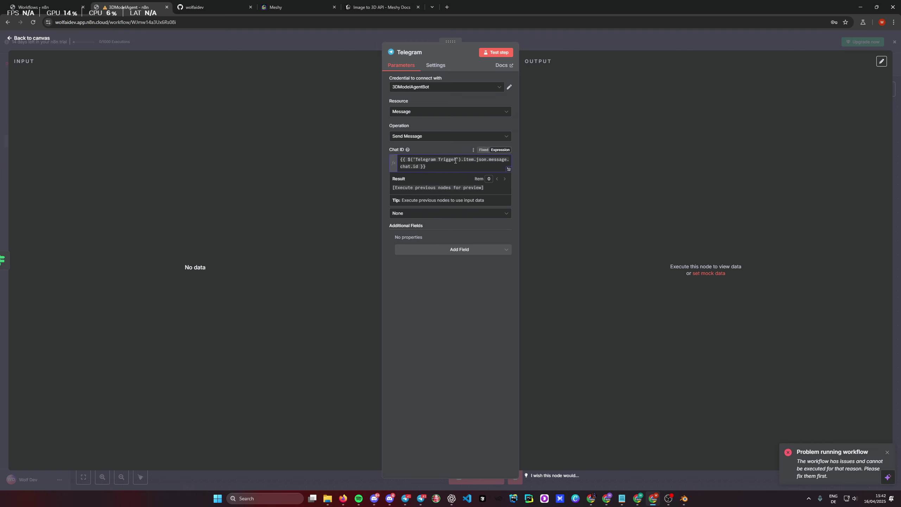
{"action": "left_click_drag", "start_coordinate": [457, 160], "coordinate": [414, 160]}
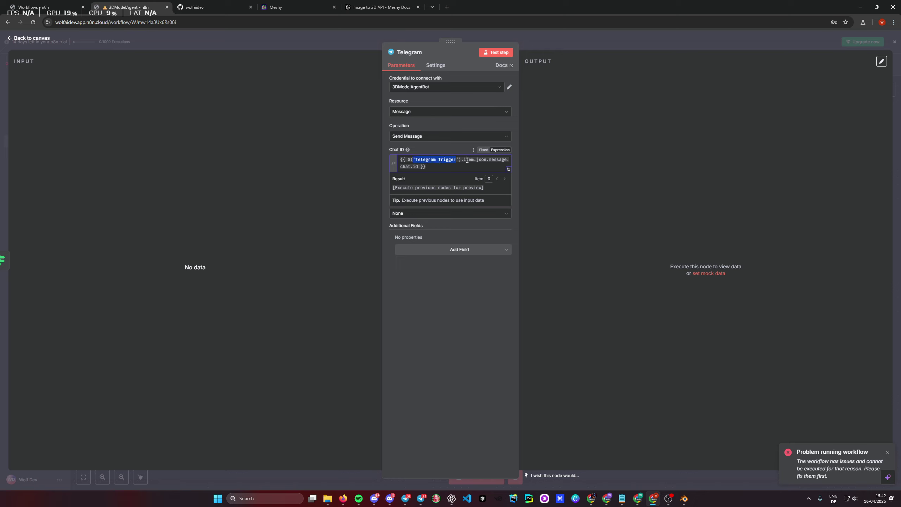
{"action": "left_click", "coordinate": [429, 168]}
{"action": "key", "text": "ctrl+a"}
{"action": "left_click", "coordinate": [462, 375]}
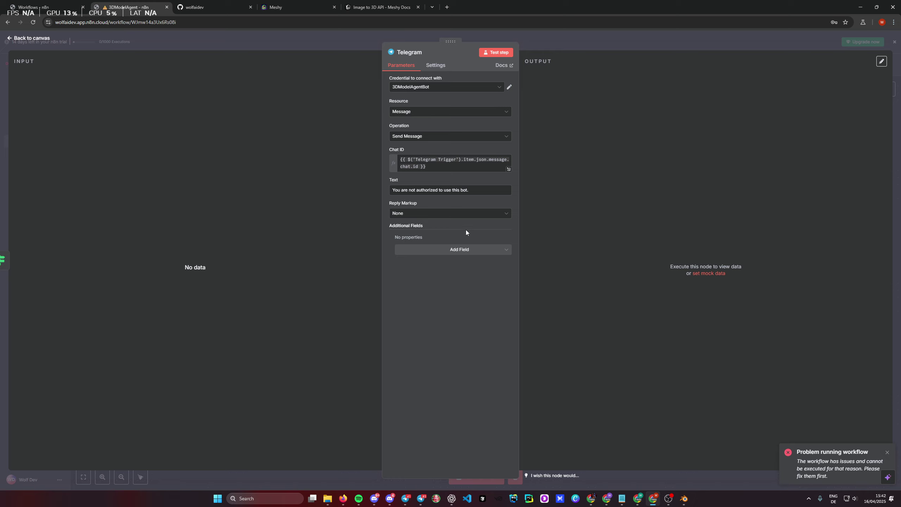
Step: Rename the Telegram message node to NoAuth and return to the canvas
{"action": "left_click_drag", "start_coordinate": [468, 190], "coordinate": [367, 196]}
{"action": "left_click", "coordinate": [432, 361]}
{"action": "left_click", "coordinate": [414, 54]}
{"action": "type", "text": "NoAuth"}
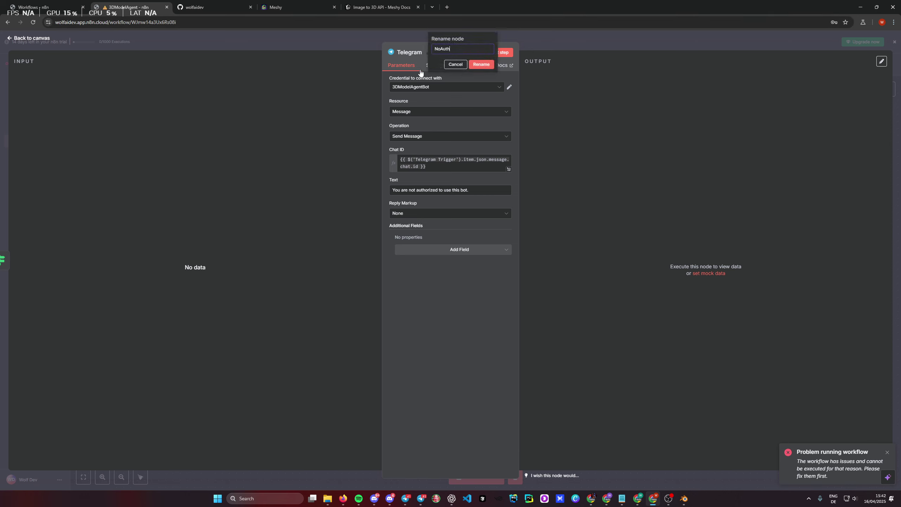
{"action": "left_click", "coordinate": [477, 61]}
{"action": "left_click", "coordinate": [567, 41]}
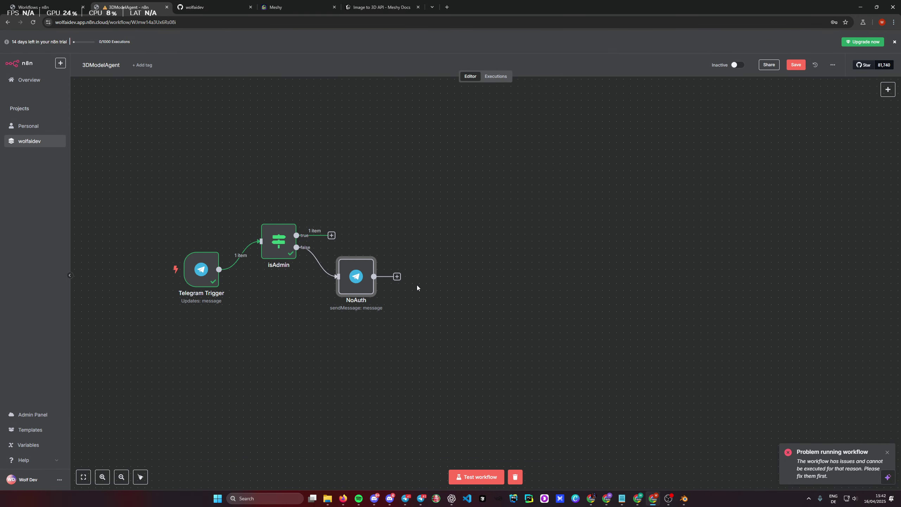
Step: Change the last digit of the admin ID in the isAdmin condition to 2 and save the workflow
{"action": "double_click", "coordinate": [279, 241]}
{"action": "left_click", "coordinate": [523, 96]}
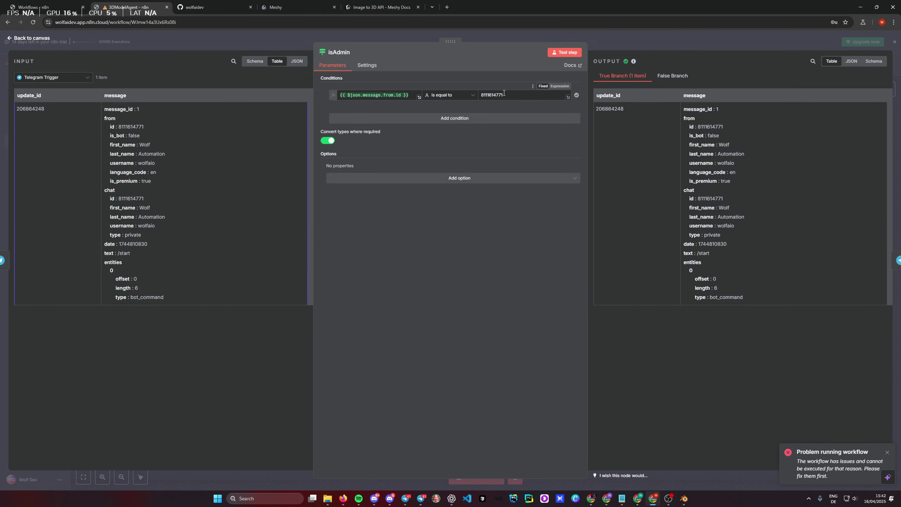
{"action": "key", "text": "BackSpace"}
{"action": "type", "text": "2"}
{"action": "left_click", "coordinate": [643, 33]}
{"action": "left_click", "coordinate": [789, 67]}
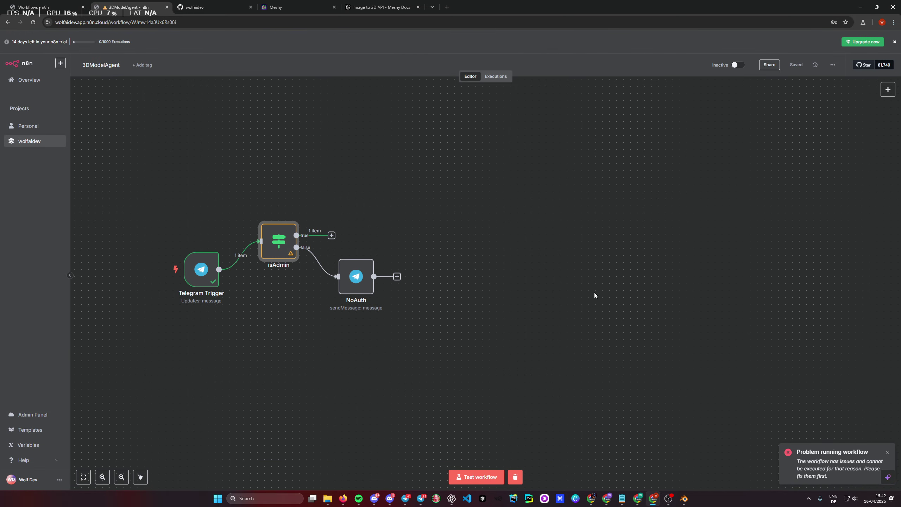
Step: Test the workflow by sending "Hey" to the ModelAgentTutorial bot in Telegram, and check the bot's reply
{"action": "left_click", "coordinate": [421, 498]}
{"action": "type", "text": "Hey"}
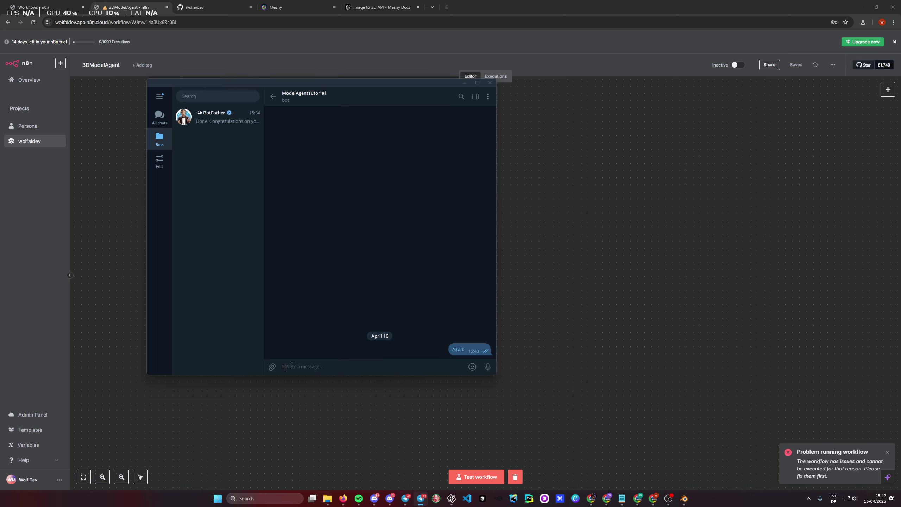
{"action": "key", "text": "Return"}
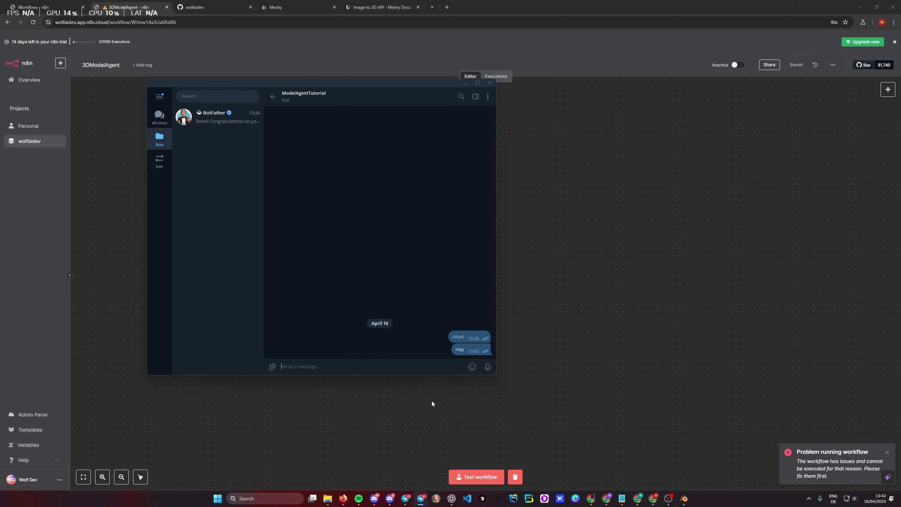
{"action": "left_click", "coordinate": [612, 285]}
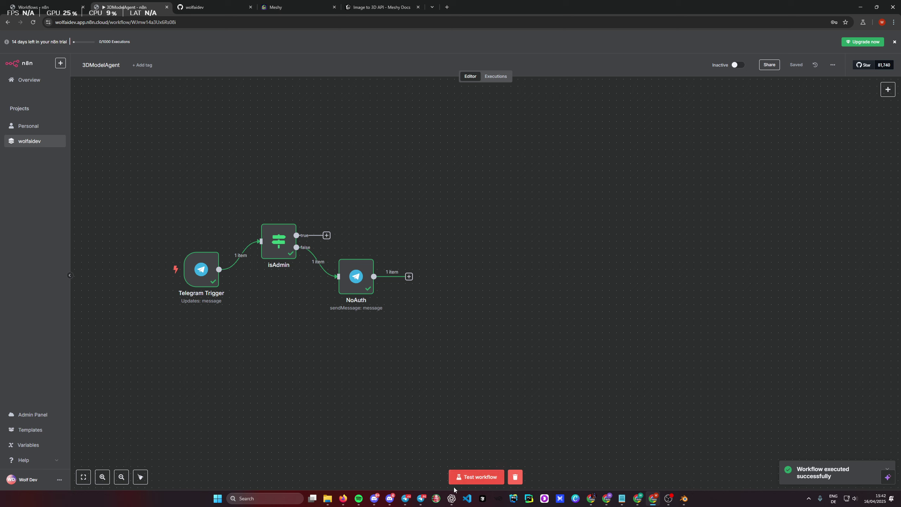
{"action": "left_click", "coordinate": [422, 499]}
{"action": "left_click_drag", "start_coordinate": [280, 336], "coordinate": [451, 404]}
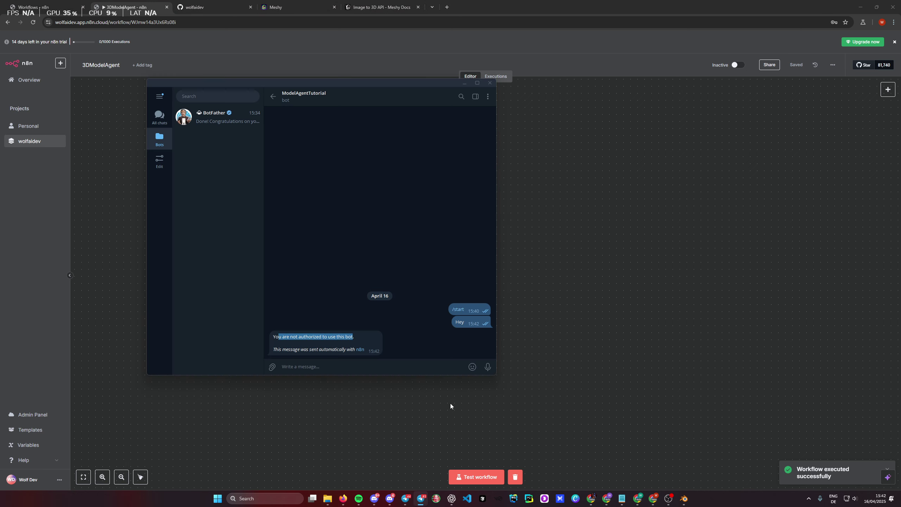
{"action": "left_click", "coordinate": [451, 405]}
Step: Add the Append n8n Attribution field to the NoAuth node, turn it off, and save the workflow
{"action": "right_click", "coordinate": [359, 288]}
{"action": "left_click", "coordinate": [370, 294]}
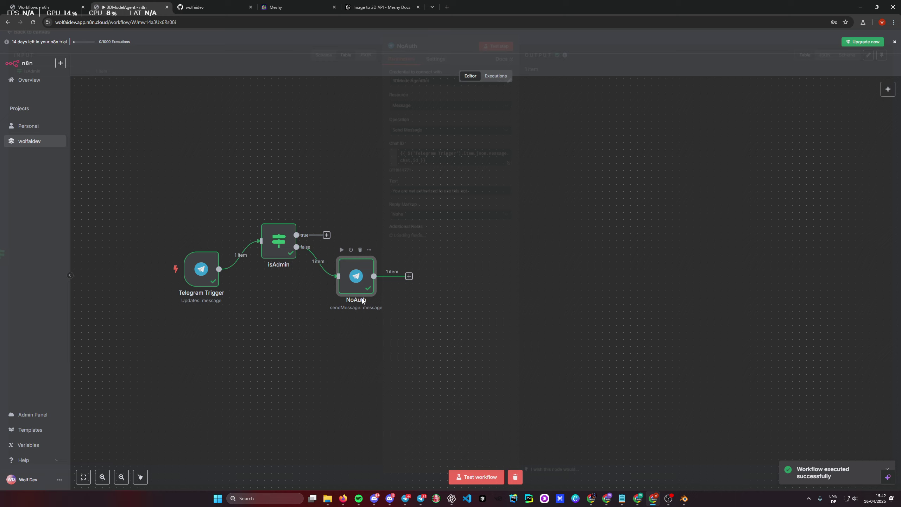
{"action": "left_click", "coordinate": [420, 269]}
{"action": "left_click", "coordinate": [431, 272]}
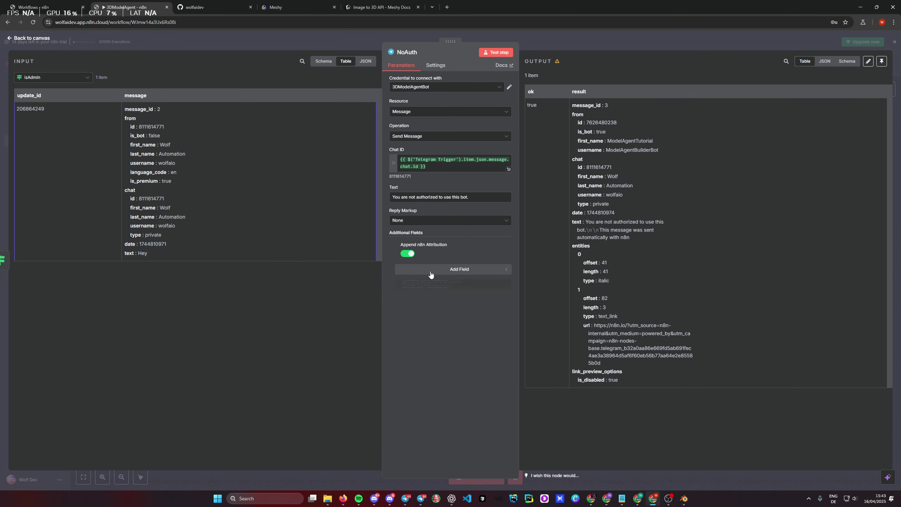
{"action": "left_click", "coordinate": [459, 270]}
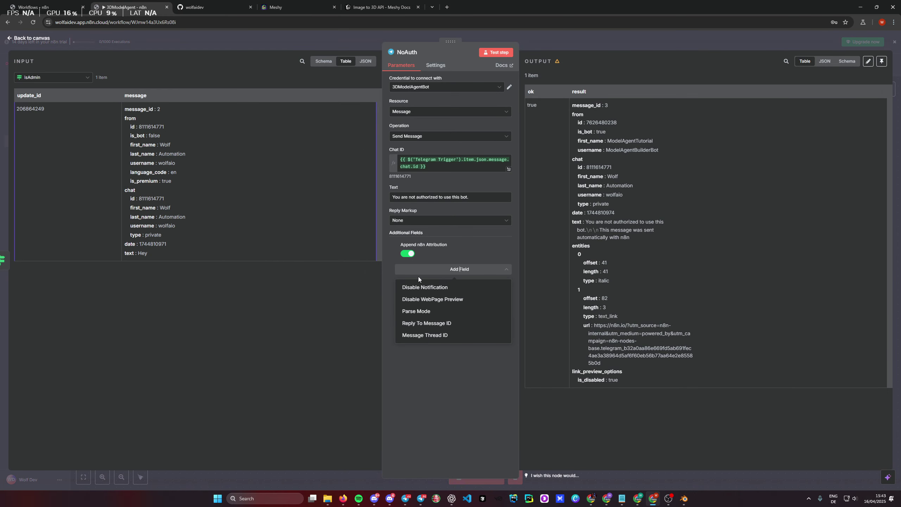
{"action": "left_click", "coordinate": [410, 254]}
{"action": "left_click", "coordinate": [611, 48]}
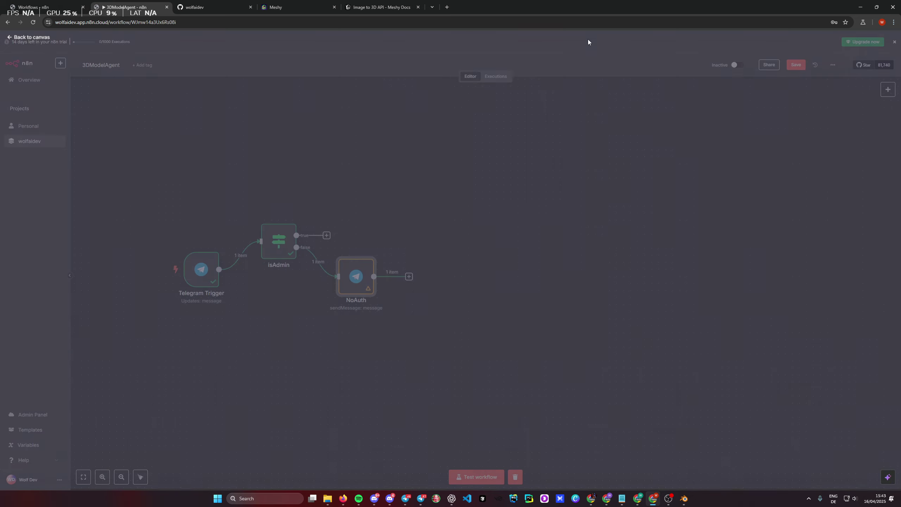
{"action": "key", "text": "ctrl+s"}
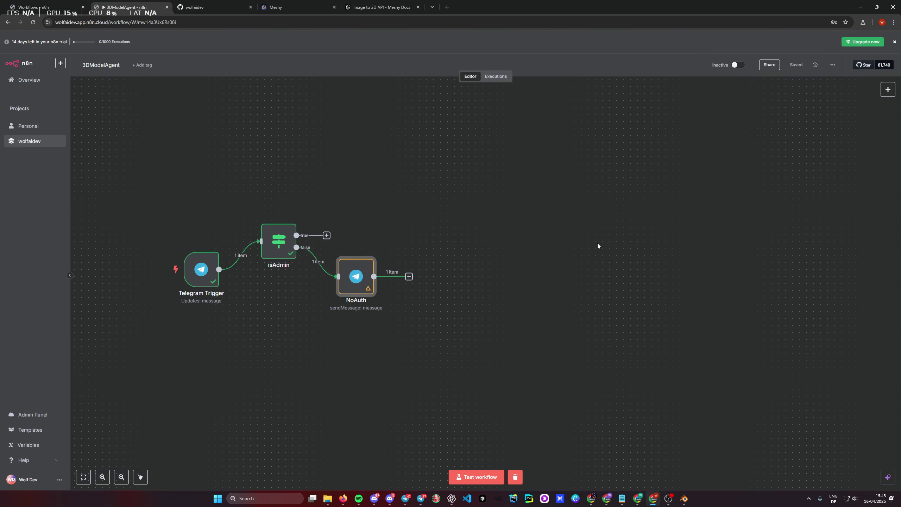
Step: Test the workflow by sending "Create model" to the ModelAgentTutorial bot in Telegram, and check the bot's reply
{"action": "left_click", "coordinate": [477, 477]}
{"action": "left_click", "coordinate": [421, 498]}
{"action": "left_click", "coordinate": [320, 367]}
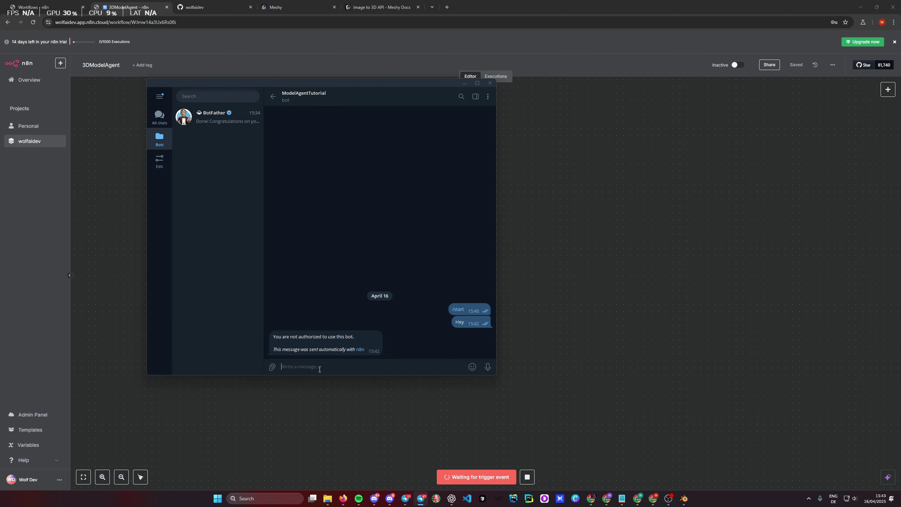
{"action": "type", "text": "Create model"}
{"action": "key", "text": "Return"}
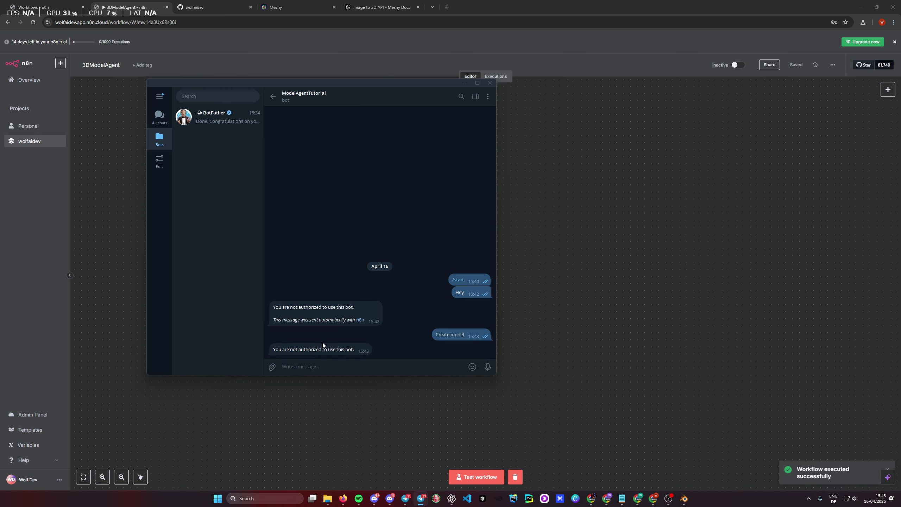
Step: Return to n8n, change the last digit of the admin ID in the isAdmin condition to 1, and save the workflow
{"action": "left_click", "coordinate": [573, 287]}
{"action": "double_click", "coordinate": [279, 241]}
{"action": "left_click", "coordinate": [506, 95]}
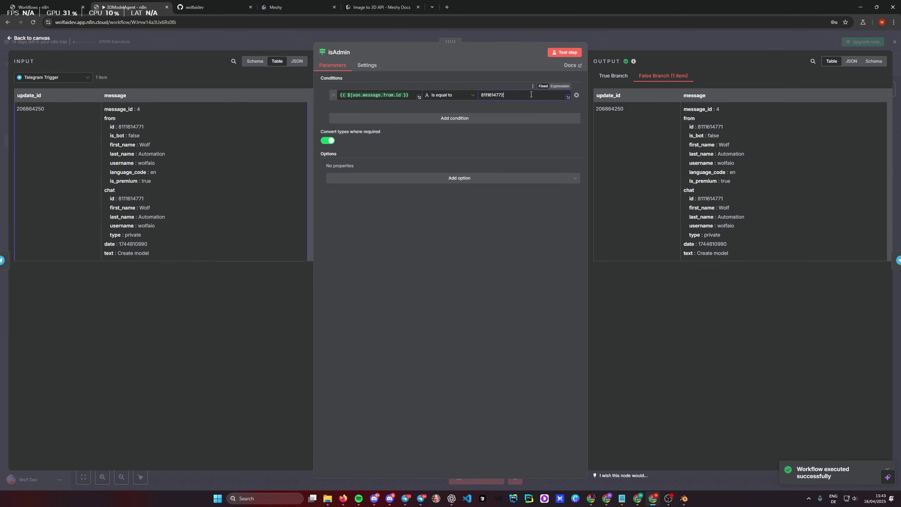
{"action": "key", "text": "BackSpace"}
{"action": "type", "text": "1"}
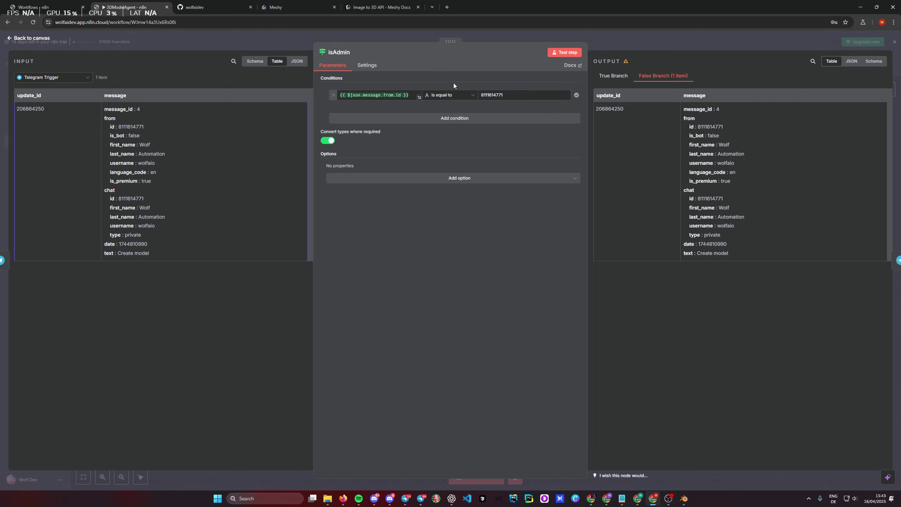
{"action": "key", "text": "Escape"}
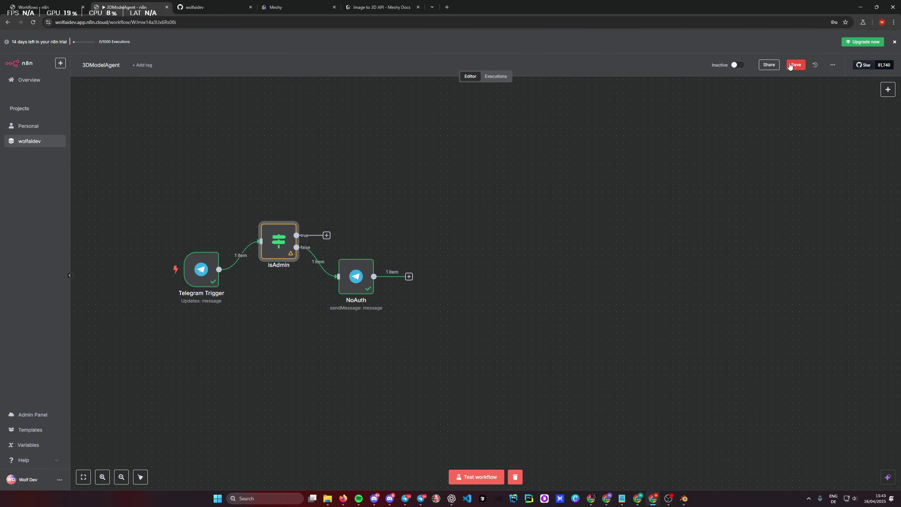
{"action": "left_click", "coordinate": [790, 67]}
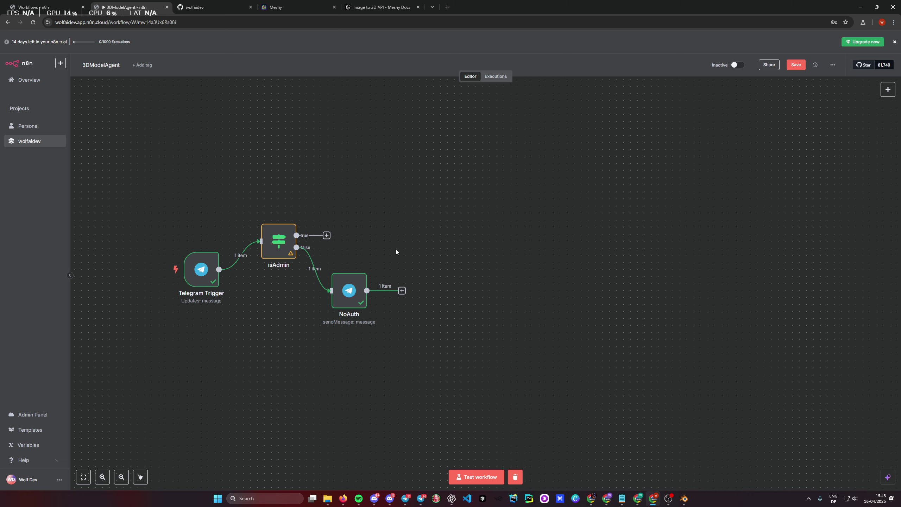
Step: Add a Switch node to the true output of isAdmin and return to the canvas
{"action": "scroll", "coordinate": [362, 305], "scroll_direction": "up", "scroll_amount": 4}
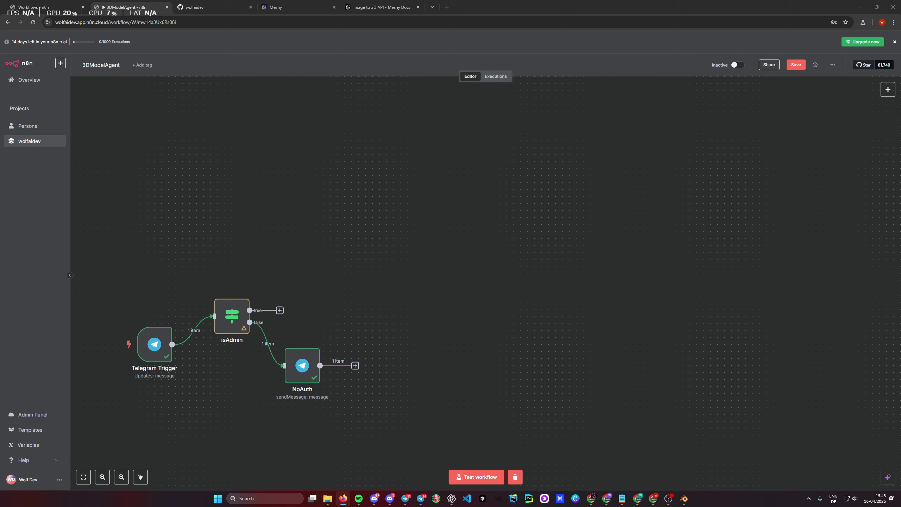
{"action": "left_click", "coordinate": [279, 311]}
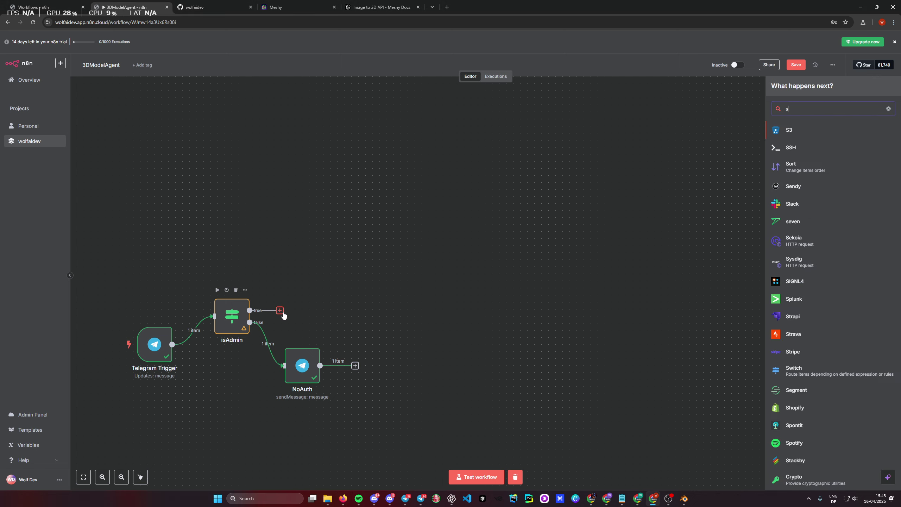
{"action": "type", "text": "switch"}
{"action": "key", "text": "Return"}
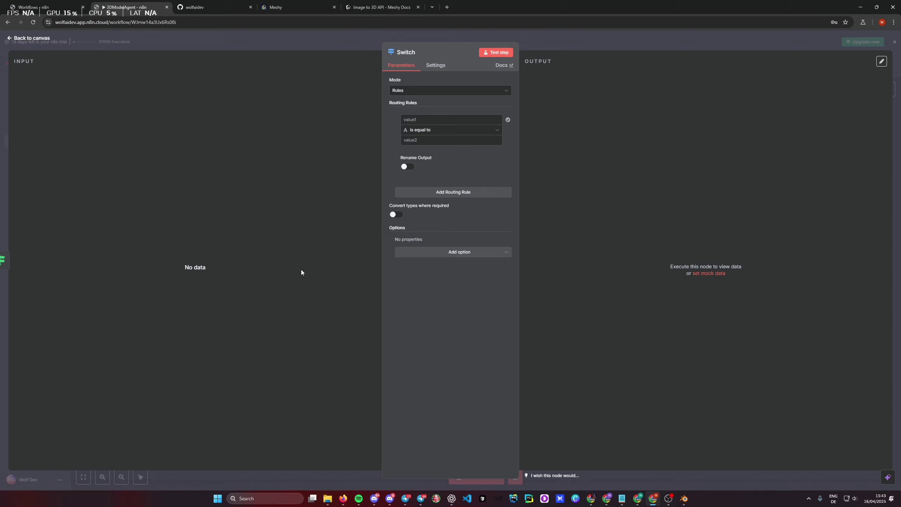
{"action": "left_click", "coordinate": [565, 51]}
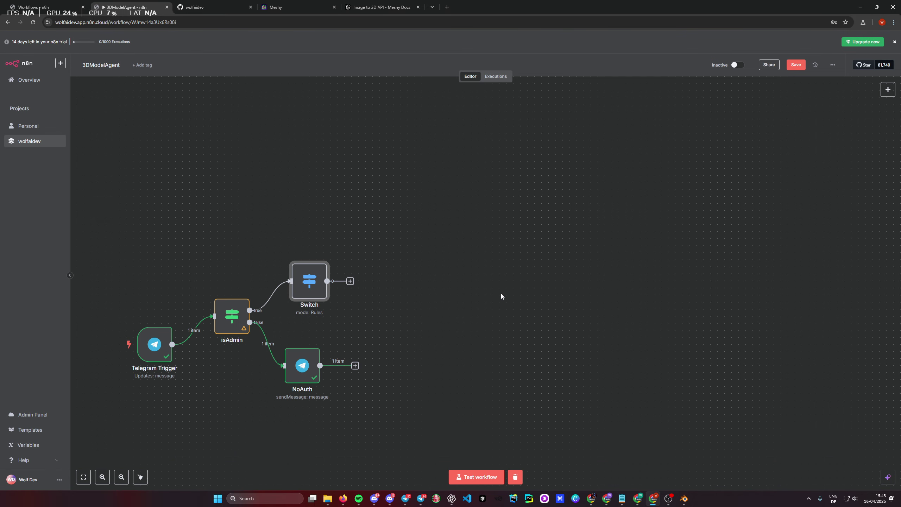
Step: Start a test run of the workflow and bring up the ModelAgentTutorial chat in Telegram
{"action": "left_click", "coordinate": [478, 478]}
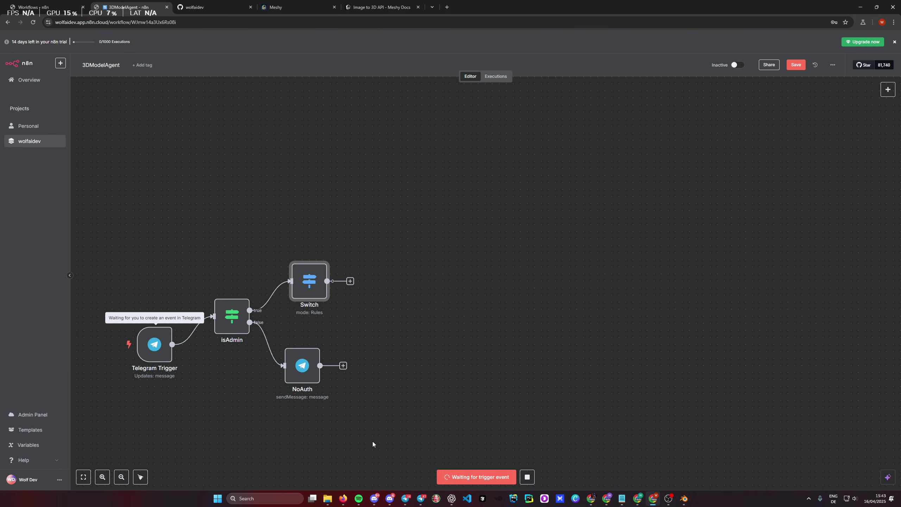
{"action": "left_click", "coordinate": [408, 497]}
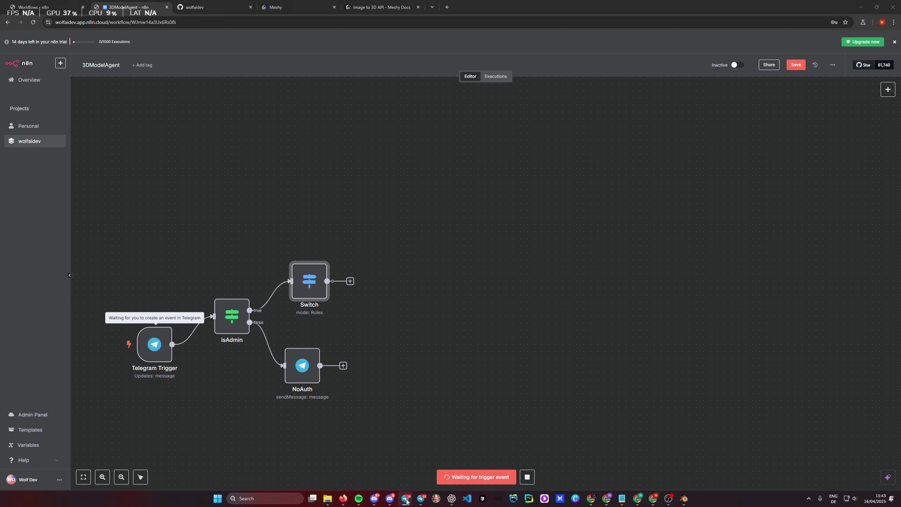
{"action": "mouse_move", "coordinate": [402, 503]}
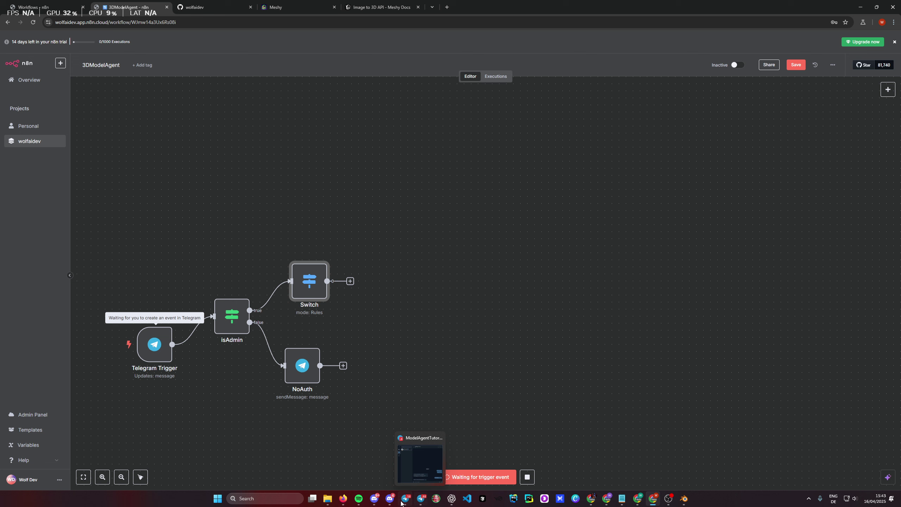
{"action": "left_click", "coordinate": [429, 438]}
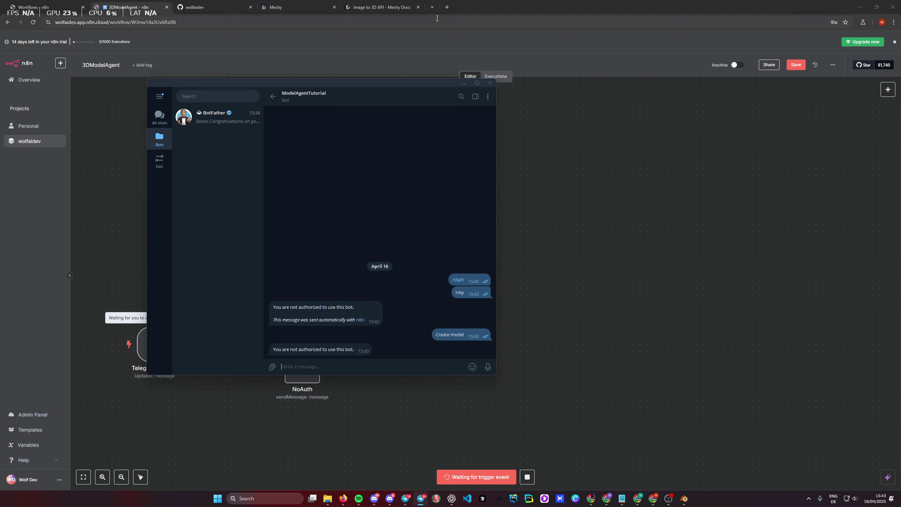
Step: Open Meshy's Community page in a new browser tab and view the Anubis at Rest model
{"action": "left_click", "coordinate": [380, 7]}
{"action": "left_click", "coordinate": [280, 7]}
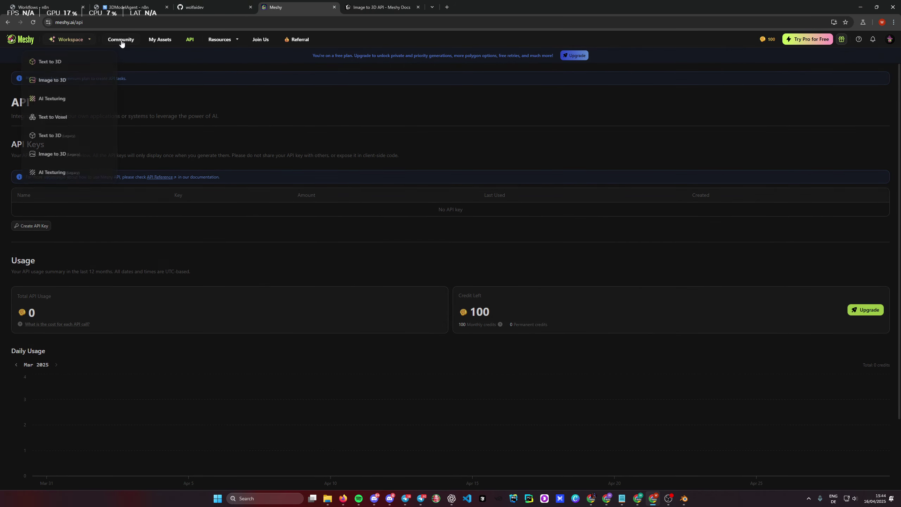
{"action": "middle_click", "coordinate": [121, 39]}
{"action": "left_click", "coordinate": [351, 8]}
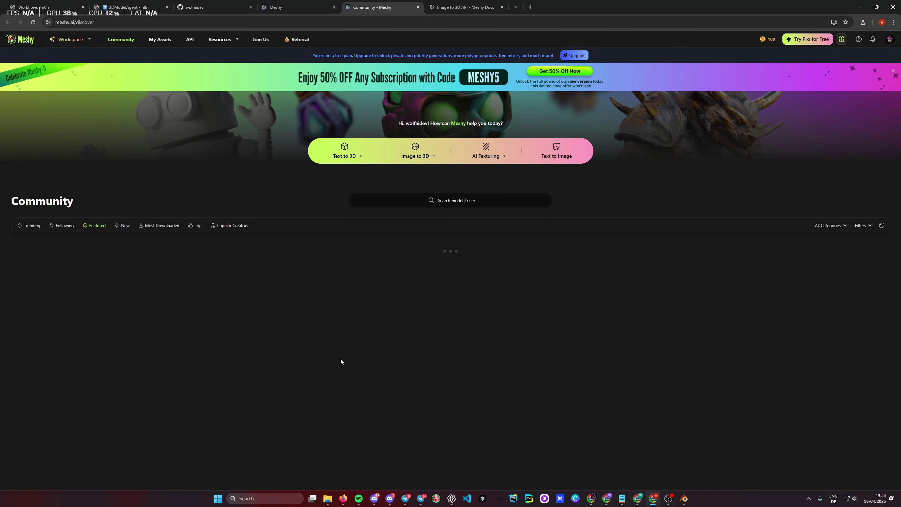
{"action": "scroll", "coordinate": [323, 310], "scroll_direction": "down", "scroll_amount": 3}
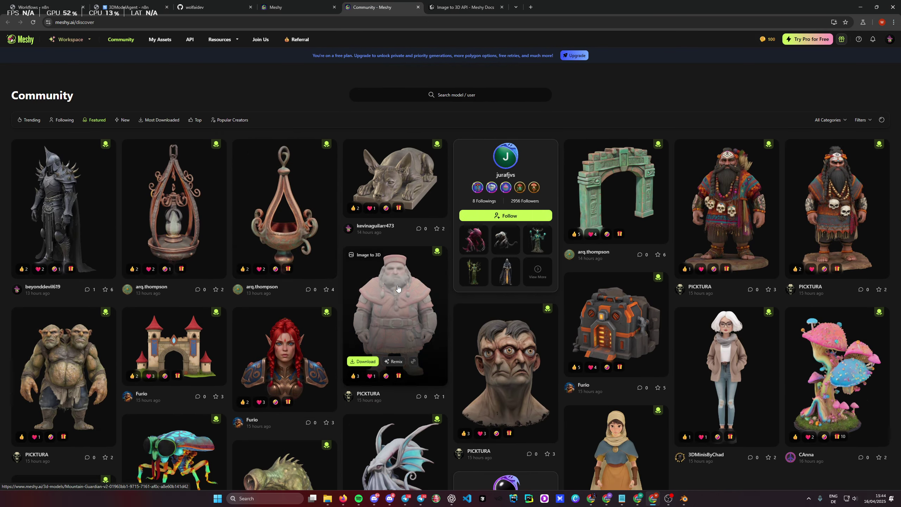
{"action": "left_click", "coordinate": [401, 175]}
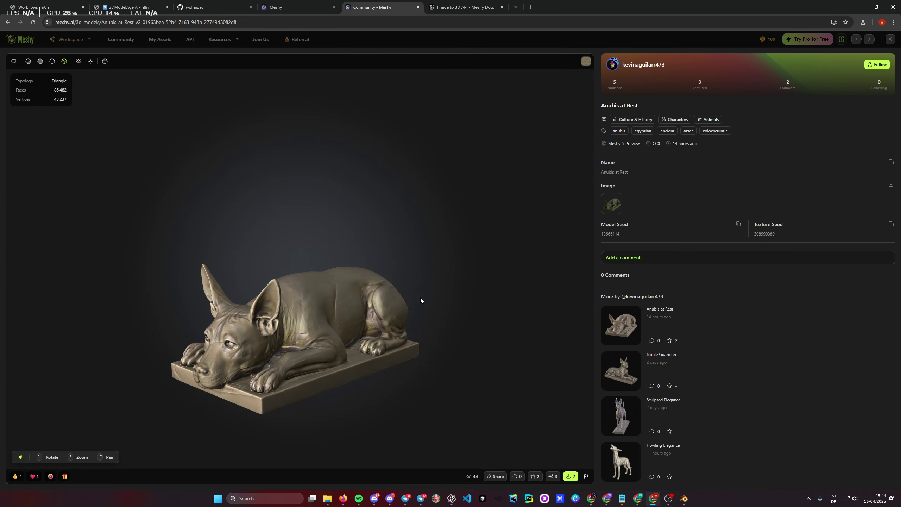
Step: Enlarge the source image of the Anubis at Rest model and copy its image address
{"action": "right_click", "coordinate": [607, 199]}
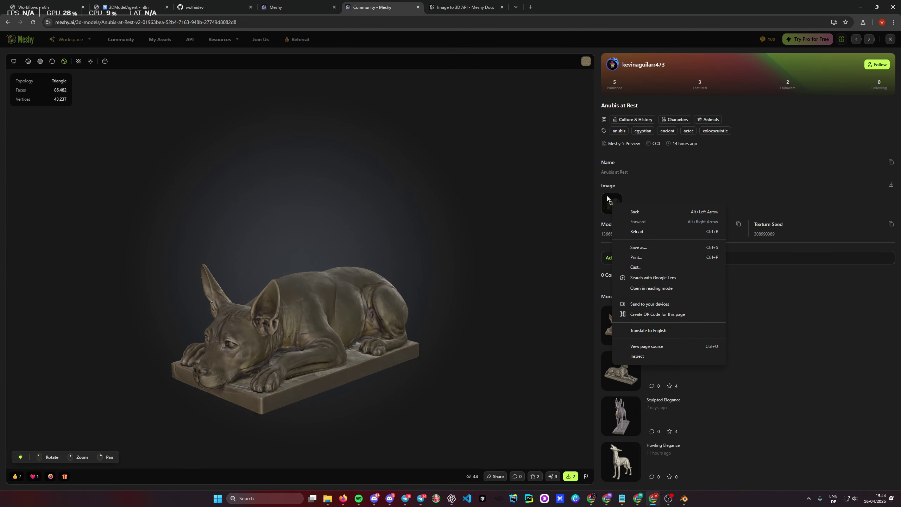
{"action": "left_click", "coordinate": [610, 201]}
{"action": "left_click", "coordinate": [612, 203]}
{"action": "right_click", "coordinate": [452, 266]}
{"action": "left_click", "coordinate": [427, 53]}
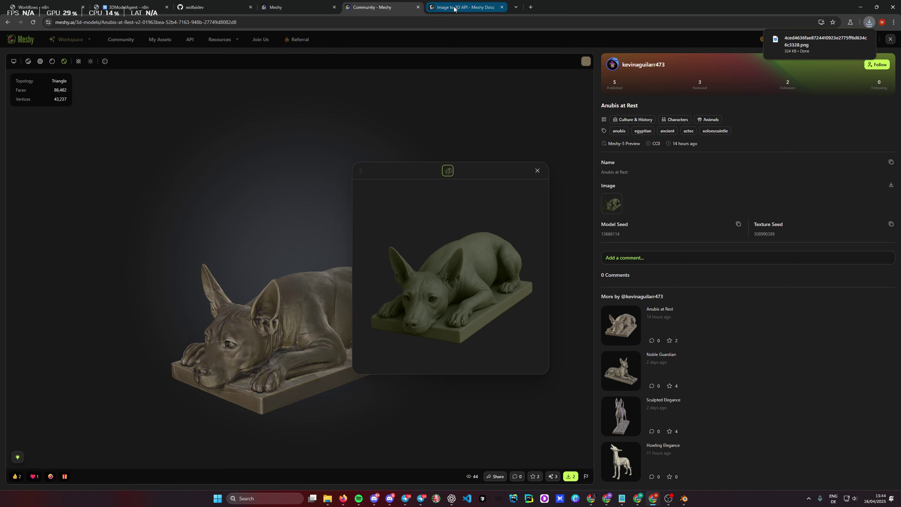
{"action": "right_click", "coordinate": [440, 257]}
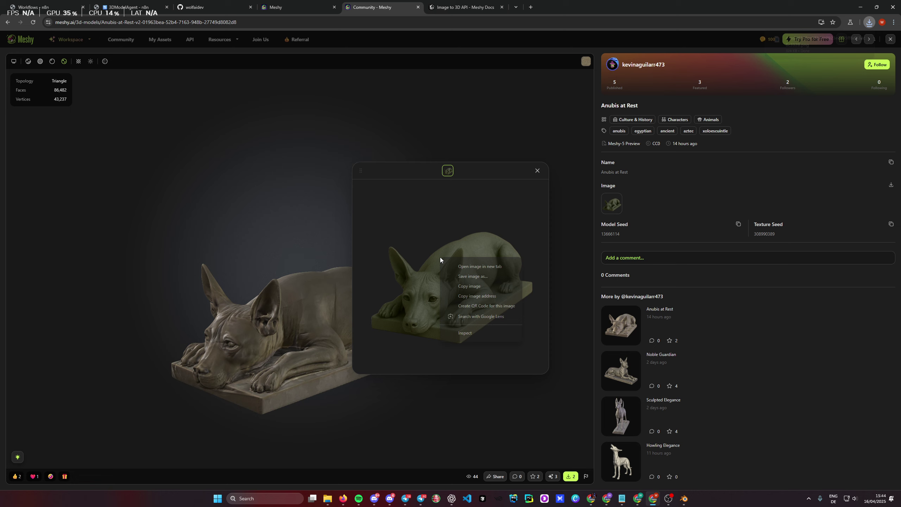
{"action": "left_click", "coordinate": [490, 297]}
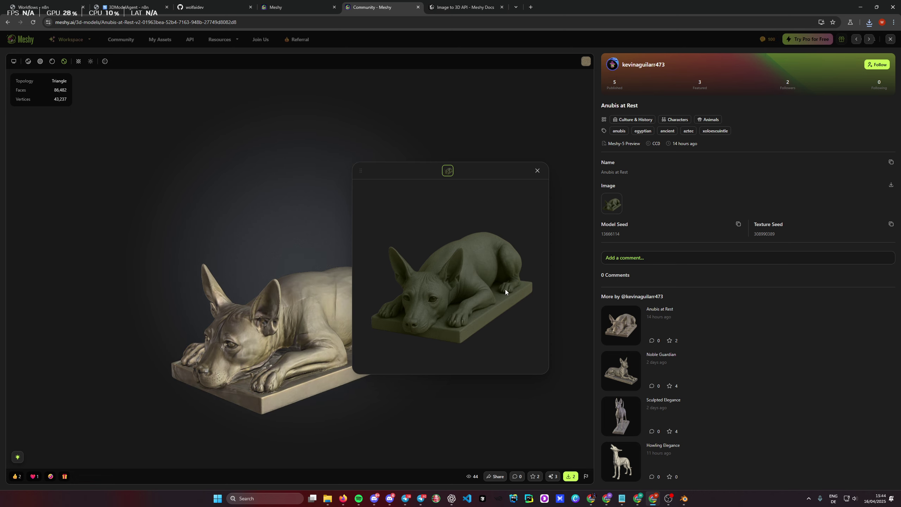
Step: Send the copied Meshy image address to the ModelAgentTutorial bot in Telegram while the workflow waits for its trigger
{"action": "left_click", "coordinate": [861, 8]}
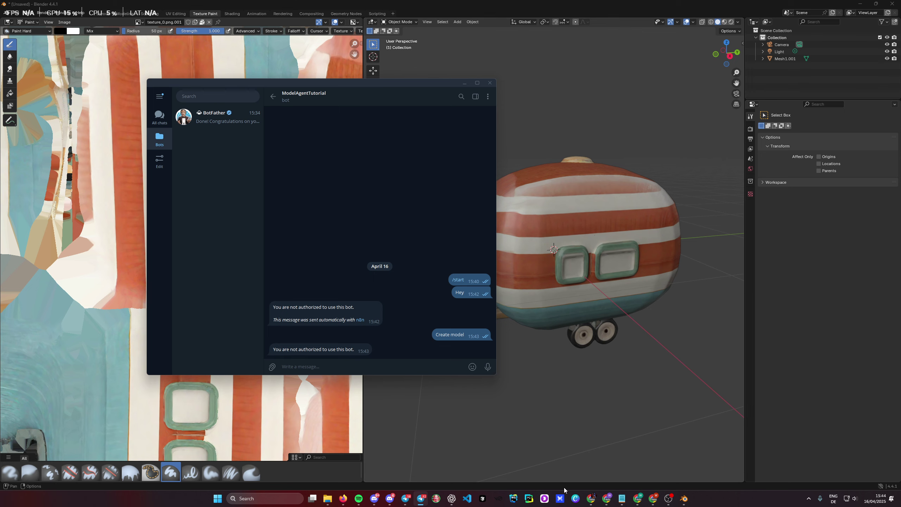
{"action": "key", "text": "alt+Tab"}
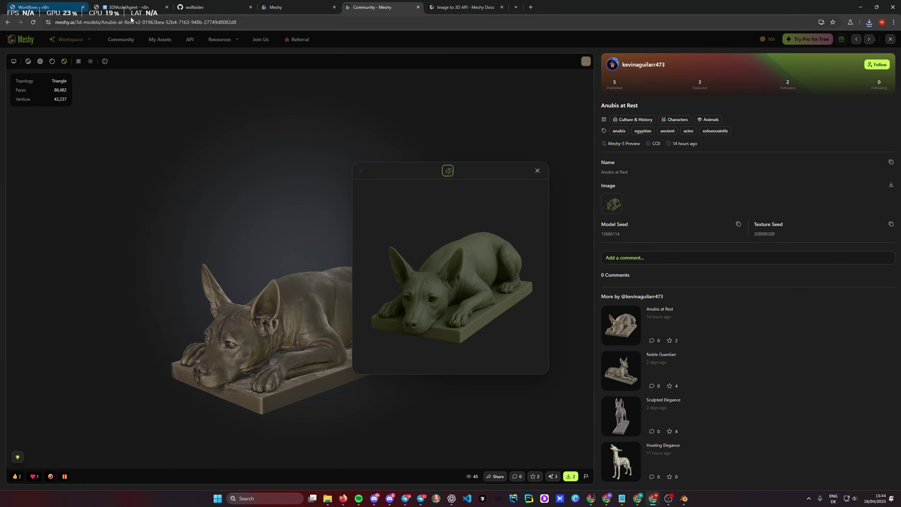
{"action": "left_click", "coordinate": [128, 8]}
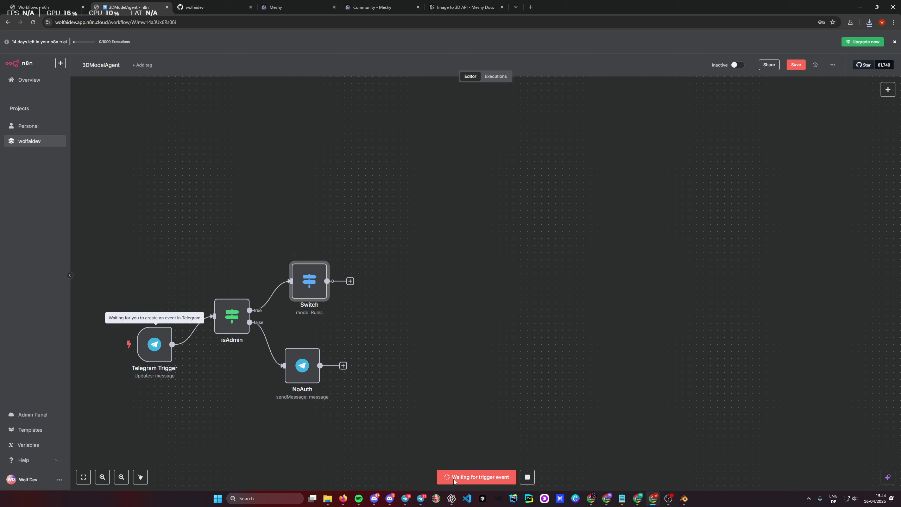
{"action": "key", "text": "alt+Tab"}
{"action": "key", "text": "ctrl+v"}
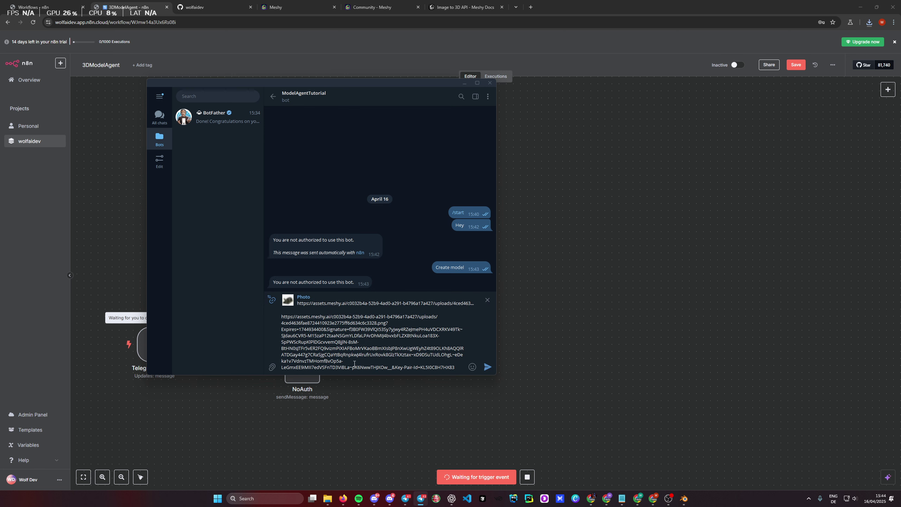
{"action": "key", "text": "Return"}
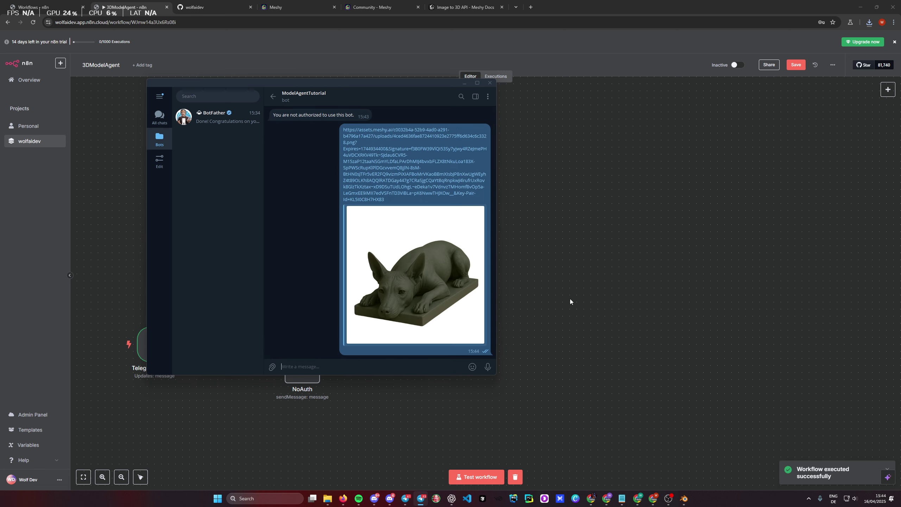
Step: In the Switch node, enable Rename Output for the first routing rule and name the output TEXT
{"action": "left_click", "coordinate": [575, 286]}
{"action": "double_click", "coordinate": [313, 288]}
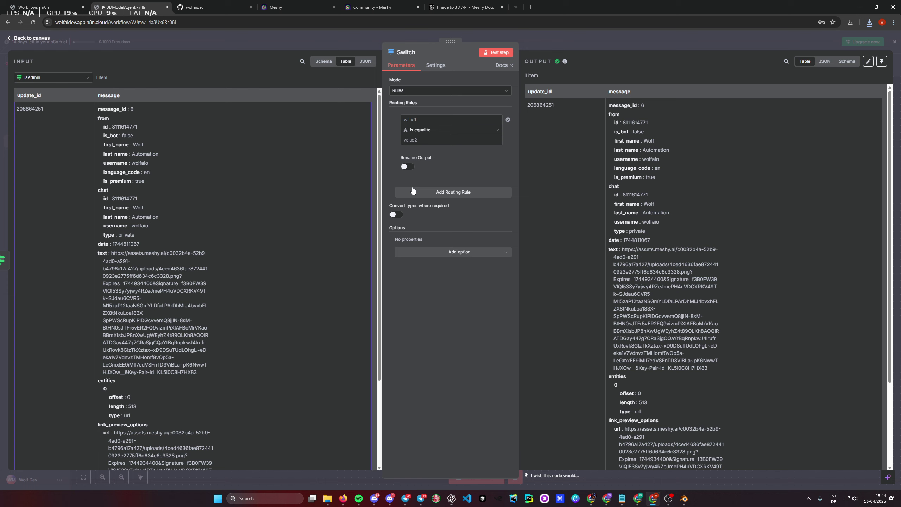
{"action": "left_click", "coordinate": [408, 167]}
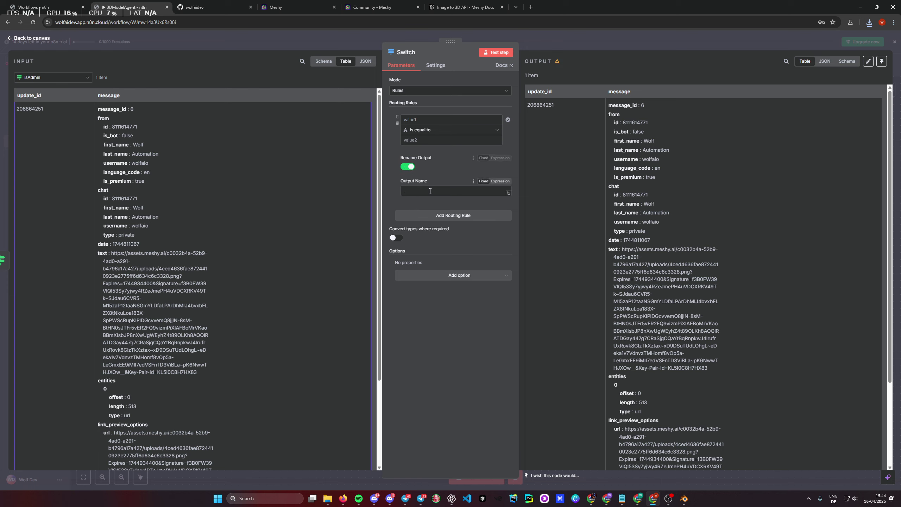
{"action": "left_click", "coordinate": [427, 191]}
{"action": "type", "text": "TEXT"}
Step: Set the TEXT rule's condition to {{ $json.message.text }} from the incoming message with the Boolean operator exists
{"action": "left_click", "coordinate": [443, 119]}
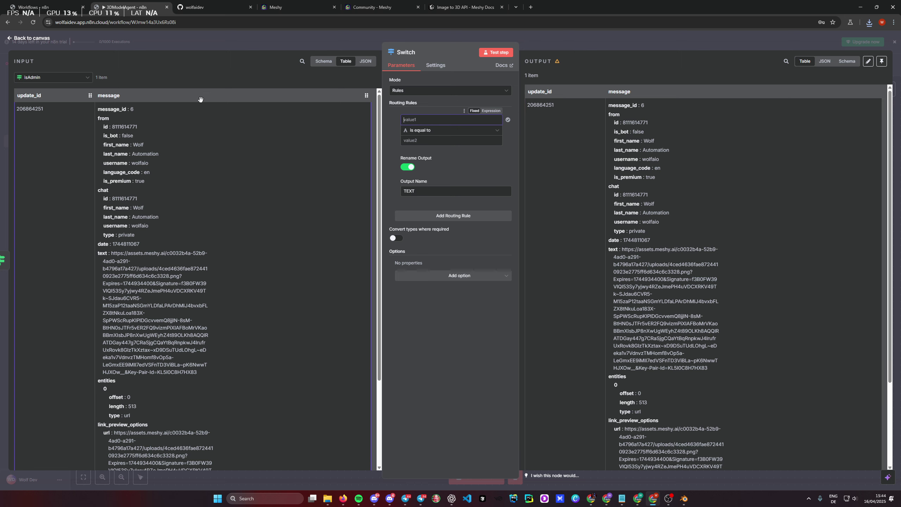
{"action": "left_click_drag", "start_coordinate": [119, 172], "coordinate": [430, 122]}
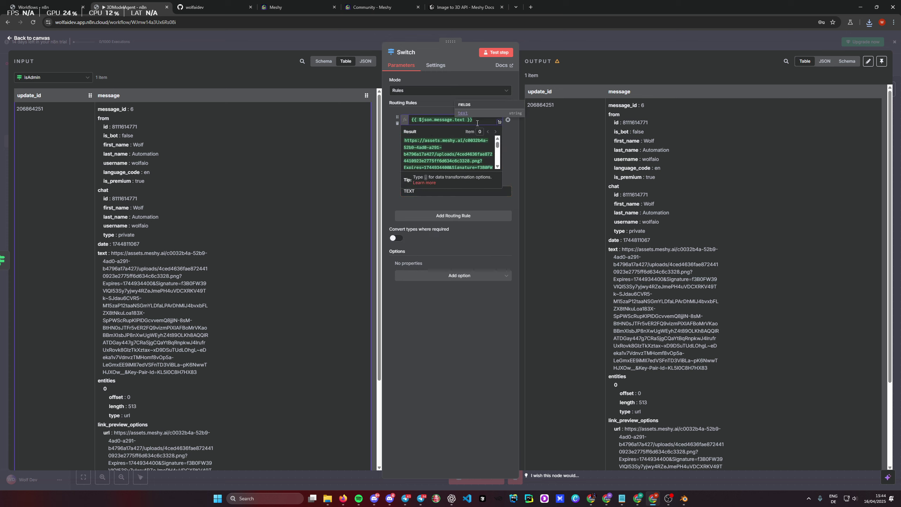
{"action": "left_click", "coordinate": [433, 139]}
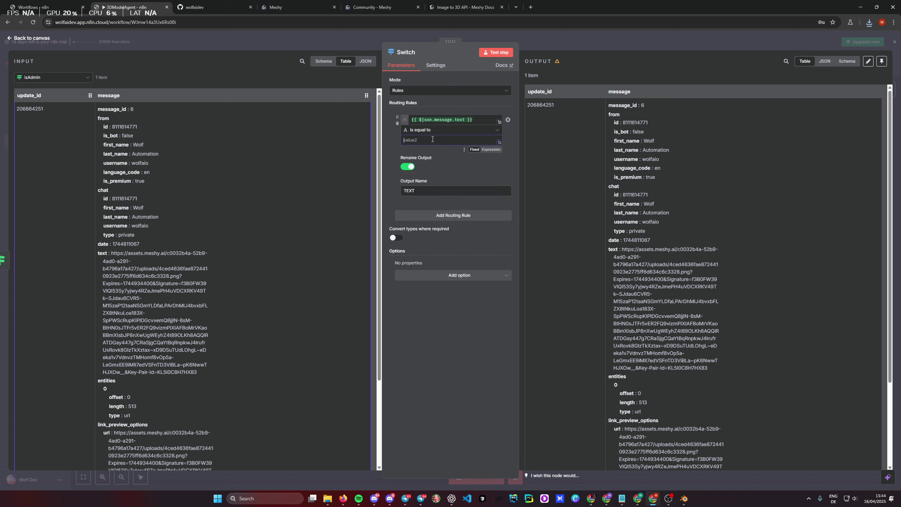
{"action": "left_click", "coordinate": [449, 129]}
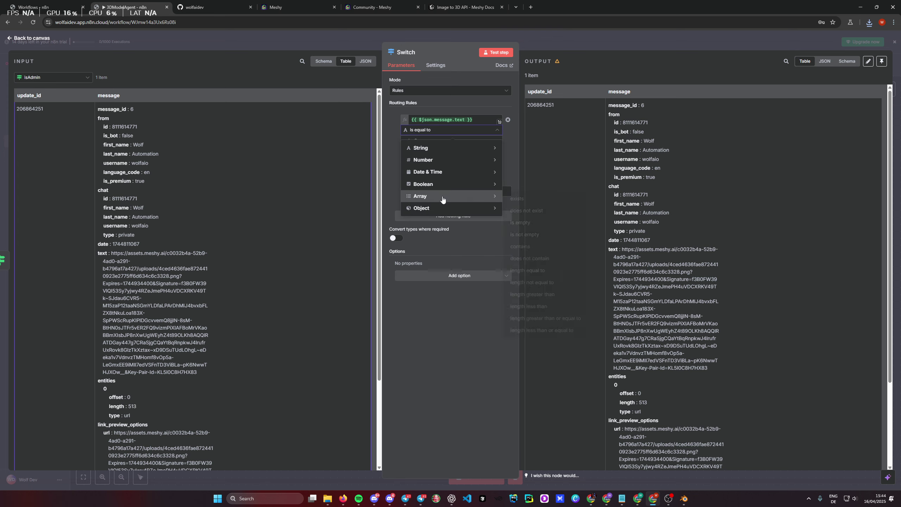
{"action": "mouse_move", "coordinate": [447, 187]}
{"action": "left_click", "coordinate": [517, 186]}
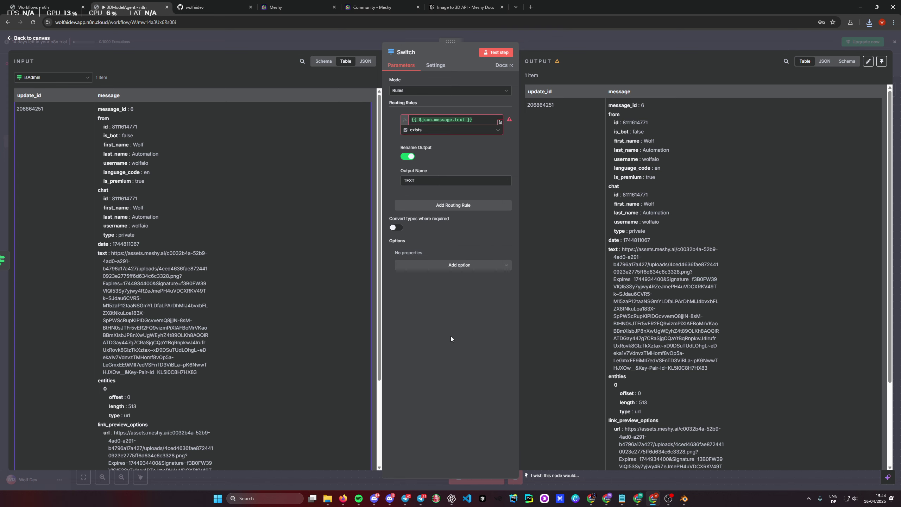
{"action": "left_click", "coordinate": [482, 119]}
{"action": "left_click", "coordinate": [451, 388]}
Step: Add a second routing rule to the Switch node below the TEXT rule and return to the canvas
{"action": "double_click", "coordinate": [436, 182]}
{"action": "left_click", "coordinate": [454, 206]}
{"action": "left_click", "coordinate": [431, 213]}
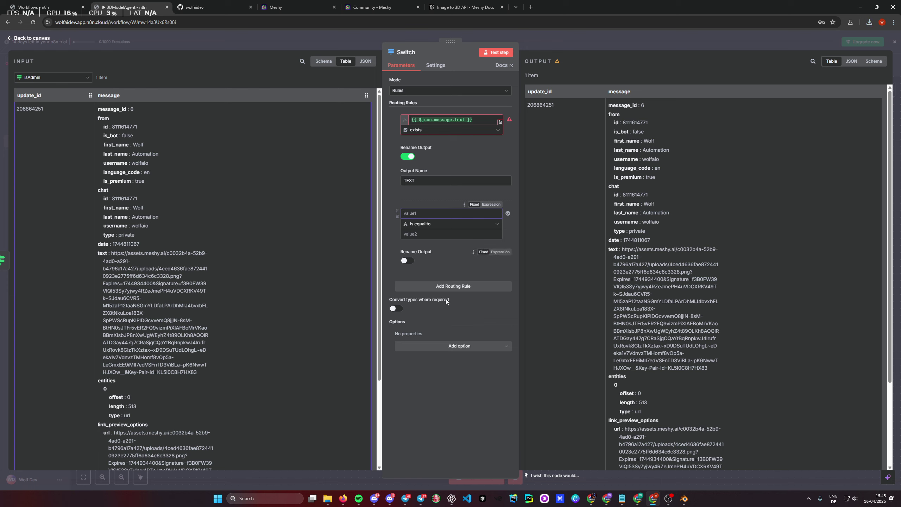
{"action": "left_click", "coordinate": [471, 408]}
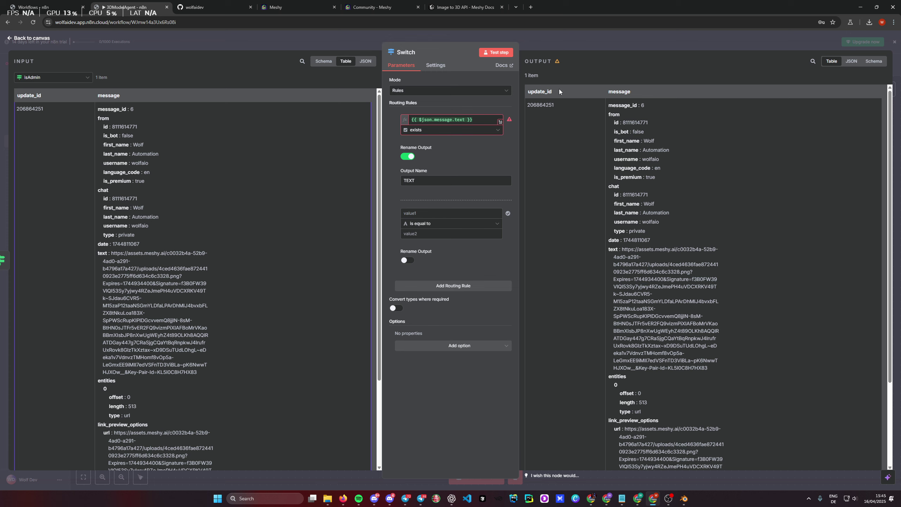
{"action": "mouse_move", "coordinate": [510, 119]}
{"action": "left_click", "coordinate": [484, 120]}
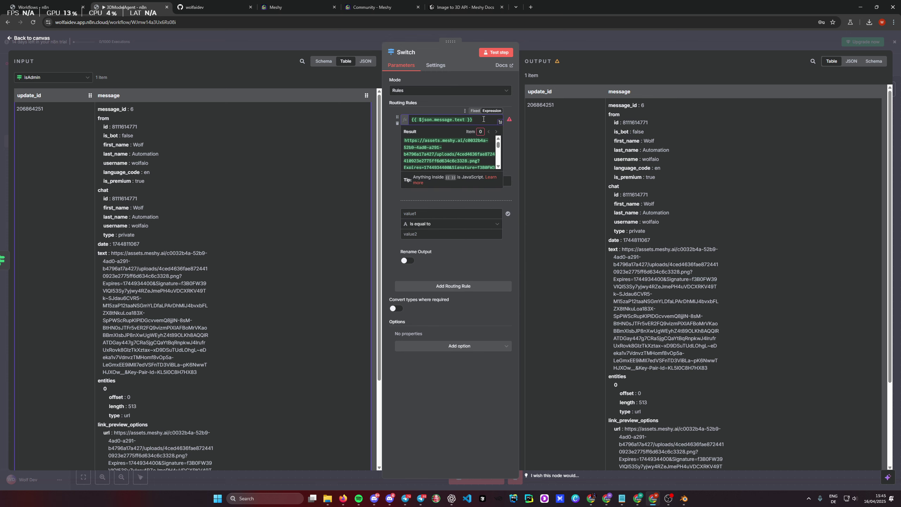
{"action": "left_click", "coordinate": [402, 199]}
{"action": "left_click", "coordinate": [477, 120]}
{"action": "left_click", "coordinate": [575, 46]}
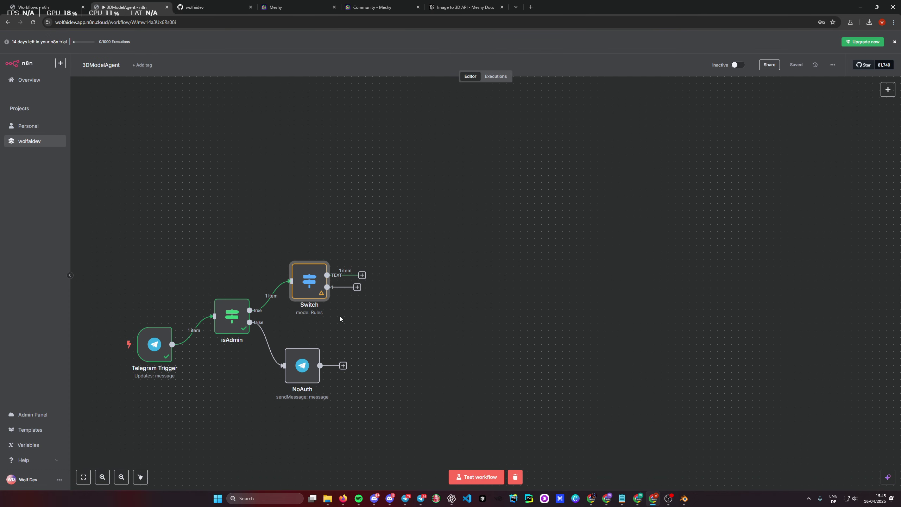
Step: Copy the enlarged source image of the Anubis at Rest model on the Meshy community page
{"action": "left_click", "coordinate": [465, 7]}
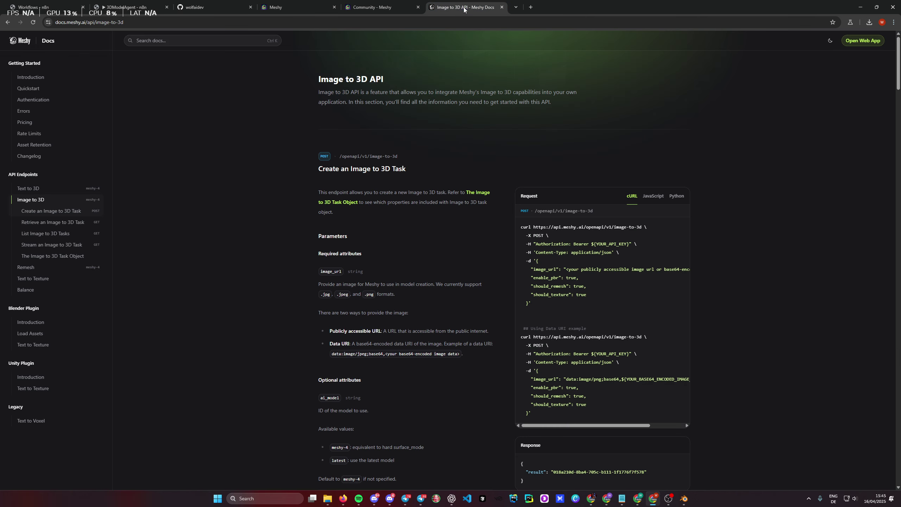
{"action": "left_click", "coordinate": [372, 8]}
{"action": "right_click", "coordinate": [451, 269]}
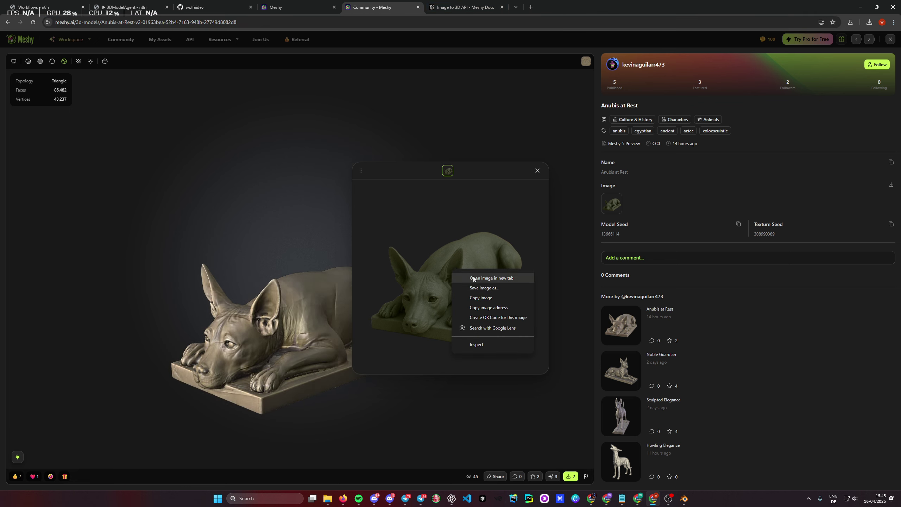
{"action": "left_click", "coordinate": [488, 297]}
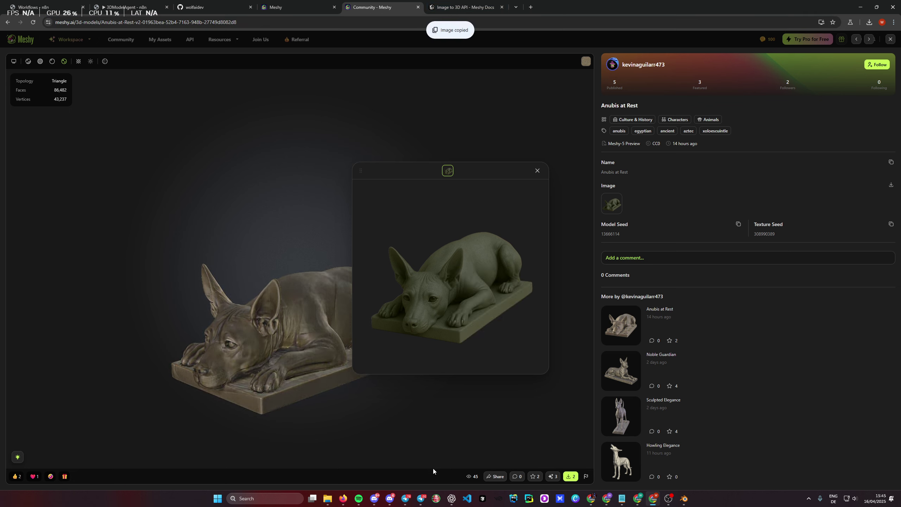
Step: Start a workflow test and send the copied image to the ModelAgentTutorial bot in Telegram
{"action": "left_click", "coordinate": [421, 498]}
{"action": "key", "text": "ctrl+v"}
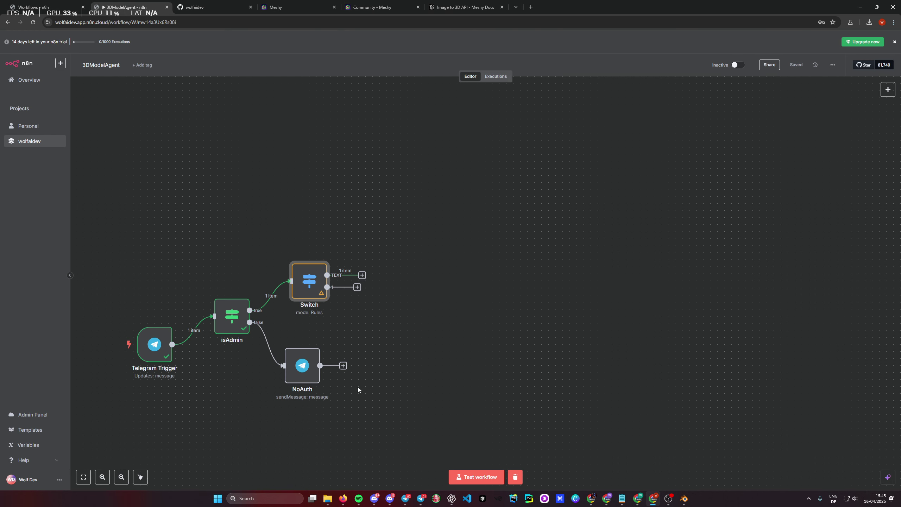
{"action": "left_click", "coordinate": [477, 477]}
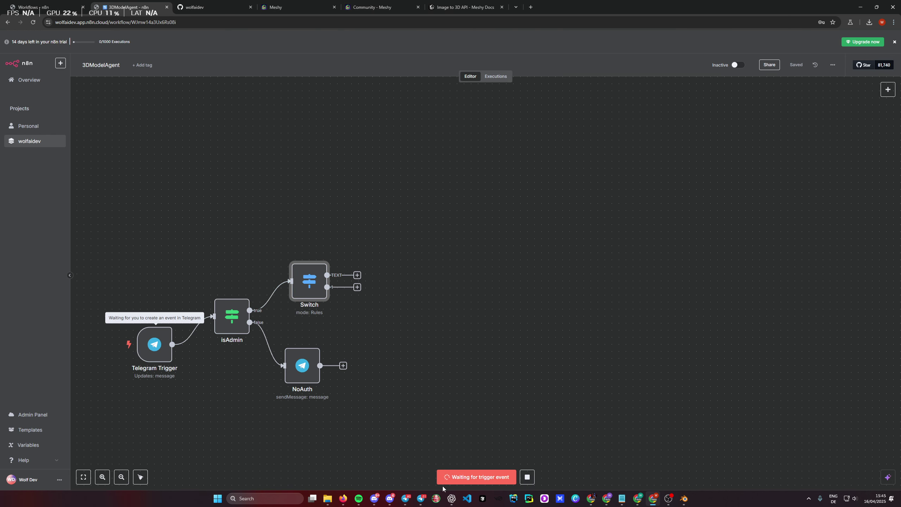
{"action": "left_click", "coordinate": [421, 499]}
{"action": "left_click", "coordinate": [365, 312]}
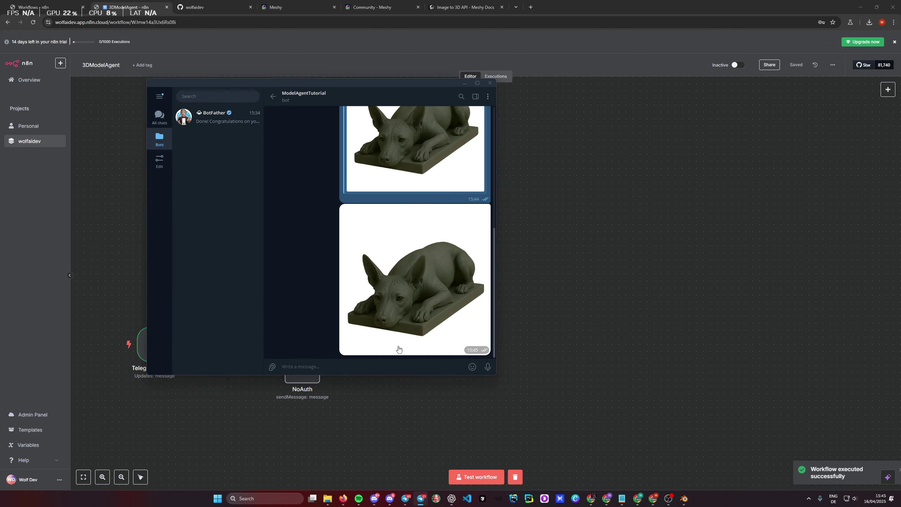
{"action": "left_click", "coordinate": [464, 83]}
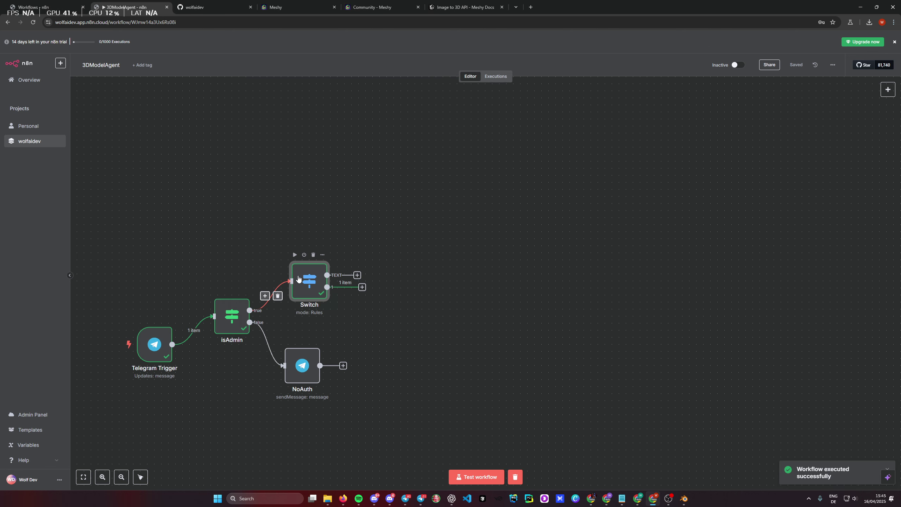
Step: Inspect the image file received by the Switch node and the Telegram Trigger's Download Images/Files setting
{"action": "double_click", "coordinate": [307, 280]}
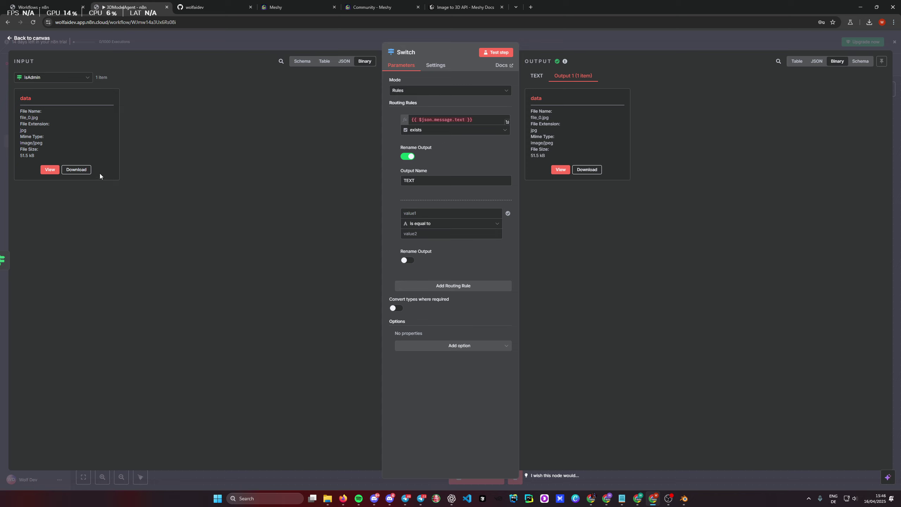
{"action": "left_click", "coordinate": [581, 38]}
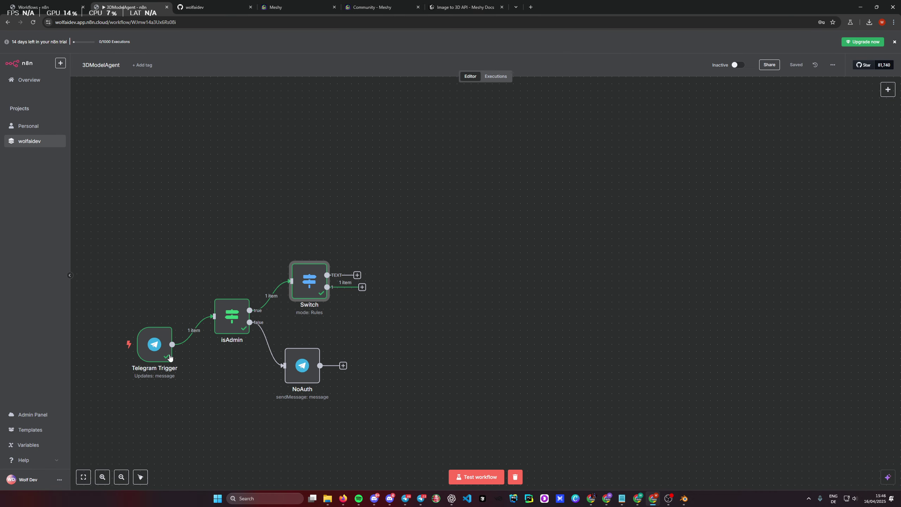
{"action": "double_click", "coordinate": [155, 344]}
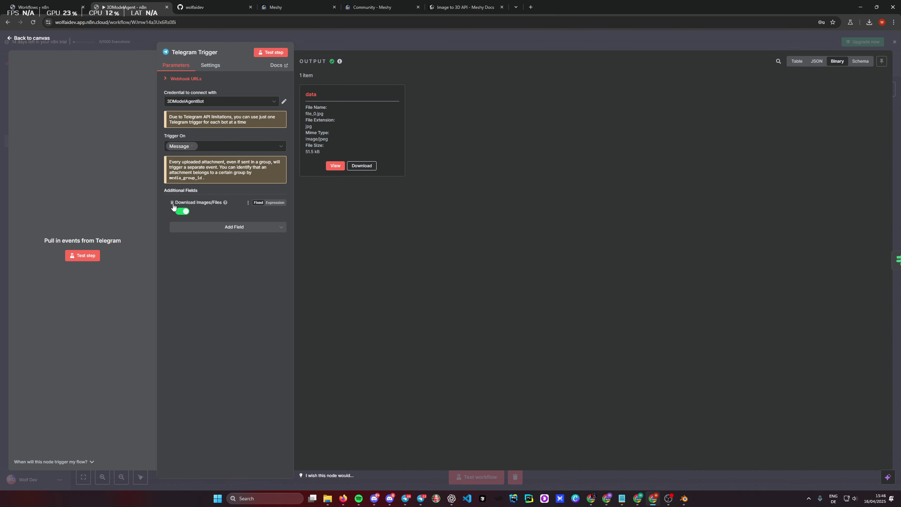
{"action": "left_click", "coordinate": [518, 37]}
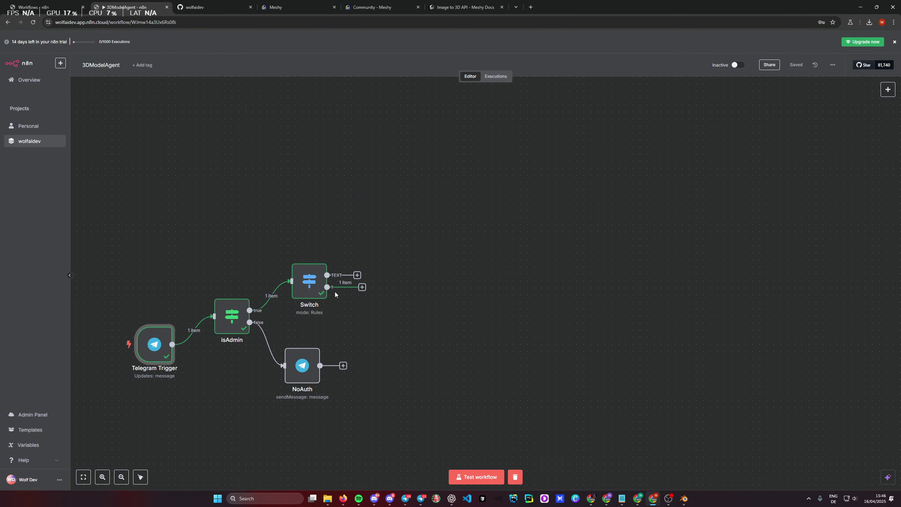
Step: Set the Switch node's second rule to {{ $json.message.photo }} from the incoming message with the Boolean operator exists
{"action": "double_click", "coordinate": [310, 283]}
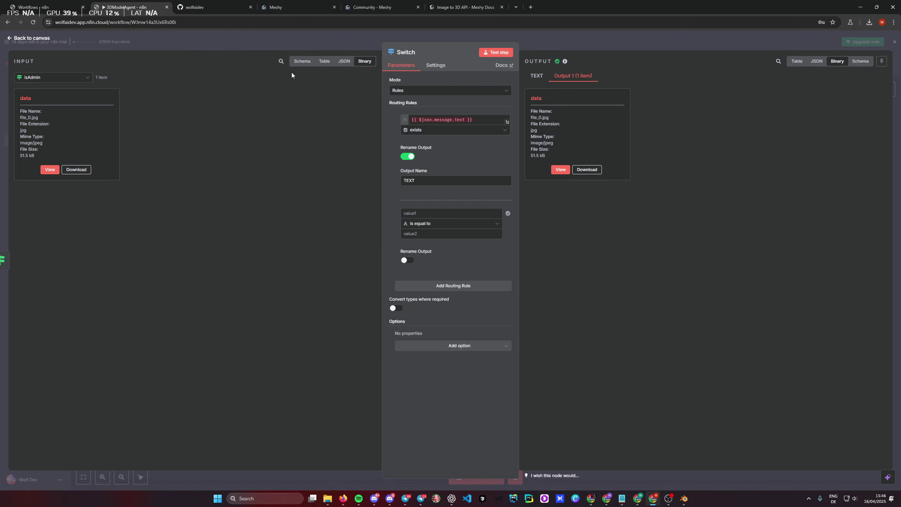
{"action": "left_click", "coordinate": [325, 60]}
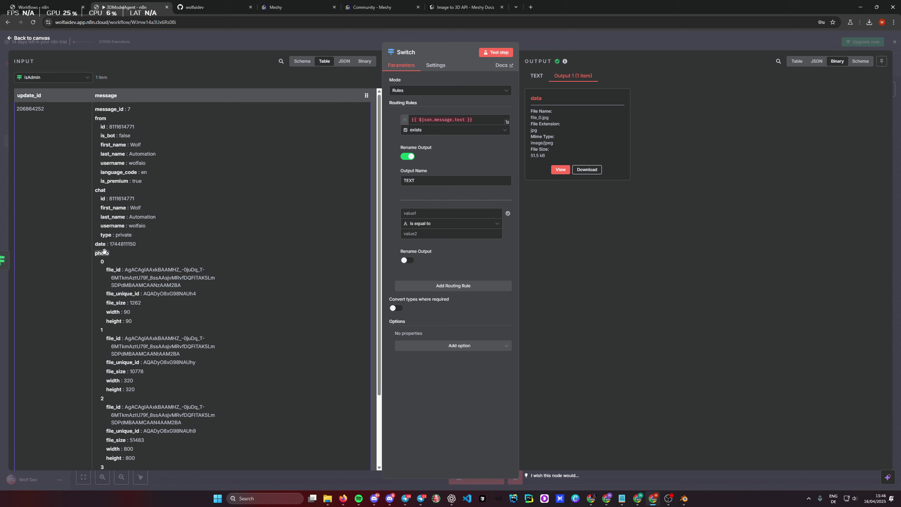
{"action": "left_click_drag", "start_coordinate": [104, 251], "coordinate": [444, 213]}
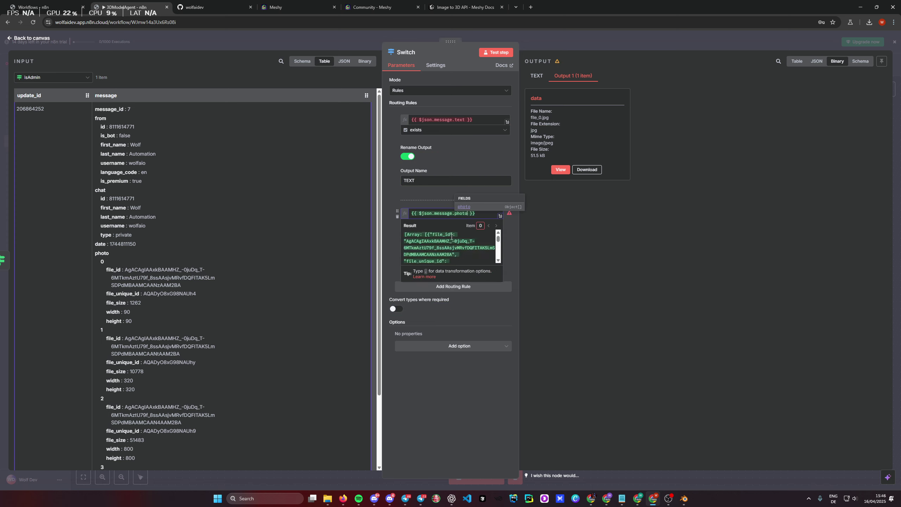
{"action": "left_click", "coordinate": [486, 397]}
{"action": "left_click", "coordinate": [437, 224]}
{"action": "mouse_move", "coordinate": [444, 261]}
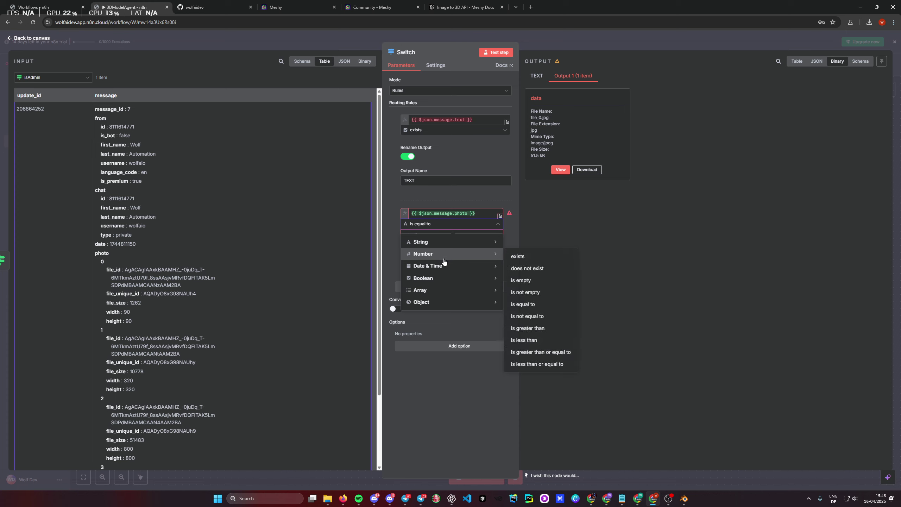
{"action": "left_click", "coordinate": [520, 282]}
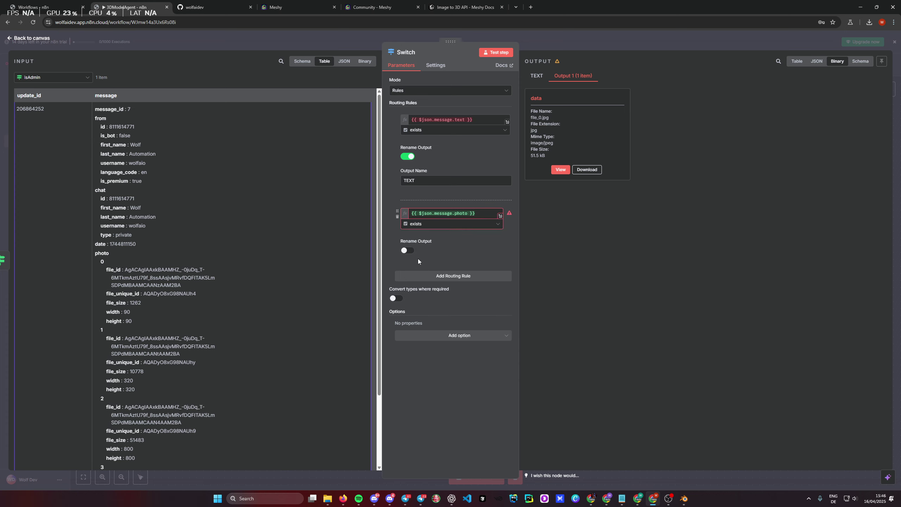
Step: Enable Rename Output for the second routing rule and name the output PHOTO
{"action": "left_click", "coordinate": [407, 250]}
{"action": "left_click", "coordinate": [425, 268]}
{"action": "type", "text": "PHOT"}
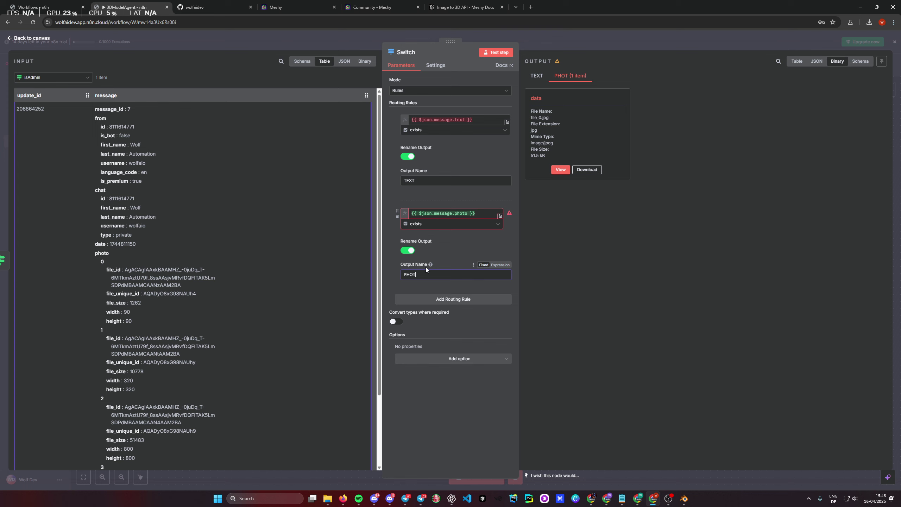
{"action": "type", "text": "O"}
{"action": "left_click", "coordinate": [578, 48]}
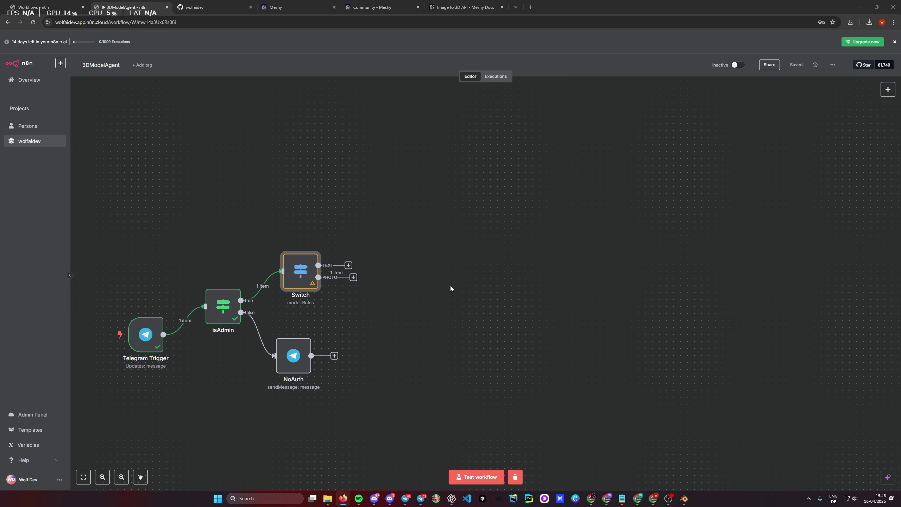
Step: Add a Code node to the Switch node's TEXT output
{"action": "scroll", "coordinate": [356, 250], "scroll_direction": "down", "scroll_amount": 1}
{"action": "scroll", "coordinate": [356, 250], "scroll_direction": "right", "scroll_amount": 3}
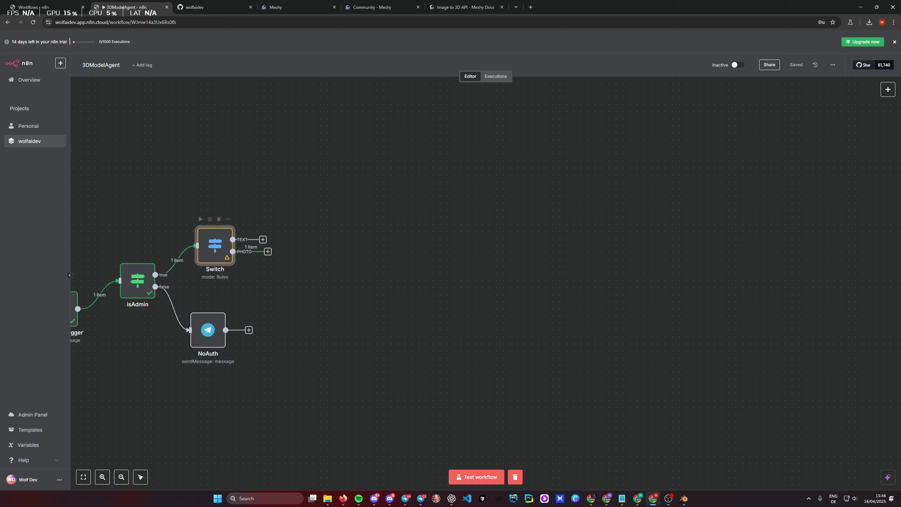
{"action": "key", "text": "alt+Tab"}
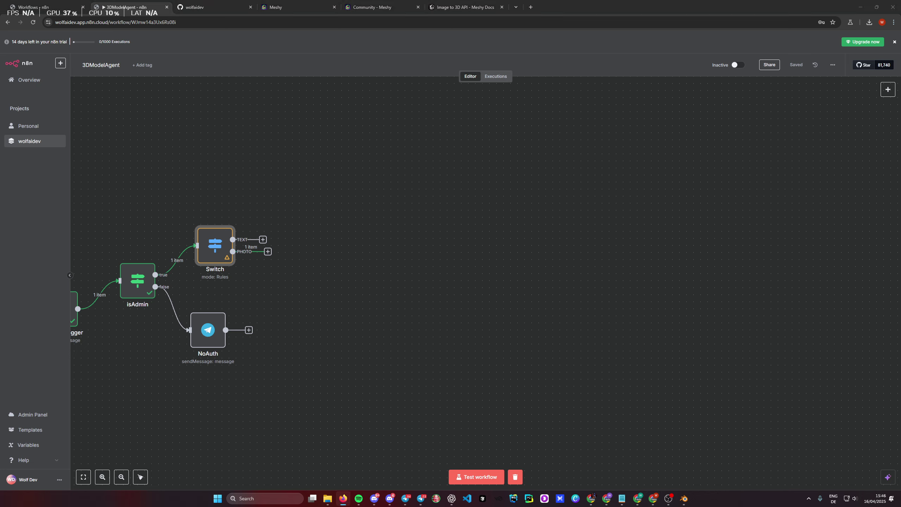
{"action": "left_click", "coordinate": [273, 233]}
{"action": "left_click_drag", "start_coordinate": [279, 229], "coordinate": [283, 207]}
{"action": "type", "text": "code"}
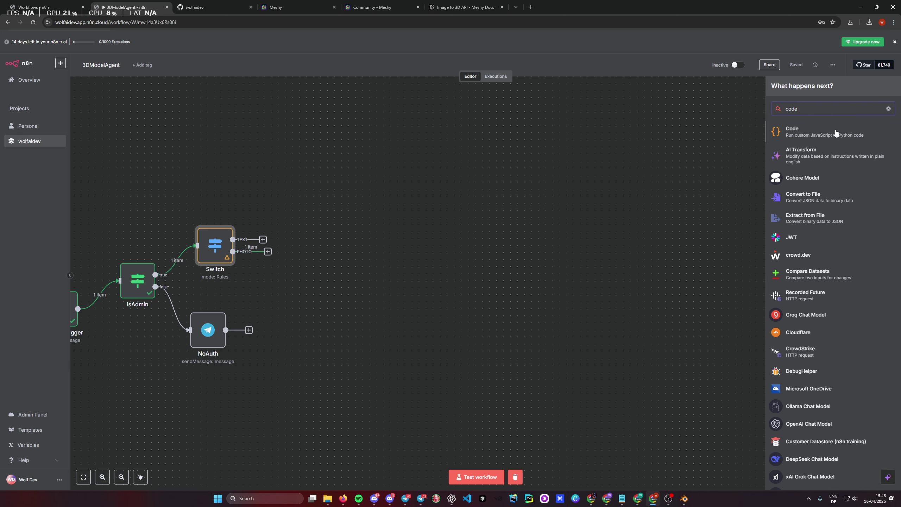
{"action": "left_click", "coordinate": [838, 133]}
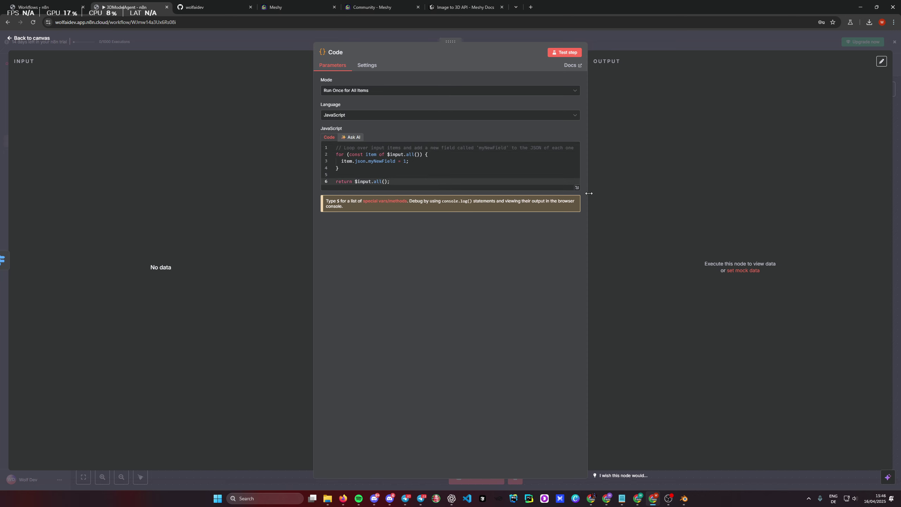
Step: Replace the Code node's default JavaScript with a script testing message.text for an image URL, returning image_url or the error "Invalid Image URL"
{"action": "left_click", "coordinate": [577, 187]}
{"action": "key", "text": "ctrl+a"}
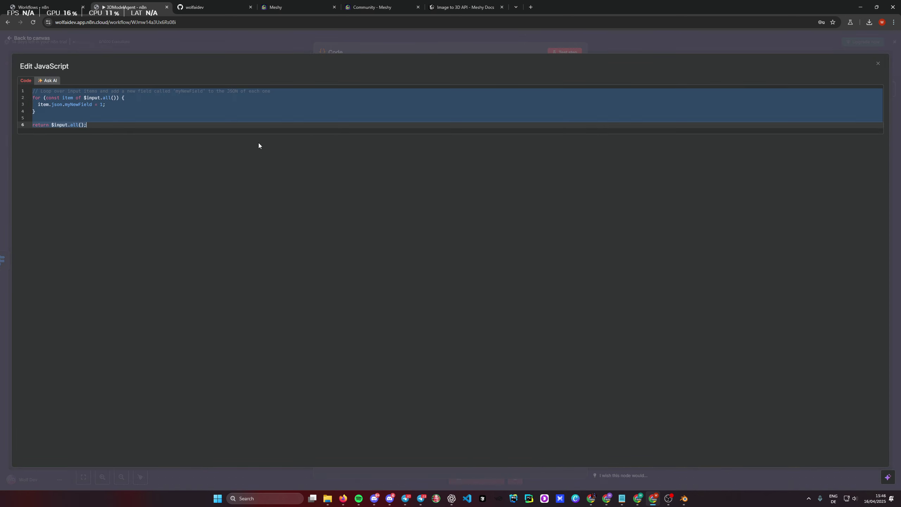
{"action": "key", "text": "ctrl+v"}
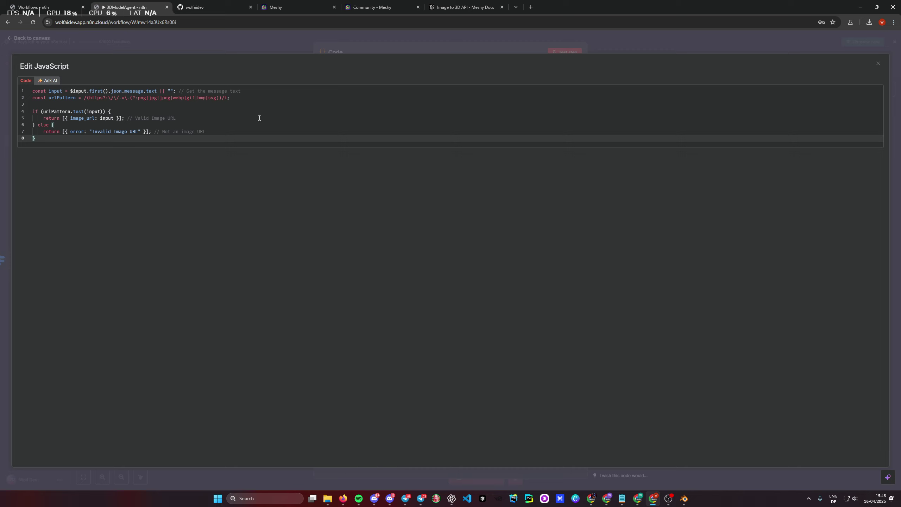
{"action": "left_click_drag", "start_coordinate": [234, 98], "coordinate": [102, 100]}
{"action": "left_click", "coordinate": [122, 112]}
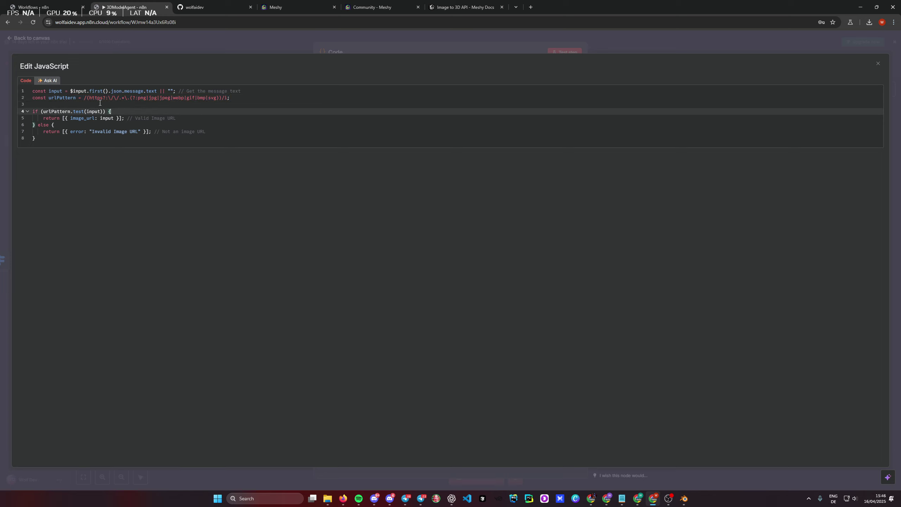
{"action": "triple_click", "coordinate": [235, 98]}
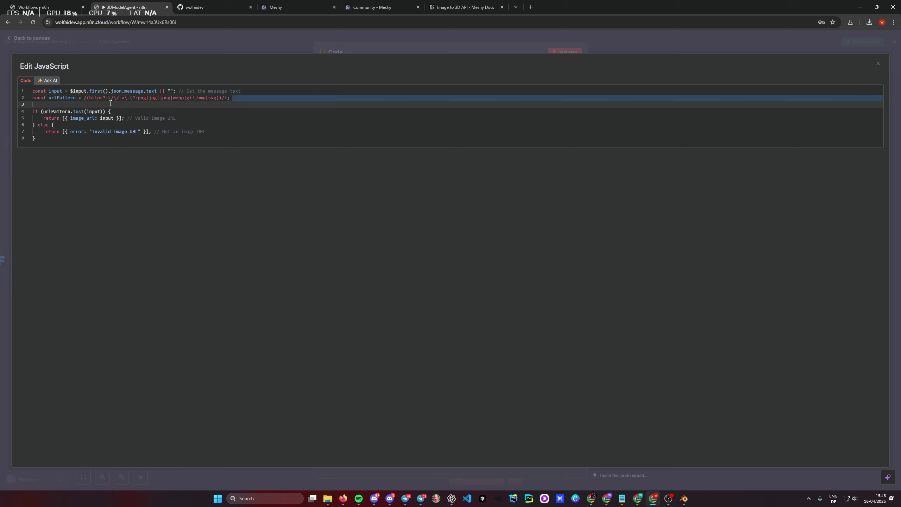
{"action": "left_click", "coordinate": [149, 103]}
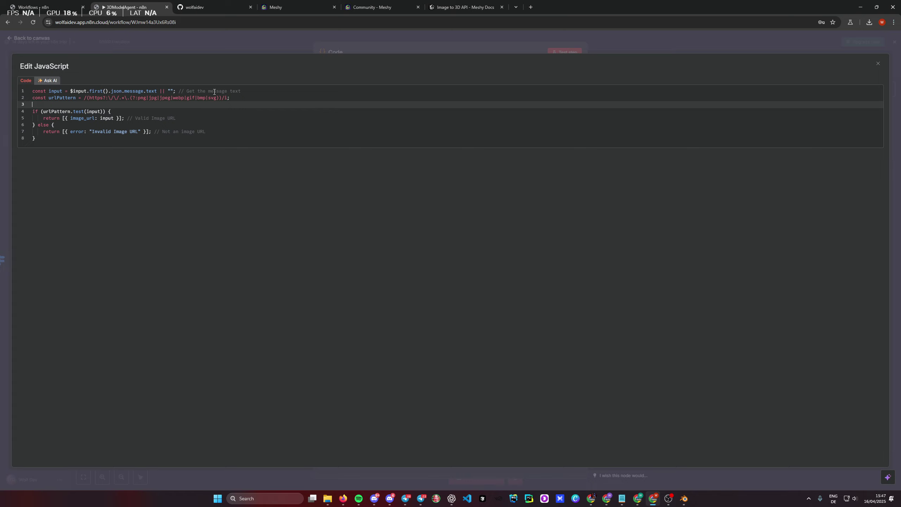
{"action": "key", "text": "Escape"}
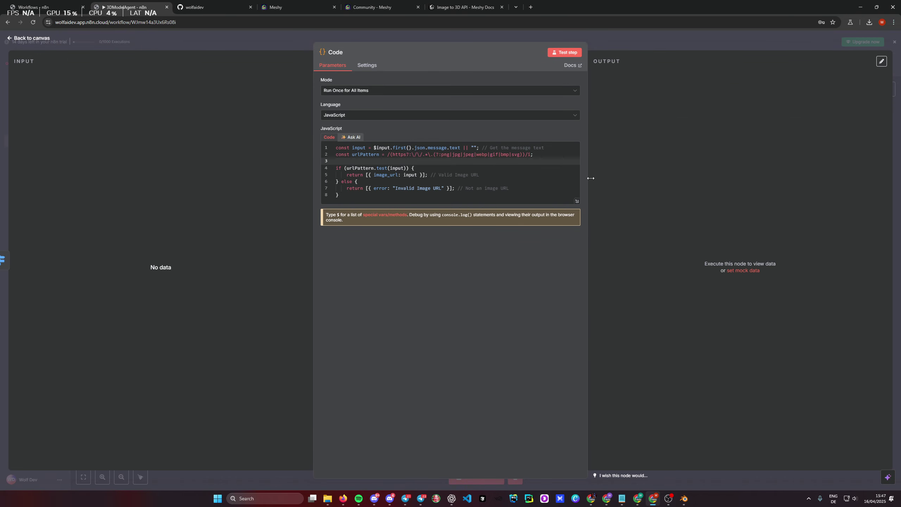
{"action": "left_click", "coordinate": [623, 42]}
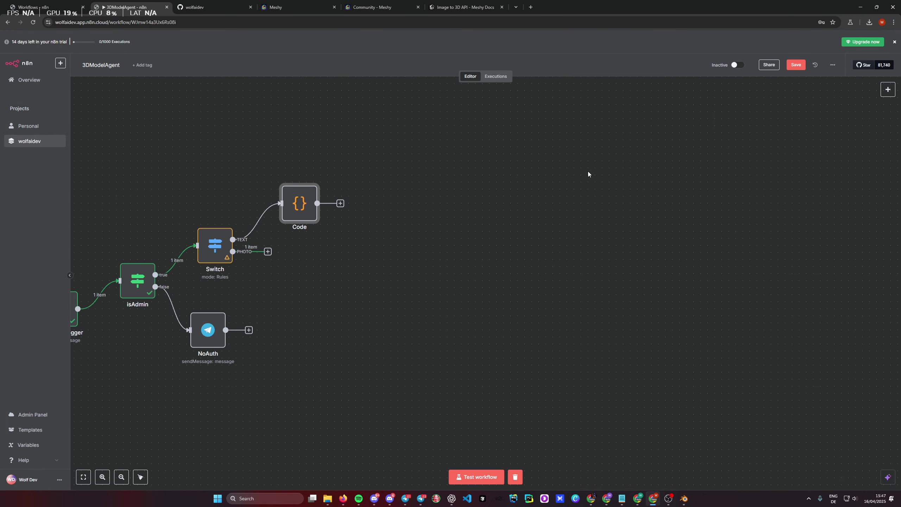
Step: Rename the Code node to Validate Image URL and return to the canvas
{"action": "double_click", "coordinate": [299, 201]}
{"action": "left_click", "coordinate": [335, 53]}
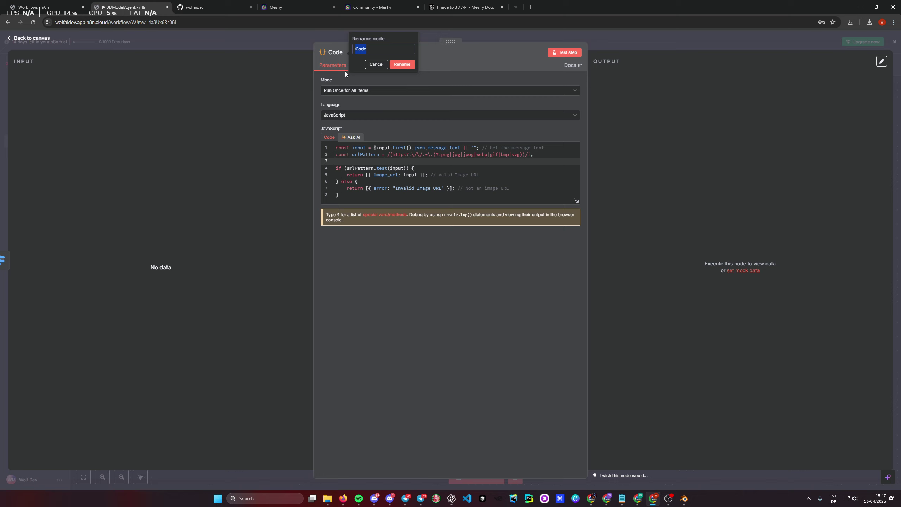
{"action": "type", "text": "Validate Image URL"}
{"action": "left_click", "coordinate": [402, 64]}
{"action": "left_click", "coordinate": [610, 47]}
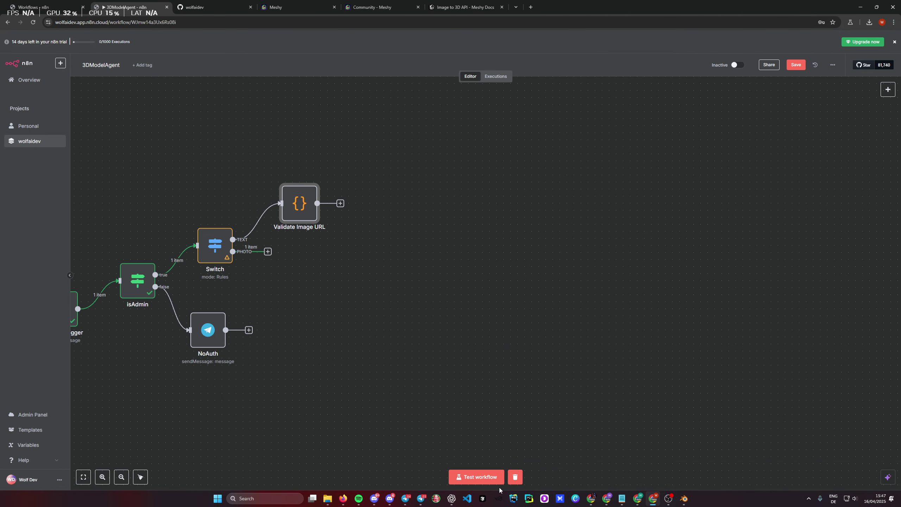
Step: Start a workflow test run and resend the Meshy image URL to the ModelAgentTutorial bot in Telegram
{"action": "left_click", "coordinate": [476, 477]}
{"action": "left_click", "coordinate": [410, 499]}
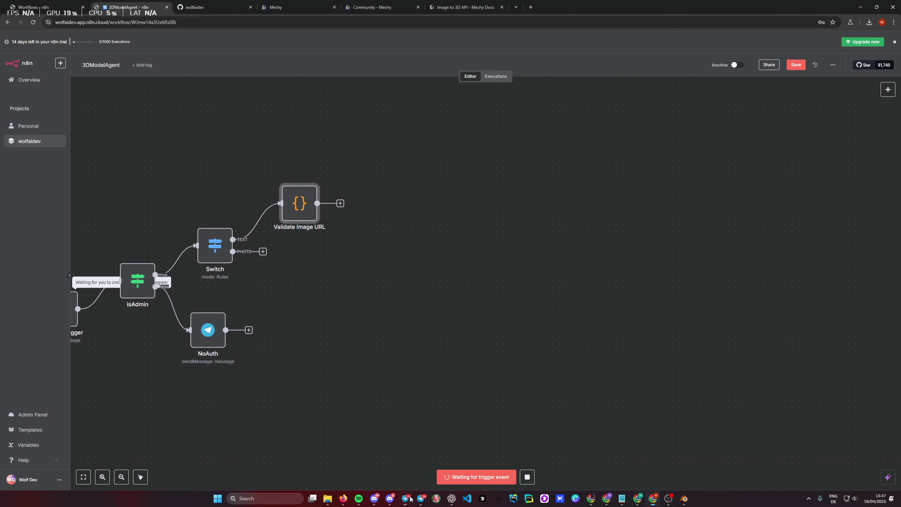
{"action": "scroll", "coordinate": [410, 295], "scroll_direction": "up", "scroll_amount": 5}
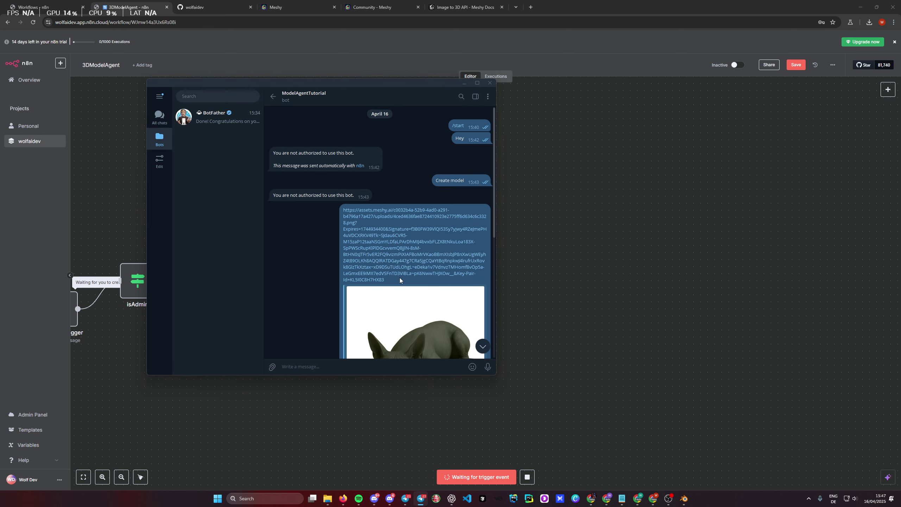
{"action": "left_click_drag", "start_coordinate": [401, 281], "coordinate": [343, 209]}
{"action": "key", "text": "ctrl+c"}
{"action": "key", "text": "ctrl+v"}
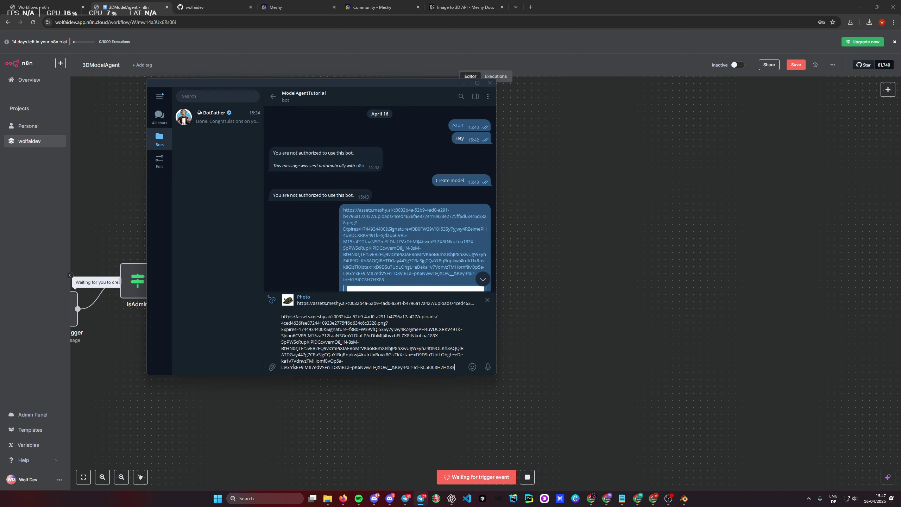
{"action": "key", "text": "Return"}
{"action": "left_click", "coordinate": [464, 83]}
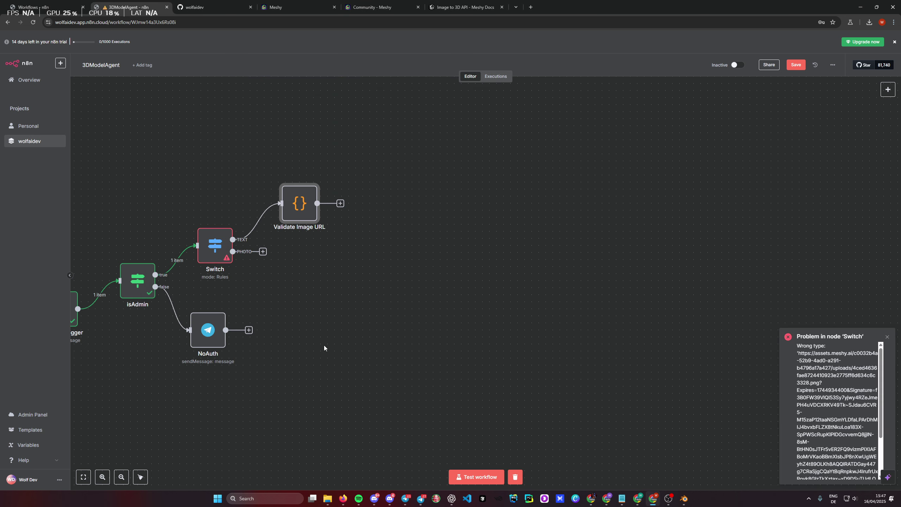
Step: Examine the Switch node's message.text routing rule and the isAdmin node's condition and type conversion settings
{"action": "left_click_drag", "start_coordinate": [295, 320], "coordinate": [364, 312]}
{"action": "double_click", "coordinate": [285, 243]}
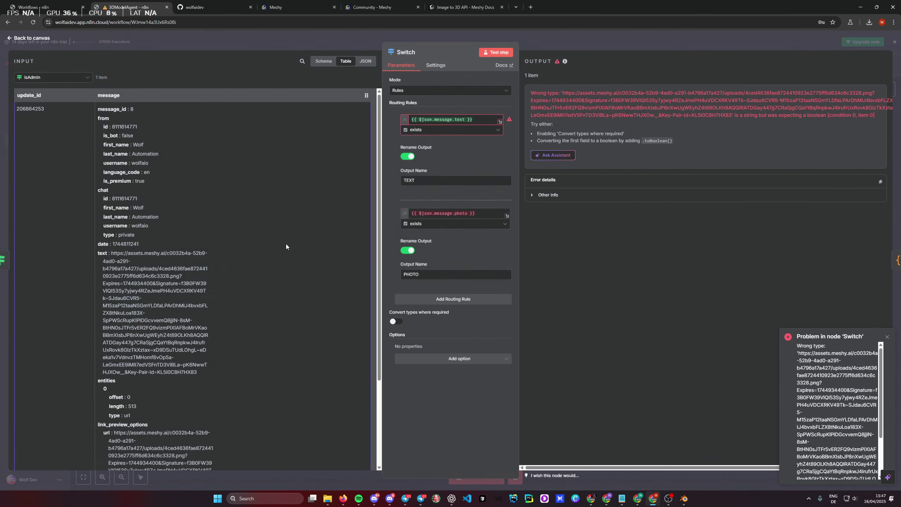
{"action": "left_click", "coordinate": [485, 120]}
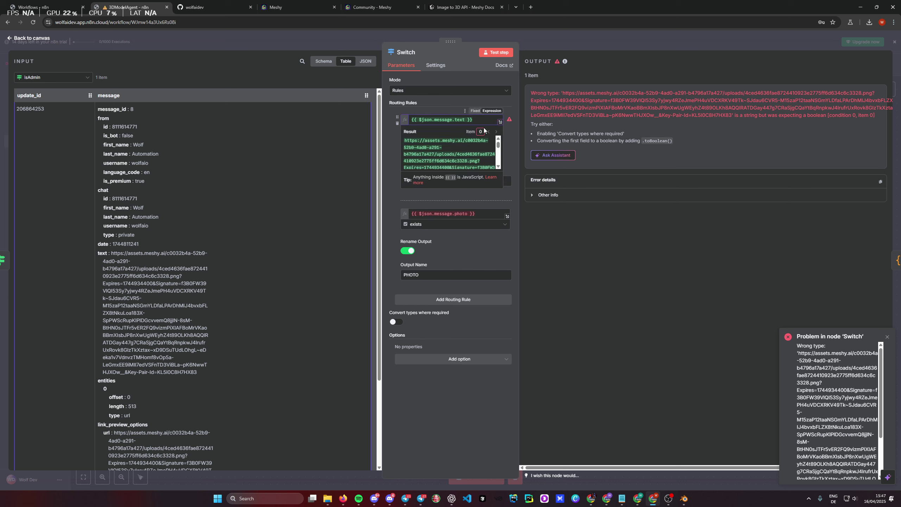
{"action": "left_click", "coordinate": [507, 105]}
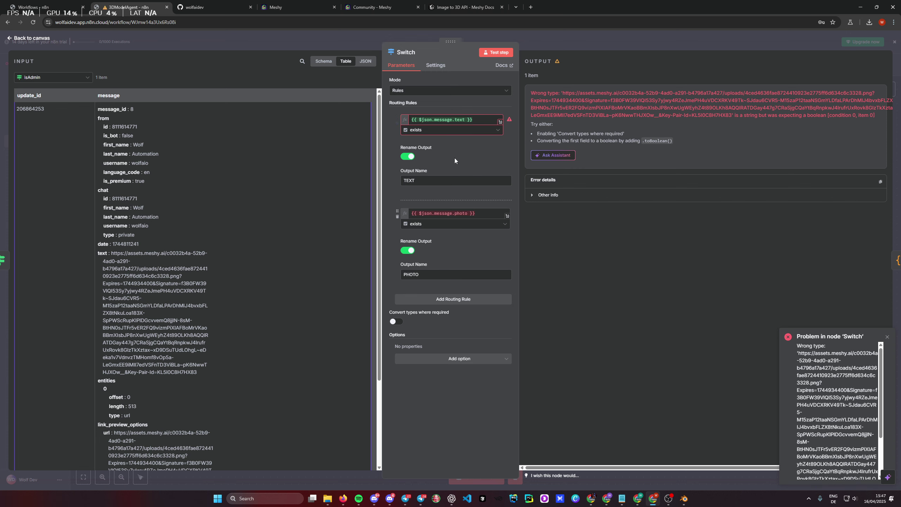
{"action": "key", "text": "Escape"}
{"action": "double_click", "coordinate": [198, 280]}
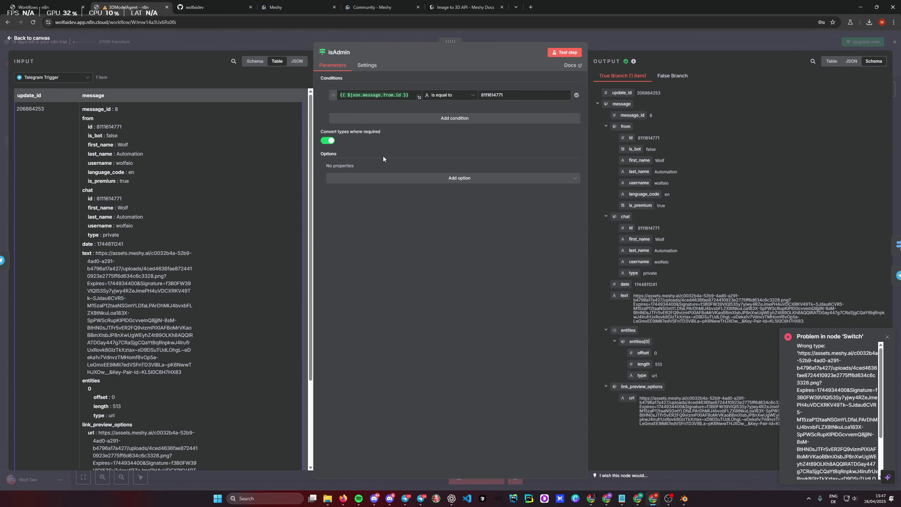
{"action": "key", "text": "Escape"}
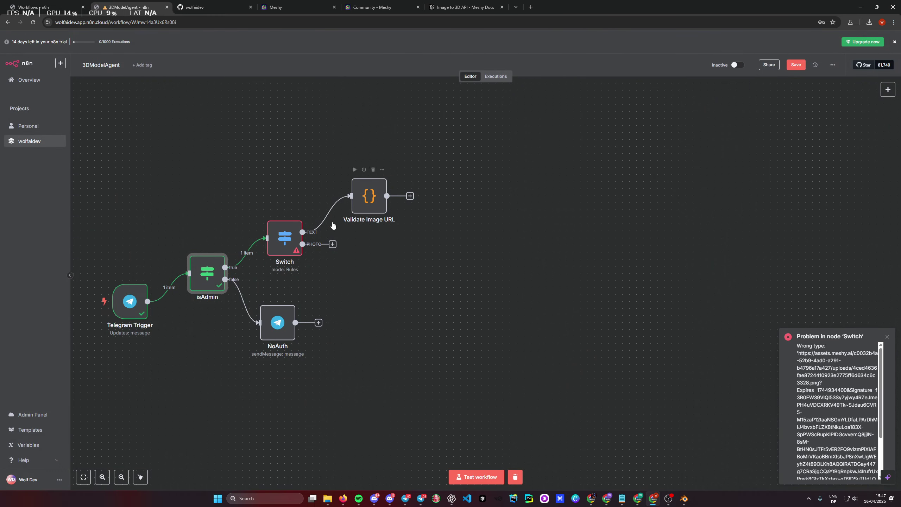
Step: Enable Convert types where required in the Switch node and return to the canvas
{"action": "double_click", "coordinate": [287, 243]}
{"action": "left_click", "coordinate": [396, 322]}
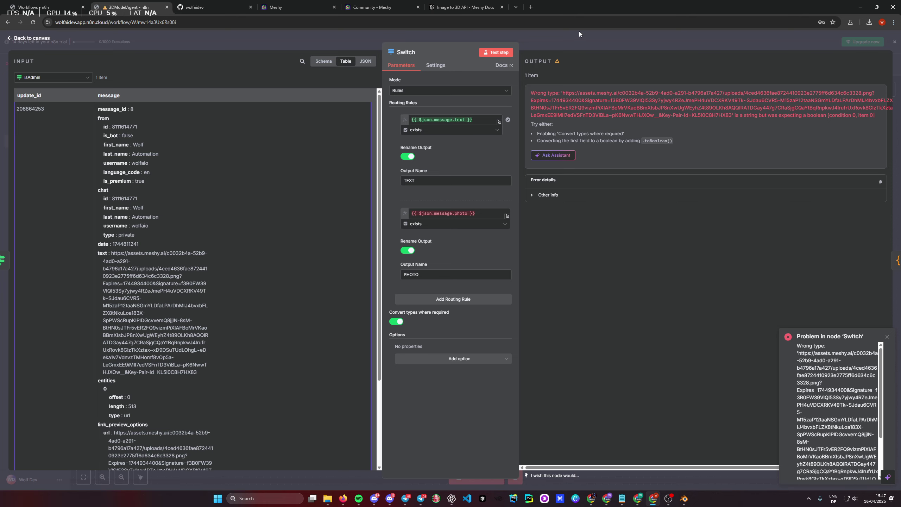
{"action": "key", "text": "Escape"}
{"action": "double_click", "coordinate": [205, 270]}
{"action": "left_click", "coordinate": [599, 40]}
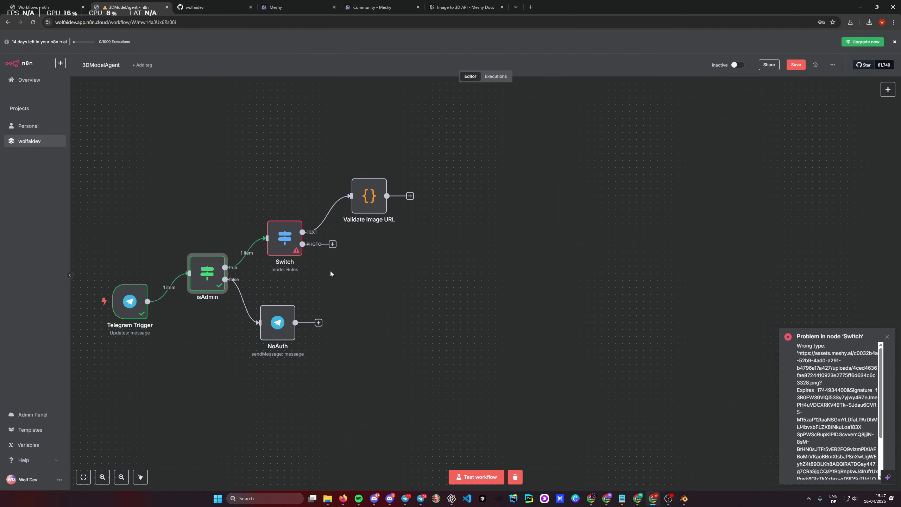
{"action": "double_click", "coordinate": [286, 239]}
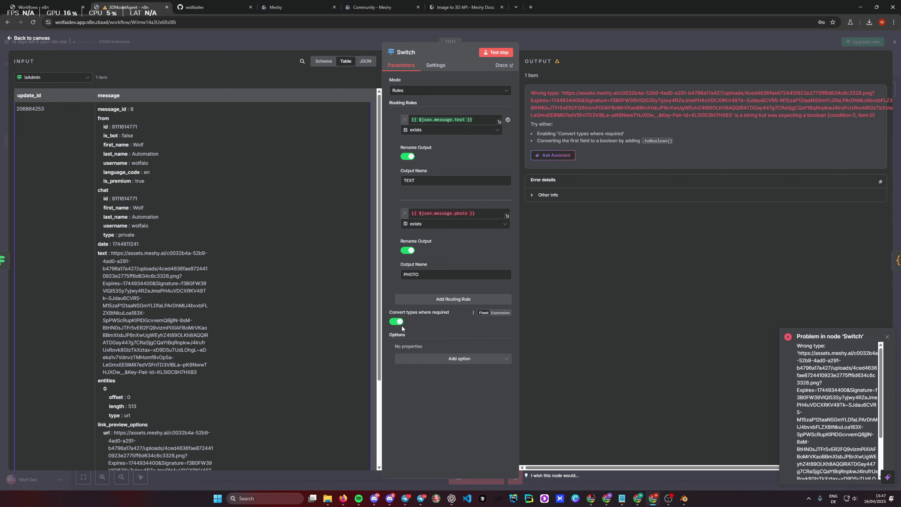
{"action": "left_click", "coordinate": [423, 484]}
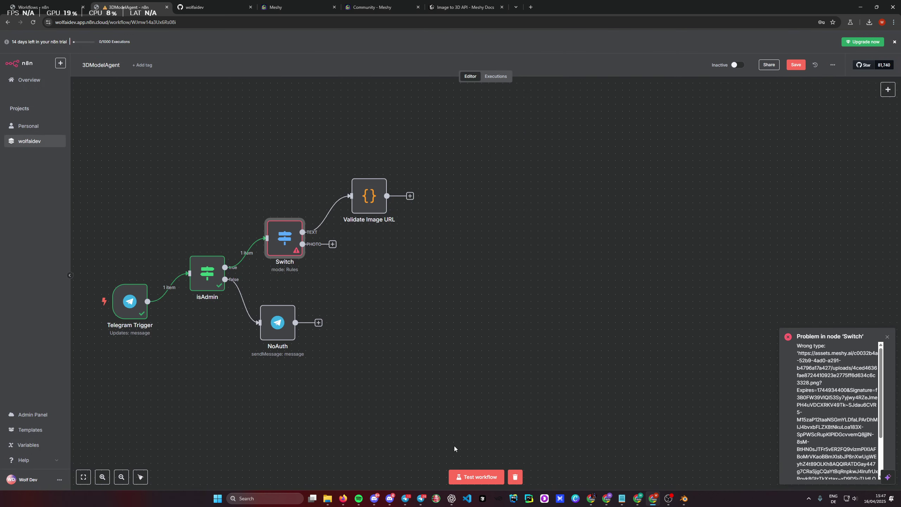
Step: Rerun the workflow test by copying the last Meshy image URL in the Telegram chat and sending it to the bot again
{"action": "left_click", "coordinate": [465, 477]}
{"action": "left_click", "coordinate": [420, 499]}
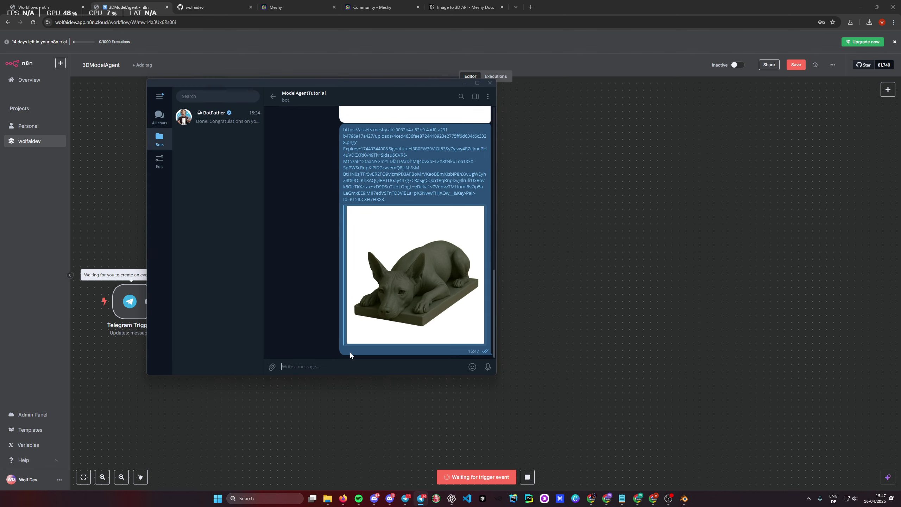
{"action": "left_click_drag", "start_coordinate": [385, 200], "coordinate": [344, 130]}
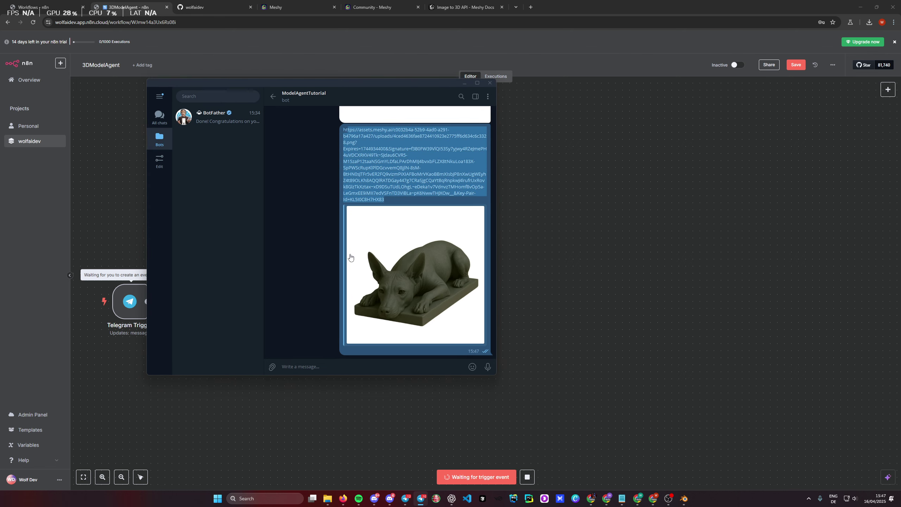
{"action": "key", "text": "ctrl+c"}
{"action": "left_click", "coordinate": [314, 366]}
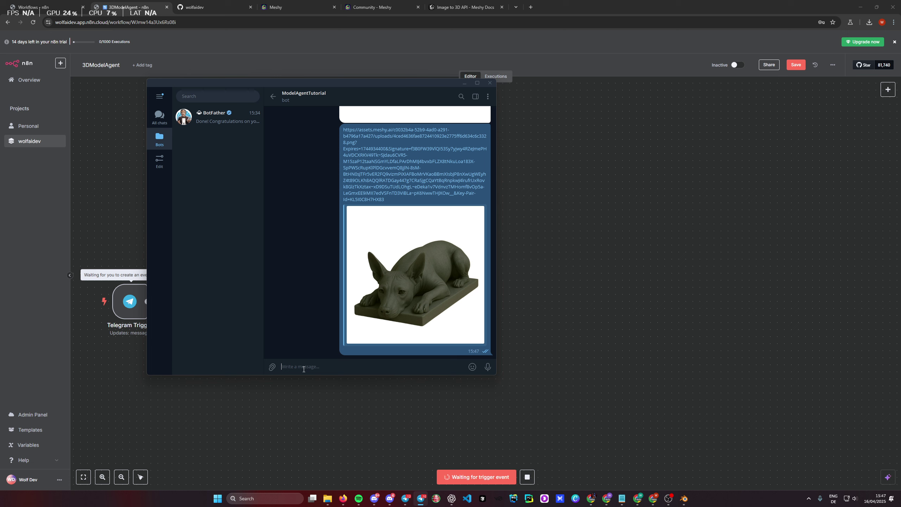
{"action": "type", "text": "j"}
{"action": "key", "text": "ctrl+v"}
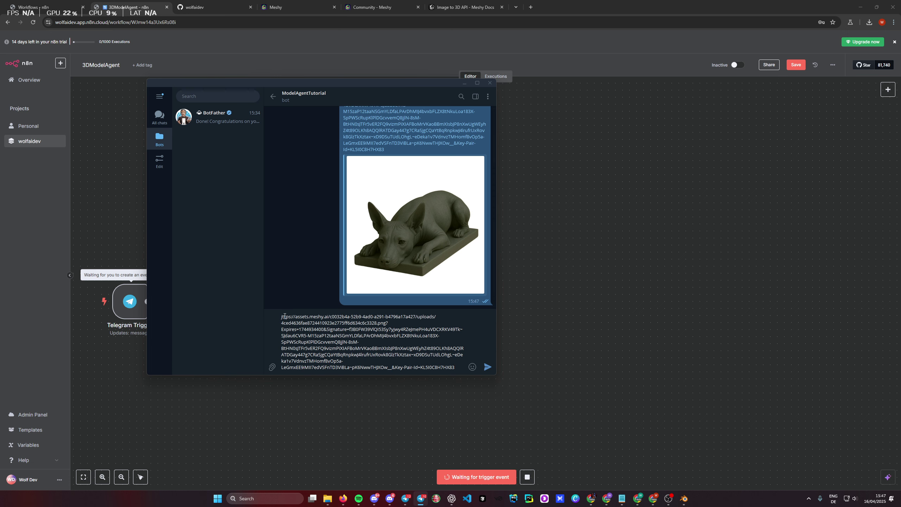
{"action": "key", "text": "BackSpace"}
{"action": "type", "text": "h"}
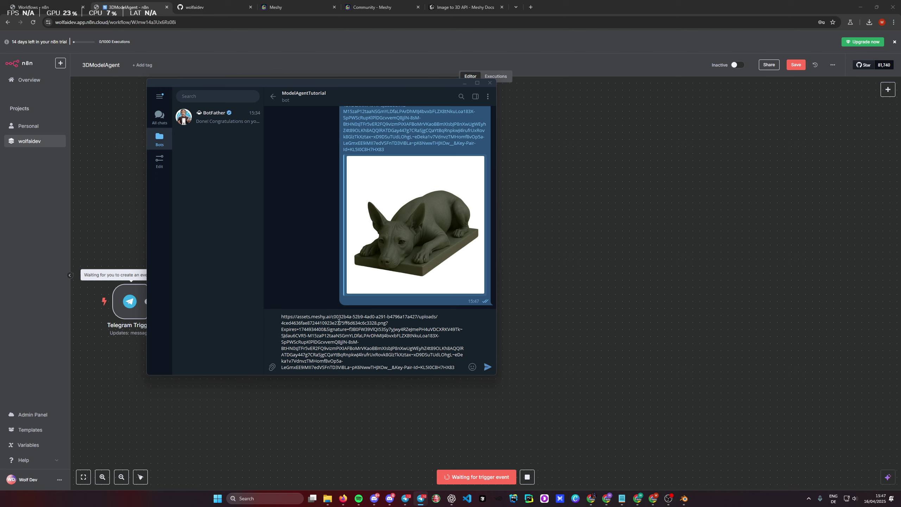
{"action": "key", "text": "Return"}
{"action": "left_click", "coordinate": [465, 83]}
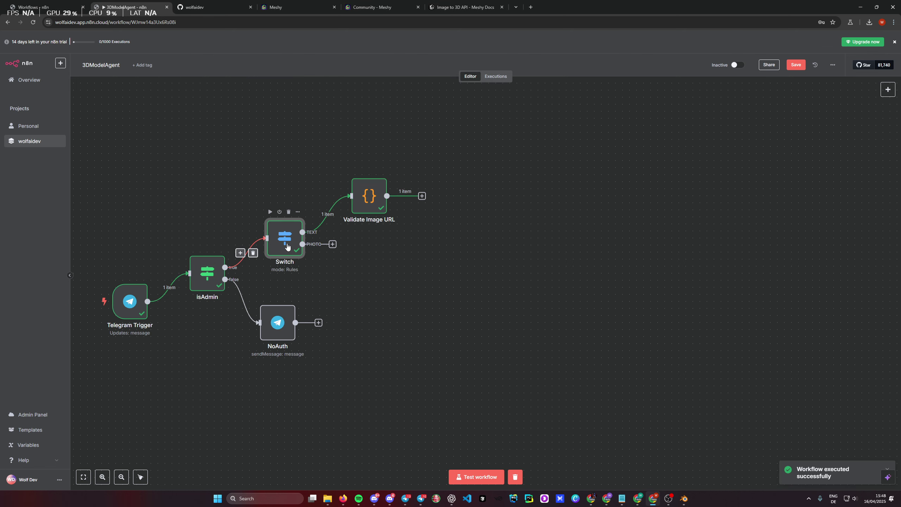
Step: Check the Validate Image URL node's output for the image link and save the workflow
{"action": "double_click", "coordinate": [369, 196]}
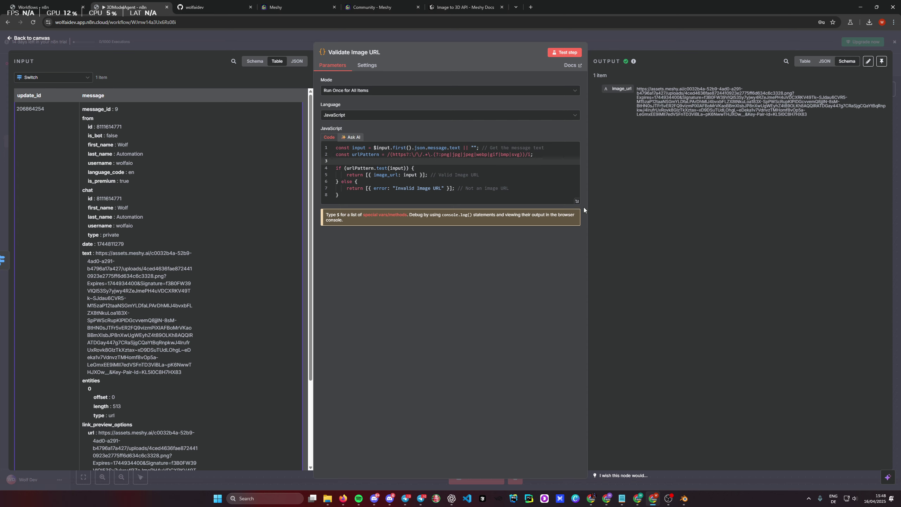
{"action": "key", "text": "Escape"}
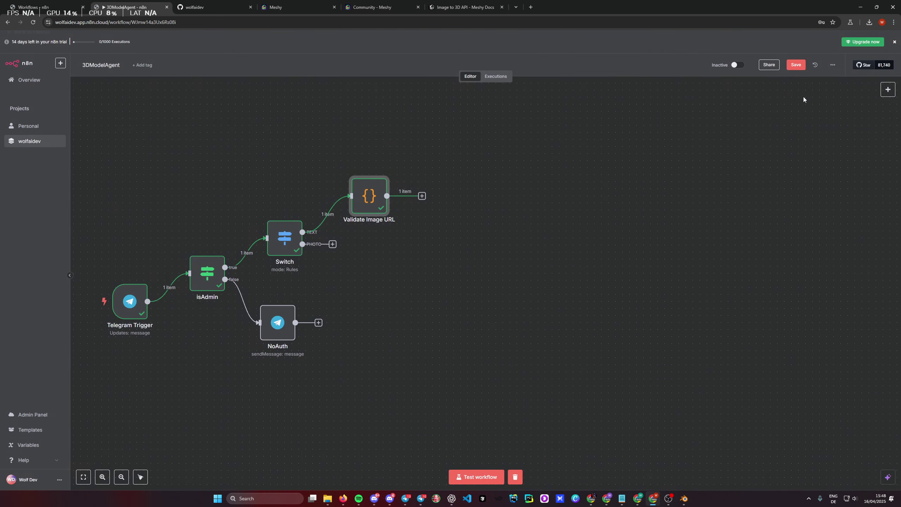
{"action": "left_click", "coordinate": [800, 71]}
Step: Test the workflow with a non-URL message by sending "Model" to the bot in Telegram
{"action": "left_click", "coordinate": [476, 477]}
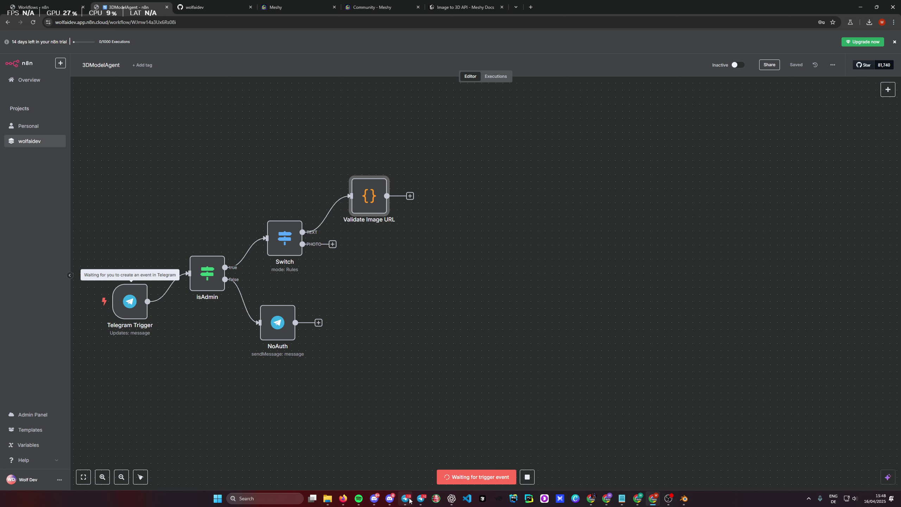
{"action": "left_click", "coordinate": [421, 499]}
{"action": "type", "text": "Model"}
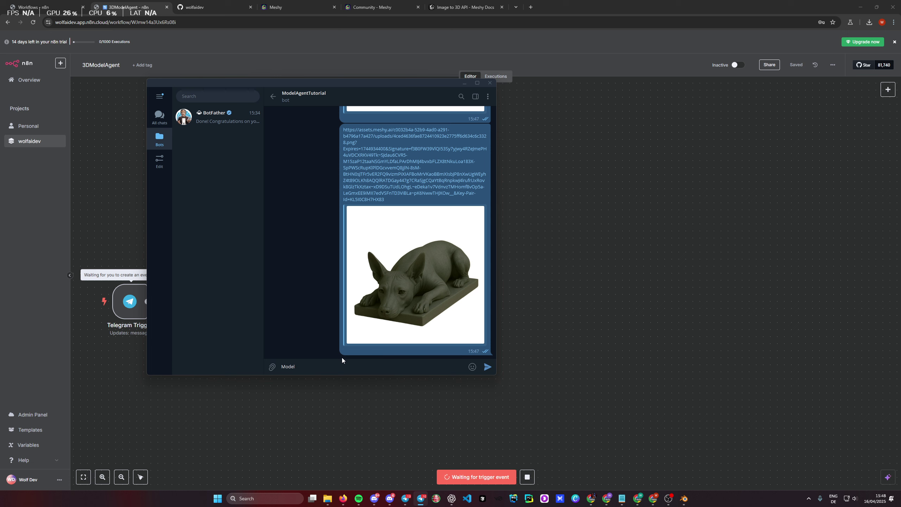
{"action": "key", "text": "Return"}
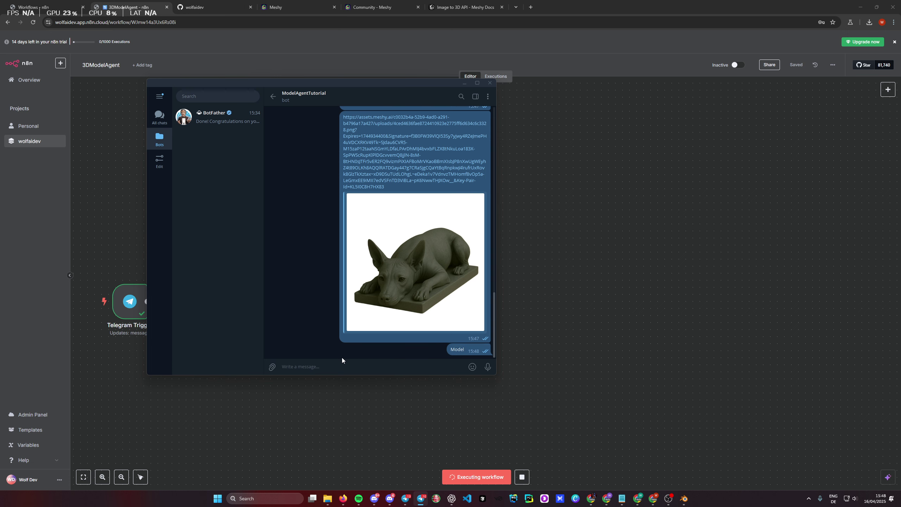
{"action": "left_click", "coordinate": [464, 83]}
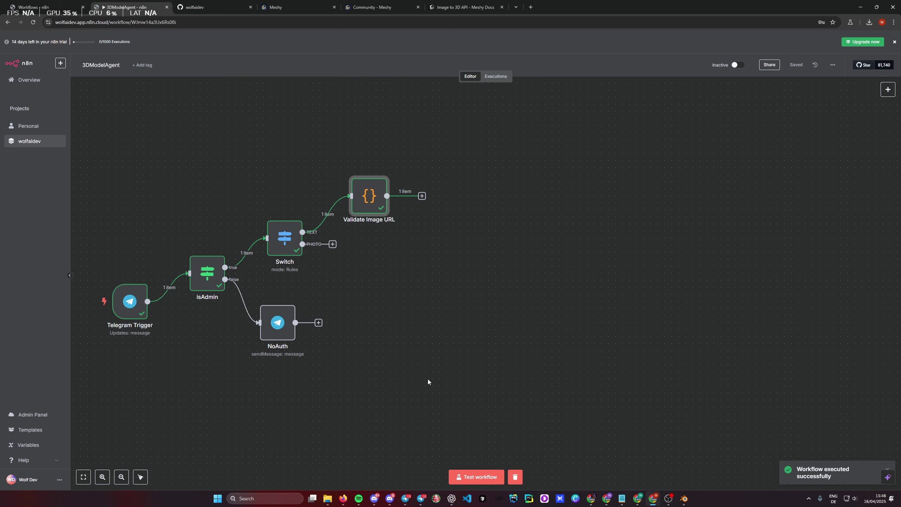
Step: Examine the Validate Image URL node's output for the plain text message and its code's image_url and error return branches
{"action": "double_click", "coordinate": [370, 188]}
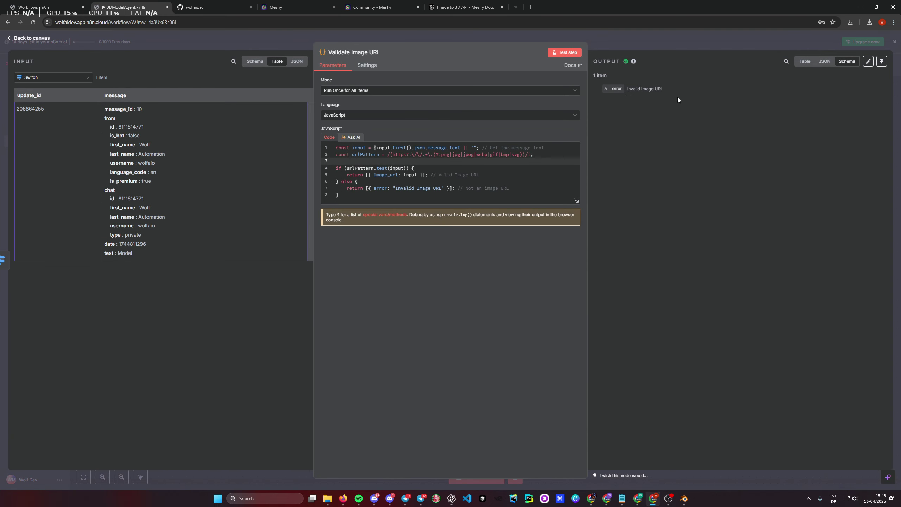
{"action": "left_click_drag", "start_coordinate": [355, 195], "coordinate": [336, 146]}
{"action": "left_click", "coordinate": [359, 198]}
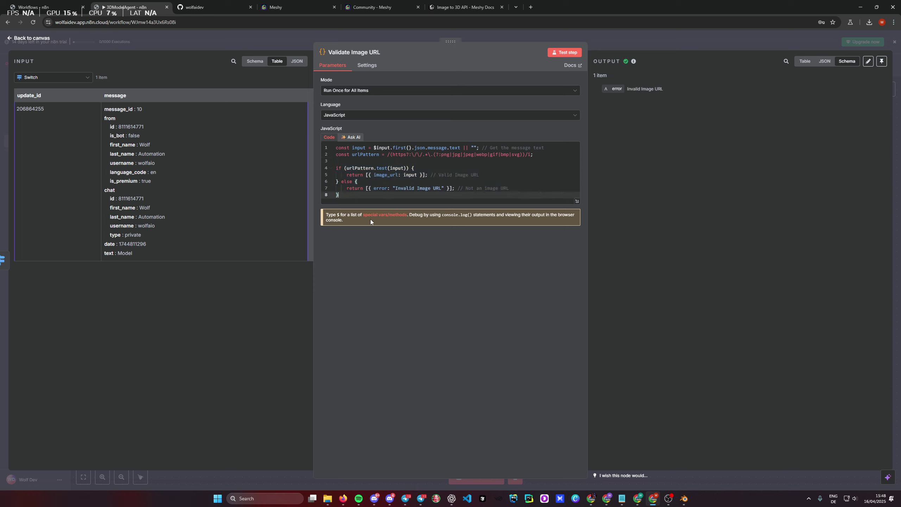
{"action": "left_click_drag", "start_coordinate": [374, 175], "coordinate": [396, 176]}
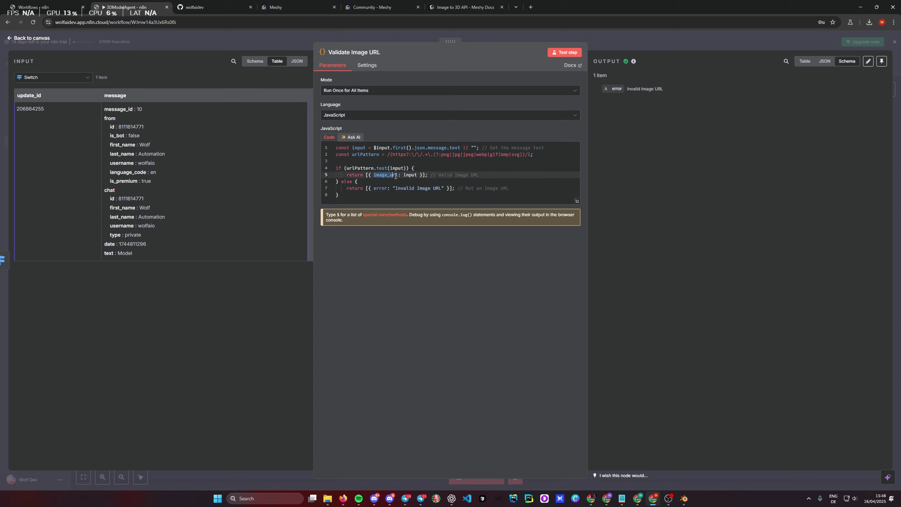
{"action": "left_click", "coordinate": [379, 189]}
{"action": "left_click", "coordinate": [389, 200]}
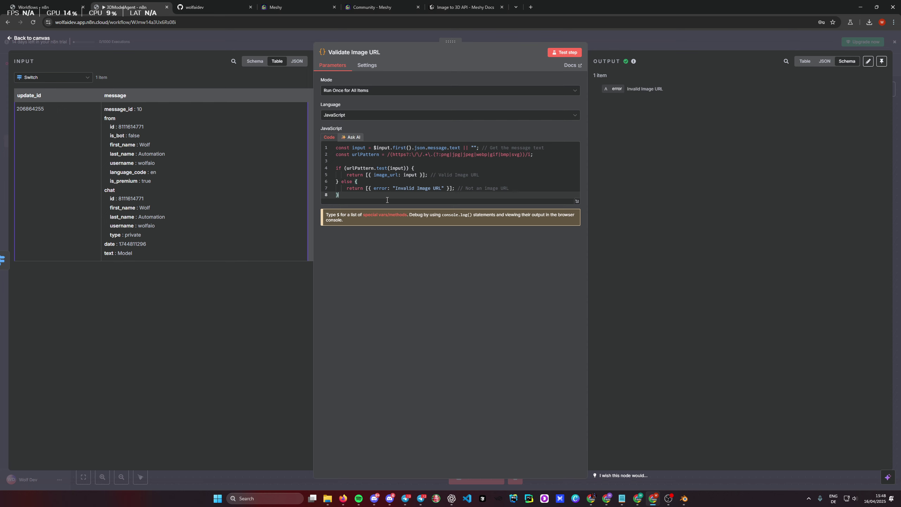
{"action": "left_click", "coordinate": [627, 40]}
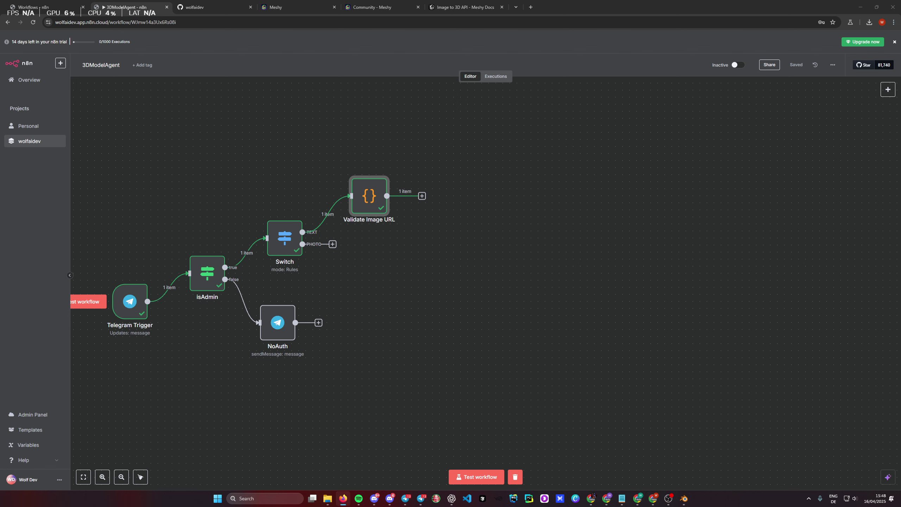
Step: Add a Switch node after Validate Image URL and rename it Validate
{"action": "left_click", "coordinate": [422, 196]}
{"action": "type", "text": "switch"}
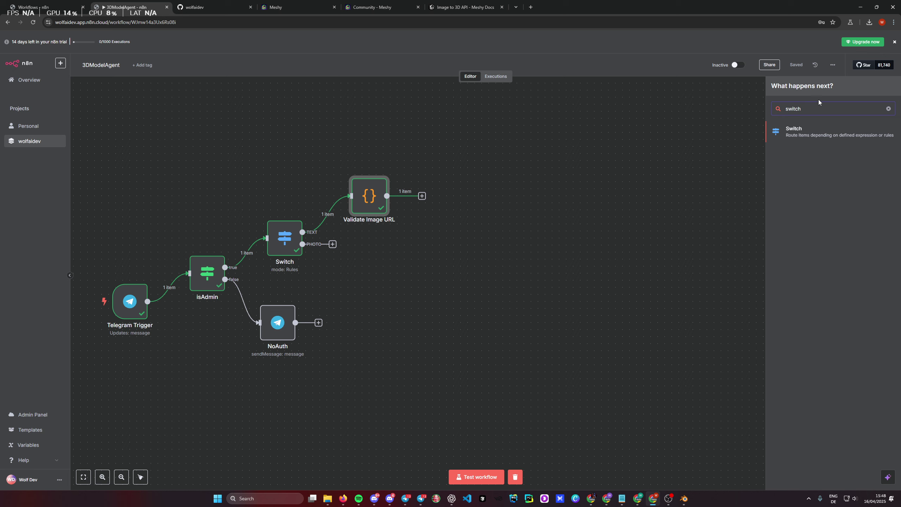
{"action": "key", "text": "Return"}
{"action": "key", "text": "F2"}
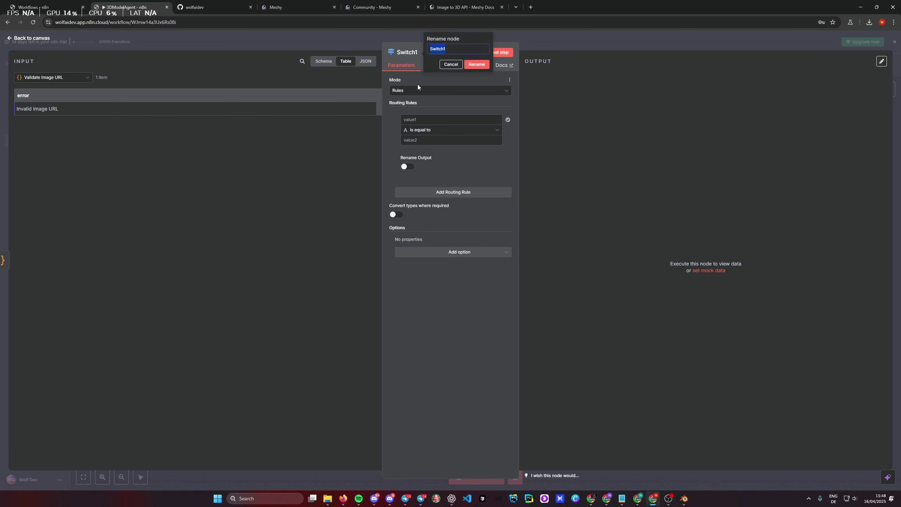
{"action": "type", "text": "Validate"}
{"action": "left_click", "coordinate": [481, 65]}
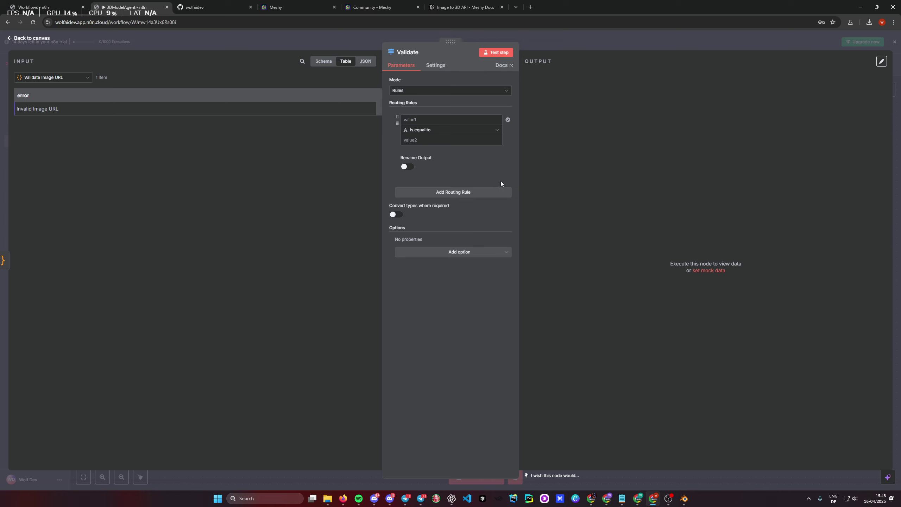
Step: Enable output renaming on the first rule and add a second rule checking that {{ $json.error }} exists as a Boolean
{"action": "left_click", "coordinate": [407, 167]}
{"action": "left_click", "coordinate": [440, 213]}
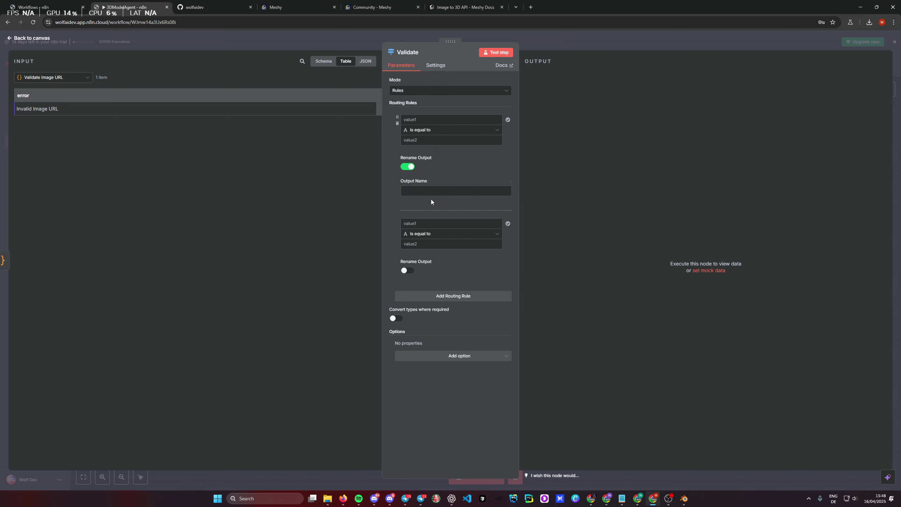
{"action": "left_click_drag", "start_coordinate": [27, 95], "coordinate": [439, 227]}
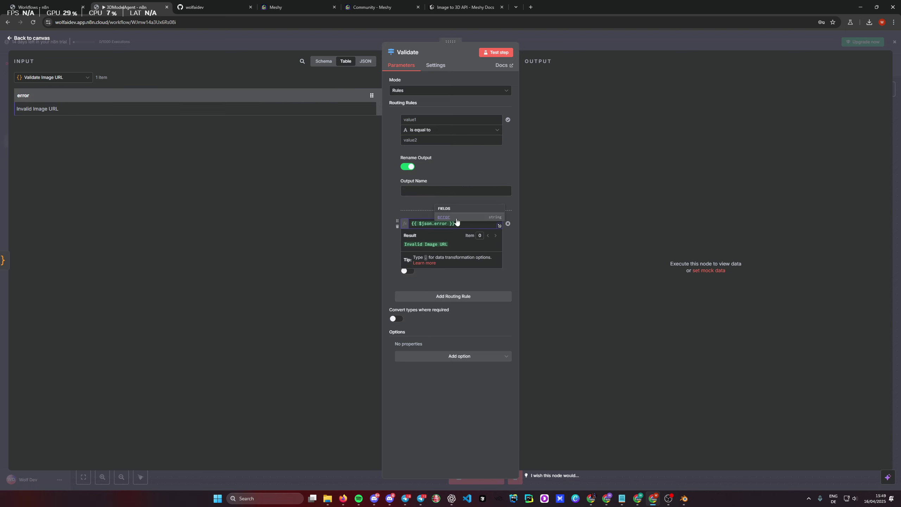
{"action": "left_click", "coordinate": [461, 392]}
{"action": "left_click", "coordinate": [447, 234]}
{"action": "mouse_move", "coordinate": [440, 288]}
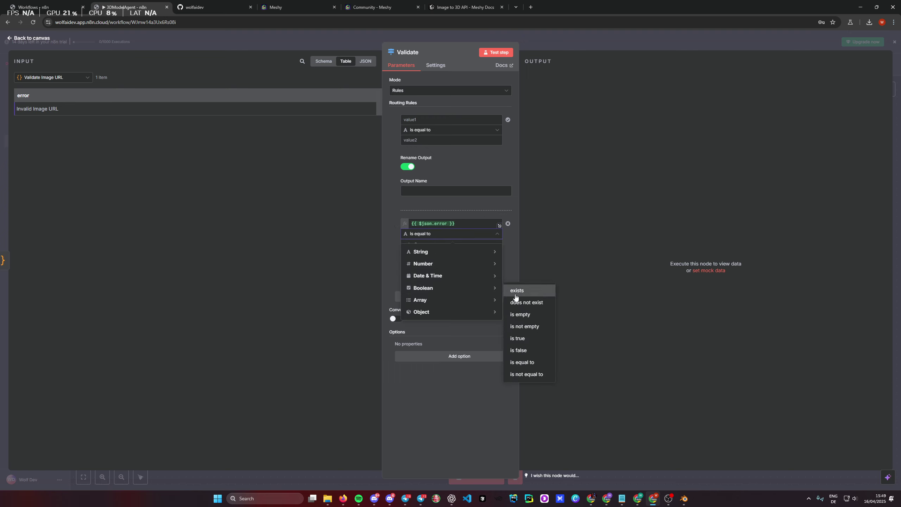
{"action": "left_click", "coordinate": [516, 295]}
Step: Enable type conversion where required, name the second rule's output error, and return to the canvas
{"action": "left_click", "coordinate": [395, 308]}
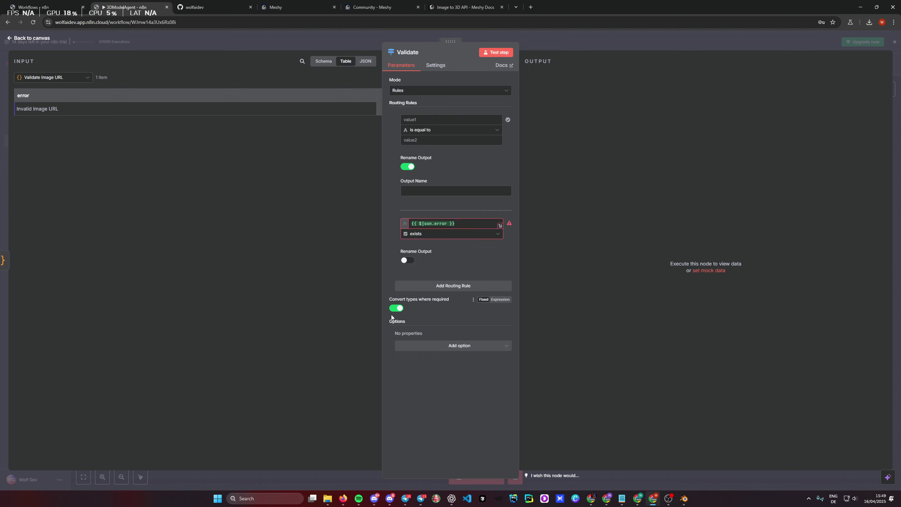
{"action": "left_click", "coordinate": [408, 260]}
{"action": "left_click", "coordinate": [438, 284]}
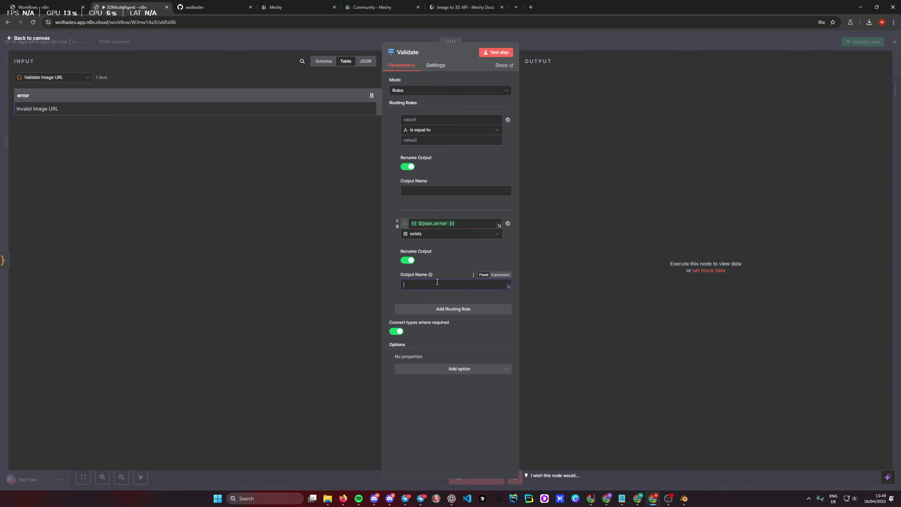
{"action": "type", "text": "error"}
{"action": "left_click", "coordinate": [569, 35]}
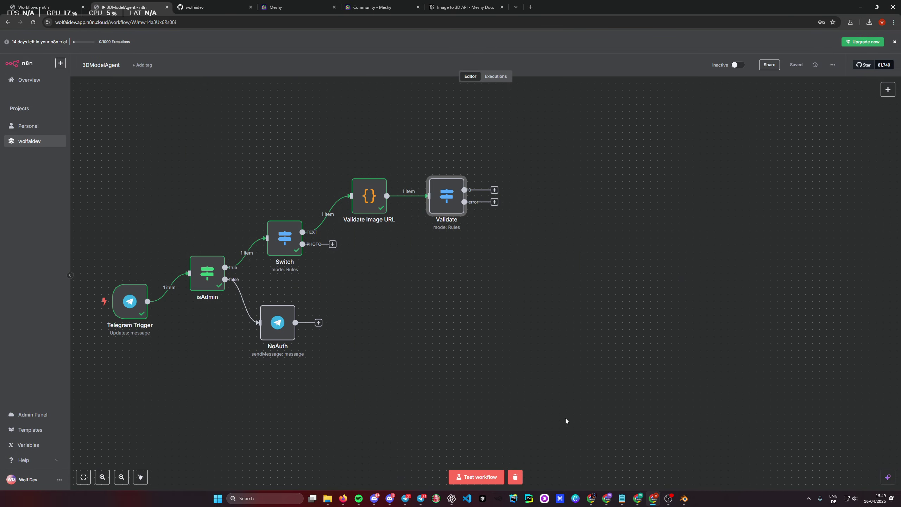
Step: Test the workflow by resending the earlier Meshy image link to the bot in Telegram
{"action": "left_click", "coordinate": [477, 477]}
{"action": "left_click", "coordinate": [421, 499]}
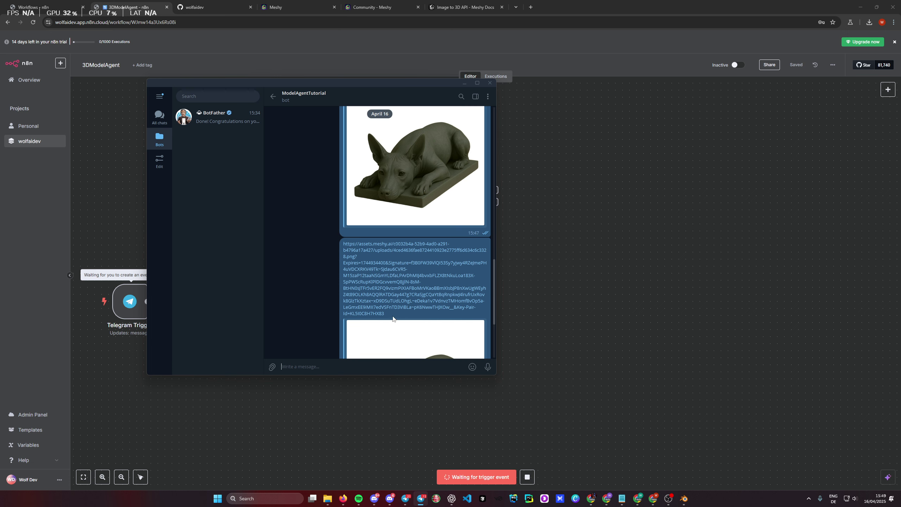
{"action": "left_click_drag", "start_coordinate": [394, 317], "coordinate": [342, 245]}
{"action": "key", "text": "ctrl+c"}
{"action": "left_click", "coordinate": [299, 364]}
{"action": "key", "text": "ctrl+v"}
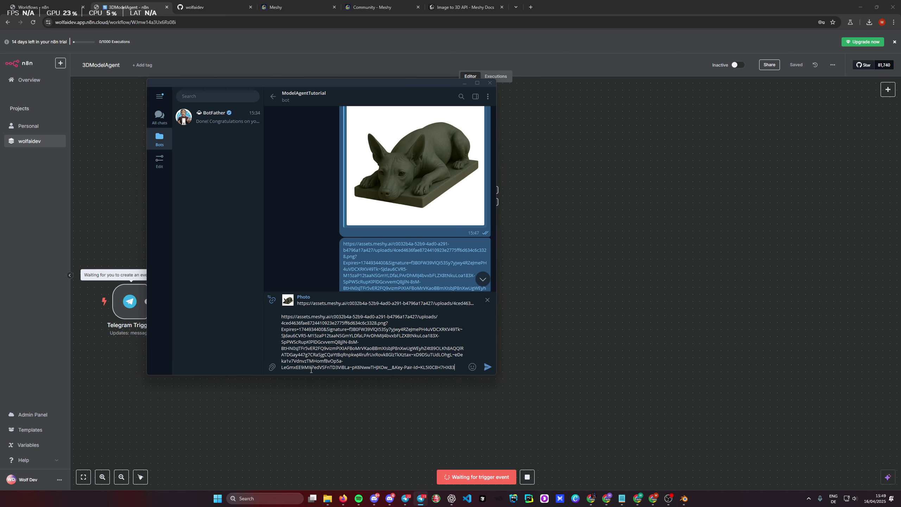
{"action": "key", "text": "Return"}
{"action": "left_click", "coordinate": [490, 83]}
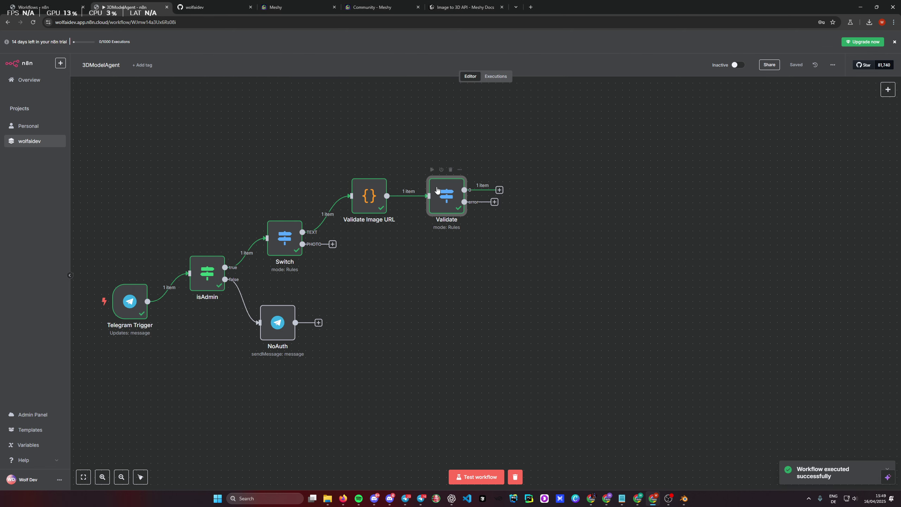
Step: Set the Validate node's first rule to check that {{ $json.image_url }} exists as a Boolean
{"action": "double_click", "coordinate": [455, 196]}
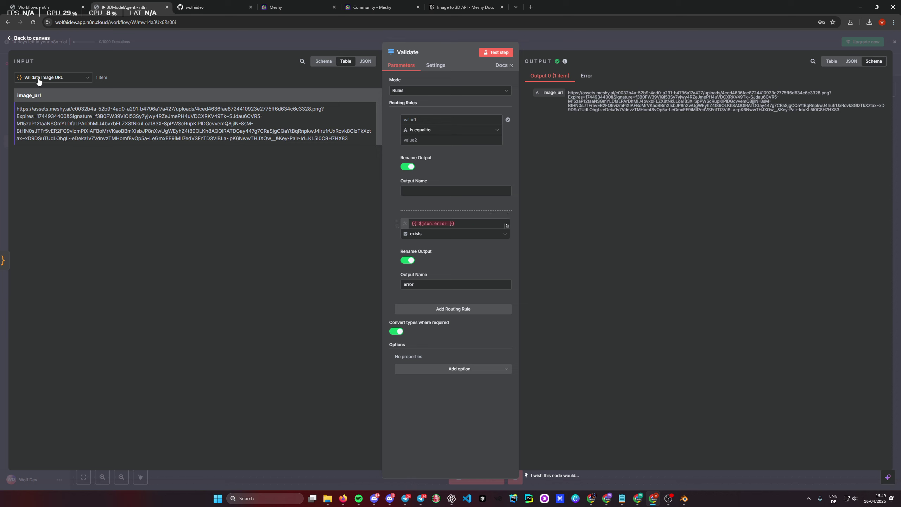
{"action": "left_click_drag", "start_coordinate": [46, 93], "coordinate": [444, 119]}
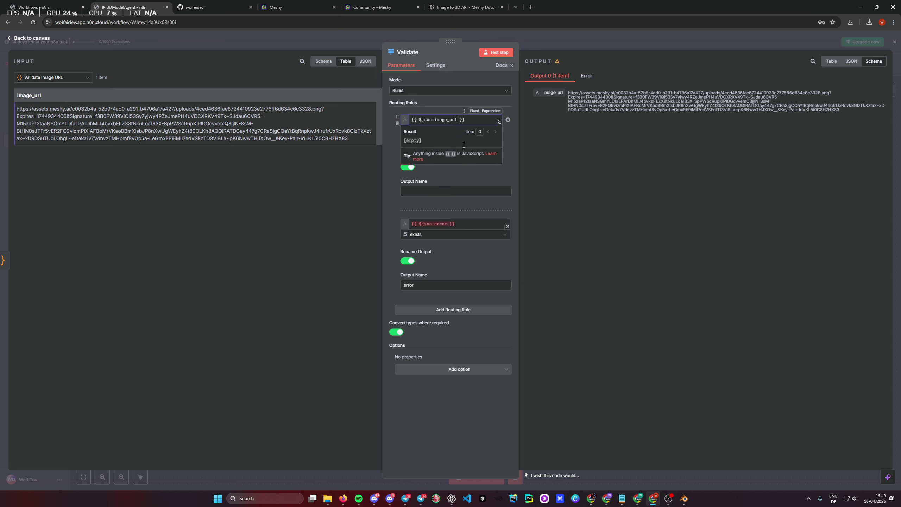
{"action": "left_click", "coordinate": [517, 146]}
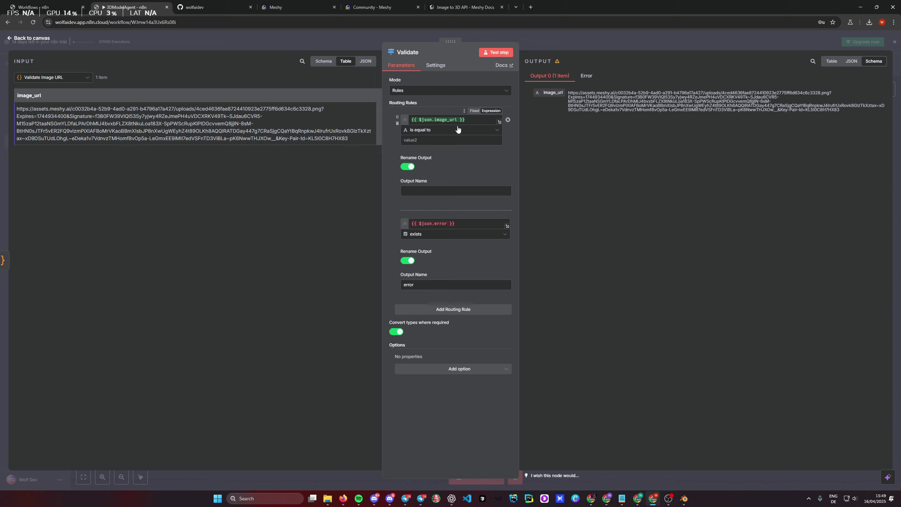
{"action": "left_click", "coordinate": [440, 130]}
{"action": "mouse_move", "coordinate": [495, 185]}
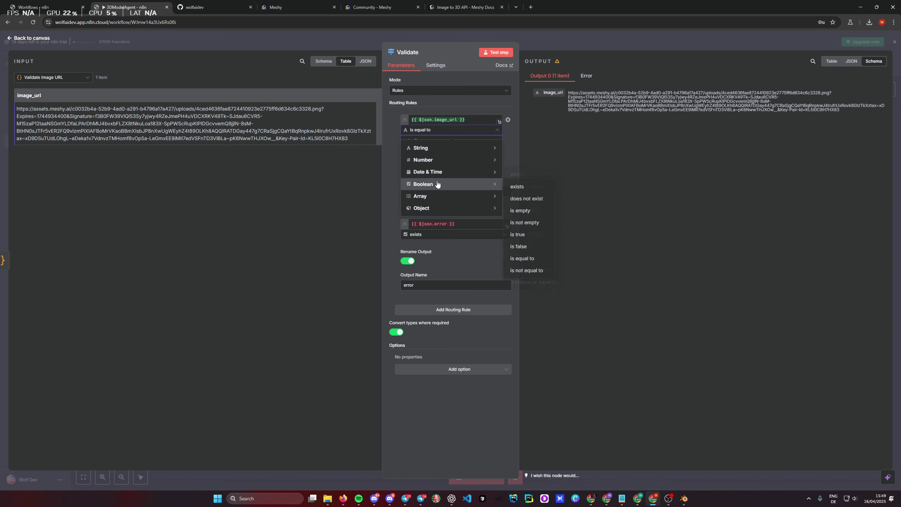
{"action": "left_click", "coordinate": [523, 197]}
Step: Name the first rule's output image_url and return to the canvas
{"action": "left_click", "coordinate": [421, 183]}
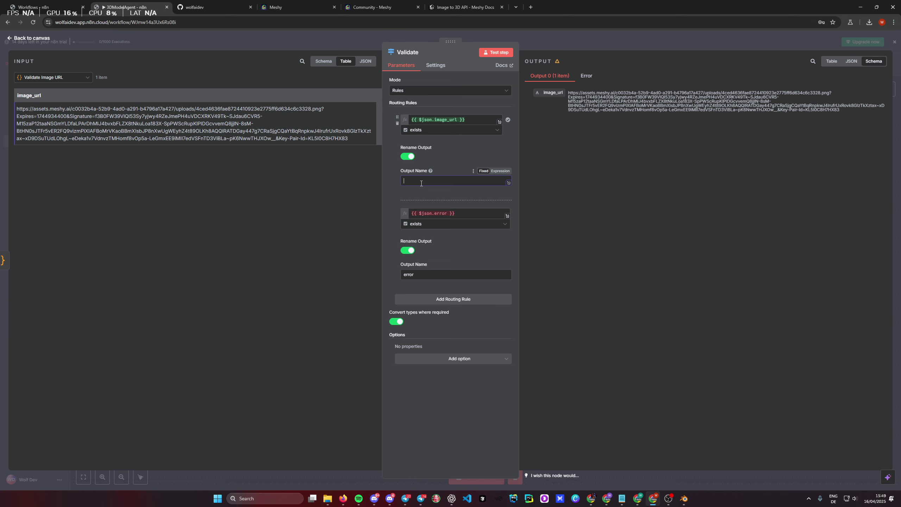
{"action": "type", "text": "image_url"}
{"action": "left_click_drag", "start_coordinate": [458, 214], "coordinate": [340, 286]}
{"action": "left_click", "coordinate": [420, 411]}
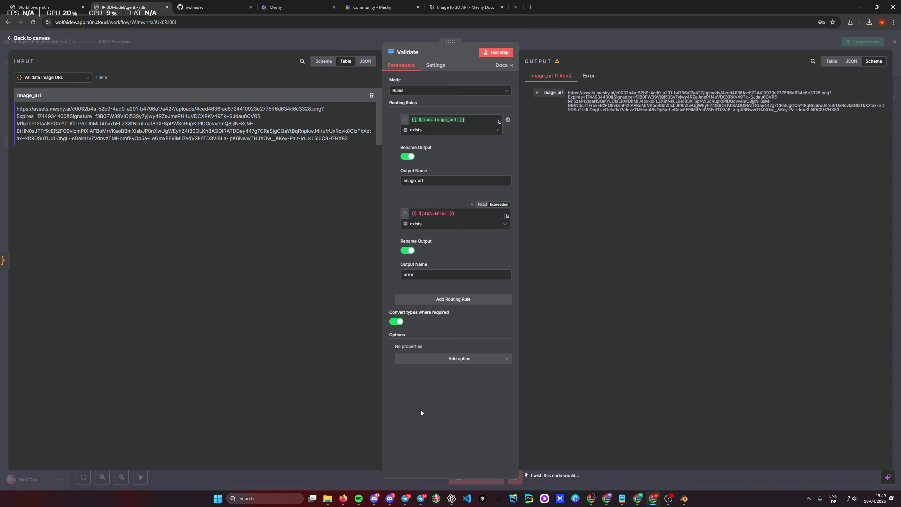
{"action": "left_click", "coordinate": [560, 36]}
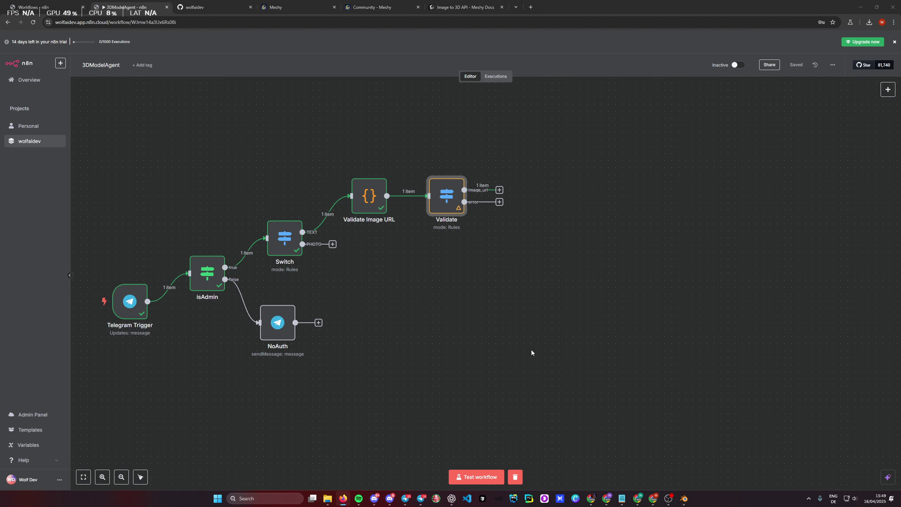
Step: Duplicate the NoAuth Telegram node and connect the copy to the Validate node's error output
{"action": "mouse_move", "coordinate": [176, 287]}
{"action": "left_click", "coordinate": [287, 340]}
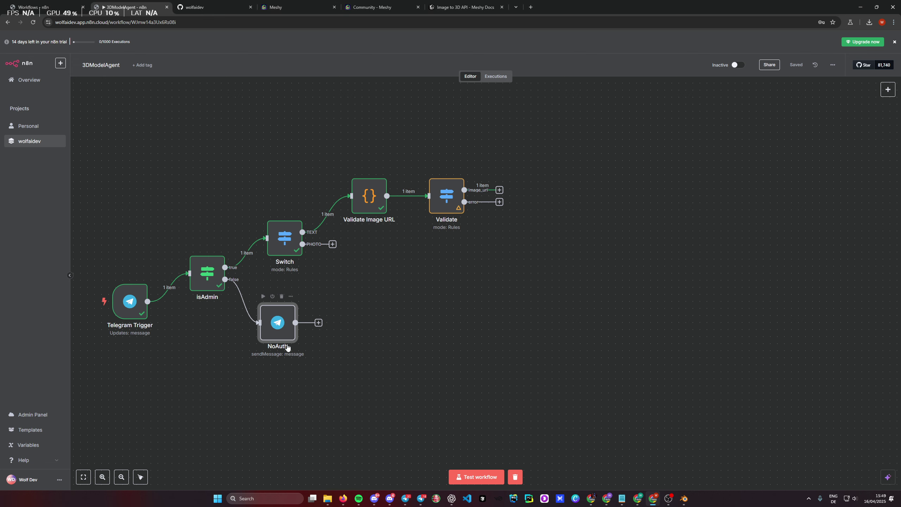
{"action": "key", "text": "ctrl+c"}
{"action": "key", "text": "ctrl+v"}
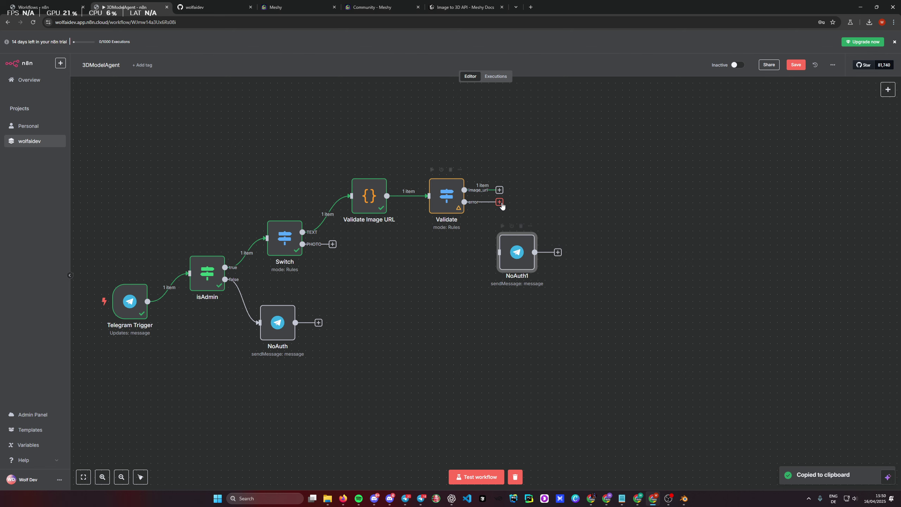
{"action": "left_click_drag", "start_coordinate": [499, 243], "coordinate": [519, 236]}
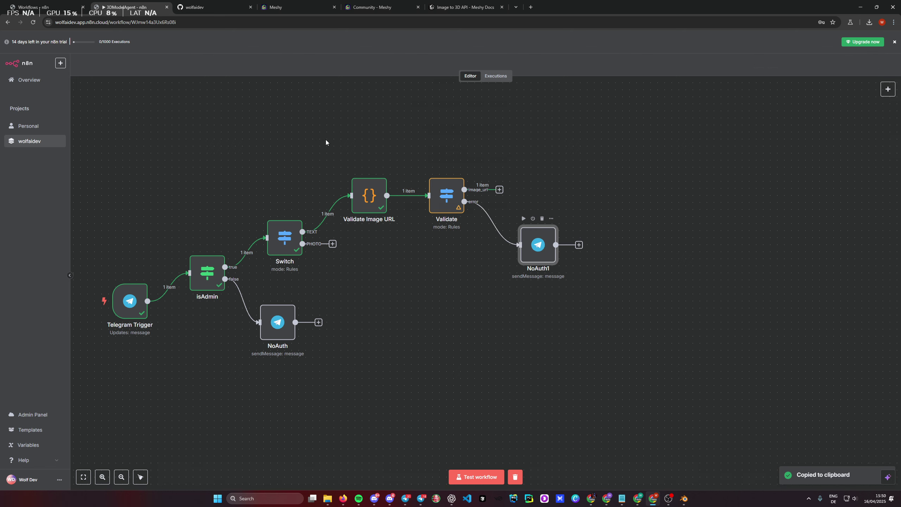
Step: Open the copied Telegram node and enter NoValidURL as its new name
{"action": "key", "text": "Return"}
{"action": "left_click", "coordinate": [425, 54]}
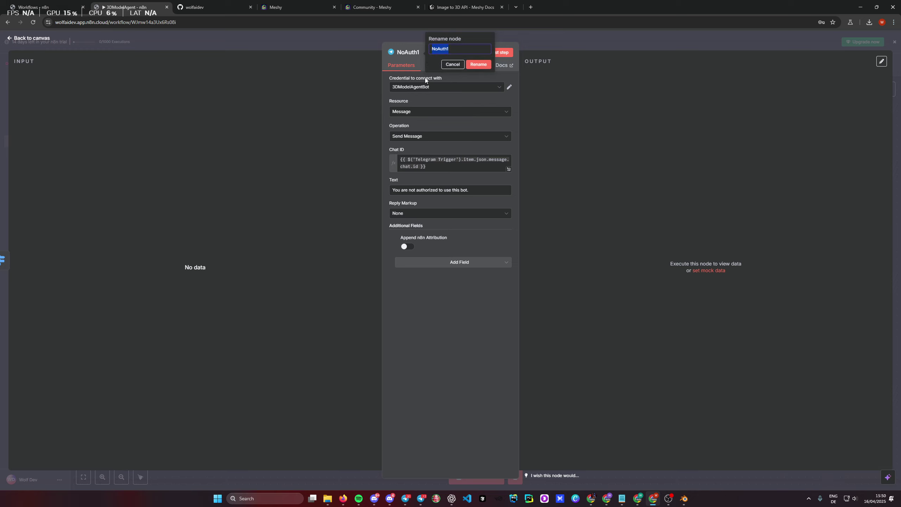
{"action": "type", "text": "NoValidURL"}
{"action": "left_click_drag", "start_coordinate": [458, 167], "coordinate": [379, 156]}
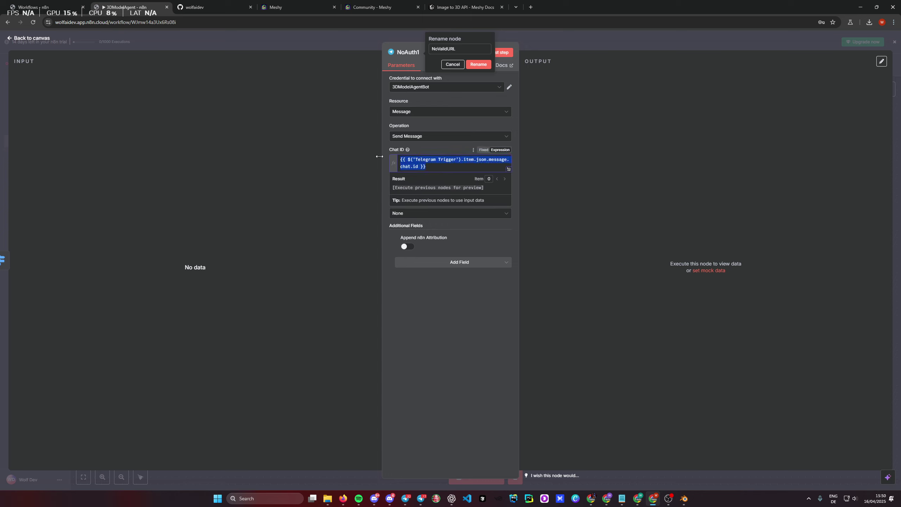
{"action": "left_click", "coordinate": [421, 311]}
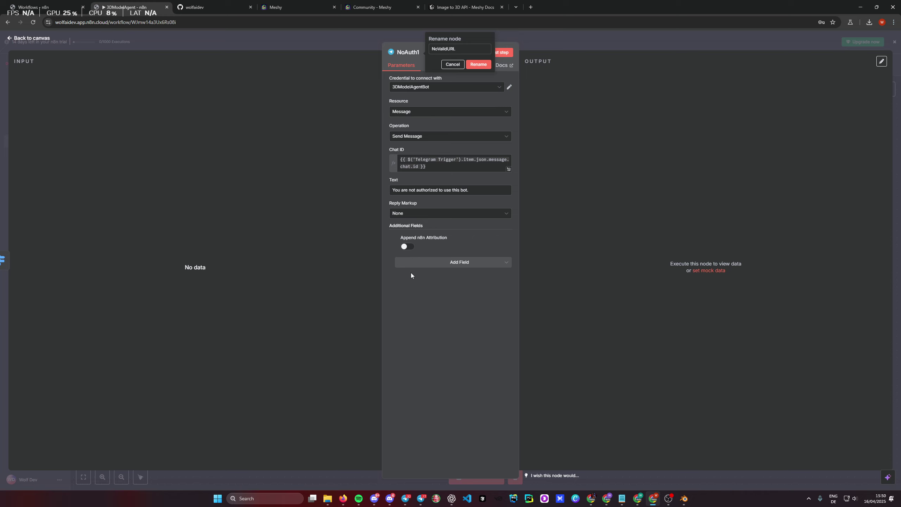
Step: Replace the copied node's message text with the expression {{$json.error}}
{"action": "left_click_drag", "start_coordinate": [392, 190], "coordinate": [405, 257]}
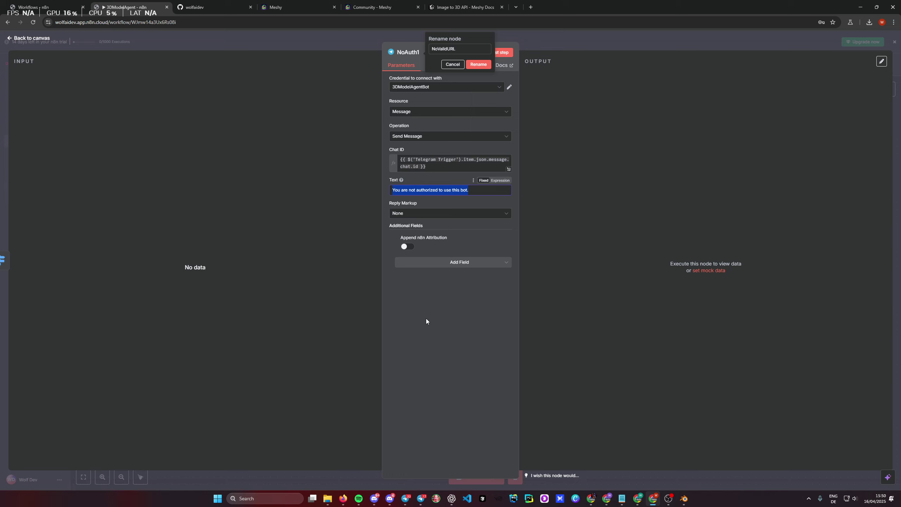
{"action": "key", "text": "BackSpace"}
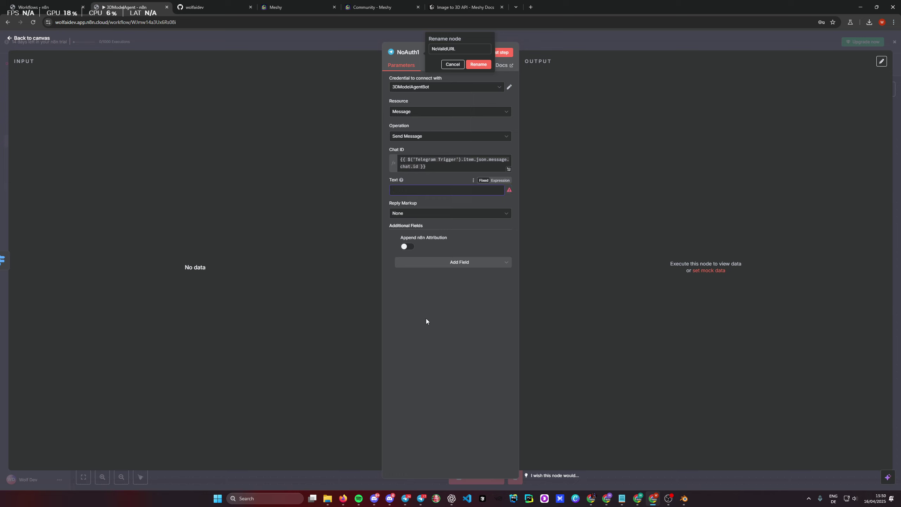
{"action": "type", "text": "{{"}
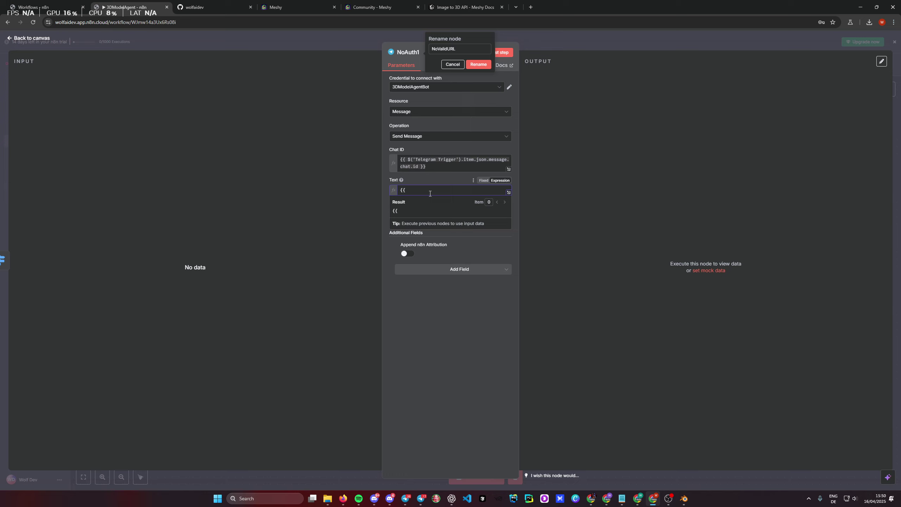
{"action": "type", "text": "$json.error"}
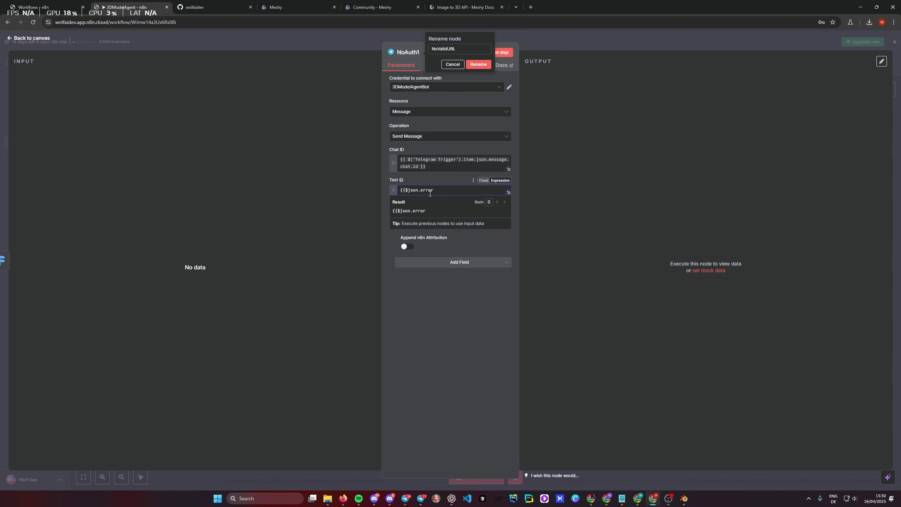
{"action": "key", "text": "ctrl+alt+space"}
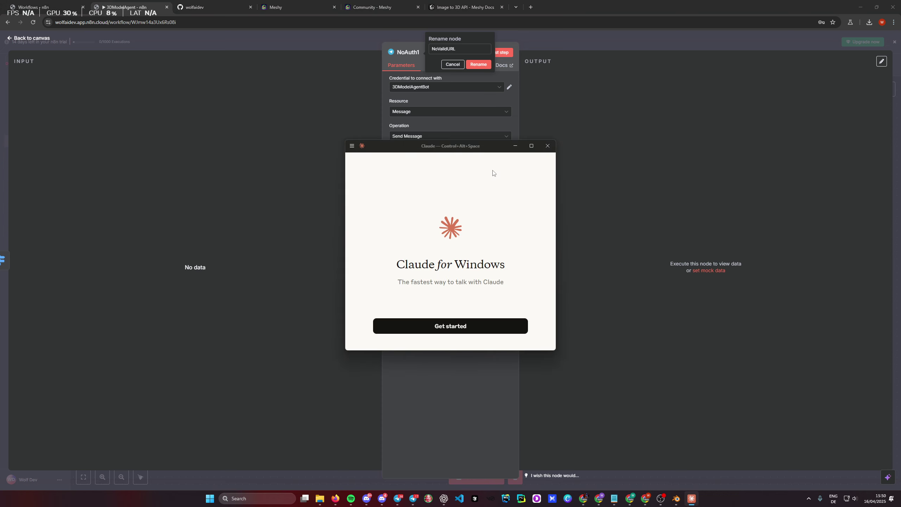
{"action": "left_click", "coordinate": [548, 145]}
{"action": "type", "text": "rror"}
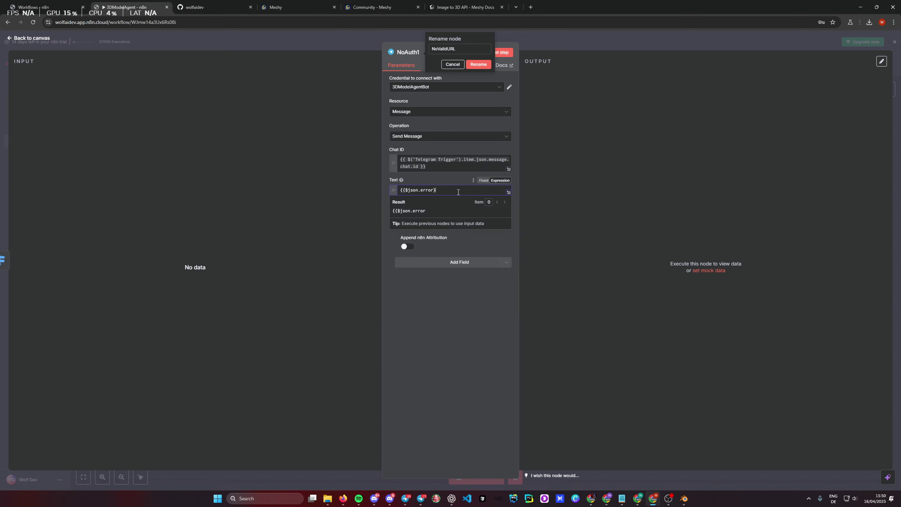
{"action": "type", "text": "}}"}
{"action": "left_click", "coordinate": [423, 328]}
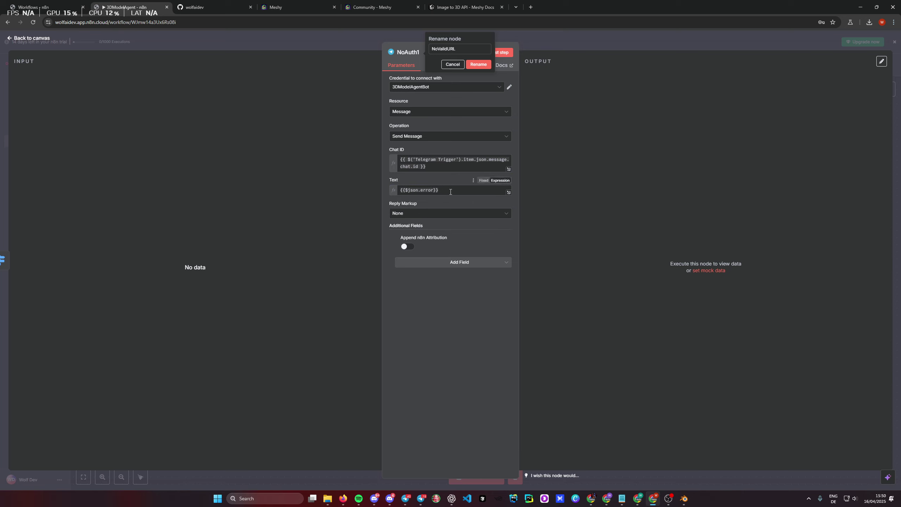
Step: Apply the node's new name and move it slightly closer to Validate on the canvas
{"action": "left_click_drag", "start_coordinate": [439, 190], "coordinate": [356, 200]}
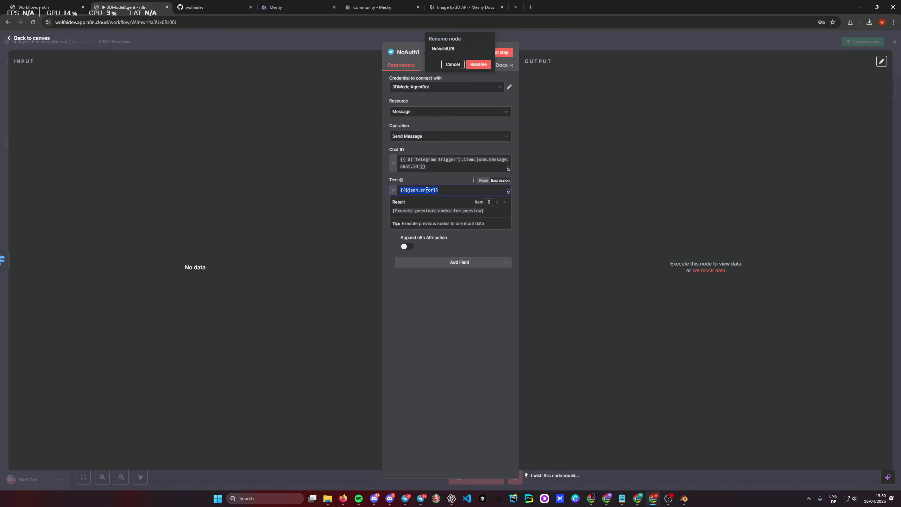
{"action": "left_click", "coordinate": [483, 252]}
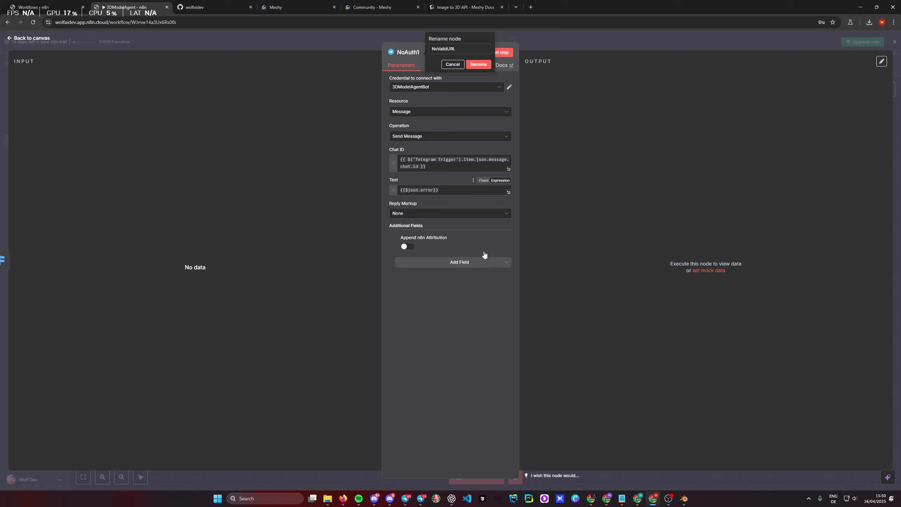
{"action": "left_click", "coordinate": [478, 65]}
{"action": "left_click", "coordinate": [559, 52]}
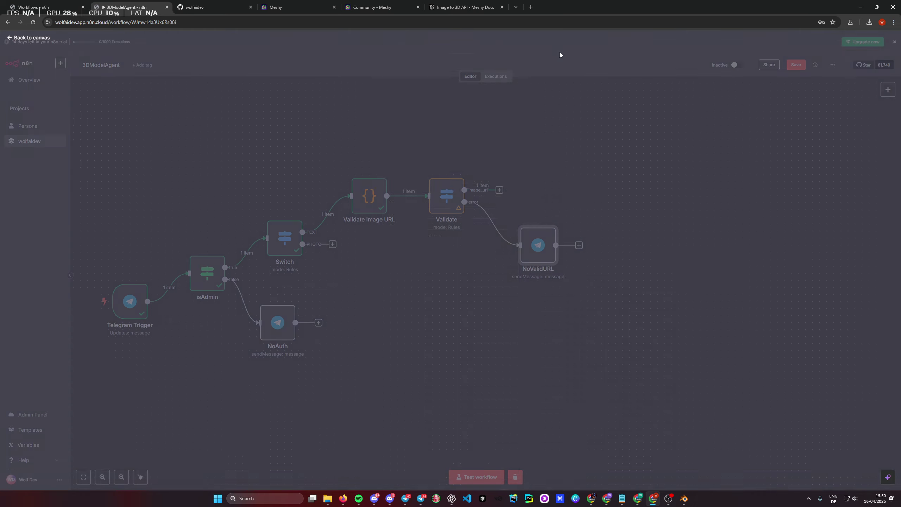
{"action": "left_click_drag", "start_coordinate": [538, 246], "coordinate": [524, 245]}
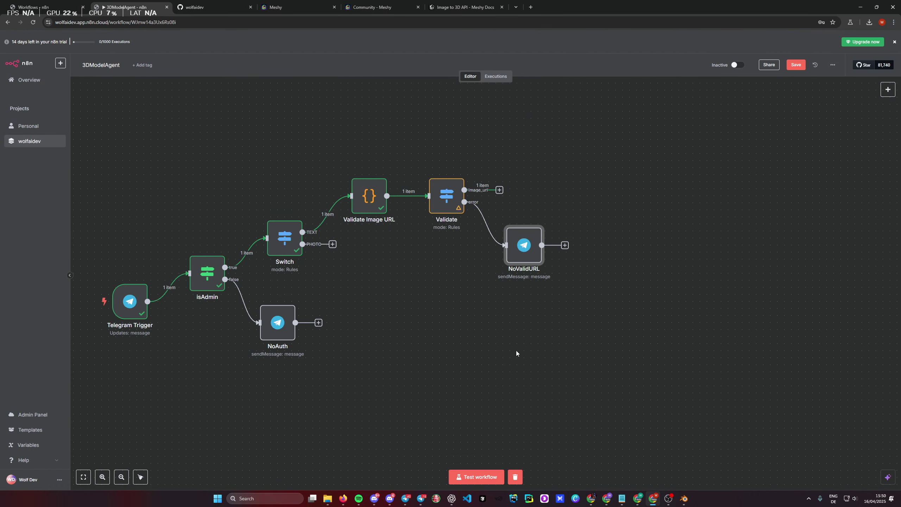
Step: Reopen the NoValidURL node and check its message text expression
{"action": "mouse_move", "coordinate": [447, 206]}
{"action": "double_click", "coordinate": [526, 249]}
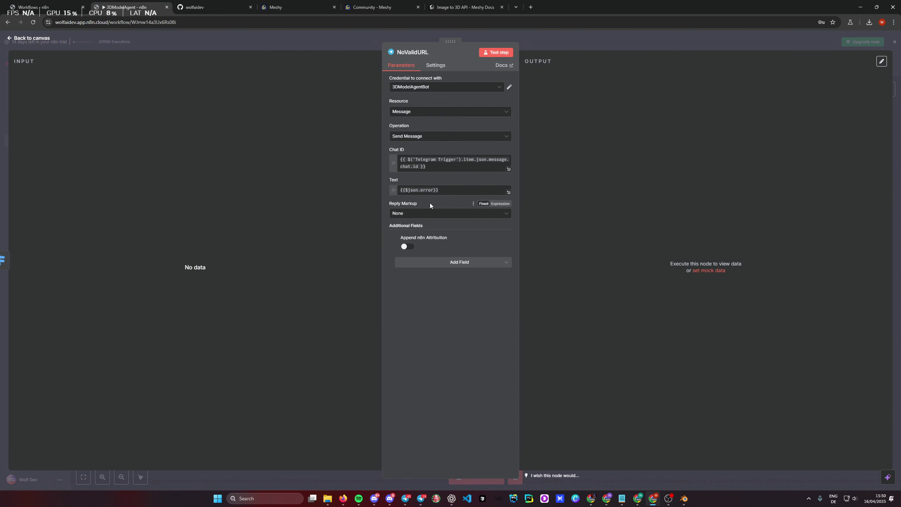
{"action": "left_click_drag", "start_coordinate": [440, 190], "coordinate": [426, 189]}
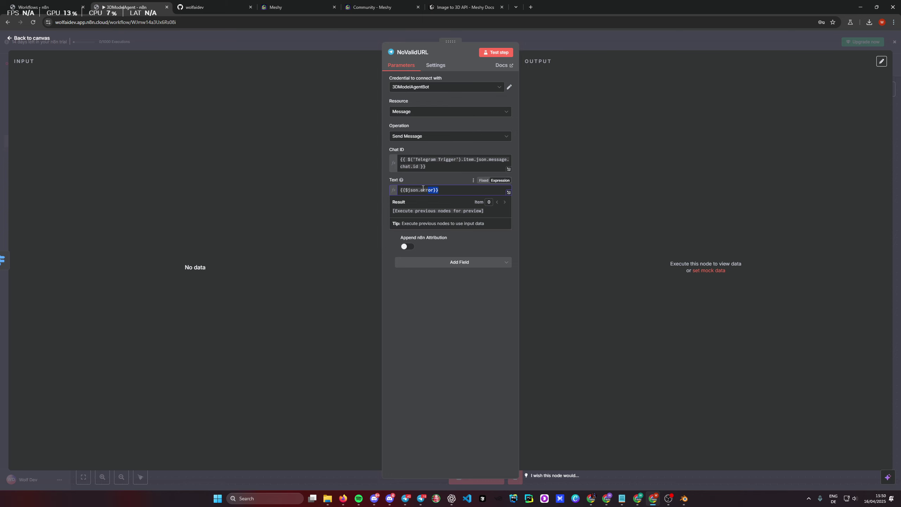
Step: Close the NoValidURL node and review the image_url and error routing rules of the Validate node
{"action": "left_click", "coordinate": [432, 311]}
{"action": "key", "text": "Escape"}
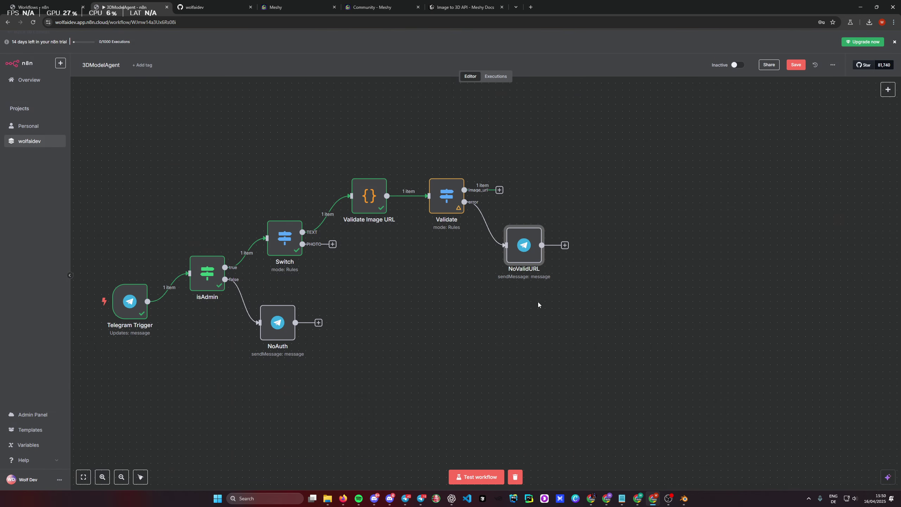
{"action": "double_click", "coordinate": [447, 197]}
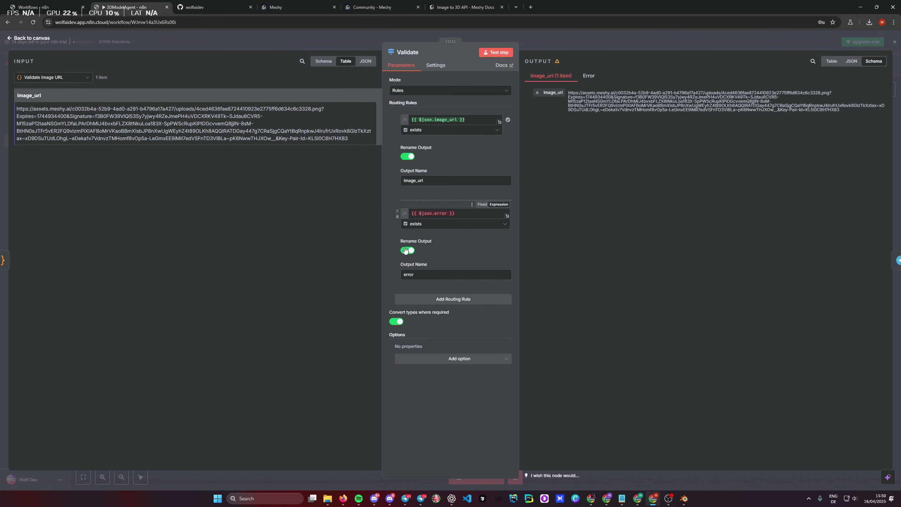
{"action": "key", "text": "Escape"}
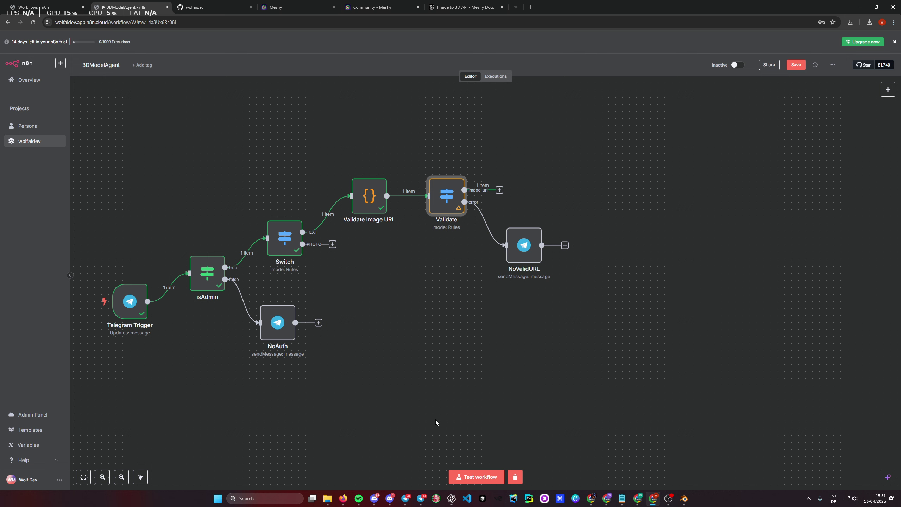
Step: Test the workflow by sending the invalid message "Image" to the bot in Telegram, and check its reply
{"action": "left_click", "coordinate": [454, 477]}
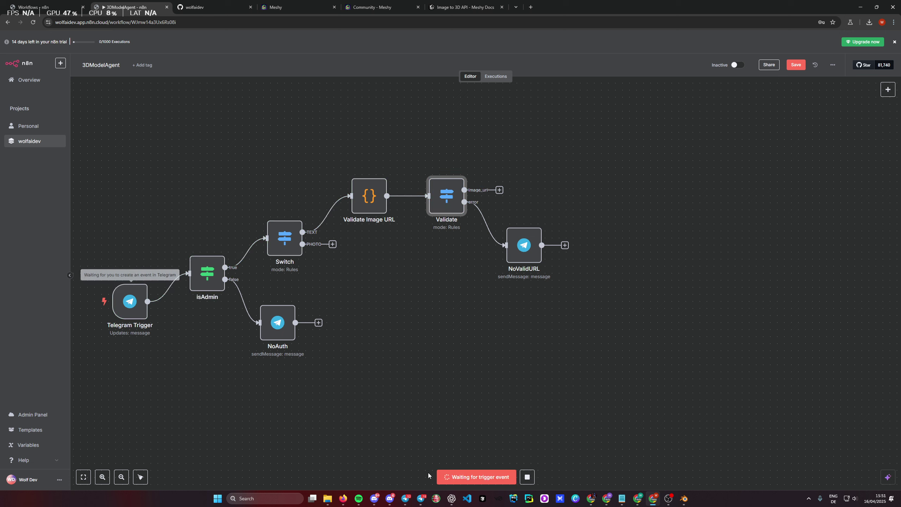
{"action": "left_click", "coordinate": [421, 499]}
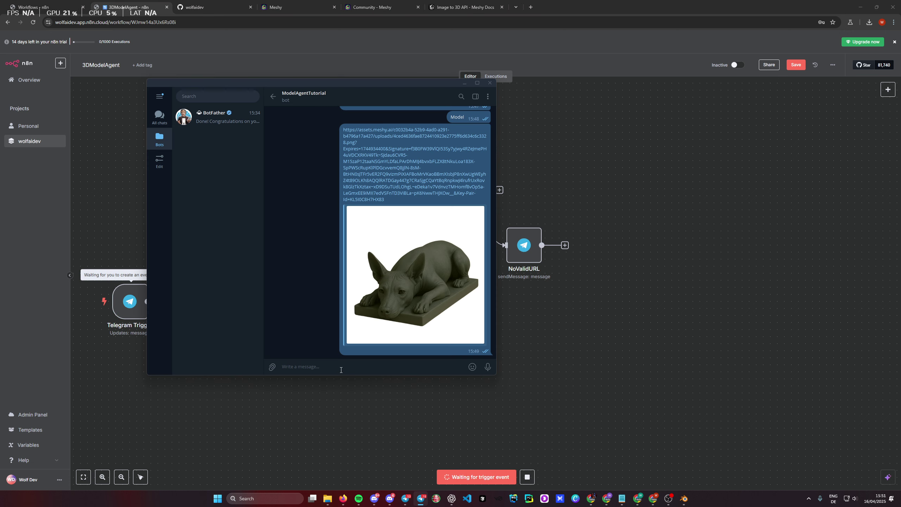
{"action": "type", "text": "Image"}
{"action": "key", "text": "Return"}
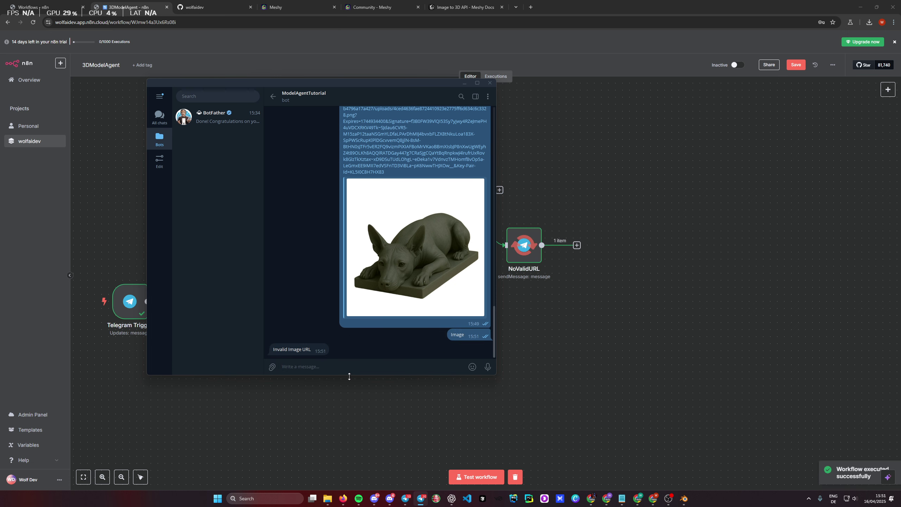
{"action": "mouse_move", "coordinate": [295, 351]}
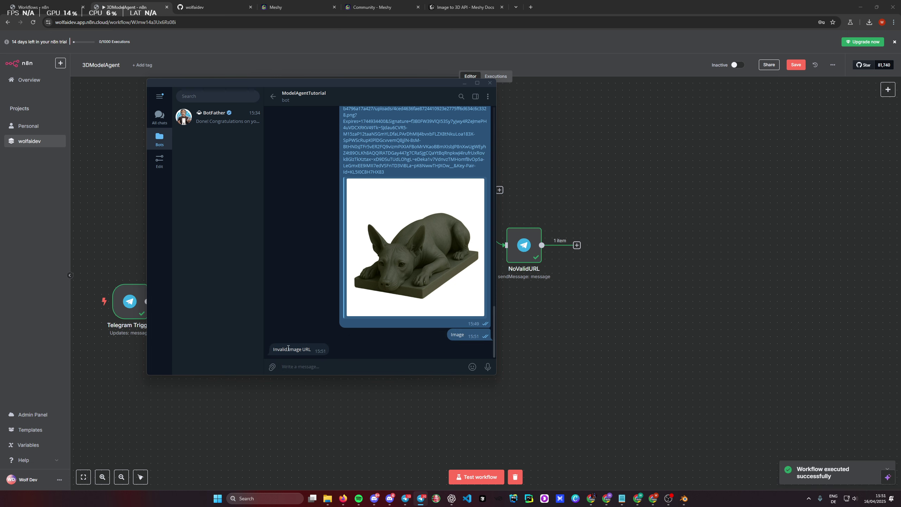
{"action": "left_click", "coordinate": [646, 335]}
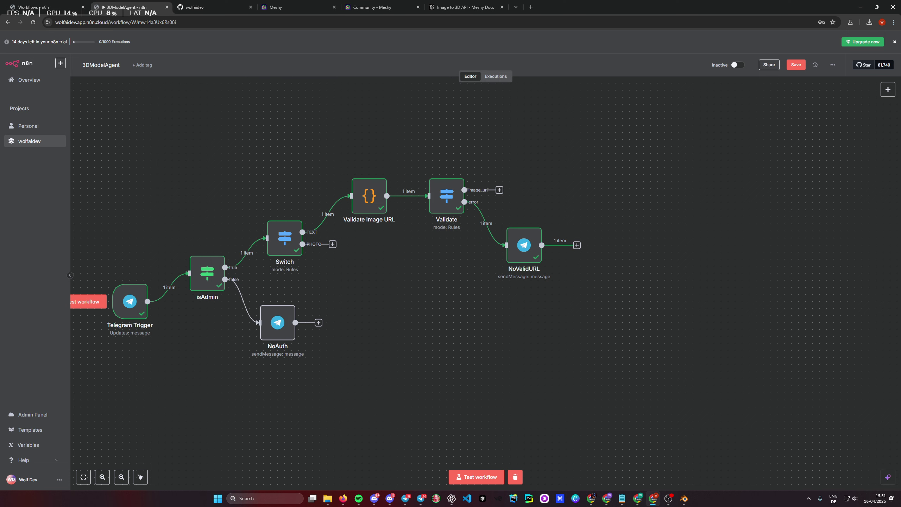
Step: Add an Edit Fields node to the image_url output of the Validate node
{"action": "left_click", "coordinate": [343, 498]}
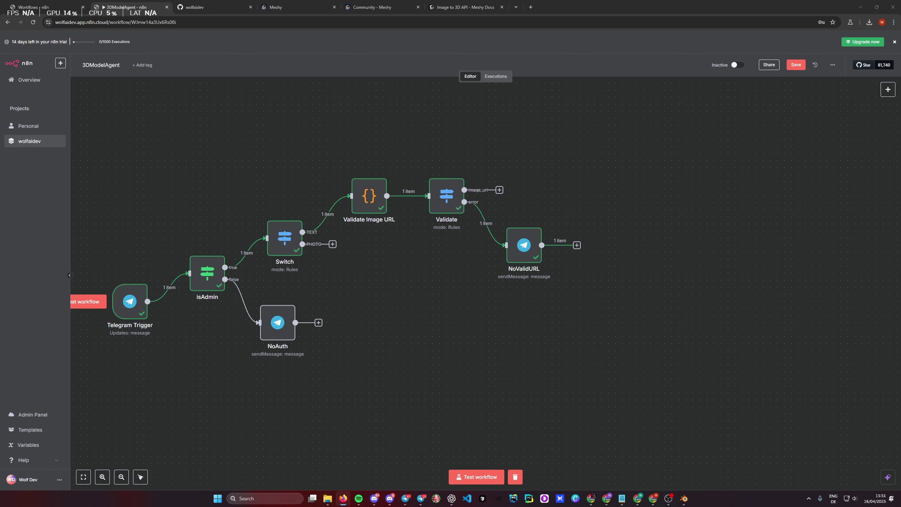
{"action": "left_click", "coordinate": [499, 191]}
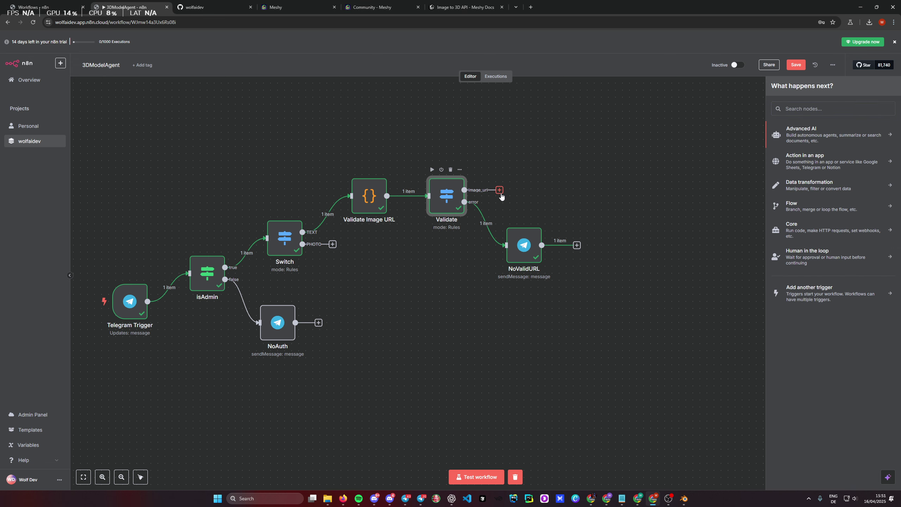
{"action": "double_click", "coordinate": [816, 115]}
{"action": "type", "text": "edit"}
{"action": "key", "text": "Return"}
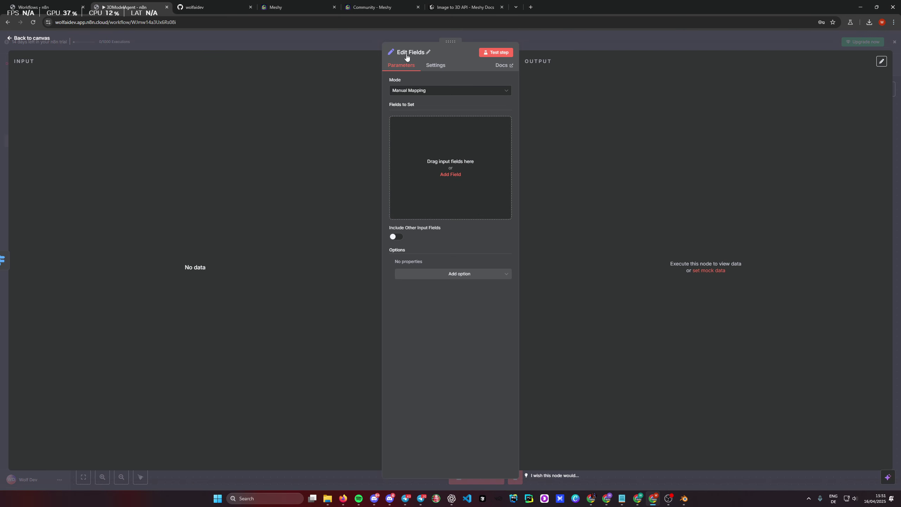
Step: Rename the Edit Fields node to SetImageURL and add an empty string field to it
{"action": "left_click", "coordinate": [407, 53]}
{"action": "type", "text": "Set"}
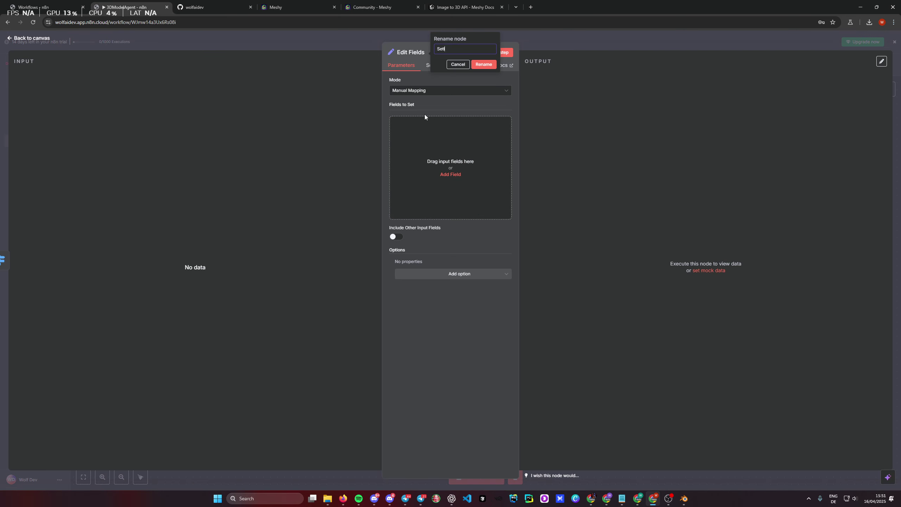
{"action": "type", "text": "ImageURL"}
{"action": "left_click", "coordinate": [484, 65]}
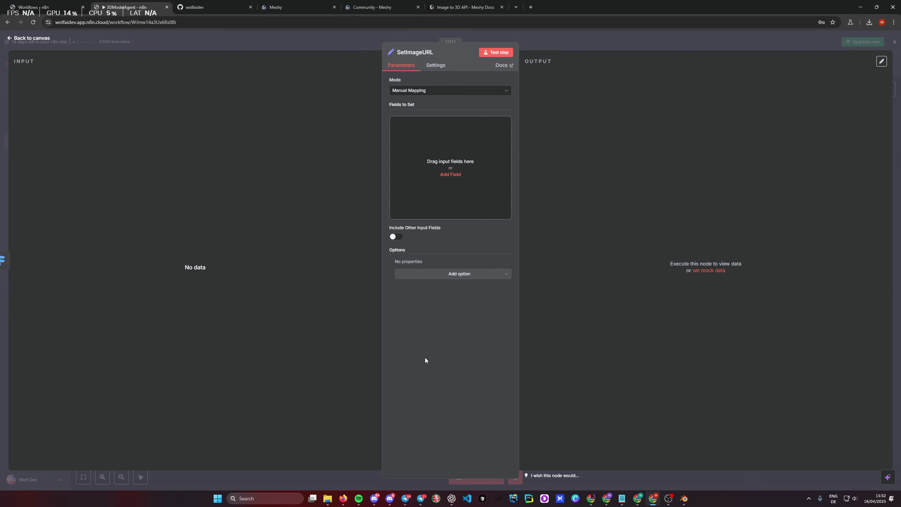
{"action": "left_click", "coordinate": [451, 175]}
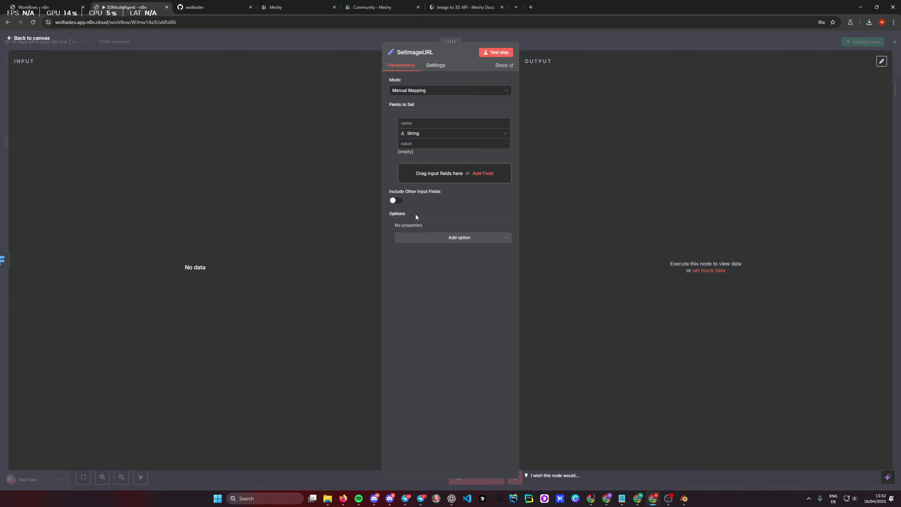
{"action": "left_click", "coordinate": [579, 36]}
Step: Run the workflow again with the earlier Meshy image link, copied and resent to the bot in Telegram
{"action": "left_click", "coordinate": [476, 477]}
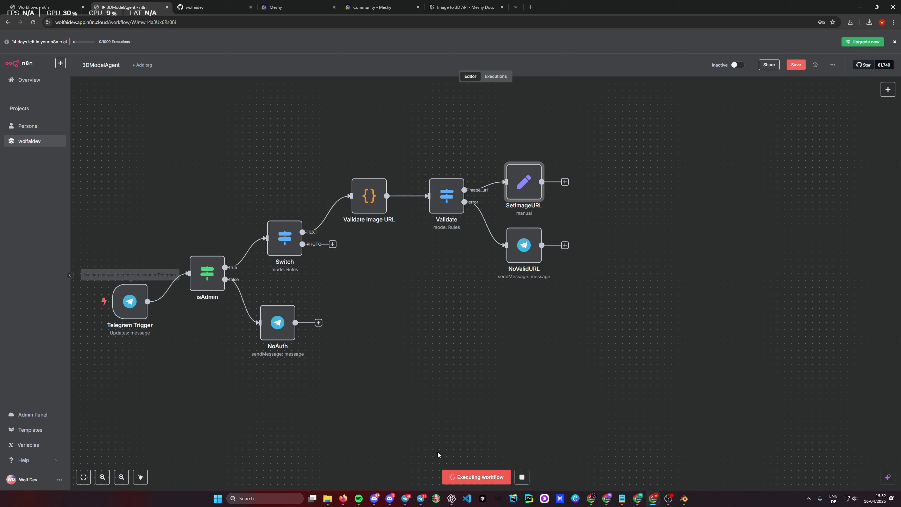
{"action": "left_click", "coordinate": [421, 499]}
{"action": "scroll", "coordinate": [384, 255], "scroll_direction": "up", "scroll_amount": 3}
{"action": "left_click_drag", "start_coordinate": [343, 228], "coordinate": [309, 350]}
{"action": "key", "text": "ctrl+c"}
{"action": "key", "text": "ctrl+v"}
{"action": "key", "text": "Return"}
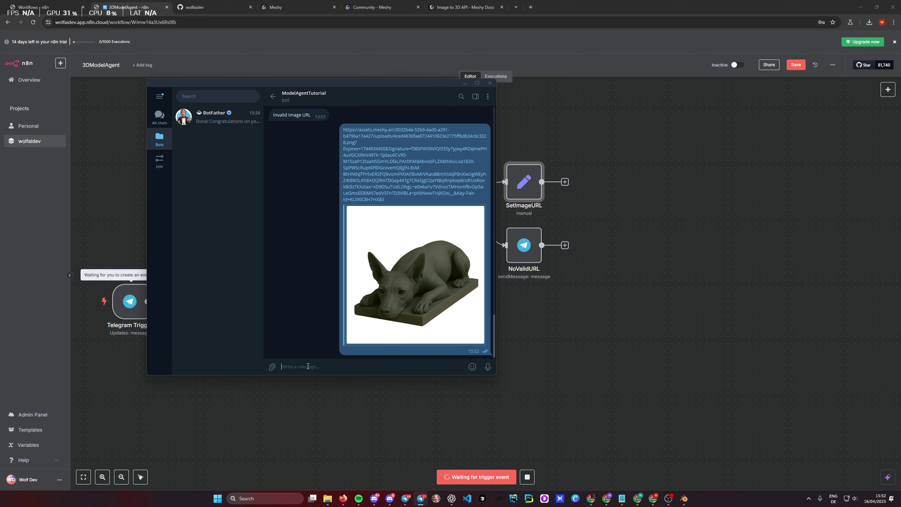
{"action": "key", "text": "alt+Tab"}
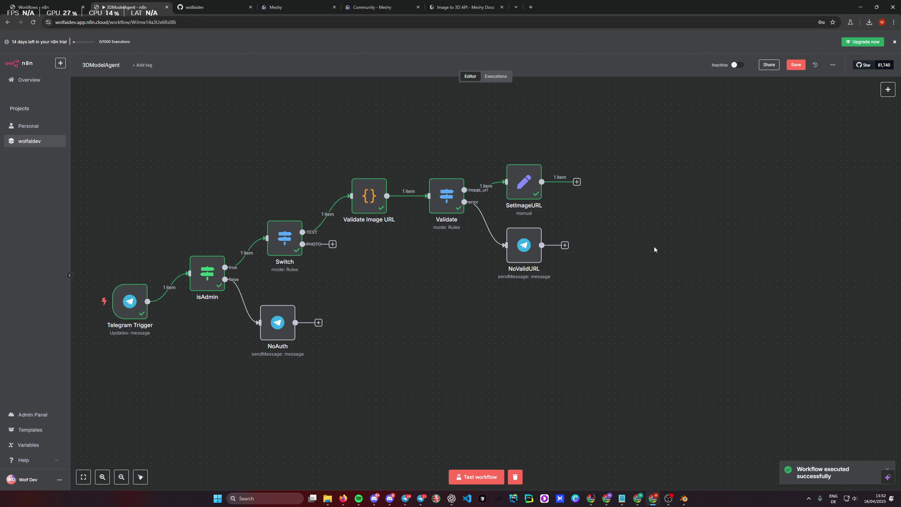
Step: In SetImageURL, name the string field image_url and map its value to {{ $json.image_url }} from the Validate input
{"action": "double_click", "coordinate": [527, 195]}
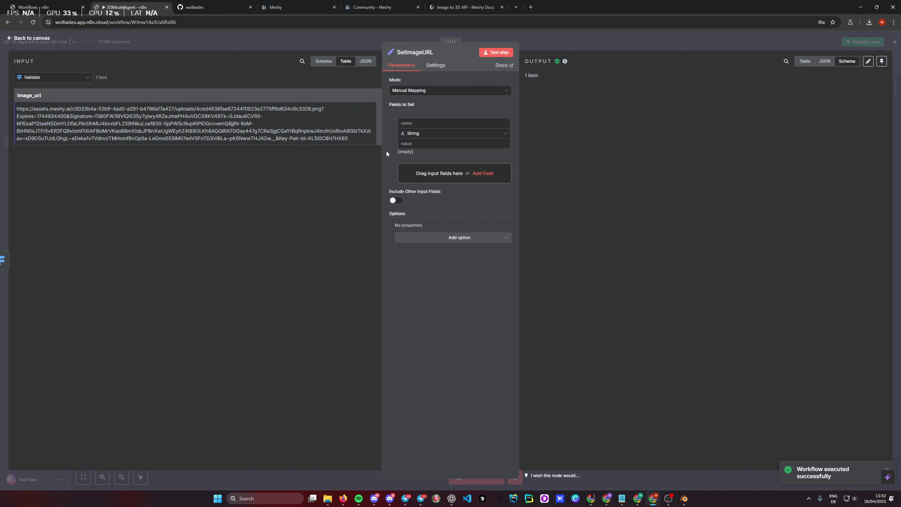
{"action": "left_click_drag", "start_coordinate": [29, 95], "coordinate": [417, 122]}
{"action": "left_click_drag", "start_coordinate": [414, 168], "coordinate": [415, 167]}
{"action": "left_click", "coordinate": [415, 144]}
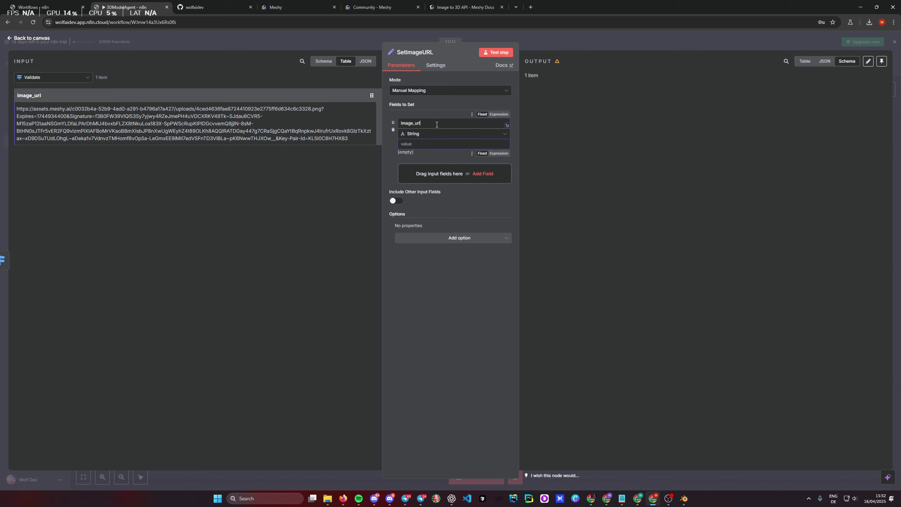
{"action": "left_click", "coordinate": [498, 114]}
{"action": "left_click", "coordinate": [481, 115]}
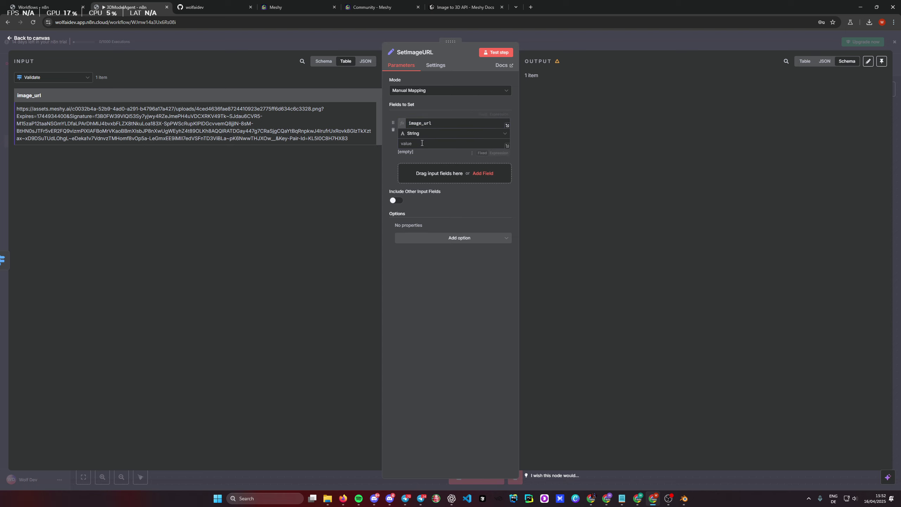
{"action": "left_click_drag", "start_coordinate": [29, 95], "coordinate": [418, 143]}
{"action": "left_click", "coordinate": [458, 304]}
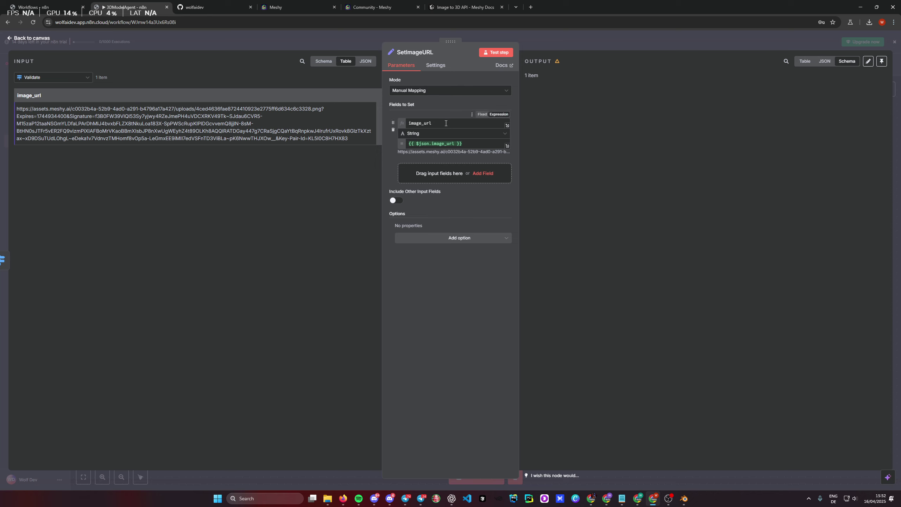
Step: Switch the name of the image_url field from an expression back to a fixed value
{"action": "double_click", "coordinate": [420, 123]}
{"action": "left_click", "coordinate": [483, 114]}
{"action": "double_click", "coordinate": [426, 123]}
Step: Check the image_url field's value expression and compare its name with the incoming Validate data
{"action": "left_click", "coordinate": [436, 143]}
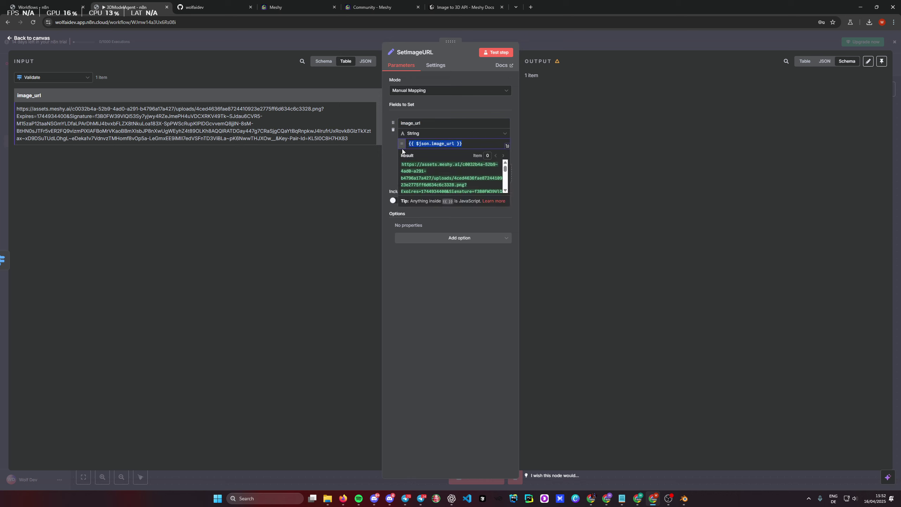
{"action": "left_click", "coordinate": [440, 286]}
{"action": "left_click", "coordinate": [473, 155]}
{"action": "left_click_drag", "start_coordinate": [465, 143], "coordinate": [382, 146]}
{"action": "left_click", "coordinate": [470, 322]}
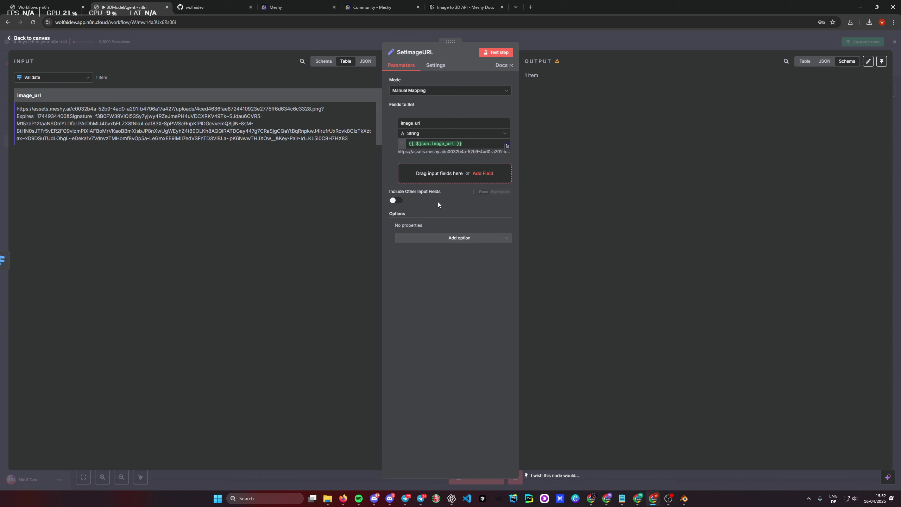
{"action": "double_click", "coordinate": [435, 123]}
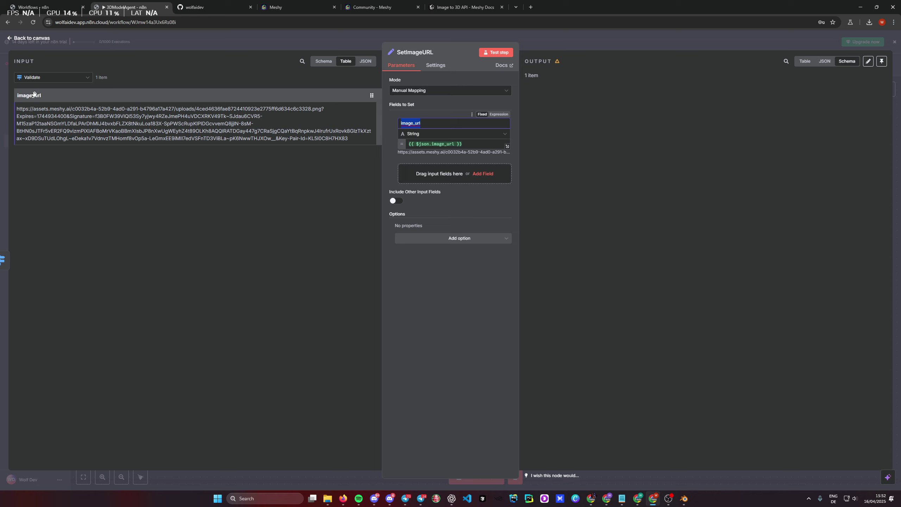
{"action": "left_click", "coordinate": [463, 310]}
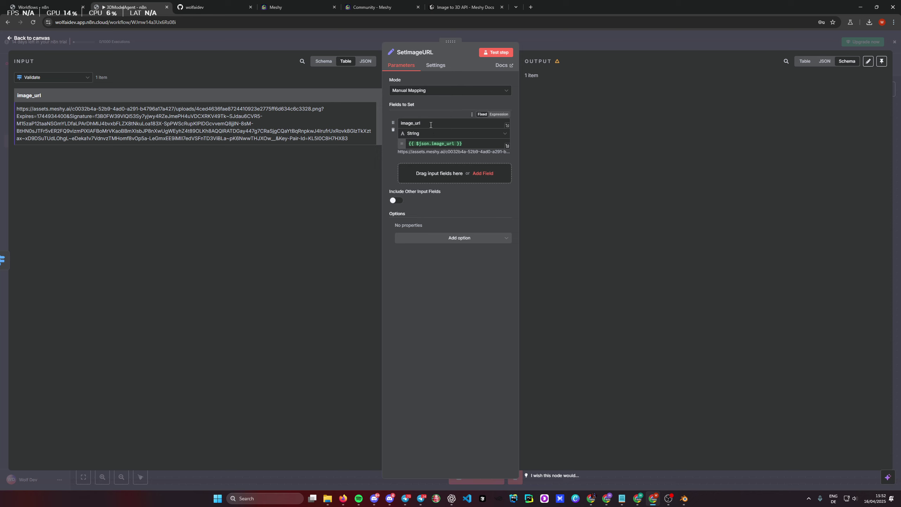
Step: Include all other input fields in SetImageURL and save the workflow
{"action": "left_click", "coordinate": [397, 201]}
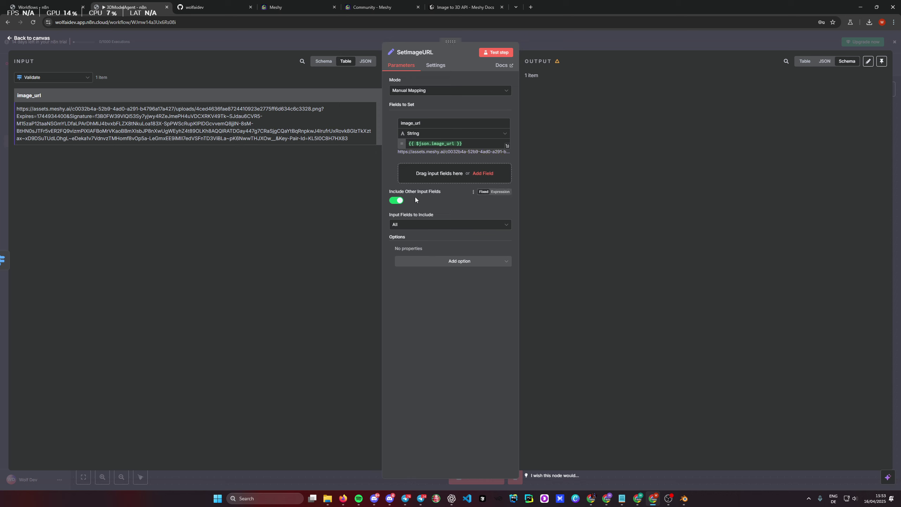
{"action": "left_click", "coordinate": [572, 45]}
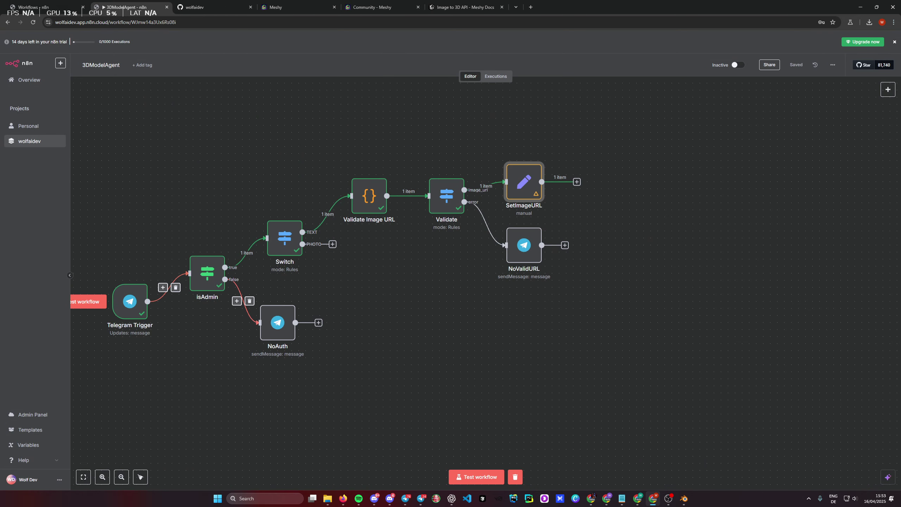
Step: Add an HTTP Request node after SetImageURL
{"action": "left_click_drag", "start_coordinate": [451, 331], "coordinate": [387, 315]}
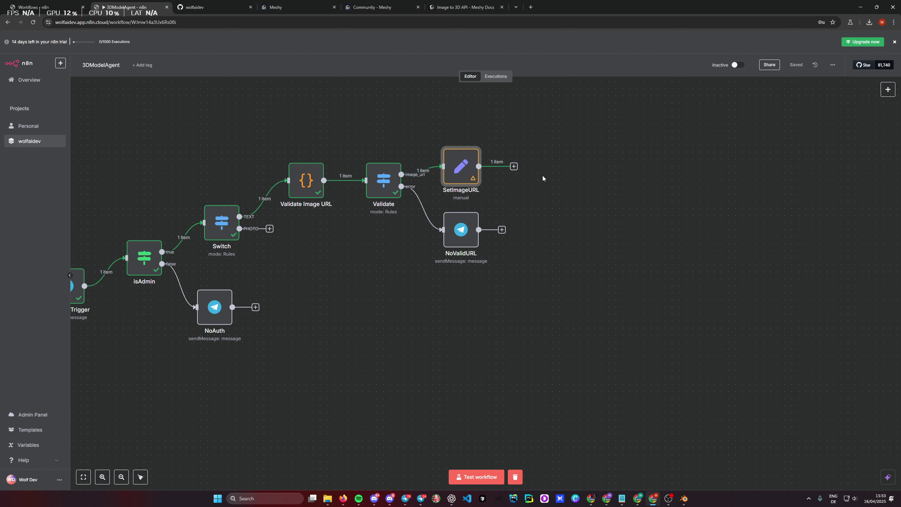
{"action": "left_click", "coordinate": [514, 166]}
{"action": "type", "text": "http"}
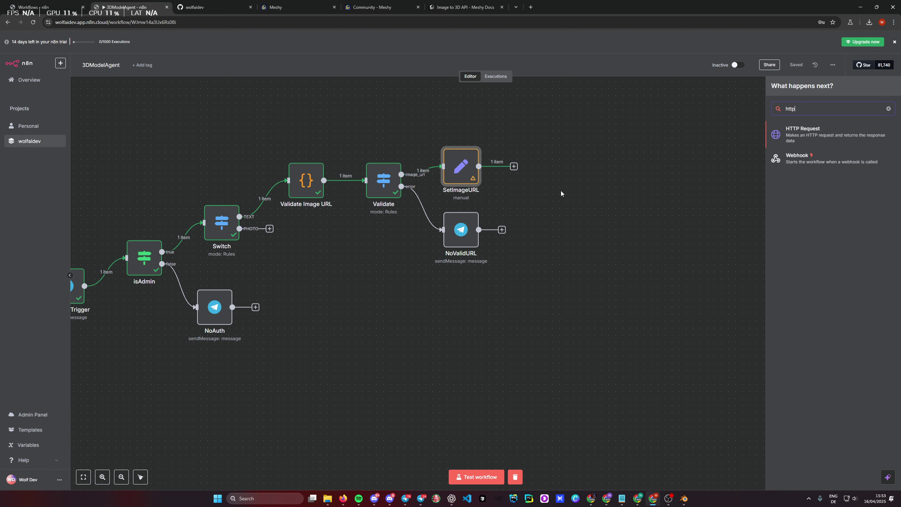
{"action": "left_click", "coordinate": [812, 139]}
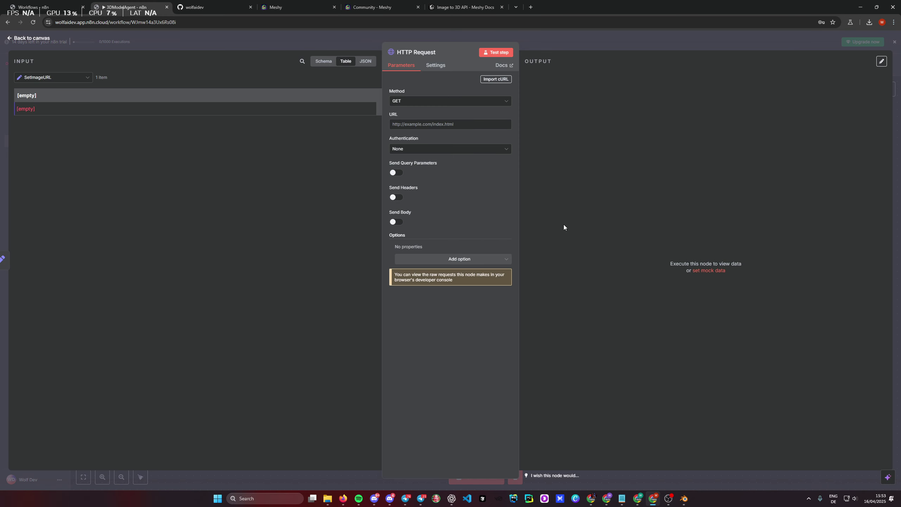
Step: Switch to the Meshy Image to 3D API docs and copy the cURL example for Create an Image to 3D Task
{"action": "left_click", "coordinate": [464, 8]}
{"action": "scroll", "coordinate": [617, 324], "scroll_direction": "down", "scroll_amount": 2}
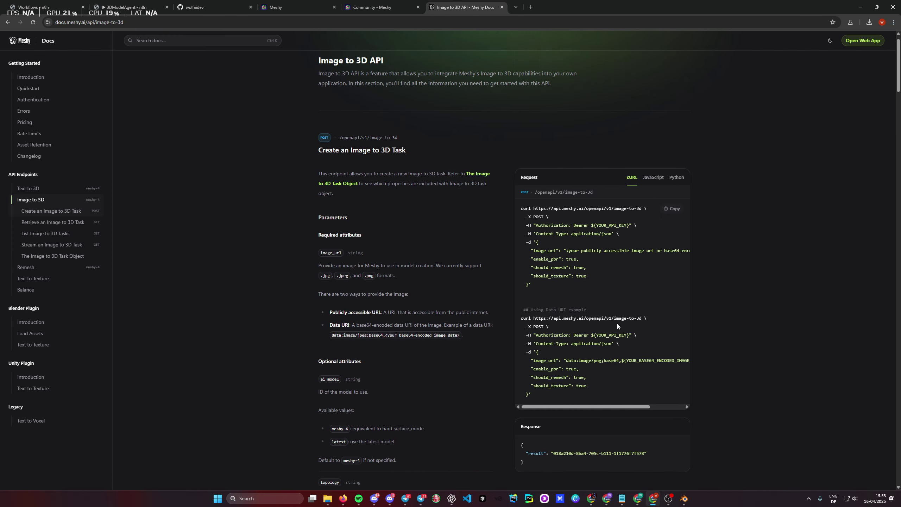
{"action": "left_click_drag", "start_coordinate": [548, 344], "coordinate": [521, 156]}
{"action": "left_click", "coordinate": [688, 290]}
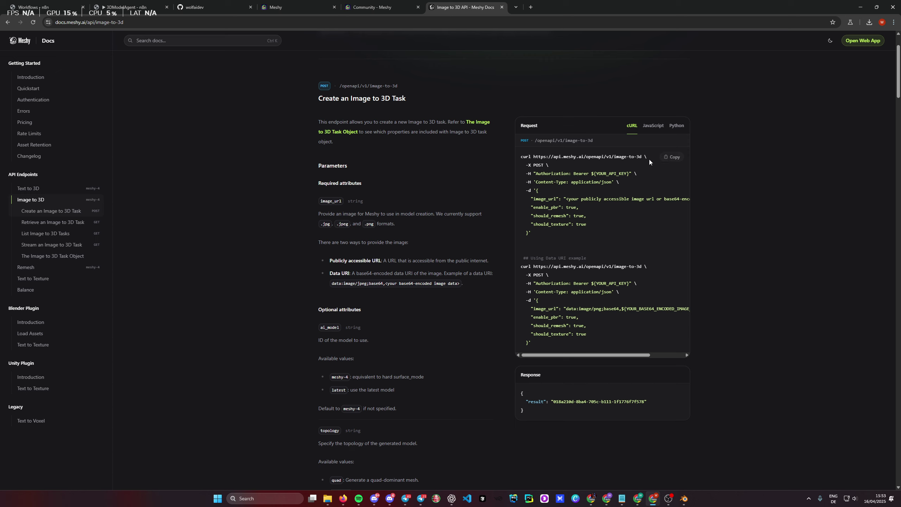
{"action": "left_click_drag", "start_coordinate": [647, 158], "coordinate": [521, 157]}
{"action": "left_click", "coordinate": [634, 192]}
{"action": "left_click_drag", "start_coordinate": [641, 156], "coordinate": [533, 157]}
{"action": "left_click", "coordinate": [656, 188]}
{"action": "left_click", "coordinate": [674, 158]}
{"action": "scroll", "coordinate": [596, 308], "scroll_direction": "up", "scroll_amount": 1}
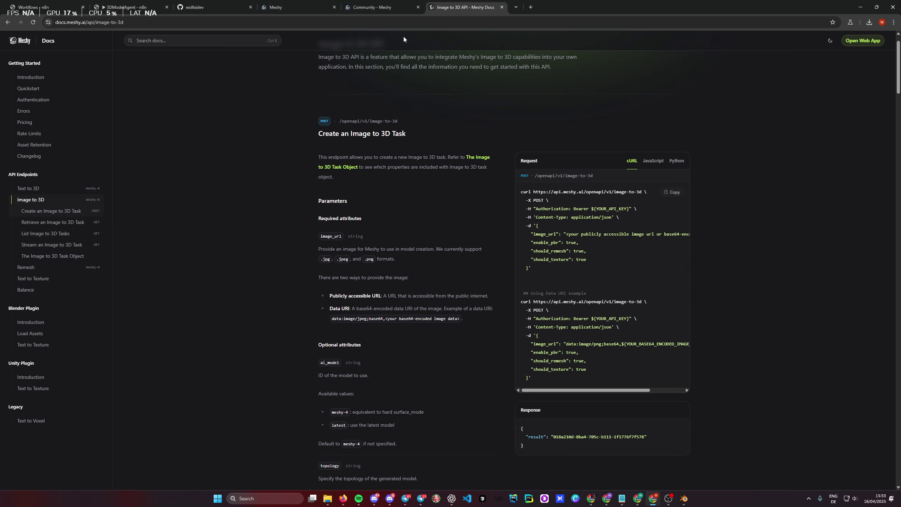
Step: Return to the n8n workflow and import the copied Image to 3D cURL command into the HTTP Request node
{"action": "left_click", "coordinate": [126, 7]}
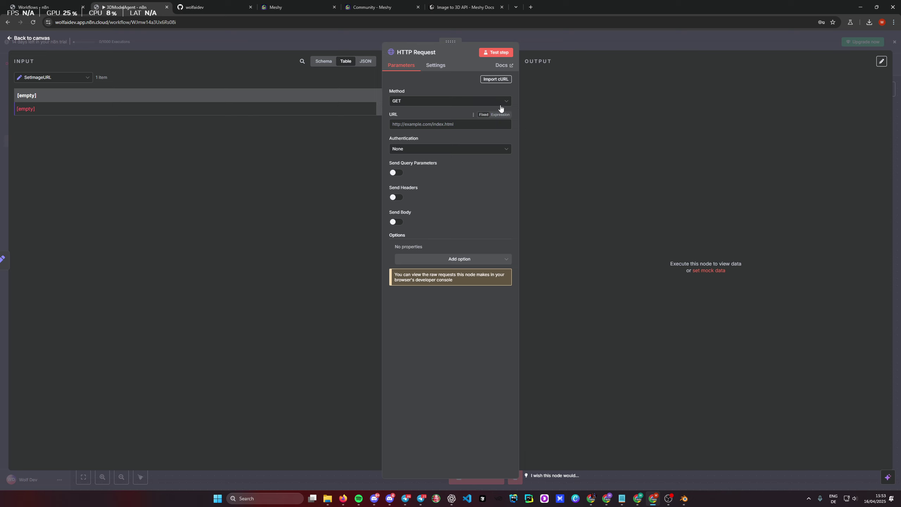
{"action": "left_click", "coordinate": [496, 79]}
{"action": "key", "text": "ctrl+v"}
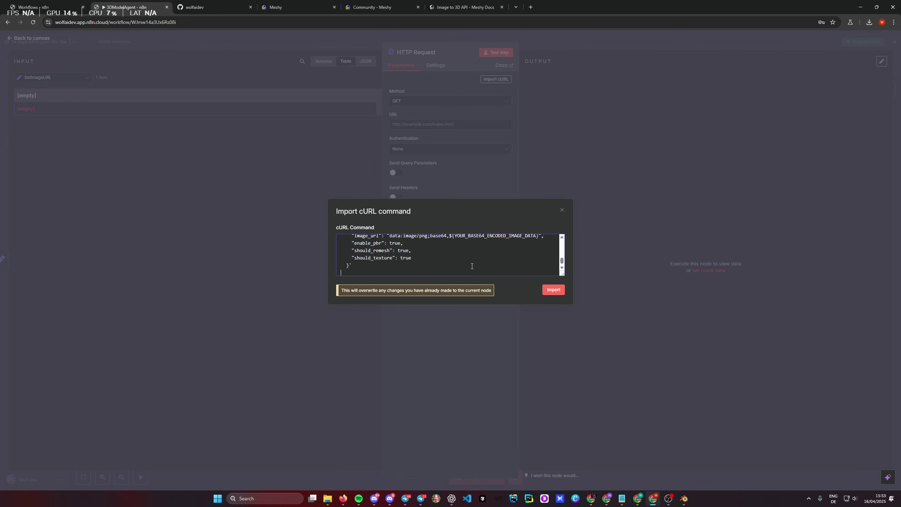
{"action": "left_click", "coordinate": [554, 289]}
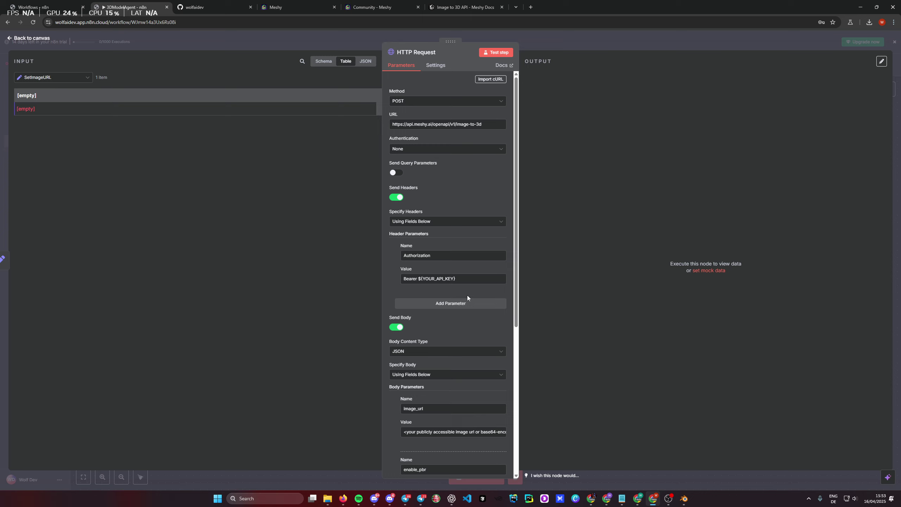
Step: Compare the imported header and body parameters with the cURL example for Create an Image to 3D Task in the Meshy docs
{"action": "scroll", "coordinate": [458, 177], "scroll_direction": "down", "scroll_amount": 6}
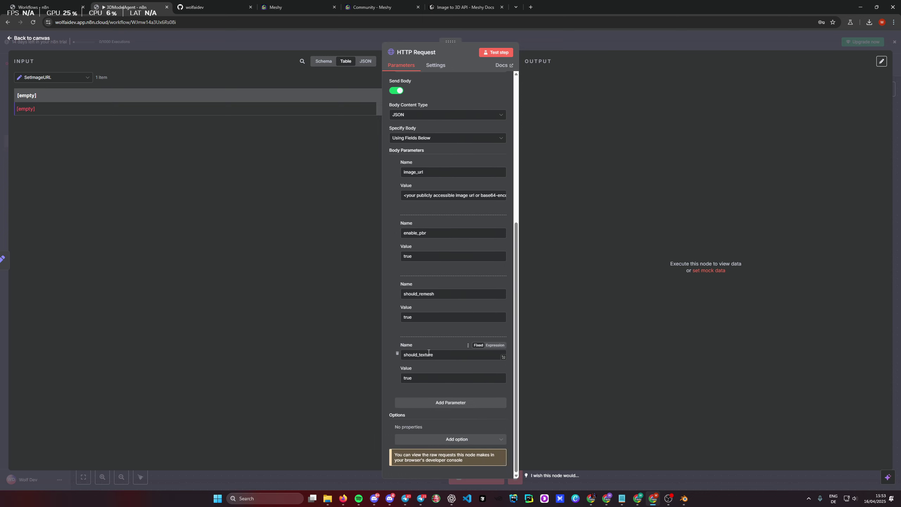
{"action": "scroll", "coordinate": [449, 225], "scroll_direction": "up", "scroll_amount": 5}
{"action": "left_click", "coordinate": [464, 7]}
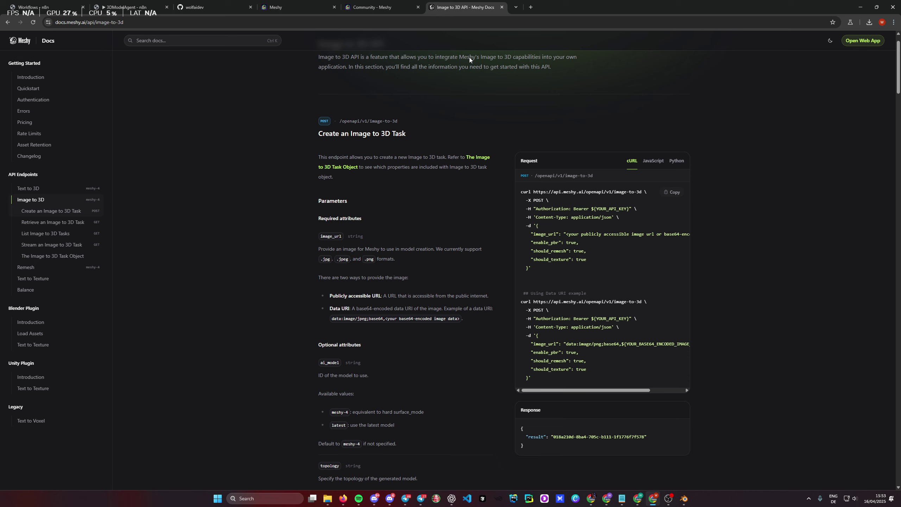
{"action": "left_click_drag", "start_coordinate": [646, 192], "coordinate": [515, 189]}
{"action": "mouse_move", "coordinate": [571, 279]}
{"action": "left_mouse_down"}
{"action": "mouse_move", "coordinate": [550, 284]}
{"action": "mouse_move", "coordinate": [540, 194]}
{"action": "mouse_move", "coordinate": [568, 275]}
{"action": "left_mouse_up"}
{"action": "left_click", "coordinate": [126, 7]}
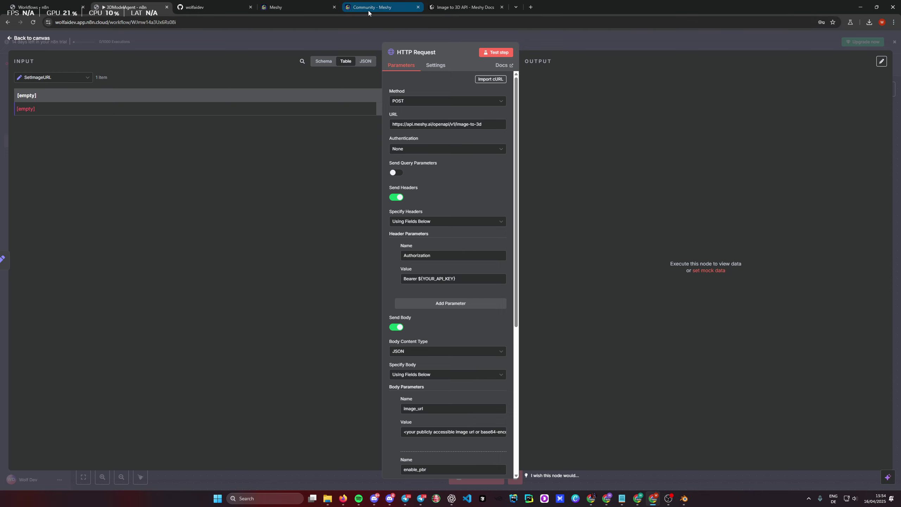
Step: Create an API key named model_agent on Meshy's API page and copy the generated key
{"action": "left_click", "coordinate": [300, 10]}
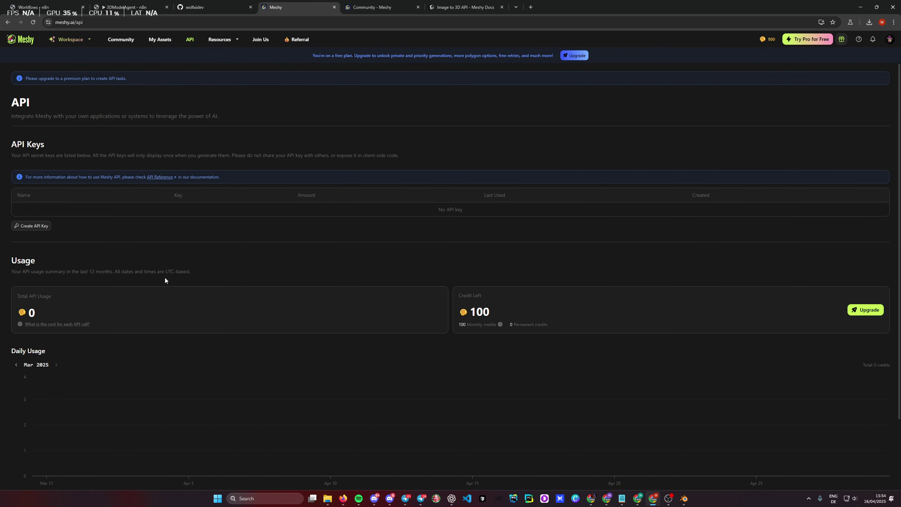
{"action": "left_click", "coordinate": [31, 226]}
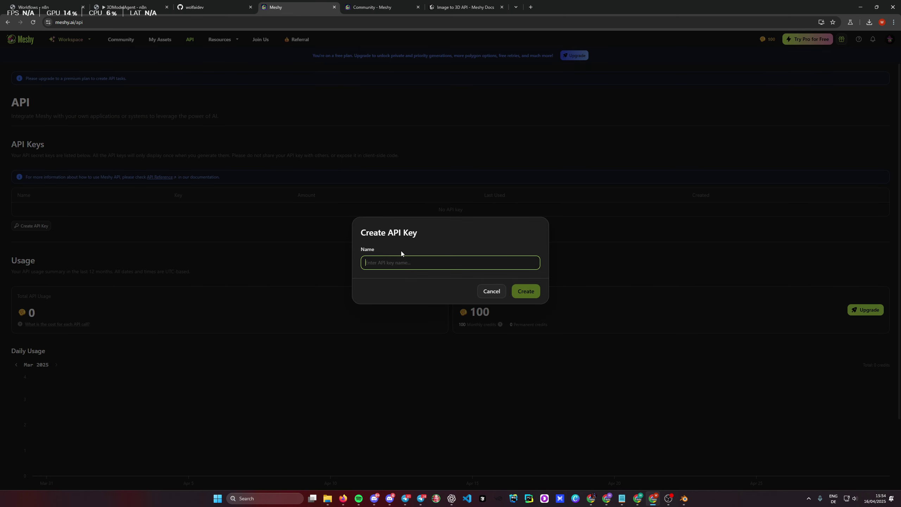
{"action": "type", "text": "model_agen"}
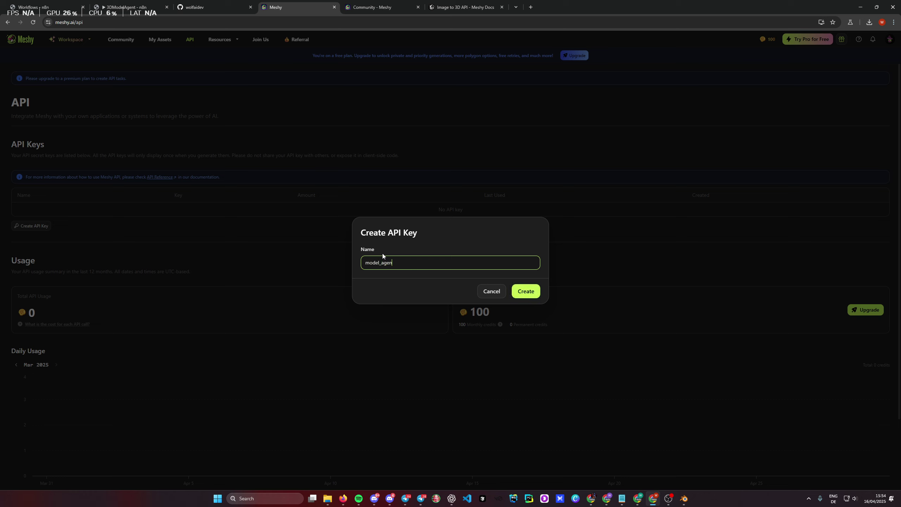
{"action": "type", "text": "t"}
{"action": "left_click", "coordinate": [526, 291]}
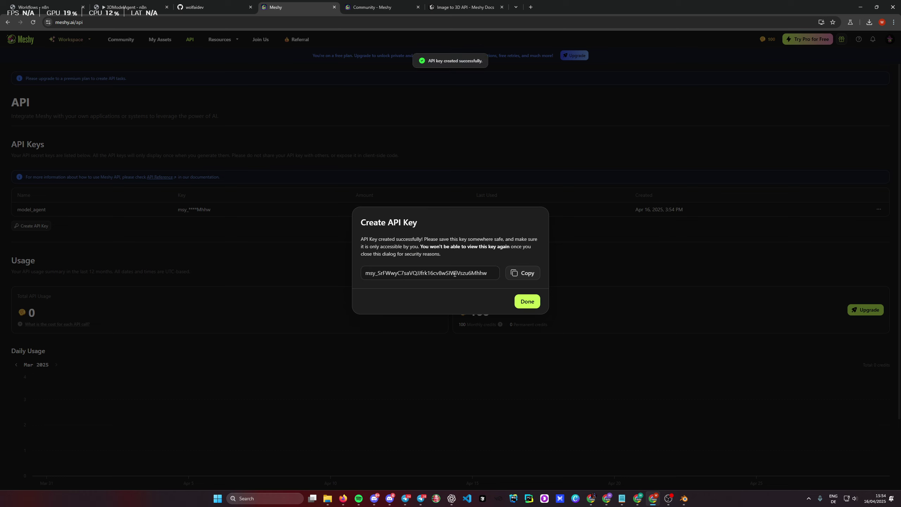
{"action": "left_click", "coordinate": [523, 273]}
{"action": "left_click", "coordinate": [528, 302]}
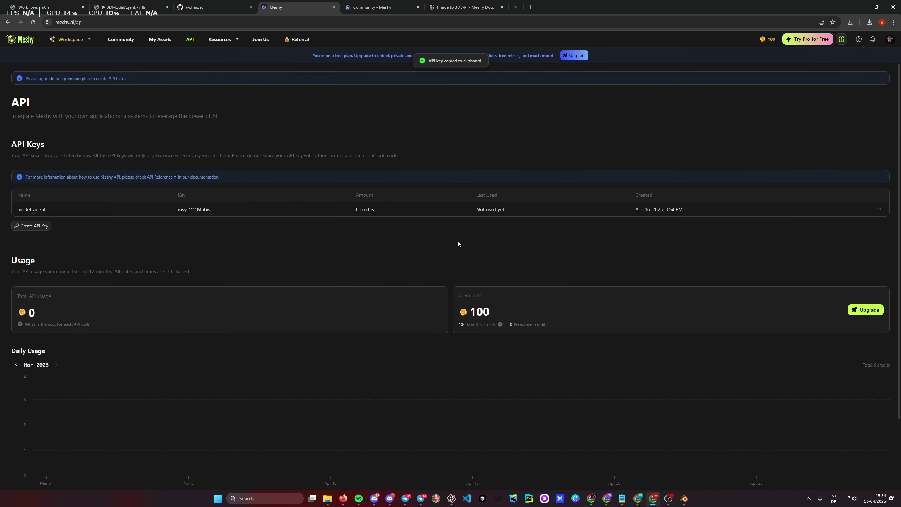
Step: Remove the ${YOUR_API_KEY} placeholder from the HTTP Request node's Authorization header value, keeping only the Bearer prefix
{"action": "left_click", "coordinate": [469, 8]}
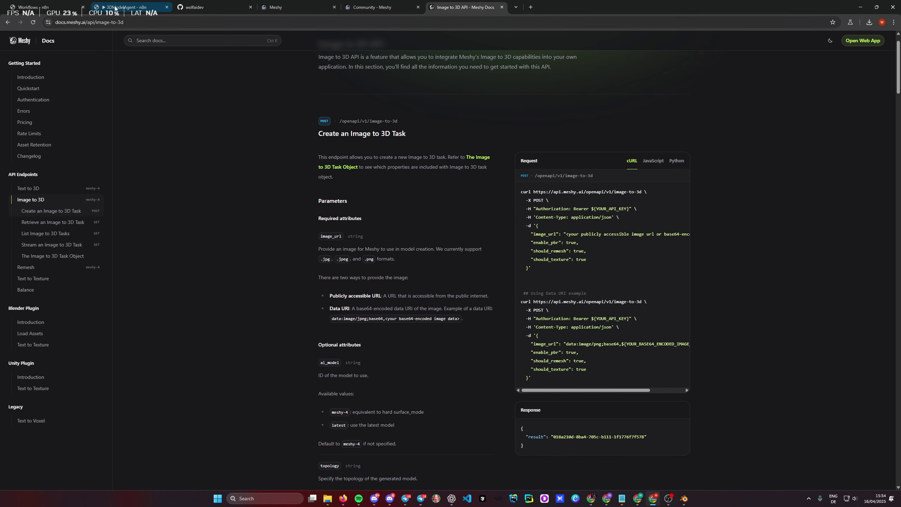
{"action": "left_click", "coordinate": [126, 7]}
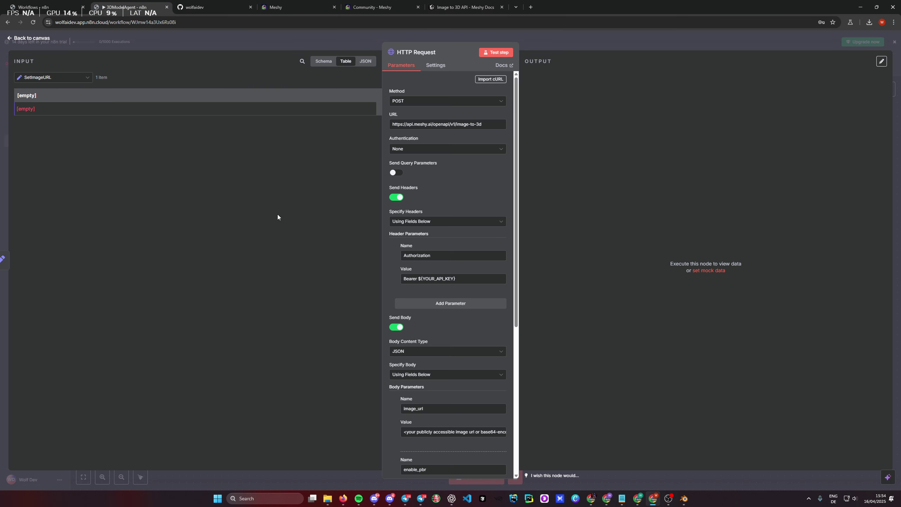
{"action": "left_click", "coordinate": [479, 279]}
{"action": "key", "text": "BackSpace"}
{"action": "key", "text": "BackSpace"}
{"action": "key", "text": "BackSpace"}
{"action": "key", "text": "BackSpace"}
{"action": "key", "text": "BackSpace"}
{"action": "key", "text": "BackSpace"}
{"action": "key", "text": "BackSpace"}
{"action": "key", "text": "BackSpace"}
{"action": "key", "text": "BackSpace"}
{"action": "key", "text": "BackSpace"}
{"action": "key", "text": "BackSpace"}
{"action": "key", "text": "BackSpace"}
{"action": "key", "text": "BackSpace"}
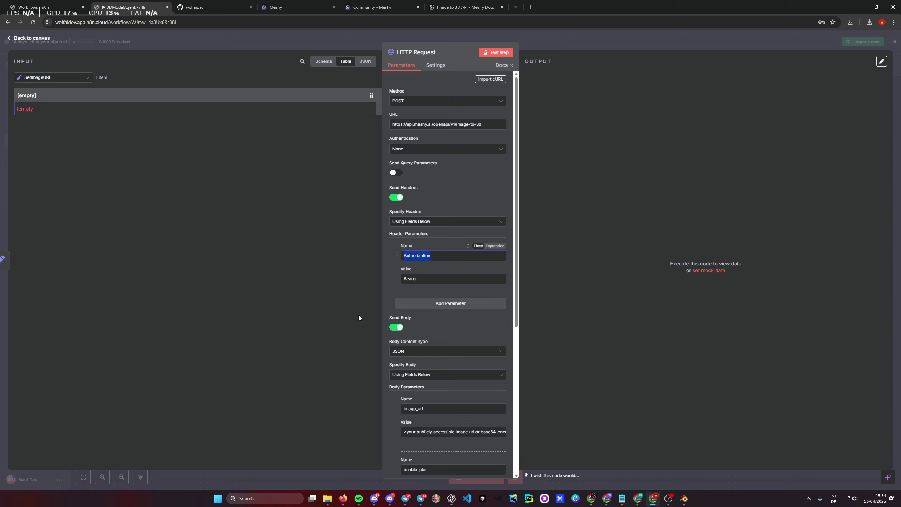
{"action": "double_click", "coordinate": [417, 255]}
{"action": "left_click", "coordinate": [432, 280]}
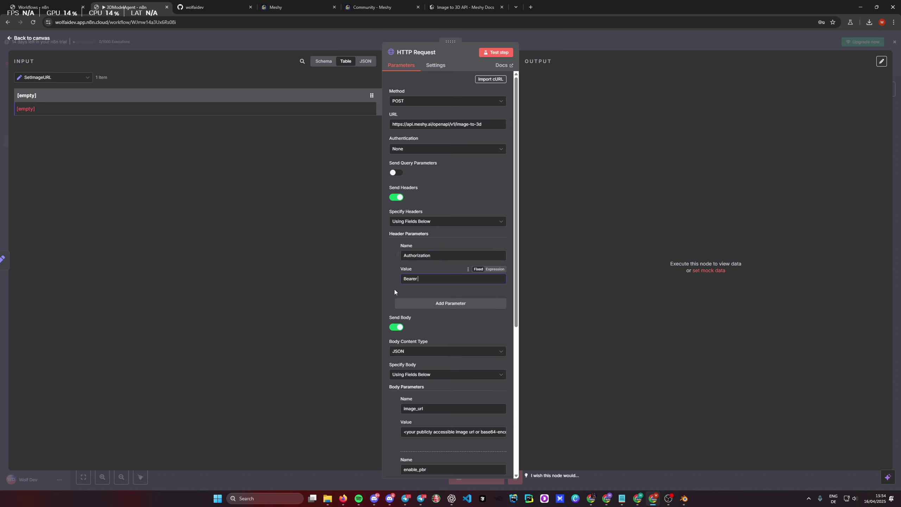
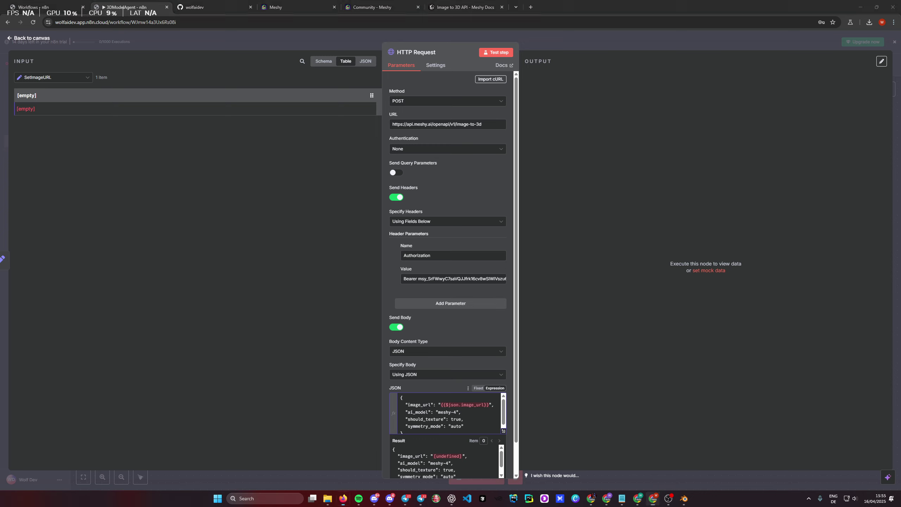
Step: Examine the HTTP Request node's JSON body in the enlarged expression editor, including the image_url expression and the model, texture and symmetry settings
{"action": "left_click", "coordinate": [321, 122]}
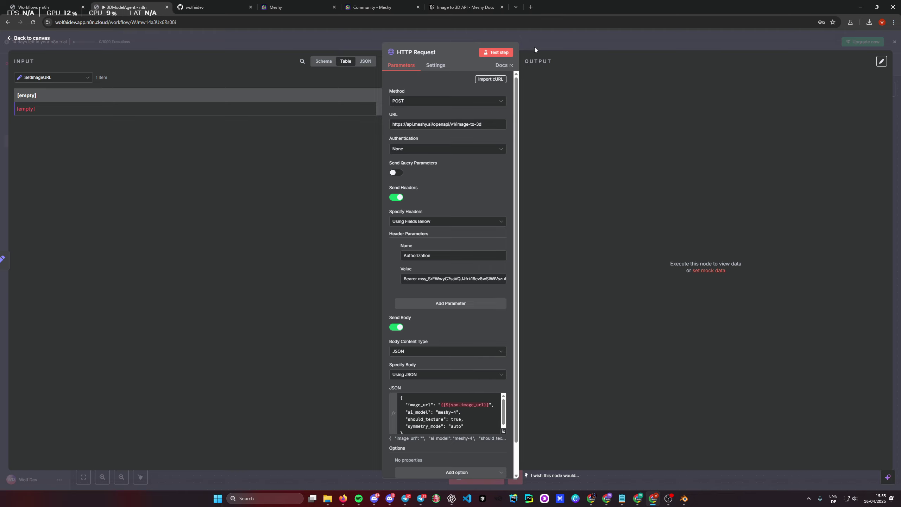
{"action": "left_click", "coordinate": [609, 43]}
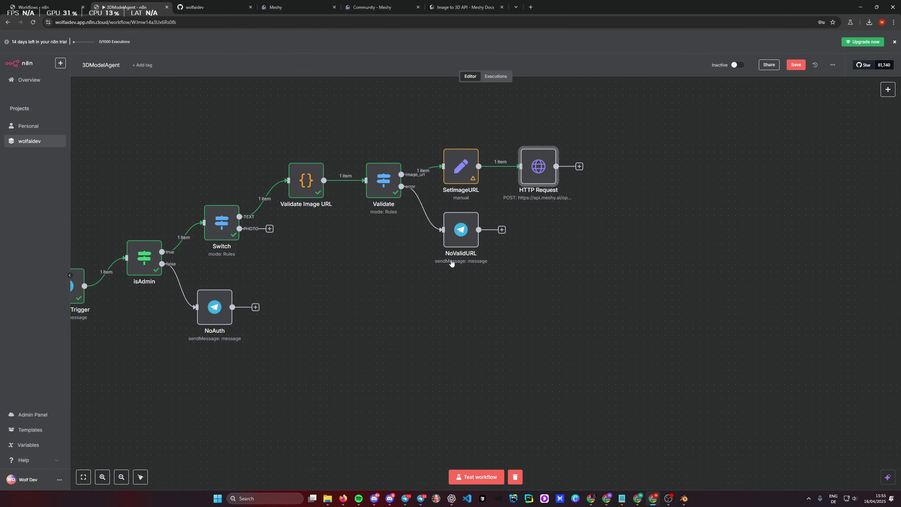
{"action": "double_click", "coordinate": [539, 177]}
{"action": "scroll", "coordinate": [458, 337], "scroll_direction": "down", "scroll_amount": 1}
{"action": "left_click", "coordinate": [483, 379]}
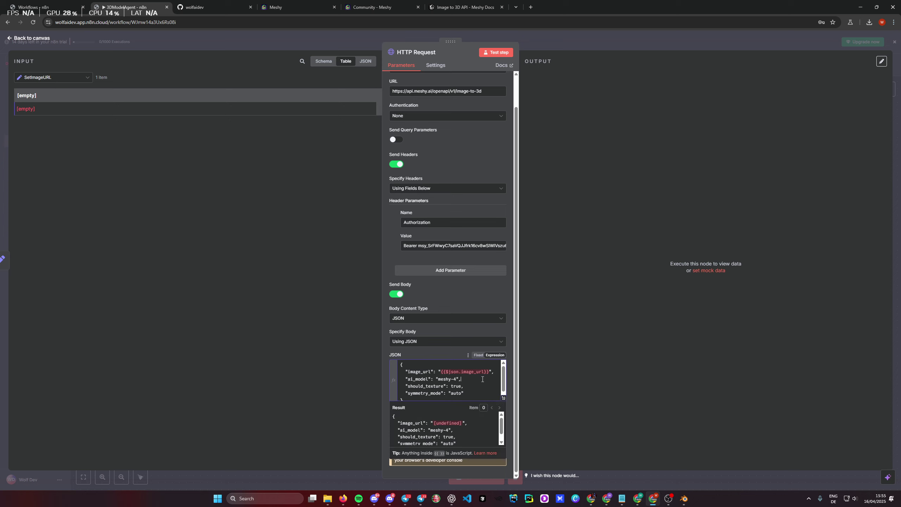
{"action": "left_click", "coordinate": [503, 398]}
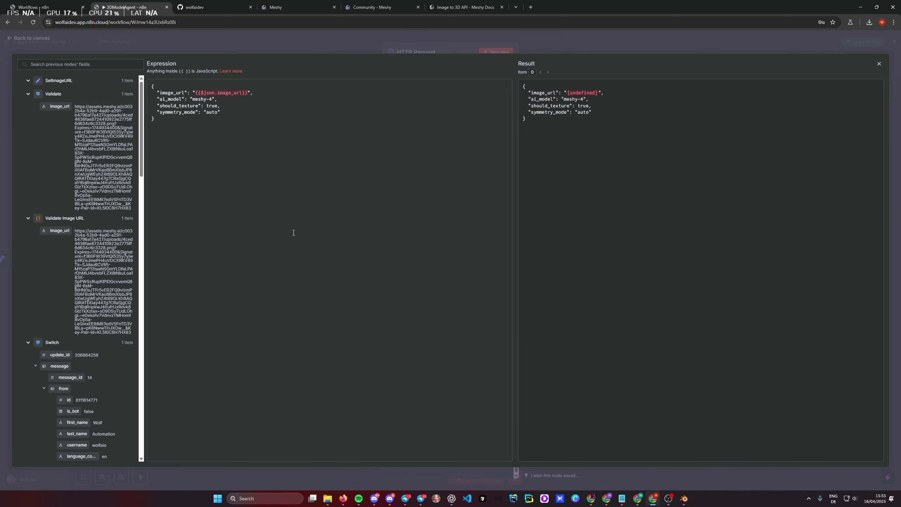
{"action": "key", "text": "ctrl+a"}
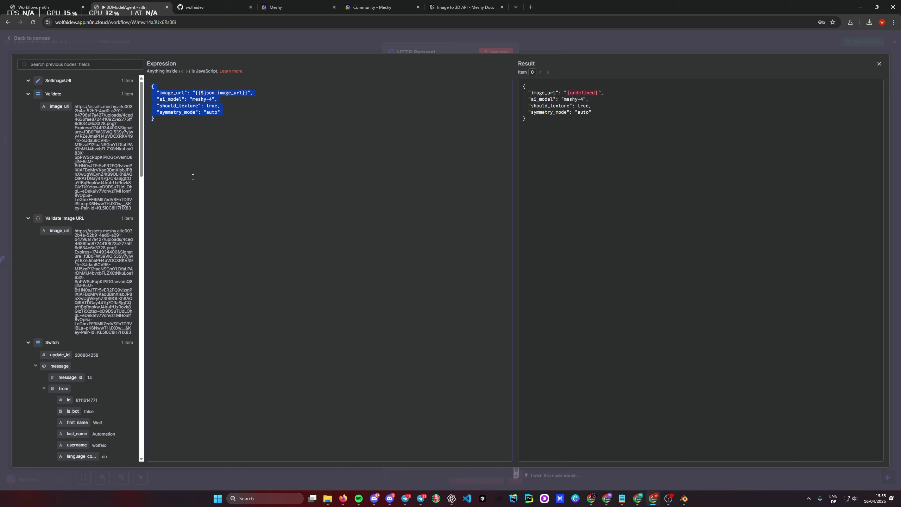
{"action": "left_click", "coordinate": [273, 246]}
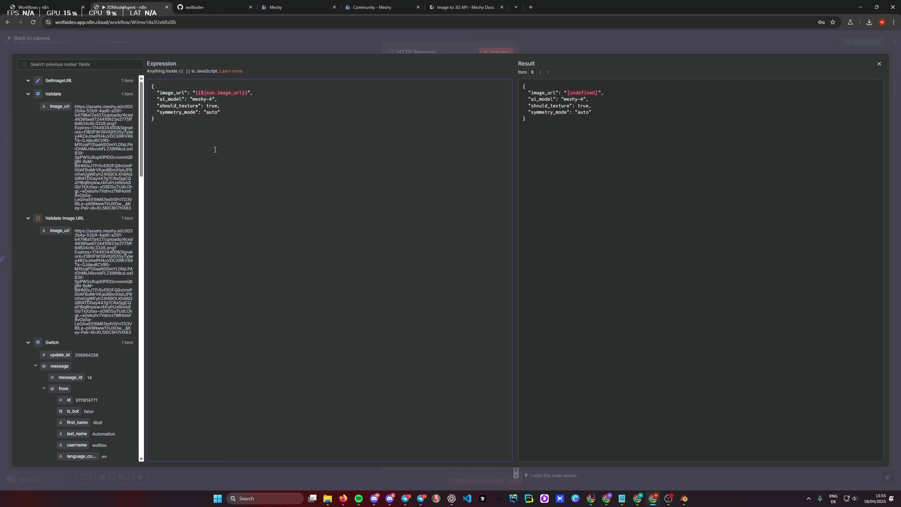
{"action": "key", "text": "ctrl+a"}
{"action": "left_click", "coordinate": [202, 186]}
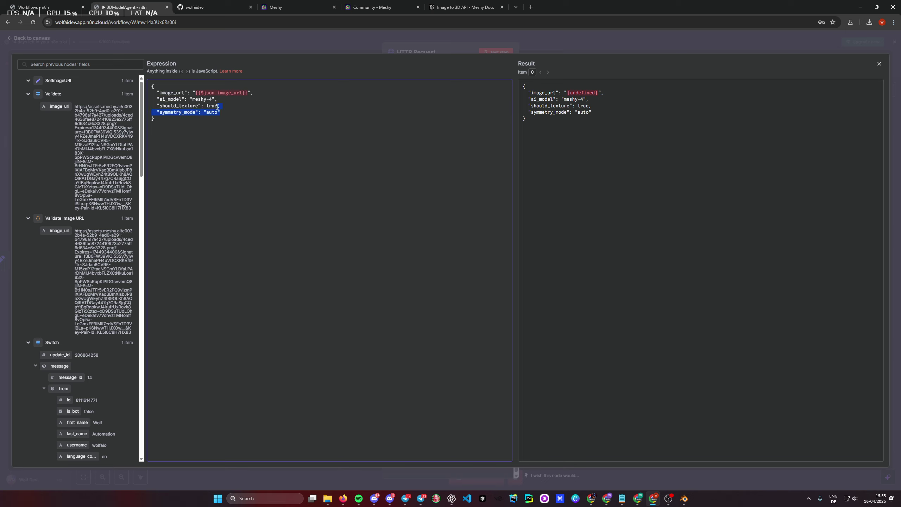
Step: Look up the optional attributes of Create an Image to 3D Task in the Meshy docs, starting with ai_model
{"action": "left_click", "coordinate": [468, 10]}
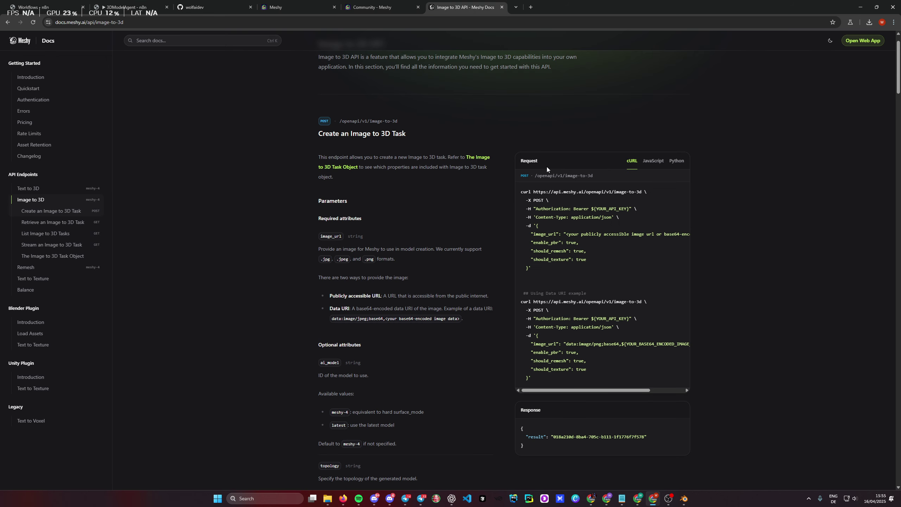
{"action": "scroll", "coordinate": [352, 210], "scroll_direction": "down", "scroll_amount": 5}
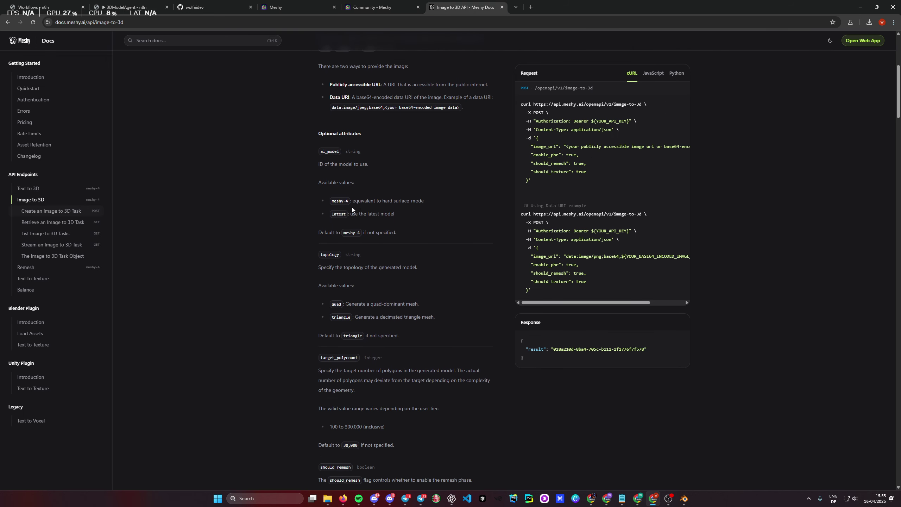
Step: Review the topology, target_polycount and should_remesh attributes in the Meshy Image to 3D API documentation
{"action": "left_click_drag", "start_coordinate": [320, 254], "coordinate": [386, 269]}
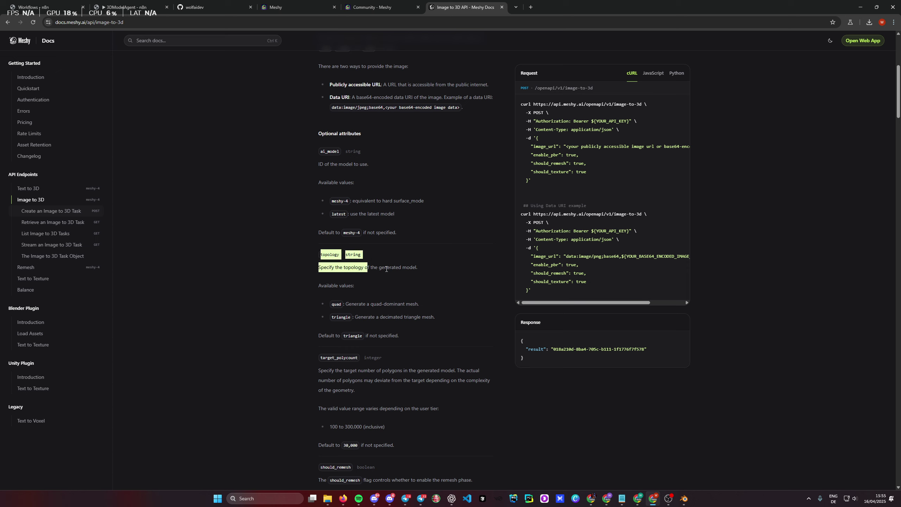
{"action": "left_click", "coordinate": [387, 268]}
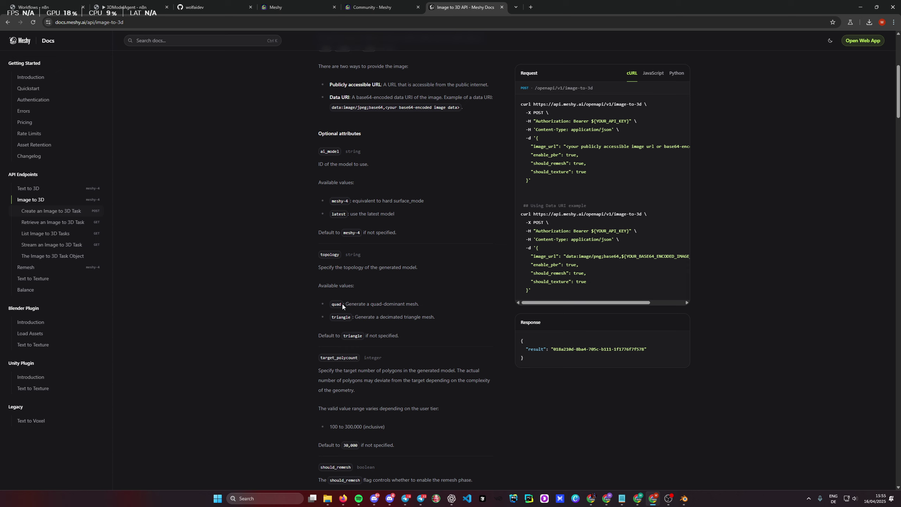
{"action": "scroll", "coordinate": [409, 315], "scroll_direction": "down", "scroll_amount": 5}
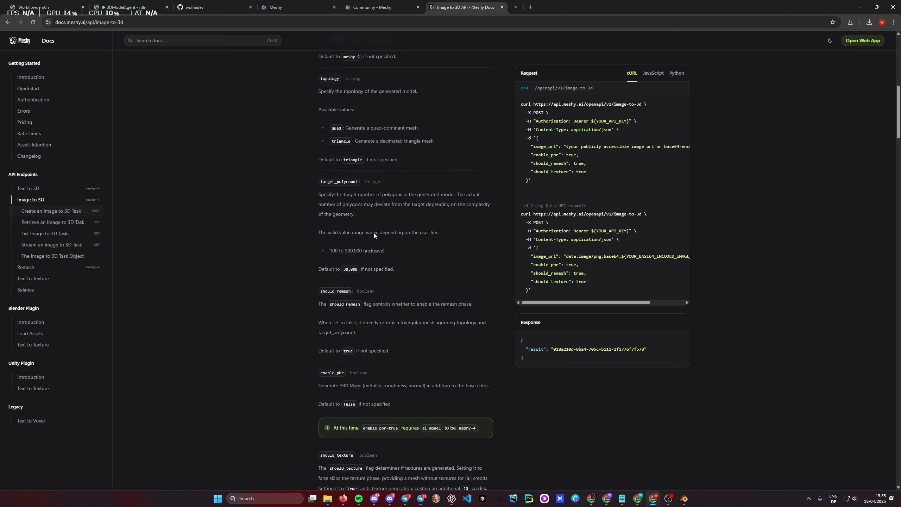
{"action": "left_click_drag", "start_coordinate": [335, 181], "coordinate": [358, 180]}
{"action": "scroll", "coordinate": [410, 227], "scroll_direction": "down", "scroll_amount": 2}
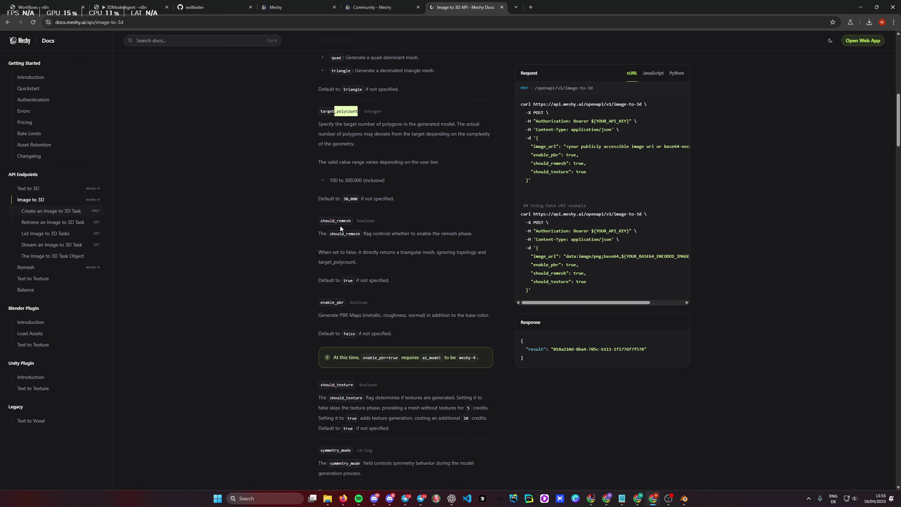
{"action": "left_click_drag", "start_coordinate": [327, 221], "coordinate": [351, 220]}
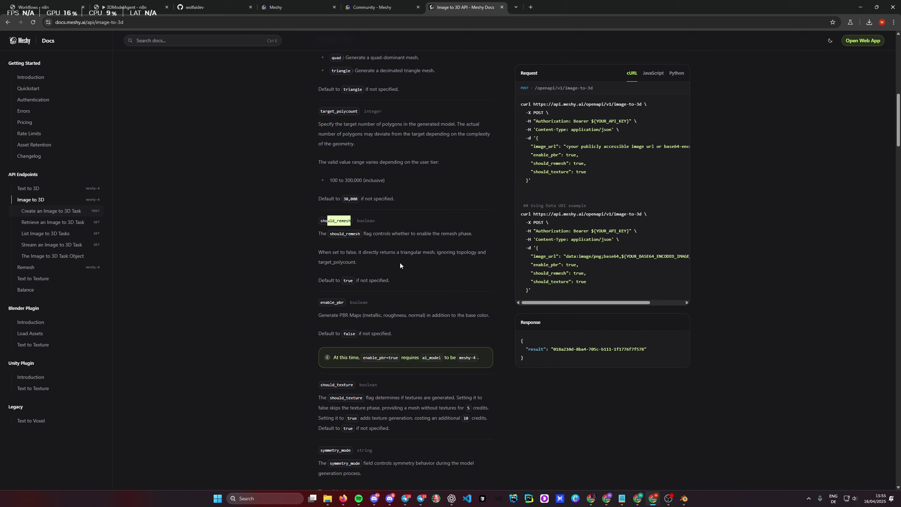
{"action": "scroll", "coordinate": [416, 323], "scroll_direction": "up", "scroll_amount": 8}
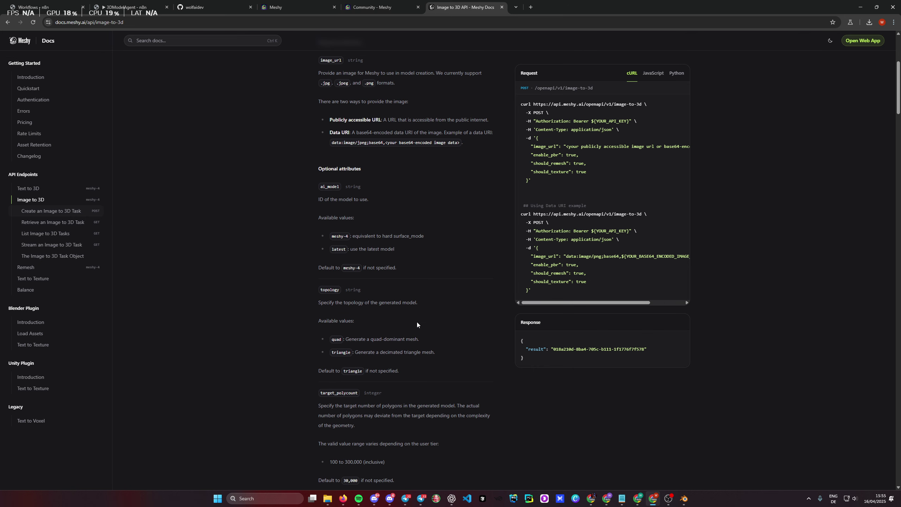
Step: Switch to the 3DModelAgent workflow in n8n and review the image_url, ai_model, should_texture and symmetry_mode entries in the HTTP Request's JSON body
{"action": "left_click", "coordinate": [125, 7]}
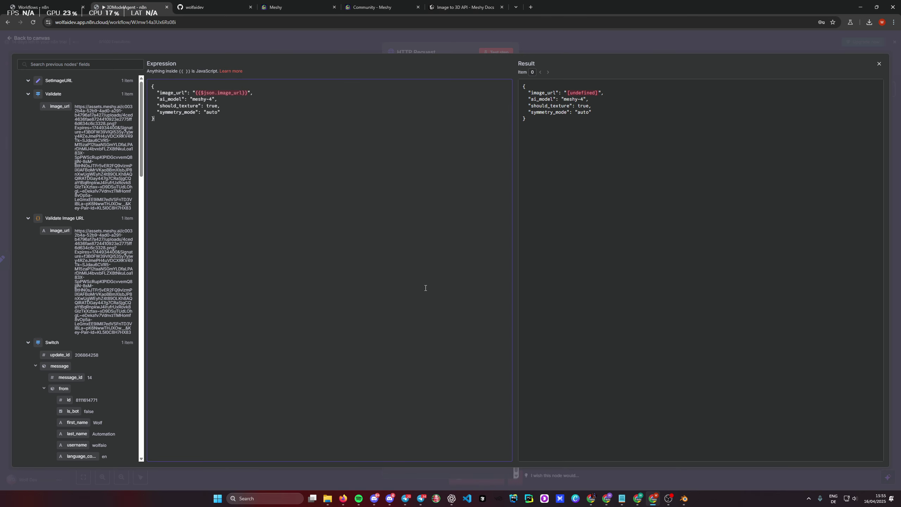
{"action": "left_click", "coordinate": [245, 225]}
{"action": "left_click_drag", "start_coordinate": [250, 93], "coordinate": [193, 93]}
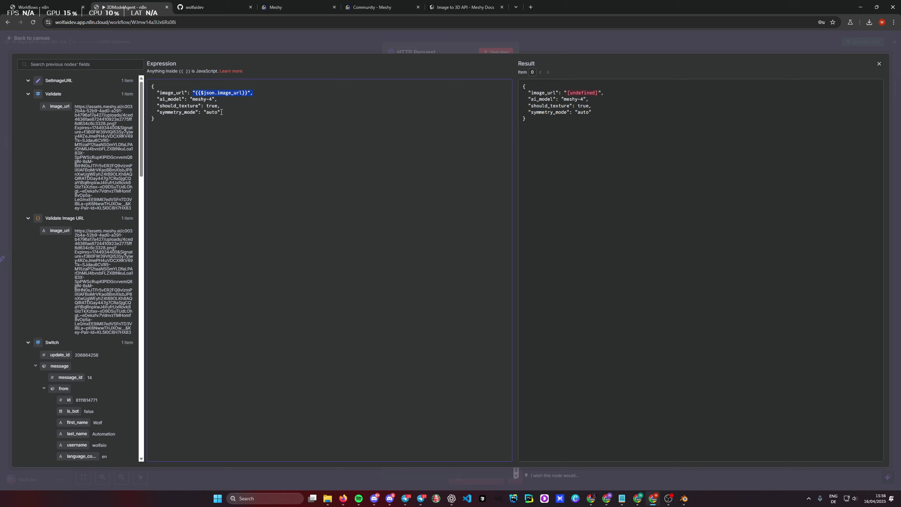
{"action": "left_click", "coordinate": [248, 93]}
{"action": "left_click_drag", "start_coordinate": [247, 92], "coordinate": [215, 93]}
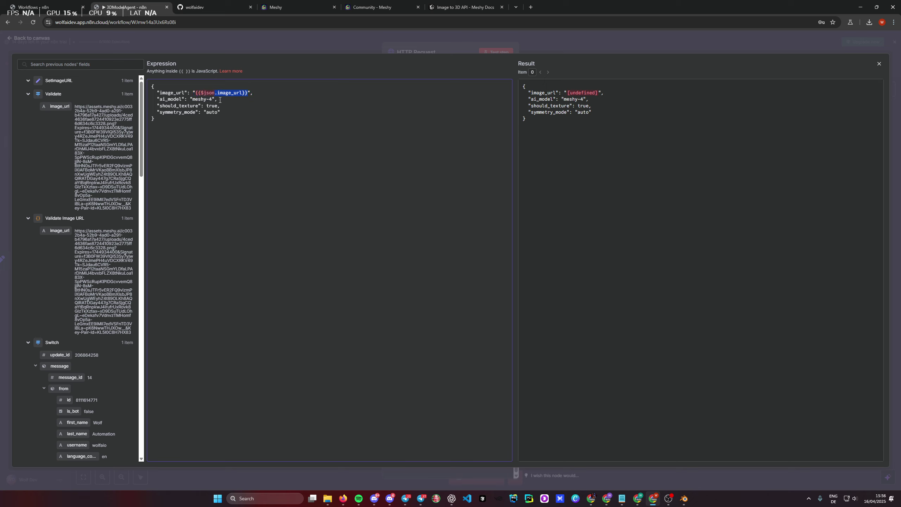
{"action": "left_click", "coordinate": [259, 169]}
{"action": "left_click_drag", "start_coordinate": [191, 99], "coordinate": [160, 106]}
{"action": "left_click", "coordinate": [194, 143]}
{"action": "left_click", "coordinate": [196, 142]}
{"action": "left_click", "coordinate": [561, 40]}
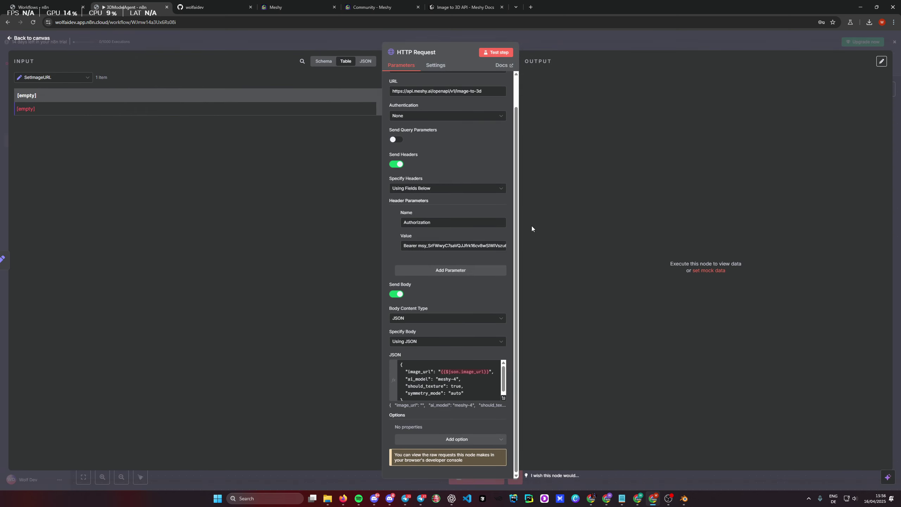
{"action": "left_click", "coordinate": [593, 41]}
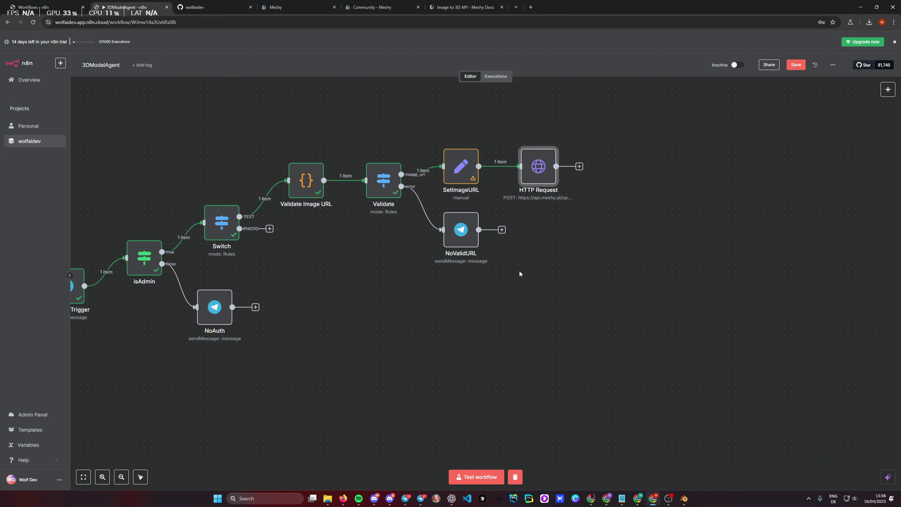
Step: Rearrange the canvas by moving HTTP Request down and away from SetImageURL and shifting the SetImageURL and NoValidURL nodes up
{"action": "left_click_drag", "start_coordinate": [541, 172], "coordinate": [596, 299]}
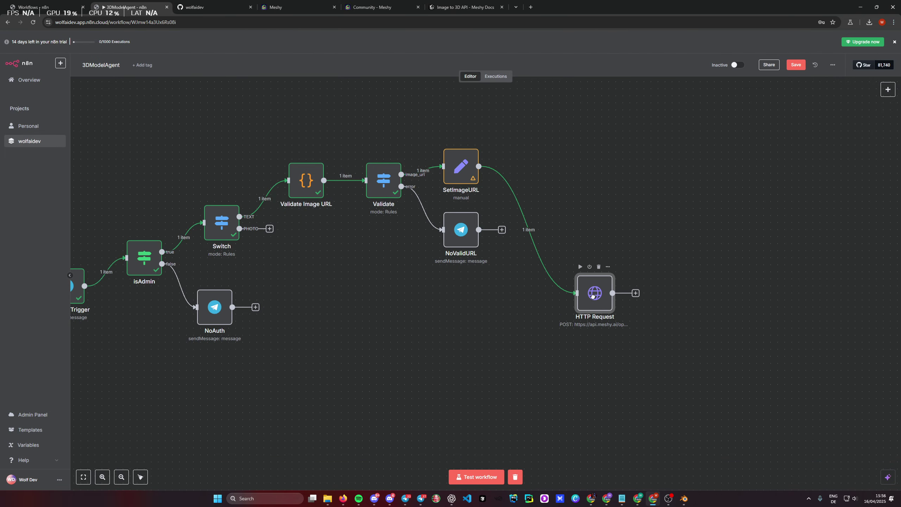
{"action": "scroll", "coordinate": [520, 368], "scroll_direction": "down", "scroll_amount": 2}
{"action": "scroll", "coordinate": [491, 311], "scroll_direction": "up", "scroll_amount": 3}
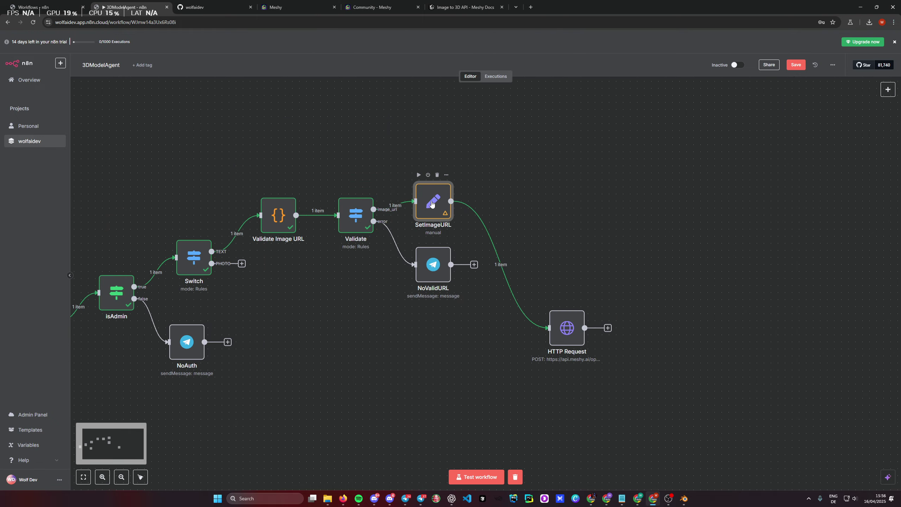
{"action": "left_click_drag", "start_coordinate": [433, 266], "coordinate": [425, 245]}
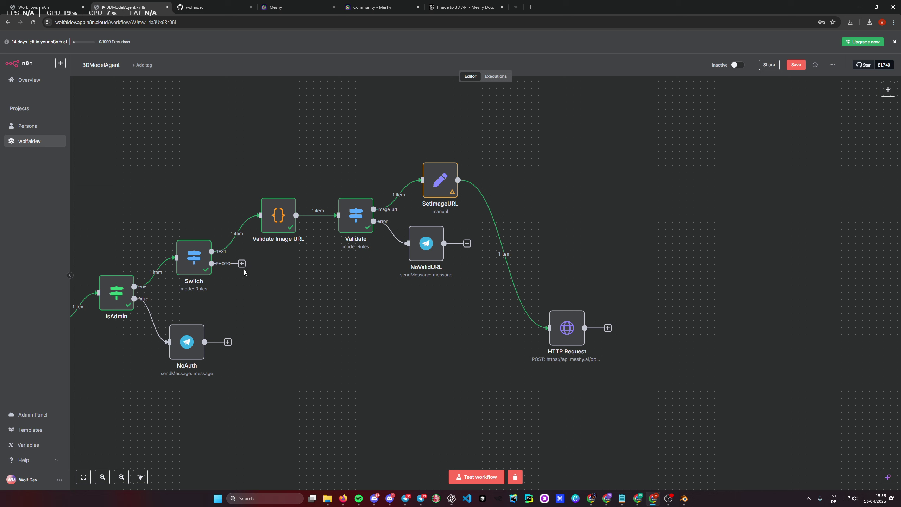
Step: Add an Extract from File node with the Move file to base64 string action to the Switch node's PHOTO output
{"action": "mouse_move", "coordinate": [229, 227]}
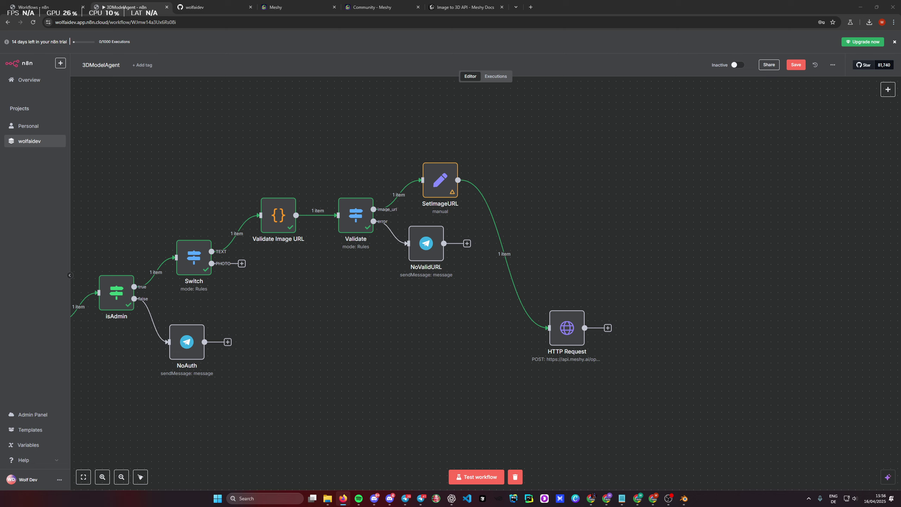
{"action": "left_click", "coordinate": [243, 268]}
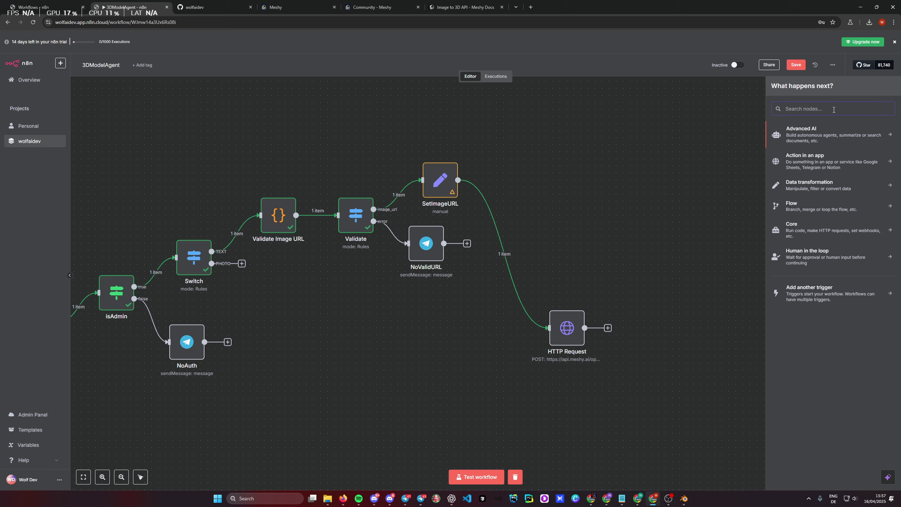
{"action": "type", "text": "convert"}
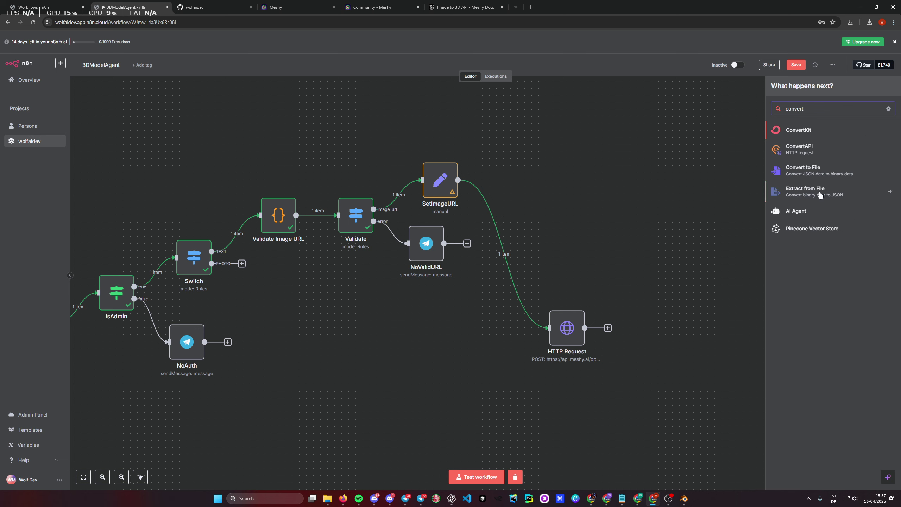
{"action": "left_click", "coordinate": [820, 195]}
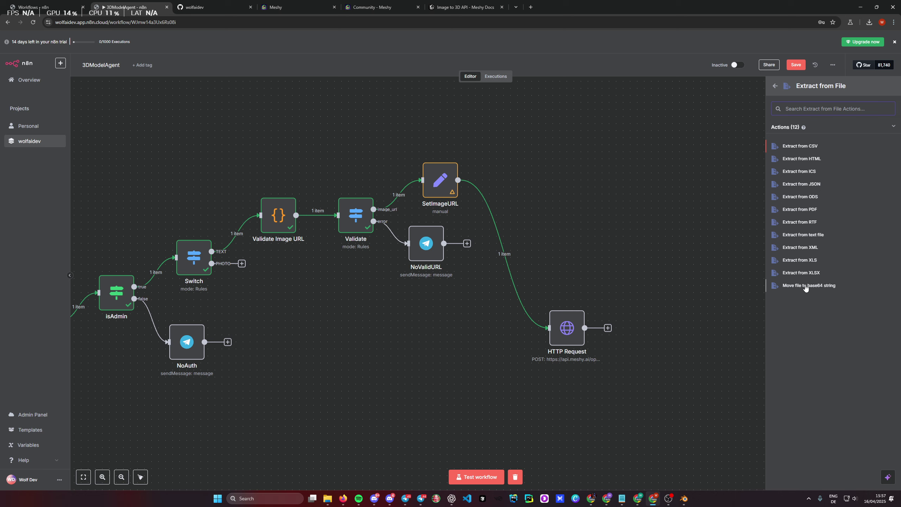
{"action": "left_click", "coordinate": [818, 286]}
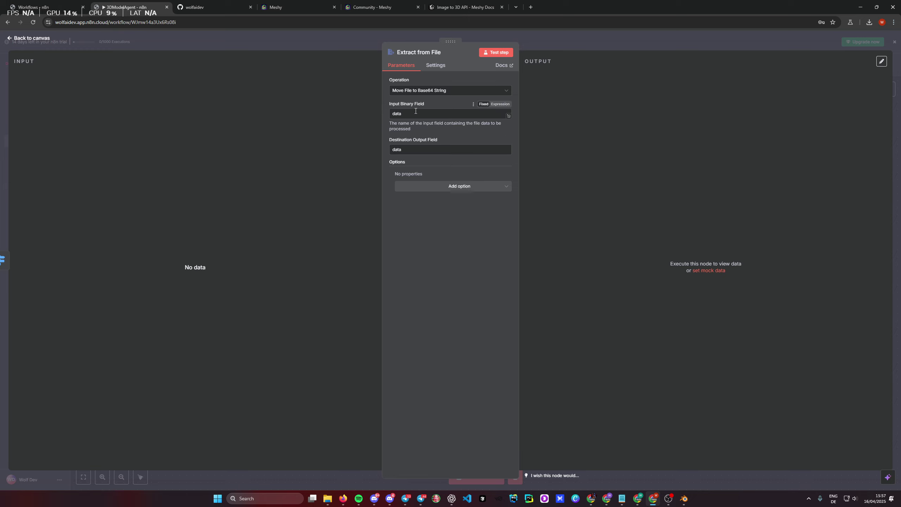
Step: Set the extraction node's destination output field to image_url and rename the node Get Base64
{"action": "double_click", "coordinate": [409, 114]}
{"action": "key", "text": "Tab"}
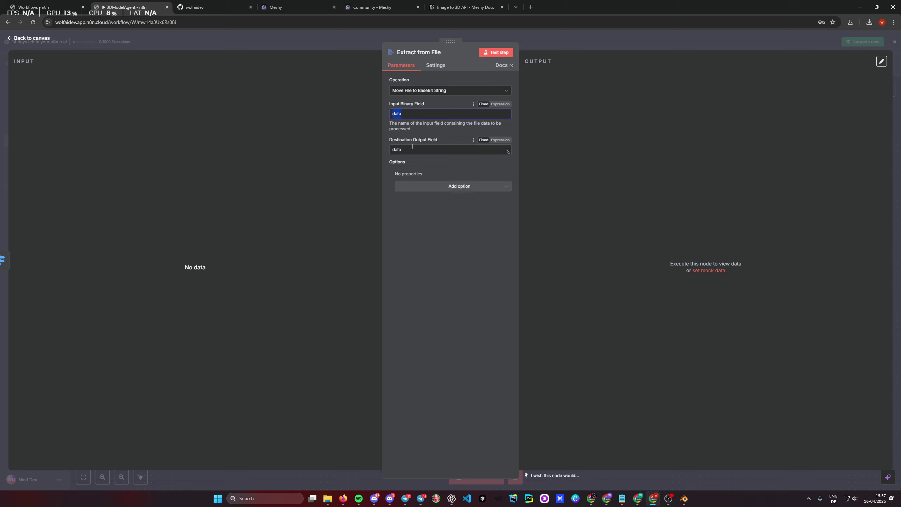
{"action": "type", "text": "image_"}
{"action": "left_click", "coordinate": [421, 54]}
{"action": "type", "text": "Get Base64"}
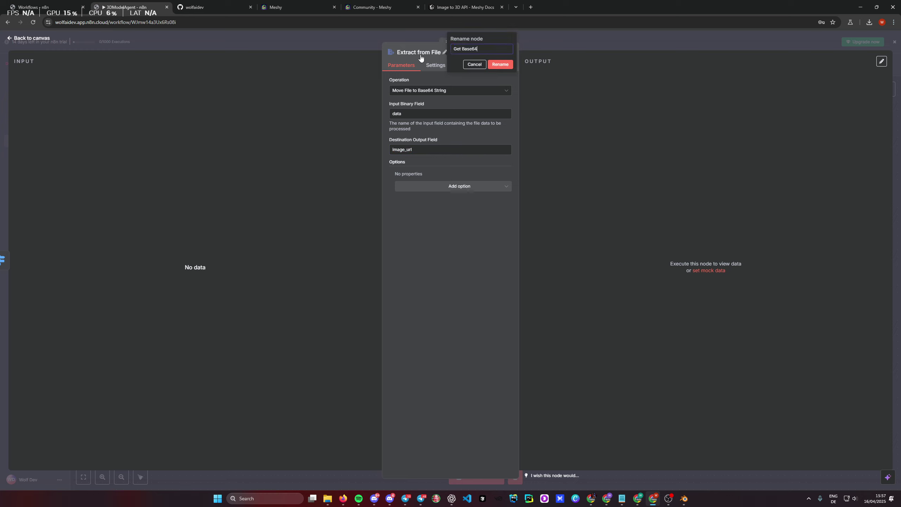
{"action": "left_click", "coordinate": [494, 65]}
{"action": "left_click", "coordinate": [554, 44]}
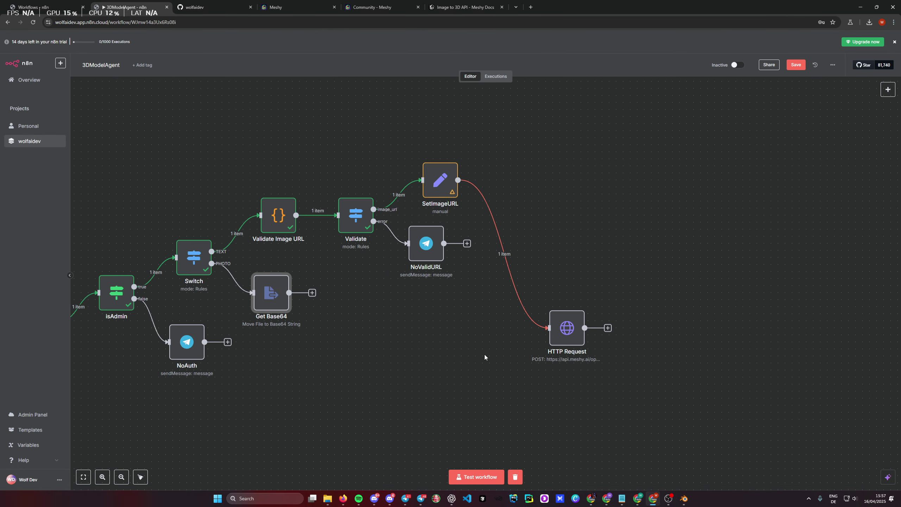
Step: Reposition the Get Base64 and HTTP Request nodes on the canvas to leave room between them
{"action": "scroll", "coordinate": [461, 320], "scroll_direction": "down", "scroll_amount": 3}
{"action": "left_click_drag", "start_coordinate": [268, 193], "coordinate": [282, 200]}
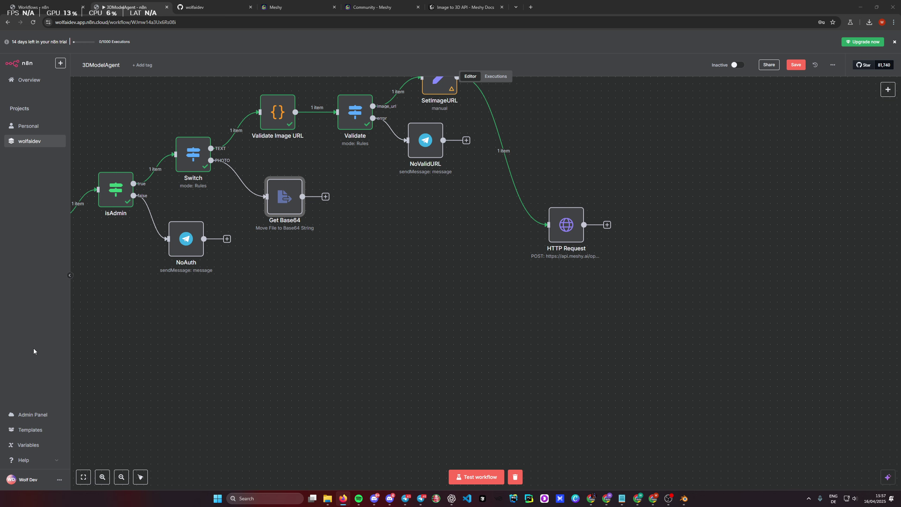
{"action": "left_click_drag", "start_coordinate": [558, 301], "coordinate": [558, 363]}
{"action": "left_click_drag", "start_coordinate": [568, 285], "coordinate": [554, 265]}
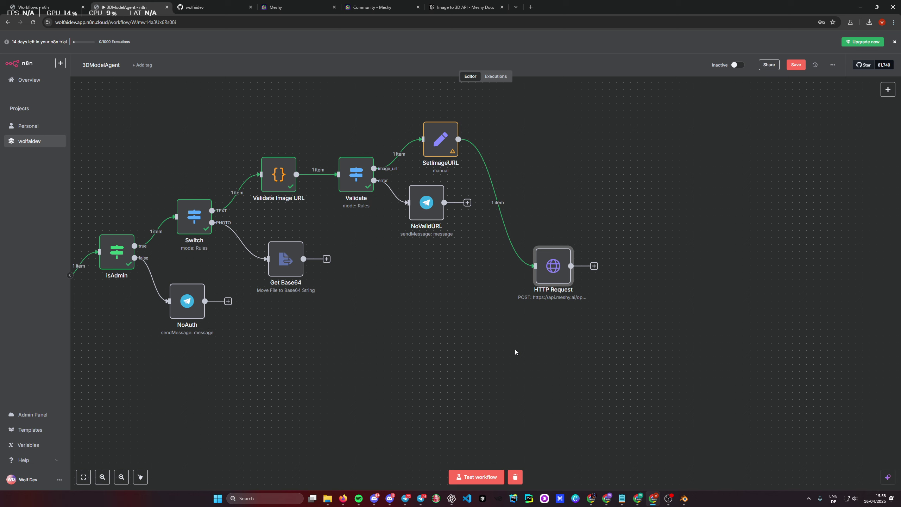
Step: Add an Edit Fields (Set) node after the Get Base64 node
{"action": "left_click", "coordinate": [327, 259]}
{"action": "type", "text": "set"}
{"action": "left_click", "coordinate": [795, 129]}
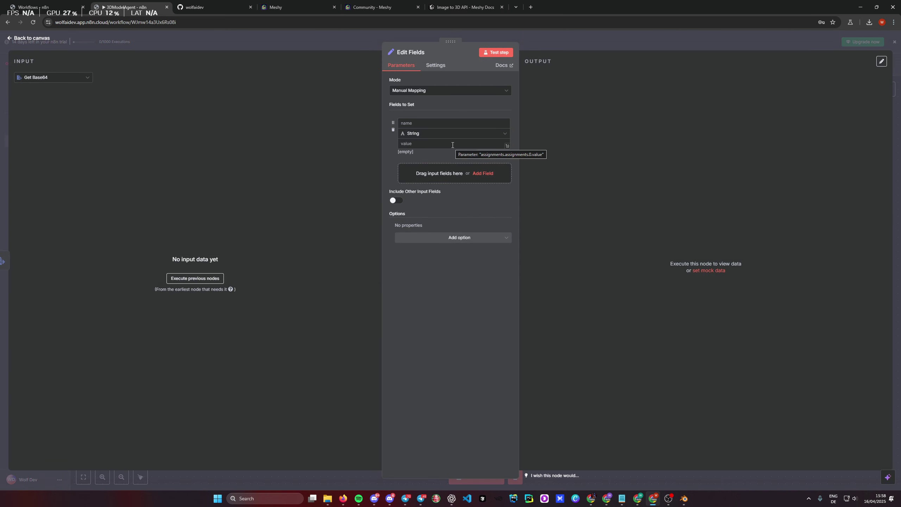
Step: Define a string field image_url with the expression data:image/jpeg;base64,{{ $json.image_url }} in the Edit Fields node
{"action": "left_click", "coordinate": [438, 123]}
{"action": "type", "text": "imag"}
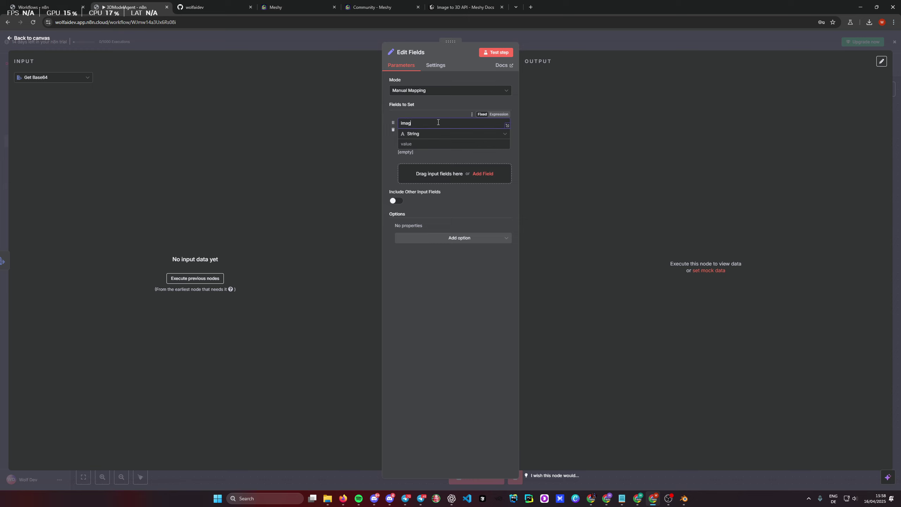
{"action": "type", "text": "e.url"}
{"action": "key", "text": "Tab"}
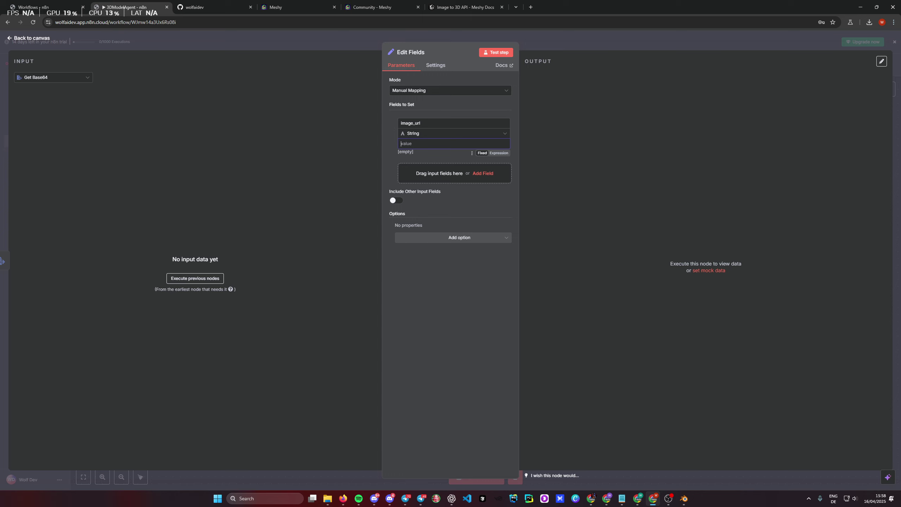
{"action": "left_click", "coordinate": [491, 153]}
{"action": "type", "text": "data:image/jpeg;base64,{{ $json.image_url }}"}
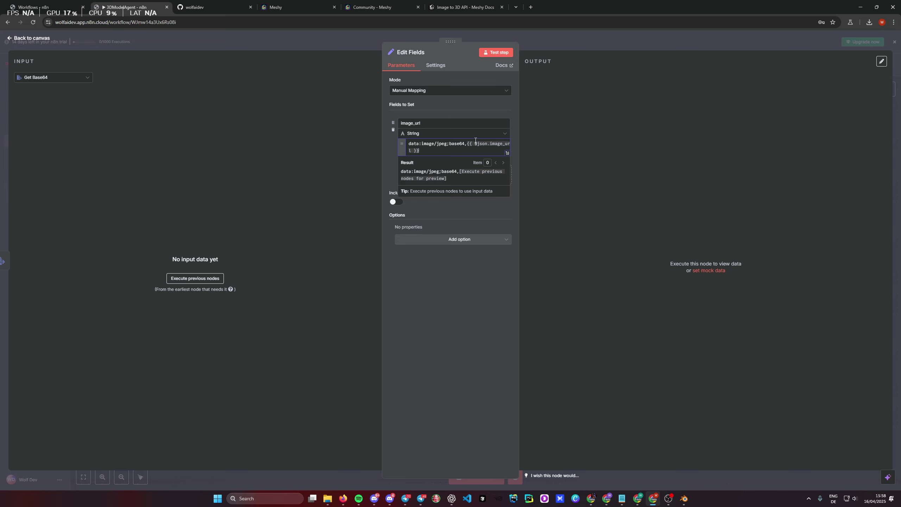
{"action": "left_click_drag", "start_coordinate": [467, 142], "coordinate": [393, 142]}
{"action": "left_click", "coordinate": [425, 154]}
Step: Rename the Edit Fields node Prepend Base64 and connect its output to the HTTP Request node
{"action": "left_click", "coordinate": [416, 53]}
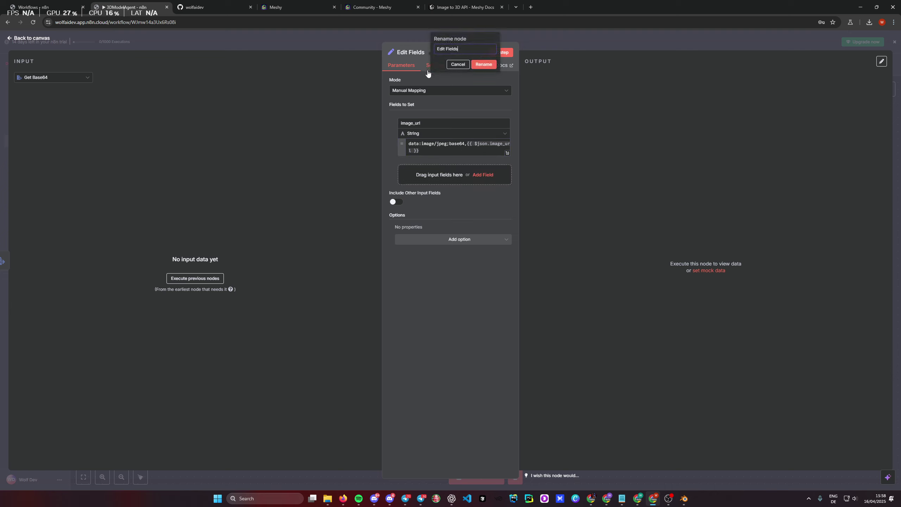
{"action": "key", "text": "ctrl+a"}
{"action": "type", "text": "Prepr"}
{"action": "type", "text": "nd Base64"}
{"action": "left_click", "coordinate": [482, 64]}
{"action": "left_click", "coordinate": [563, 50]}
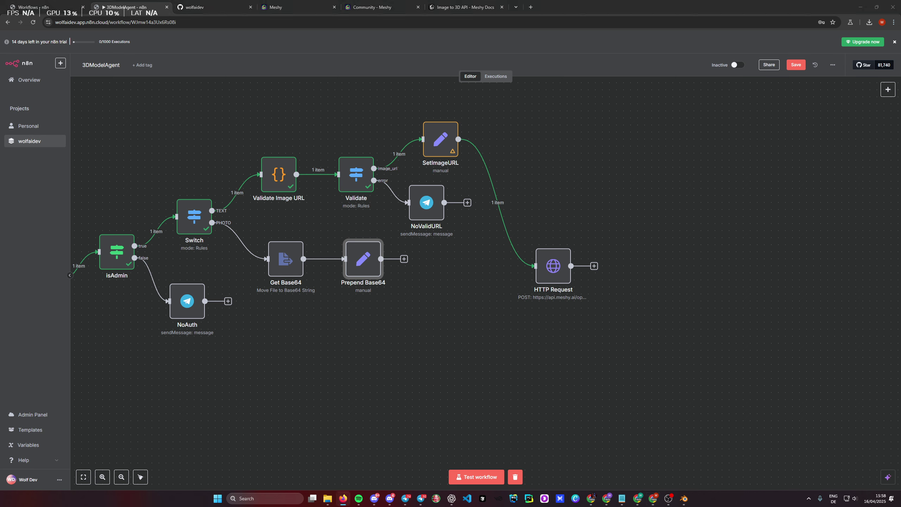
{"action": "left_click_drag", "start_coordinate": [404, 258], "coordinate": [543, 268]}
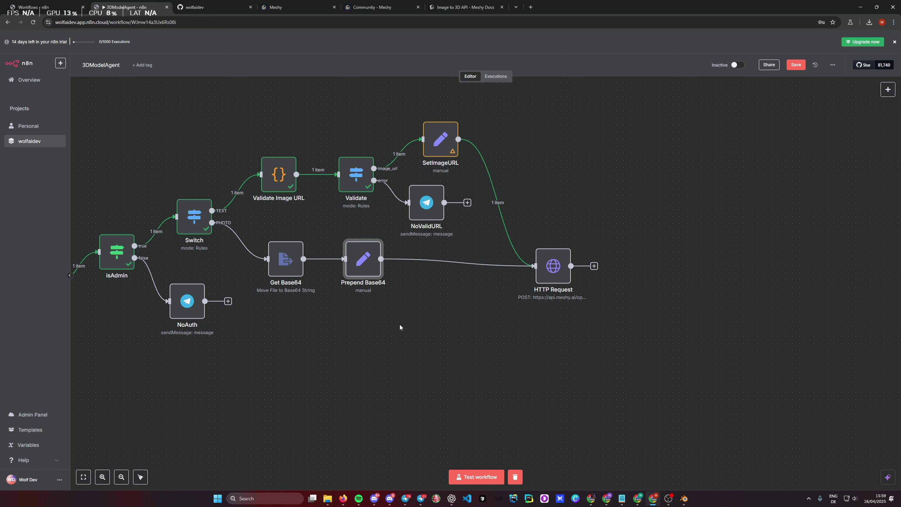
Step: Check the image_url expression in the HTTP Request's JSON body and start a test run of the workflow
{"action": "double_click", "coordinate": [565, 275]}
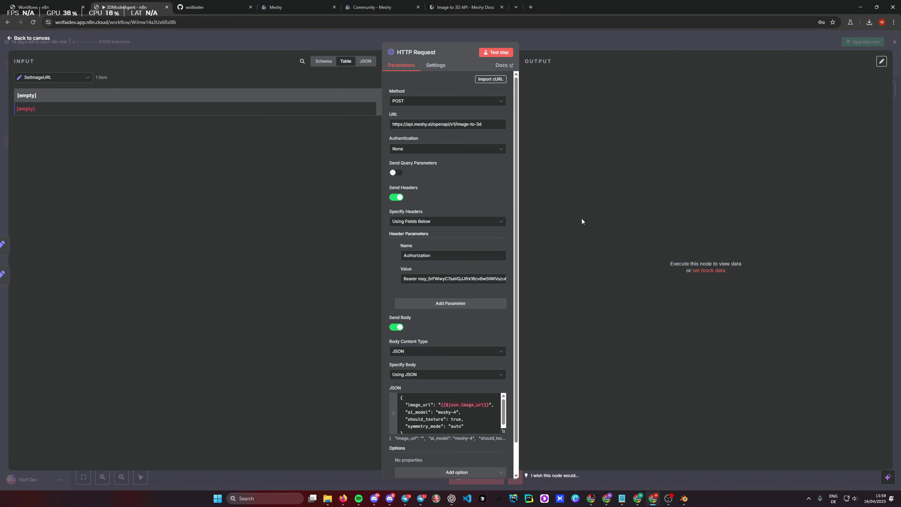
{"action": "scroll", "coordinate": [462, 355], "scroll_direction": "down", "scroll_amount": 1}
{"action": "left_click_drag", "start_coordinate": [495, 372], "coordinate": [441, 373]}
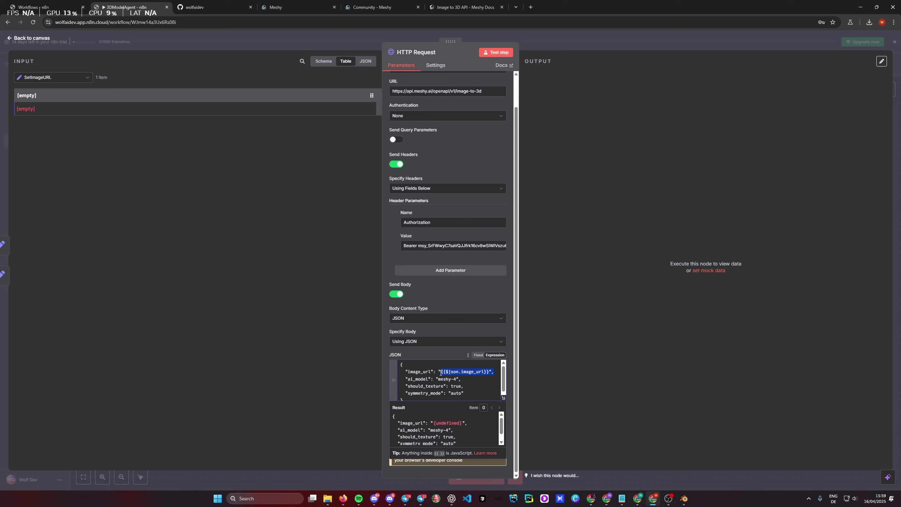
{"action": "left_click", "coordinate": [456, 386]}
{"action": "left_click", "coordinate": [579, 32]}
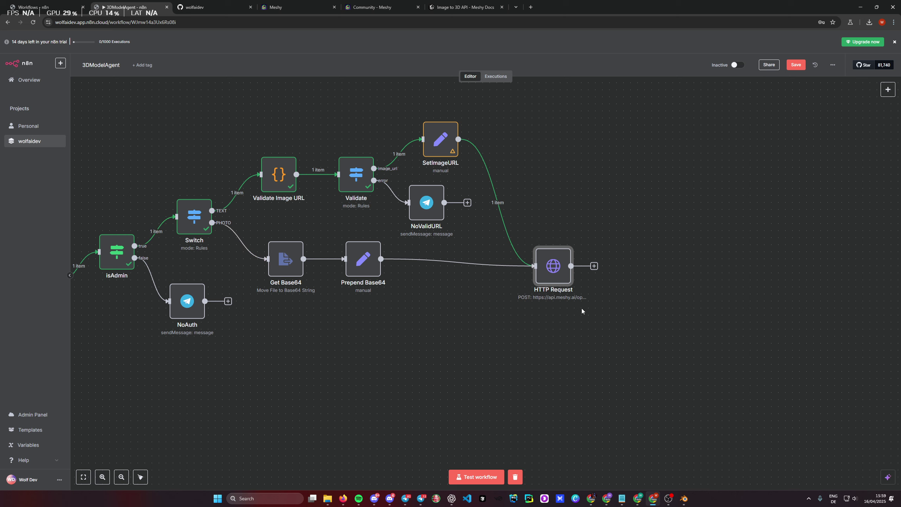
{"action": "left_click", "coordinate": [478, 476]}
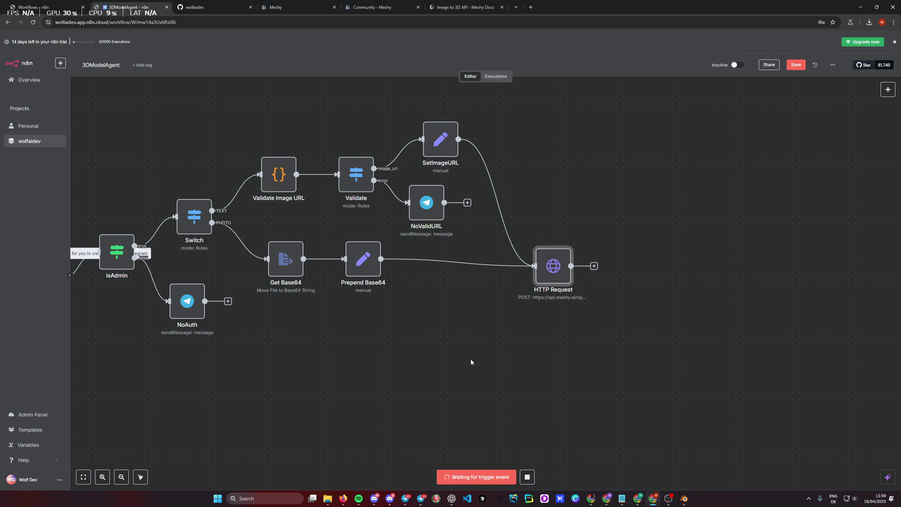
Step: Review the HTTP Request node's URL, header and JSON body settings
{"action": "double_click", "coordinate": [552, 265]}
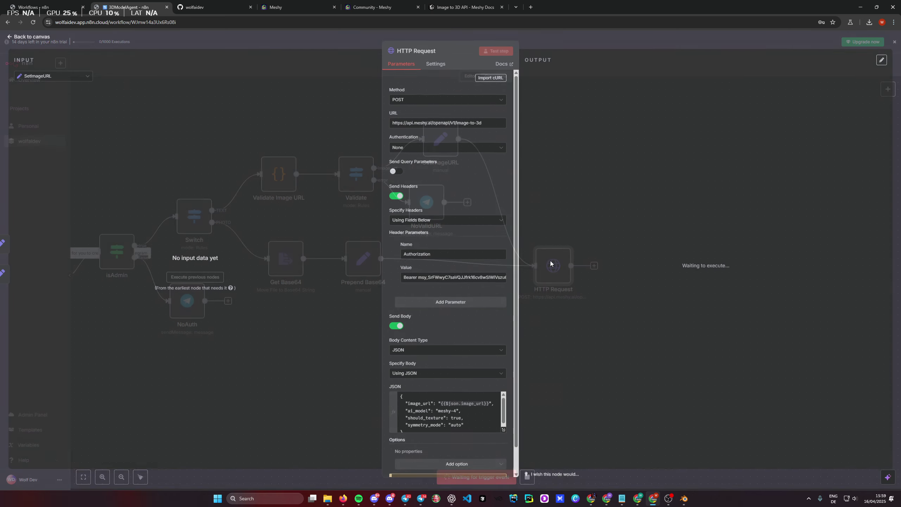
{"action": "scroll", "coordinate": [499, 251], "scroll_direction": "down", "scroll_amount": 2}
{"action": "scroll", "coordinate": [499, 251], "scroll_direction": "up", "scroll_amount": 2}
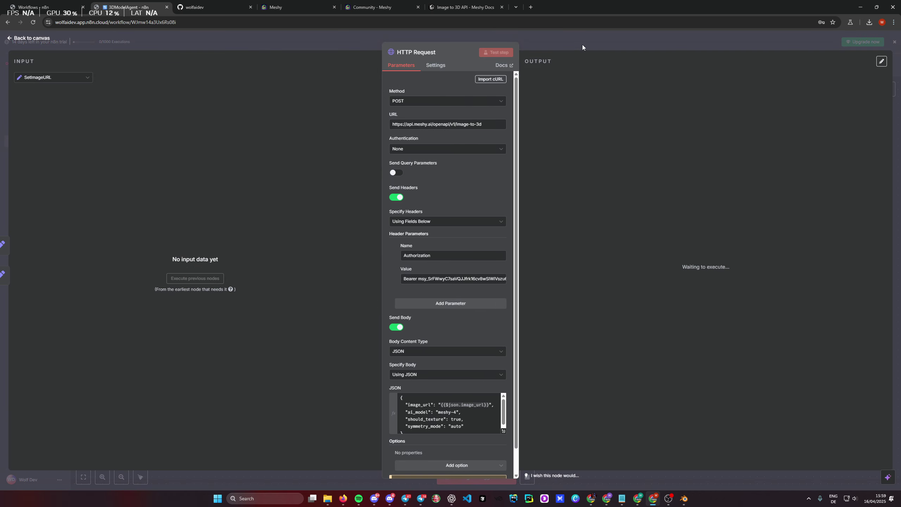
{"action": "left_click", "coordinate": [582, 44]}
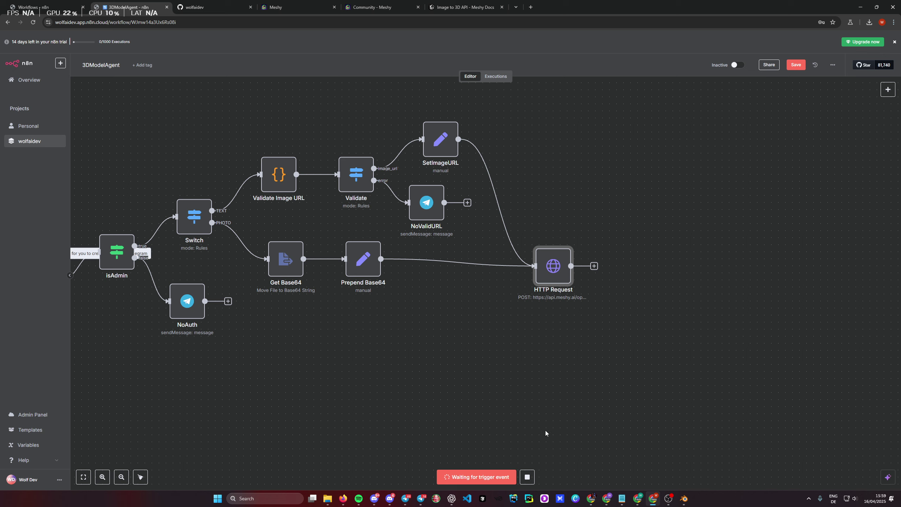
Step: Switch to Telegram, copy the dog statue image from the chat and send it to the bot as a compressed image
{"action": "left_click", "coordinate": [421, 498]}
{"action": "scroll", "coordinate": [344, 313], "scroll_direction": "up", "scroll_amount": 10}
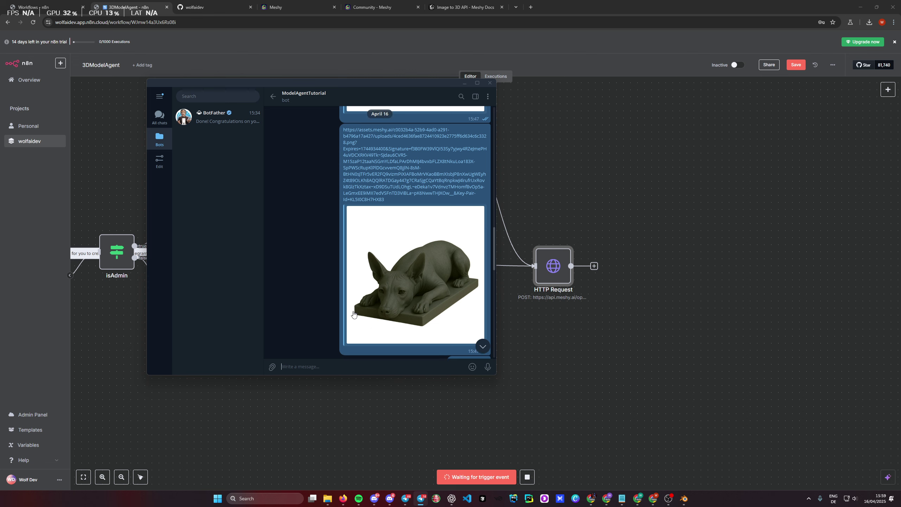
{"action": "left_click", "coordinate": [395, 270]}
{"action": "right_click", "coordinate": [360, 239]}
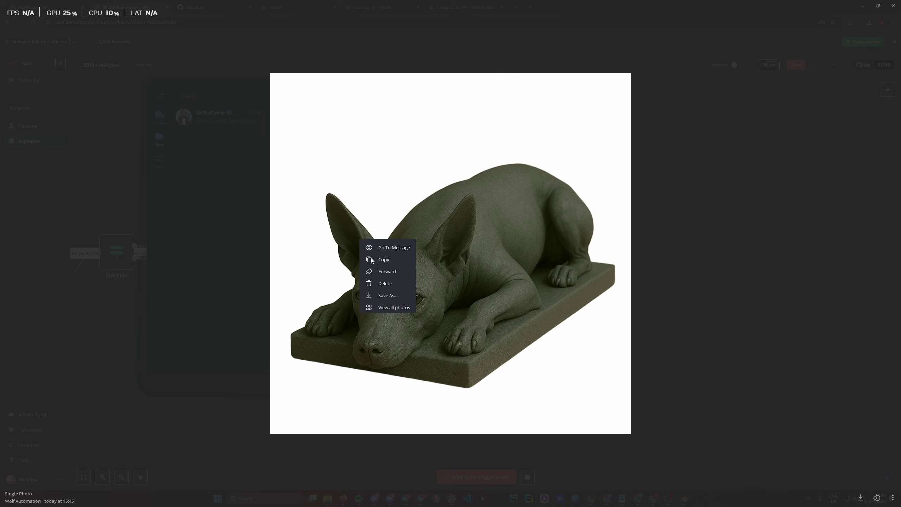
{"action": "key", "text": "Escape"}
{"action": "left_click", "coordinate": [259, 276]}
{"action": "key", "text": "ctrl+v"}
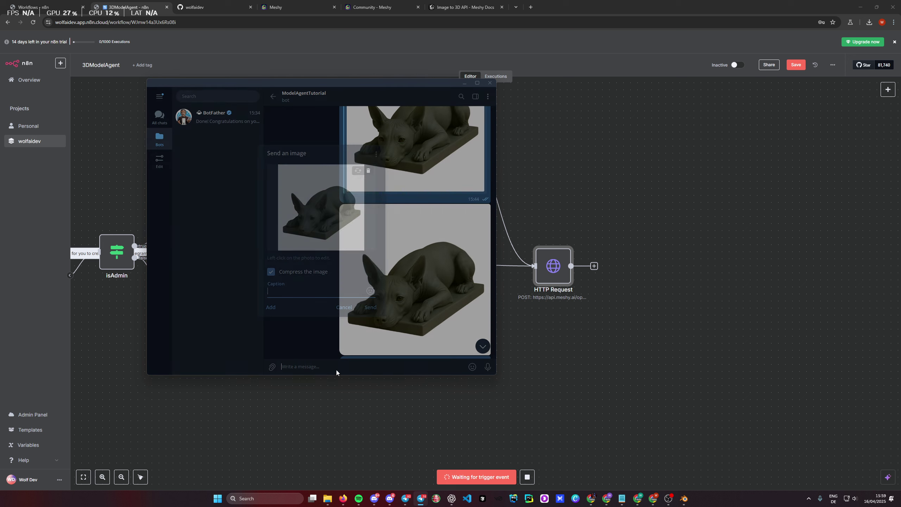
{"action": "left_click", "coordinate": [363, 305]}
{"action": "left_click", "coordinate": [554, 320]}
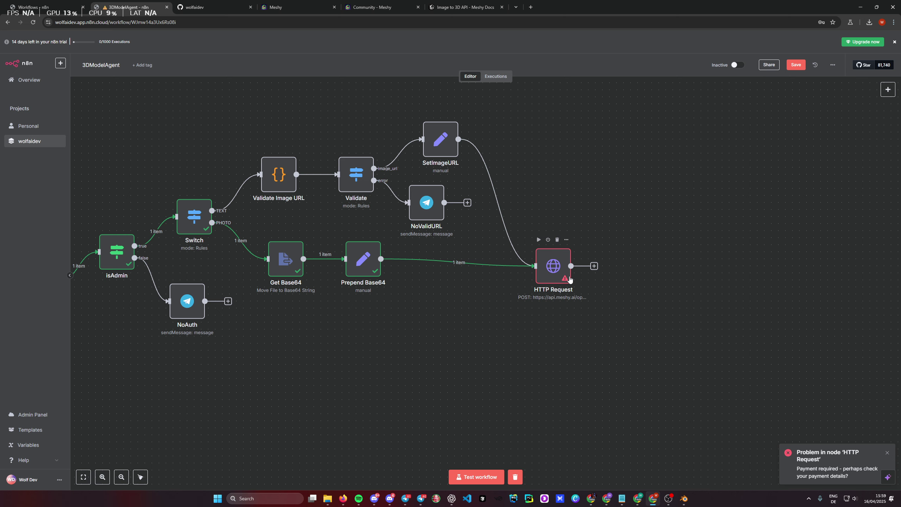
Step: Inspect the input and output of the Prepend Base64 node and the error details of the HTTP Request node
{"action": "double_click", "coordinate": [363, 259]}
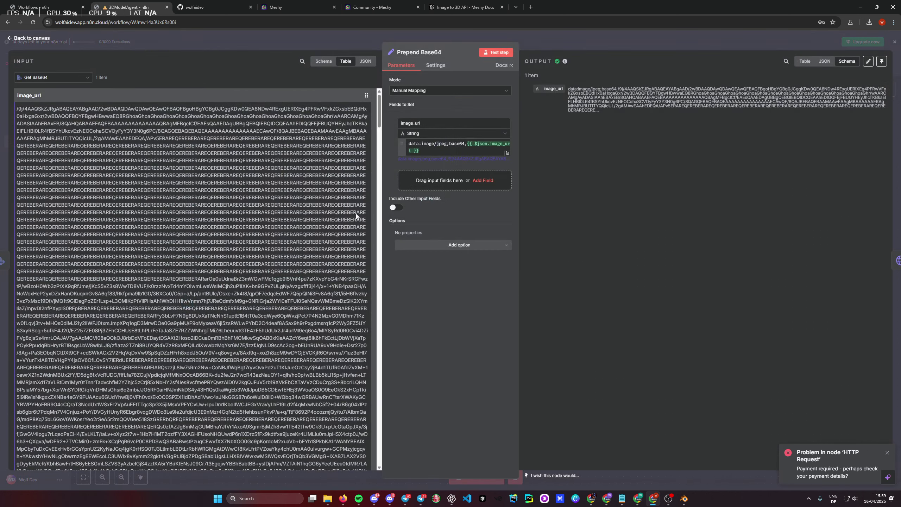
{"action": "scroll", "coordinate": [206, 263], "scroll_direction": "down", "scroll_amount": 10}
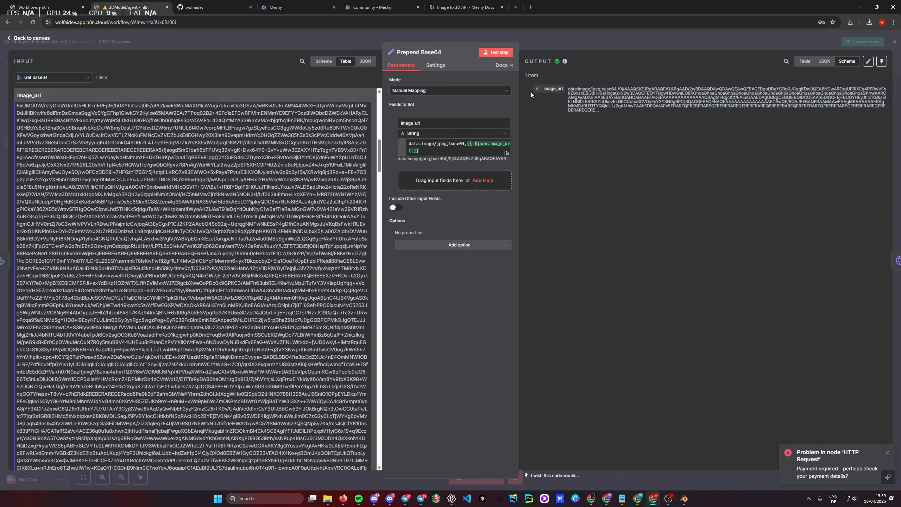
{"action": "left_click", "coordinate": [592, 41]}
{"action": "double_click", "coordinate": [554, 263]}
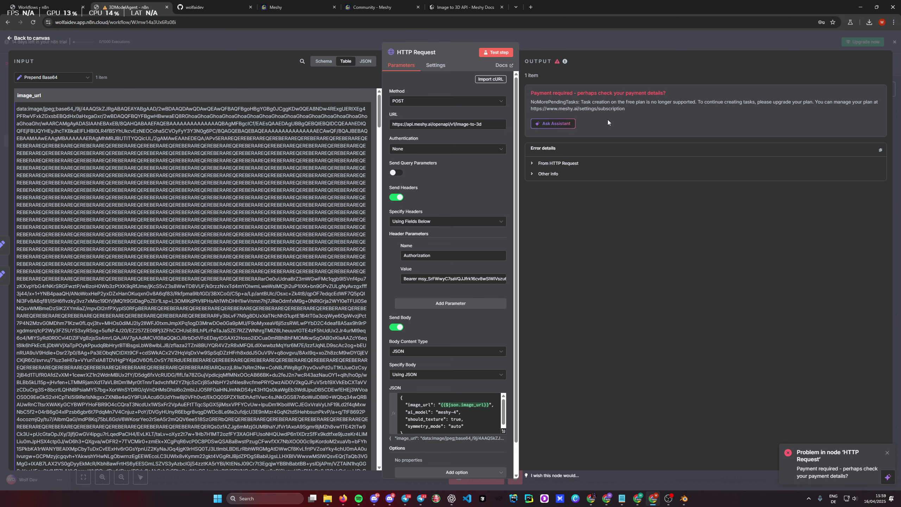
{"action": "left_click", "coordinate": [607, 37]}
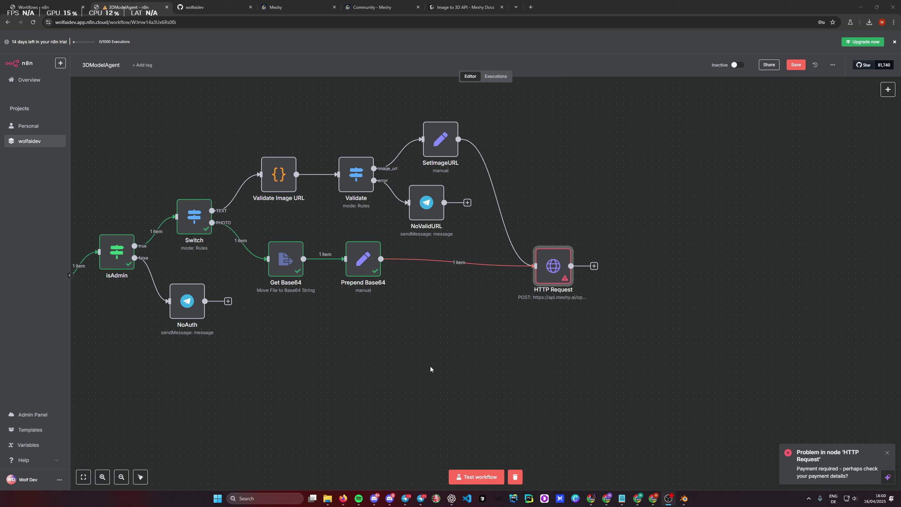
Step: Replace the API key after Bearer in the HTTP Request node's Authorization header value with another Meshy API key
{"action": "double_click", "coordinate": [549, 267]}
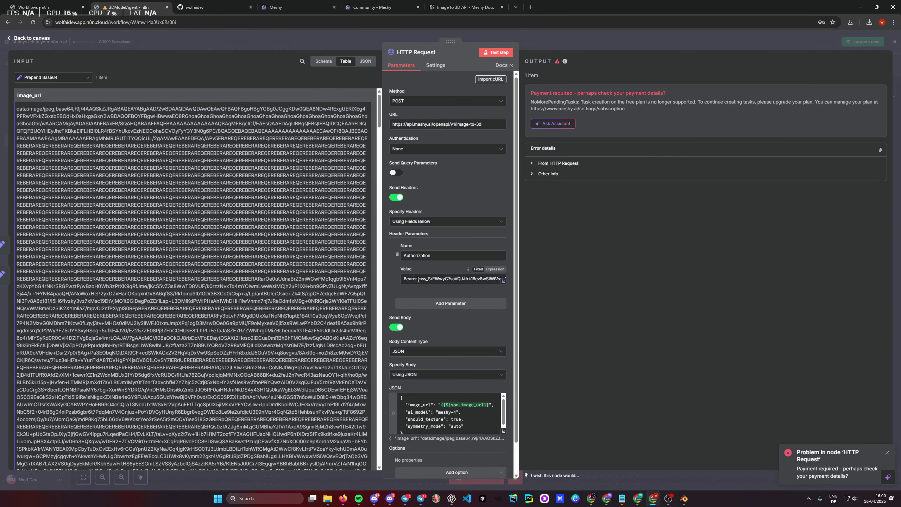
{"action": "left_click_drag", "start_coordinate": [418, 279], "coordinate": [499, 277]}
{"action": "key", "text": "ctrl+v"}
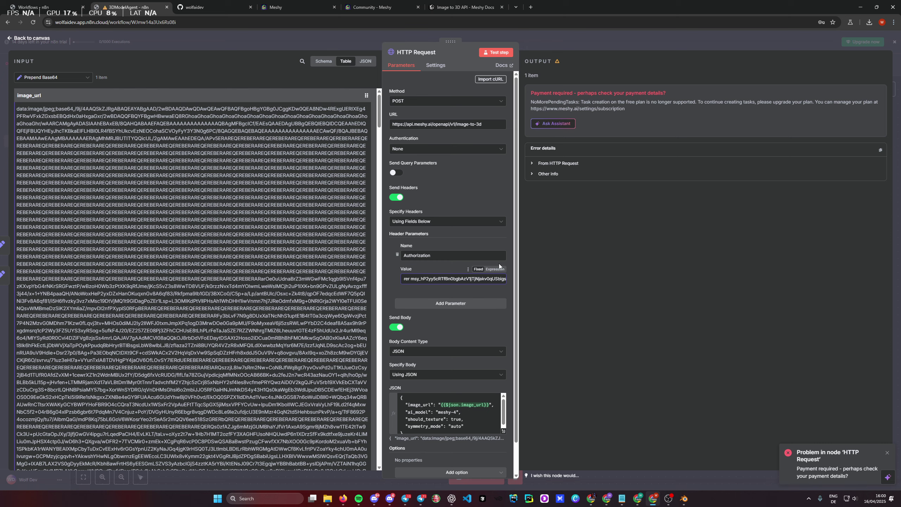
{"action": "left_click", "coordinate": [577, 43]}
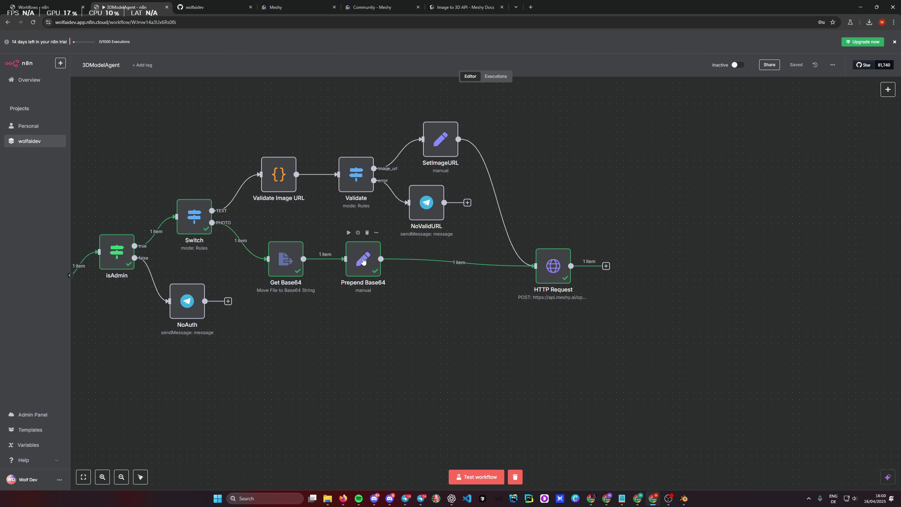
Step: Check the result returned in the HTTP Request node's output
{"action": "double_click", "coordinate": [552, 273]}
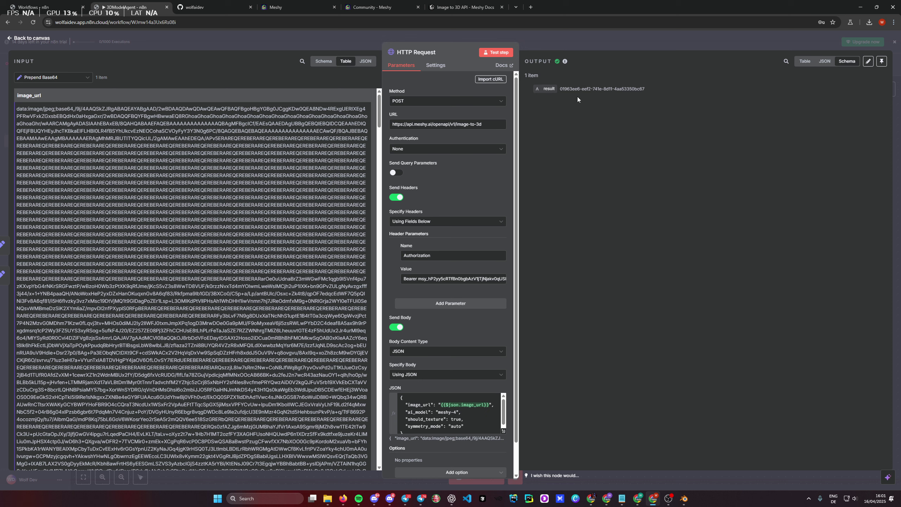
{"action": "left_click", "coordinate": [597, 43]}
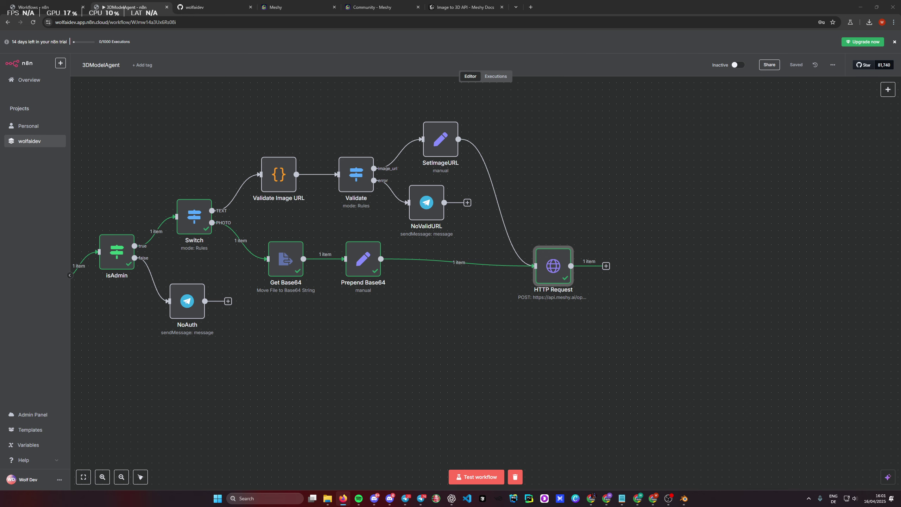
{"action": "left_click", "coordinate": [666, 300]}
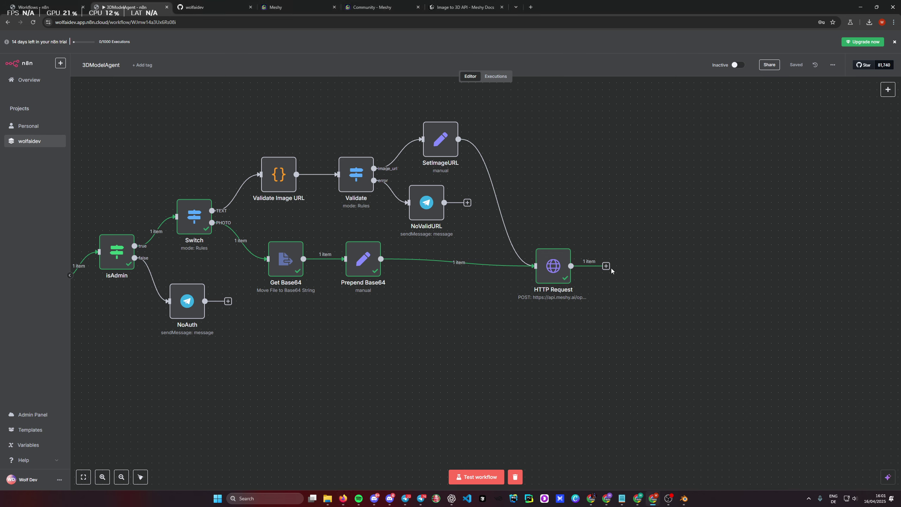
Step: Duplicate the NoValidURL Telegram node and connect the HTTP Request node's output to the copy
{"action": "left_click", "coordinate": [606, 266]}
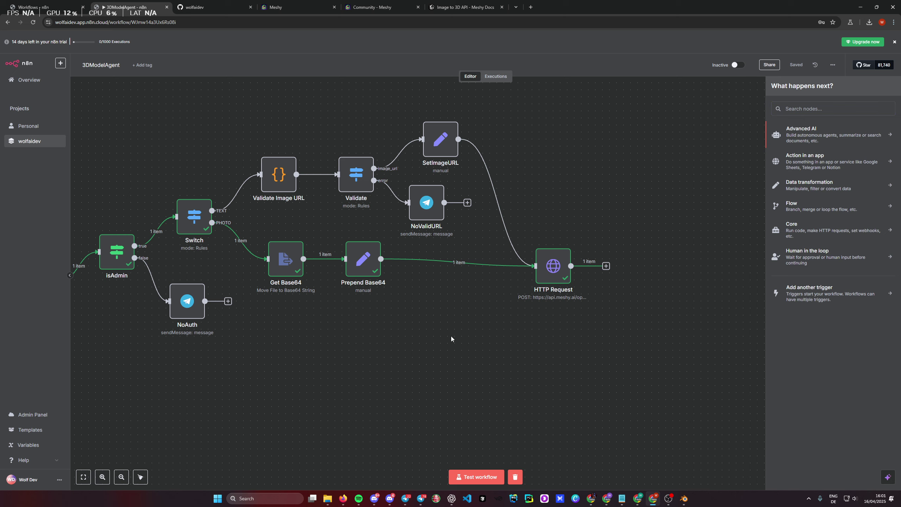
{"action": "mouse_move", "coordinate": [485, 196]}
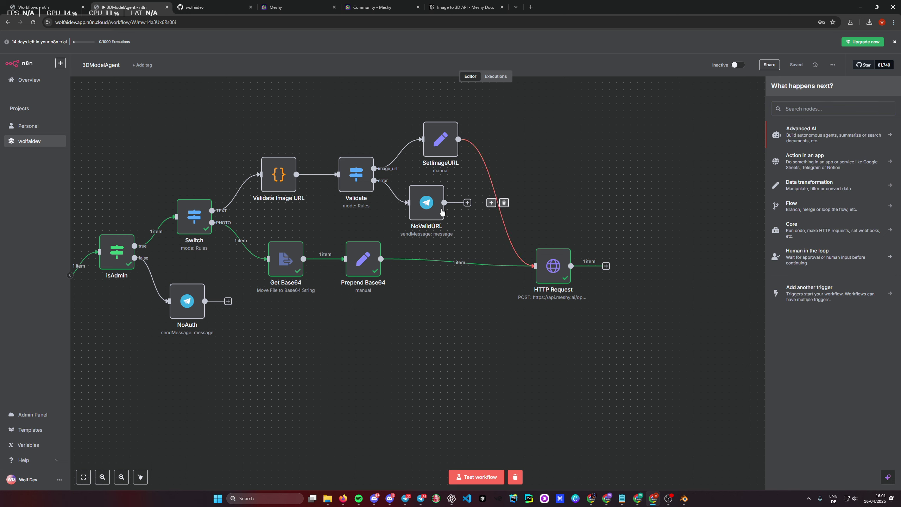
{"action": "left_click", "coordinate": [426, 202]}
{"action": "key", "text": "ctrl+c"}
{"action": "key", "text": "ctrl+v"}
{"action": "left_click_drag", "start_coordinate": [469, 306], "coordinate": [685, 257]}
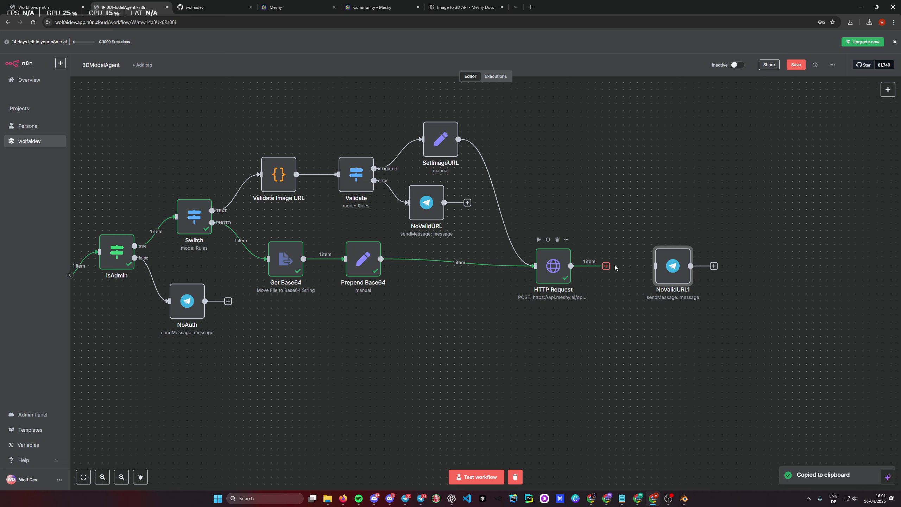
{"action": "left_click_drag", "start_coordinate": [607, 267], "coordinate": [633, 269]}
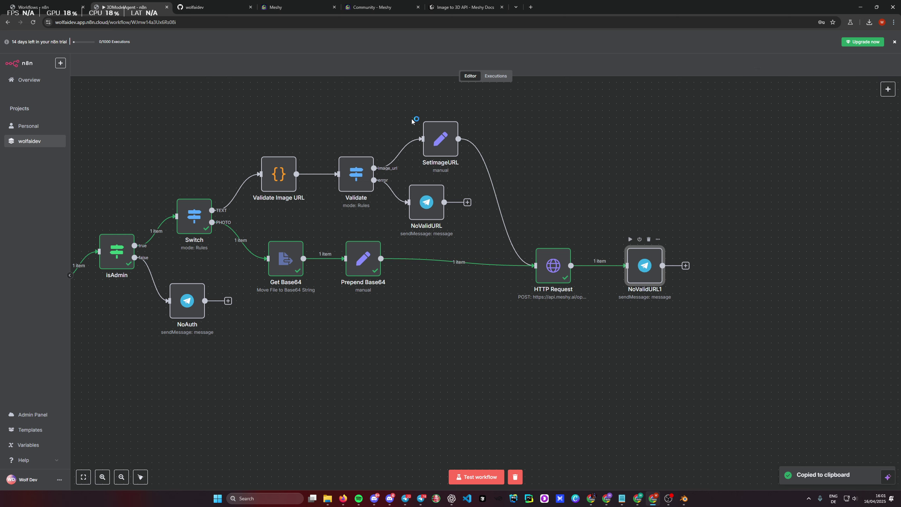
Step: Rename the copied Telegram node TaskStarted and set its text to "✅ 3D Model Task submitted. This may take a while, please be patient."
{"action": "double_click", "coordinate": [638, 266]}
{"action": "left_click", "coordinate": [418, 54]}
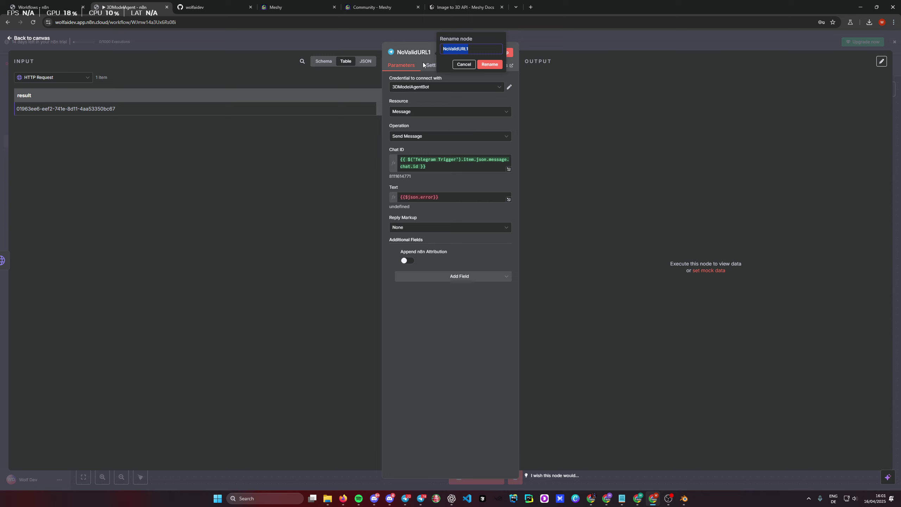
{"action": "type", "text": "TaskStarted"}
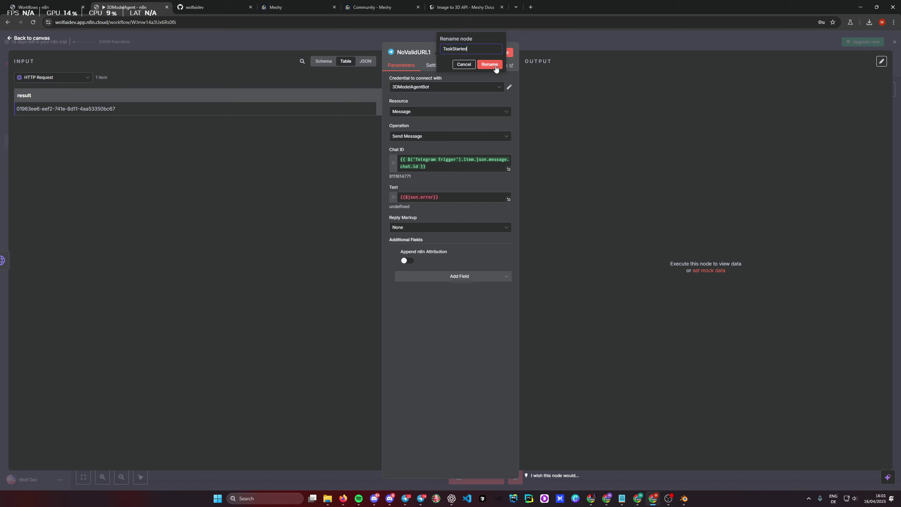
{"action": "key", "text": "Return"}
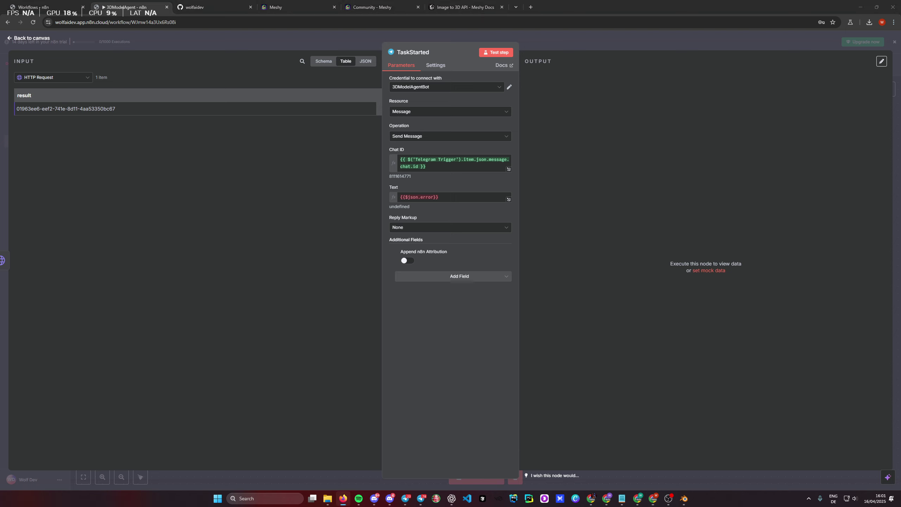
{"action": "left_click", "coordinate": [454, 199]}
{"action": "key", "text": "ctrl+a"}
{"action": "key", "text": "ctrl+v"}
{"action": "left_click", "coordinate": [484, 338]}
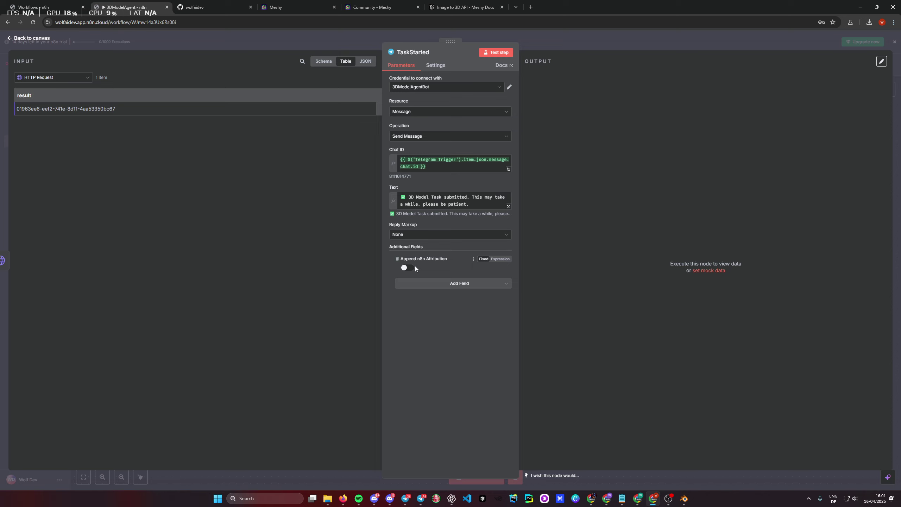
Step: Test the TaskStarted node and check the Telegram bot chat for its message
{"action": "left_click", "coordinate": [450, 88]}
{"action": "left_click", "coordinate": [448, 106]}
{"action": "key", "text": "Escape"}
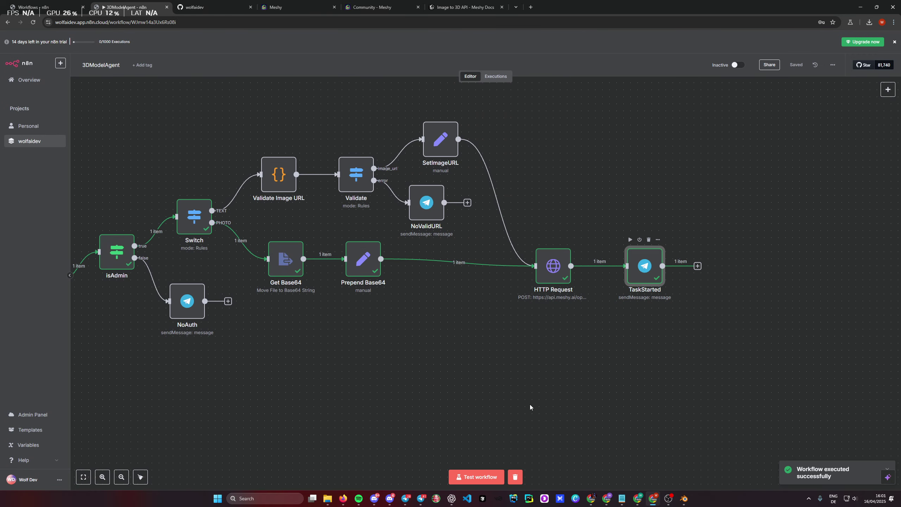
{"action": "key", "text": "alt+Tab"}
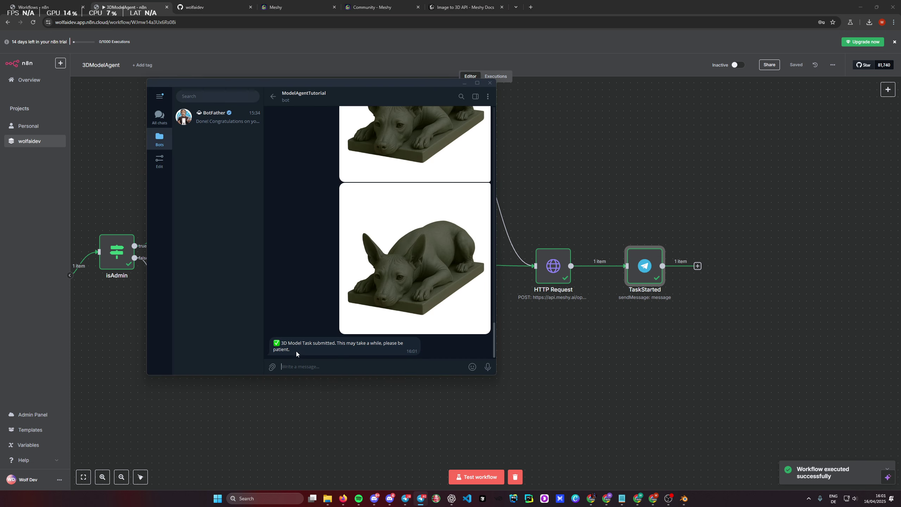
{"action": "left_click", "coordinate": [350, 371]}
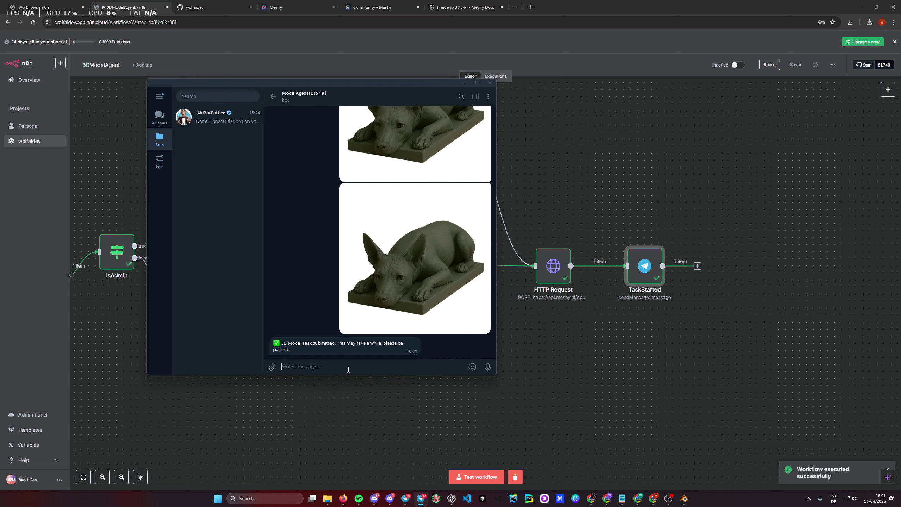
{"action": "left_click", "coordinate": [356, 422]}
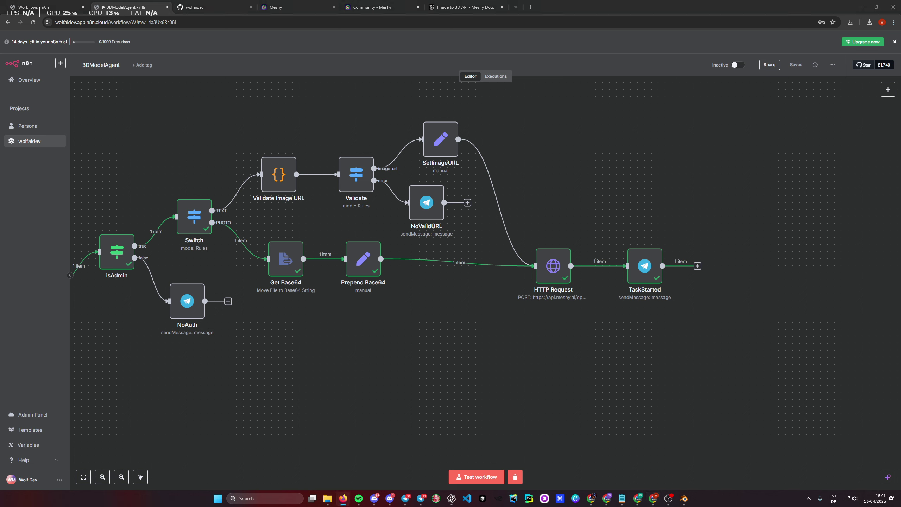
Step: Add a Wait node after the TaskStarted node
{"action": "left_click_drag", "start_coordinate": [688, 337], "coordinate": [439, 338]}
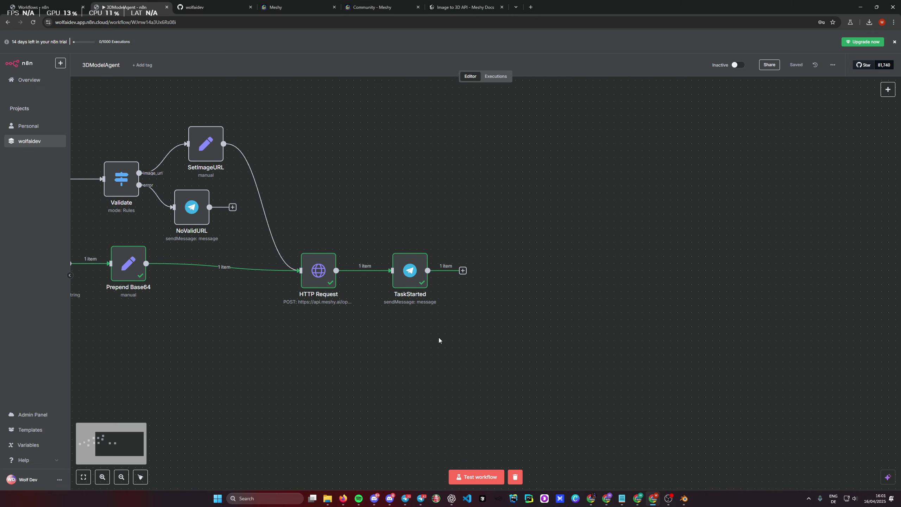
{"action": "left_click", "coordinate": [463, 270]}
{"action": "type", "text": "wait"}
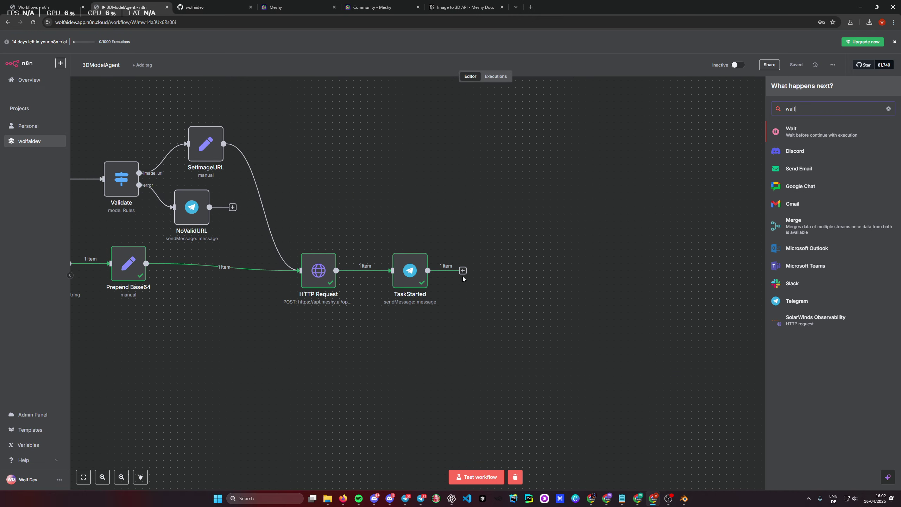
{"action": "left_click", "coordinate": [826, 133]}
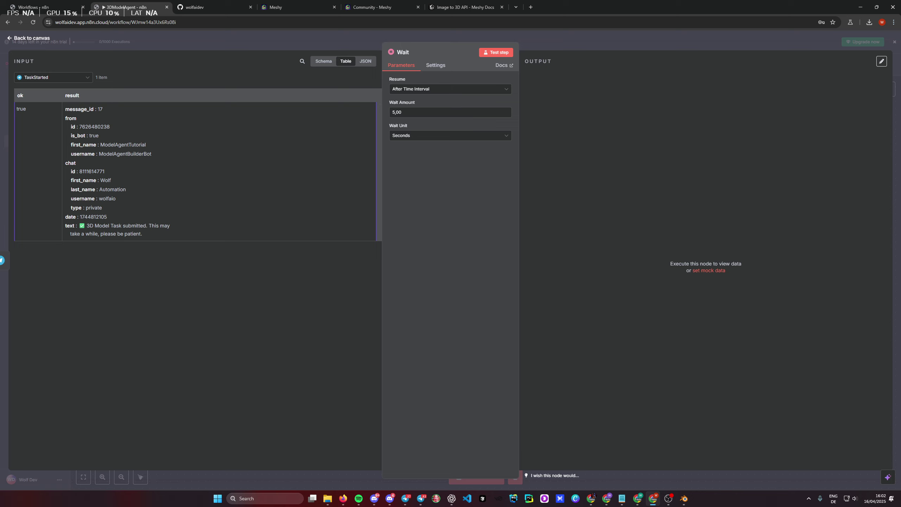
Step: Set the Wait node's wait amount to 45 seconds
{"action": "double_click", "coordinate": [435, 112]}
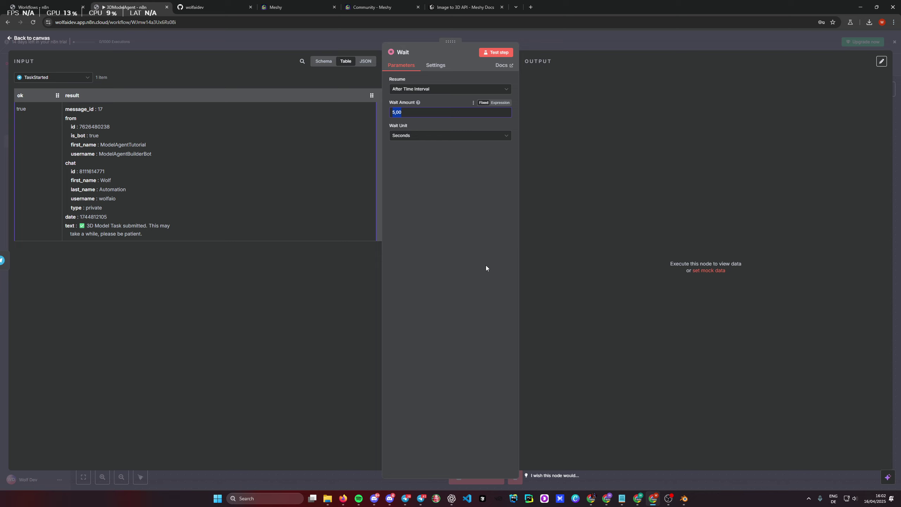
{"action": "type", "text": "45"}
{"action": "left_click", "coordinate": [485, 248]}
Step: Set the Wait node's wait amount to 15 seconds
{"action": "double_click", "coordinate": [391, 113]}
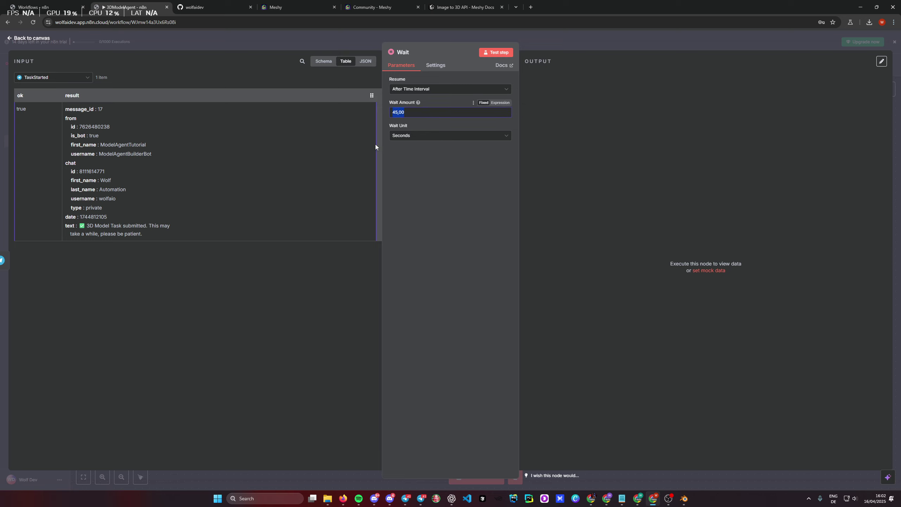
{"action": "type", "text": "15"}
{"action": "left_click", "coordinate": [438, 205]}
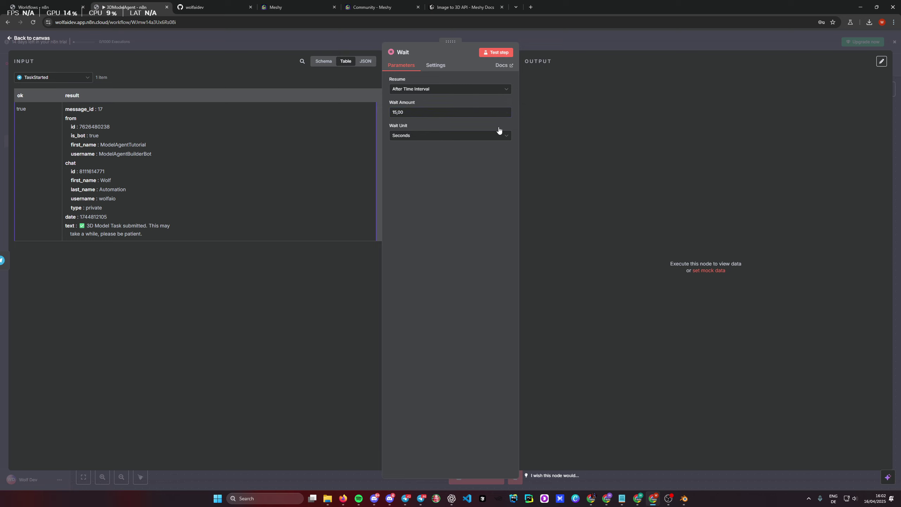
Step: Set the Wait node's wait amount back to 45 seconds
{"action": "left_click", "coordinate": [575, 38]}
{"action": "scroll", "coordinate": [552, 316], "scroll_direction": "down", "scroll_amount": 2}
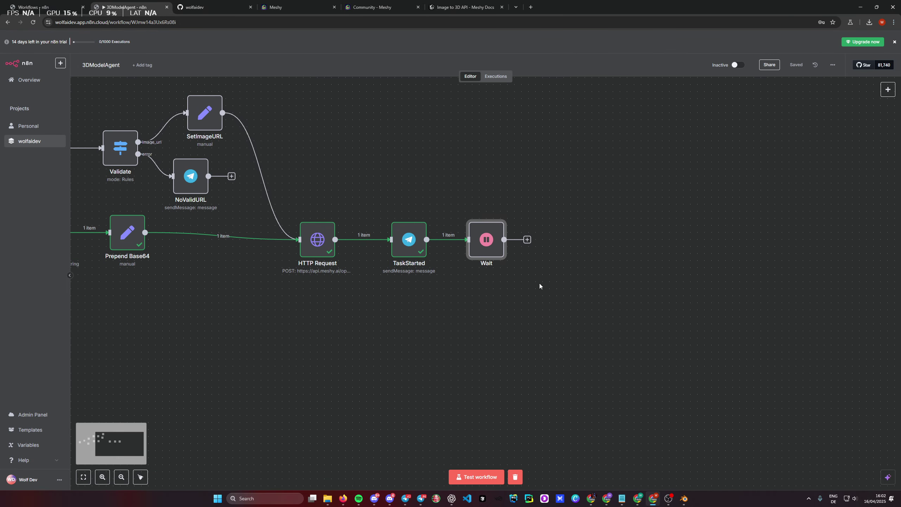
{"action": "double_click", "coordinate": [484, 237]}
{"action": "double_click", "coordinate": [398, 112]}
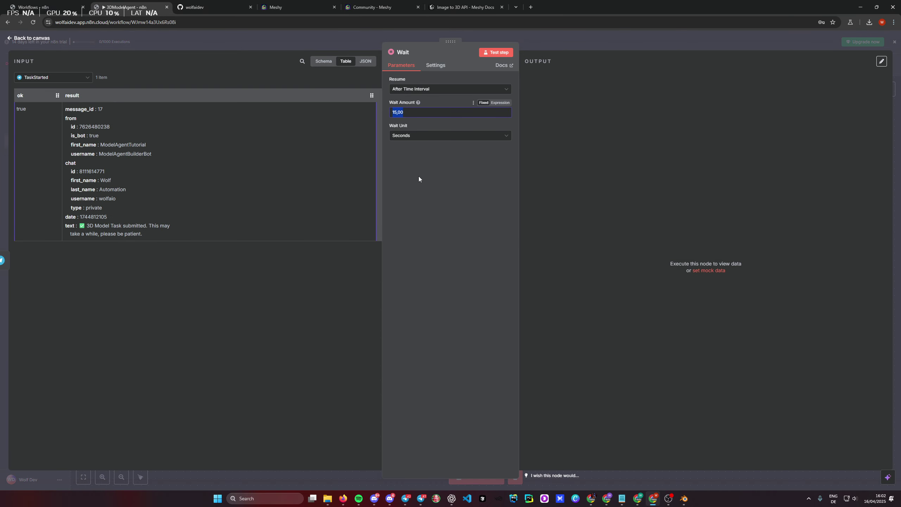
{"action": "left_click", "coordinate": [427, 194]}
{"action": "left_click", "coordinate": [585, 45]}
{"action": "scroll", "coordinate": [543, 310], "scroll_direction": "down", "scroll_amount": 1}
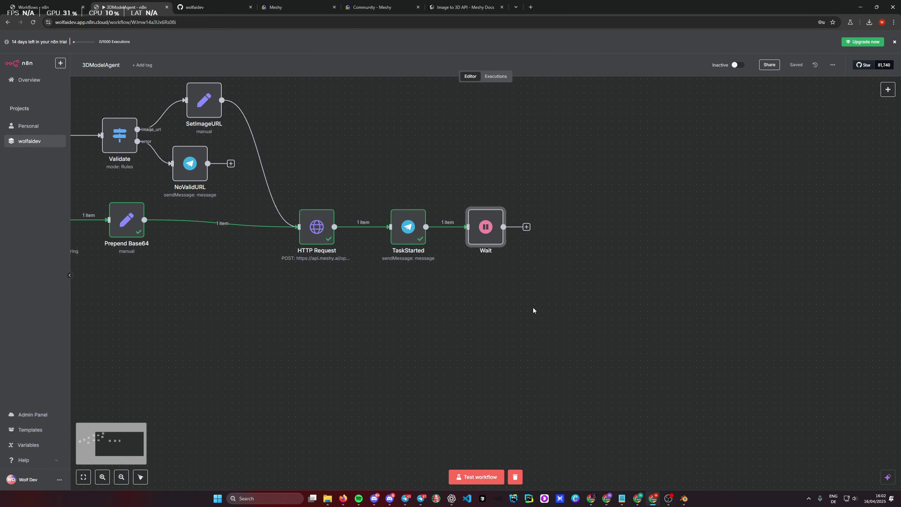
Step: Add an HTTP Request node after the Wait node and rename it as Get Updates
{"action": "scroll", "coordinate": [529, 304], "scroll_direction": "up", "scroll_amount": 1}
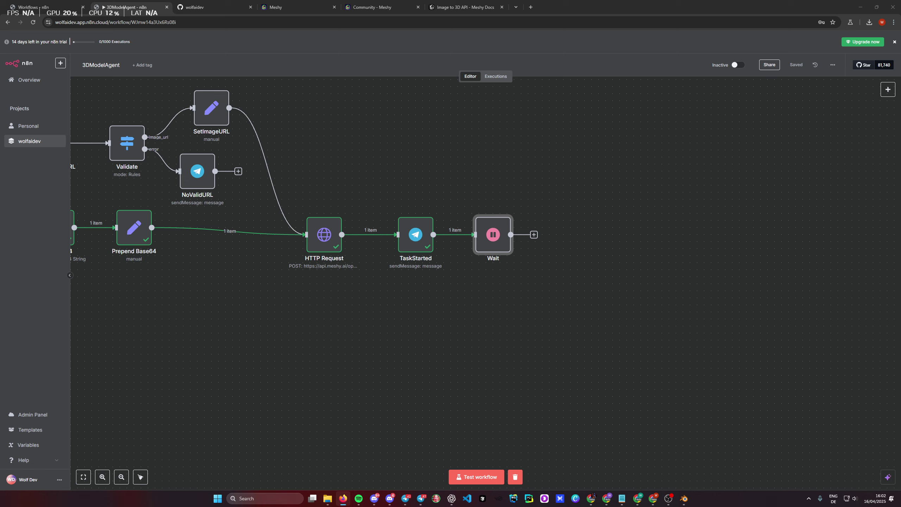
{"action": "left_click", "coordinate": [534, 235]}
{"action": "type", "text": "http"}
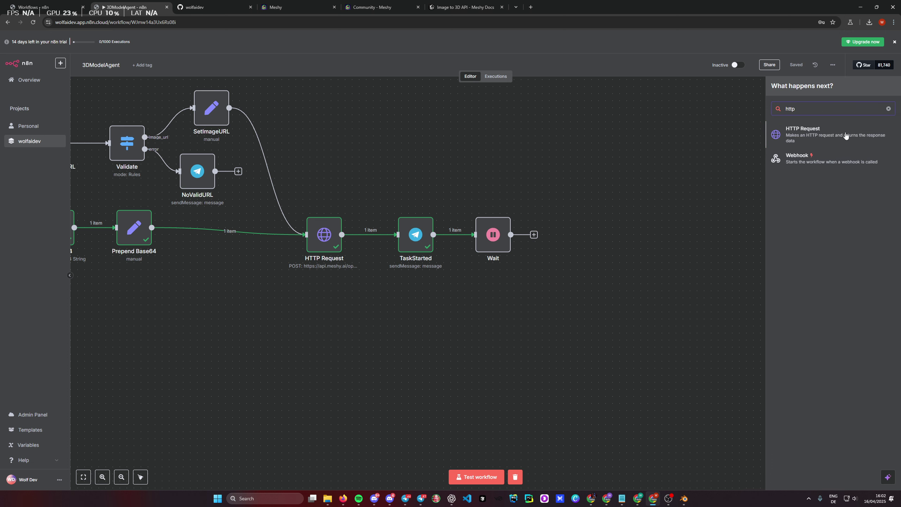
{"action": "left_click", "coordinate": [817, 140]}
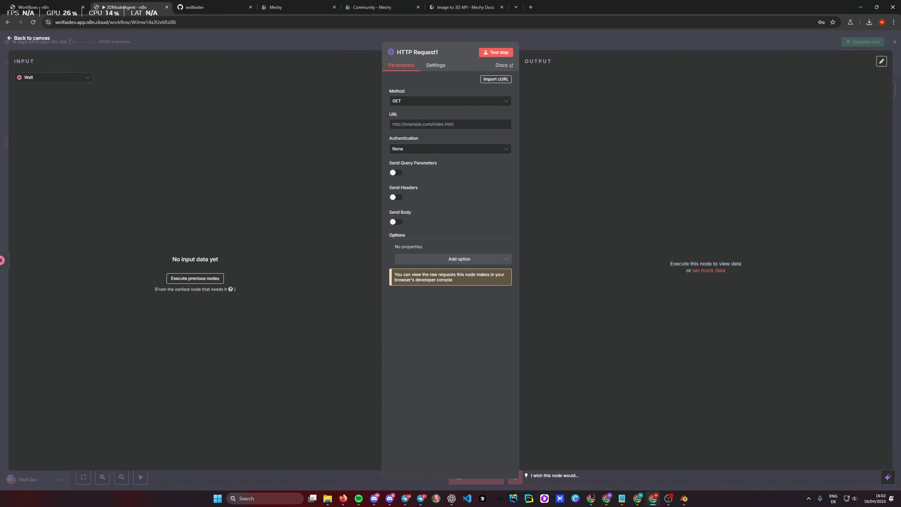
{"action": "left_click", "coordinate": [435, 54]}
{"action": "type", "text": "Get Updates"}
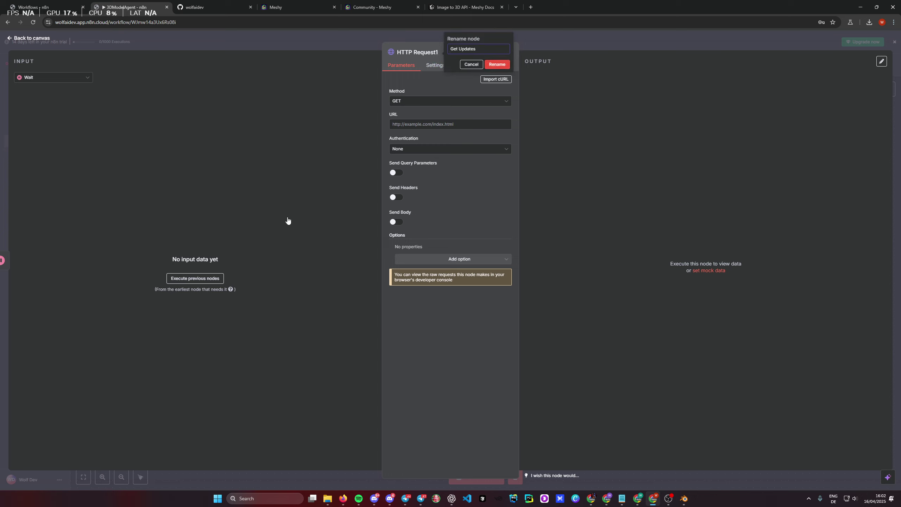
{"action": "key", "text": "Return"}
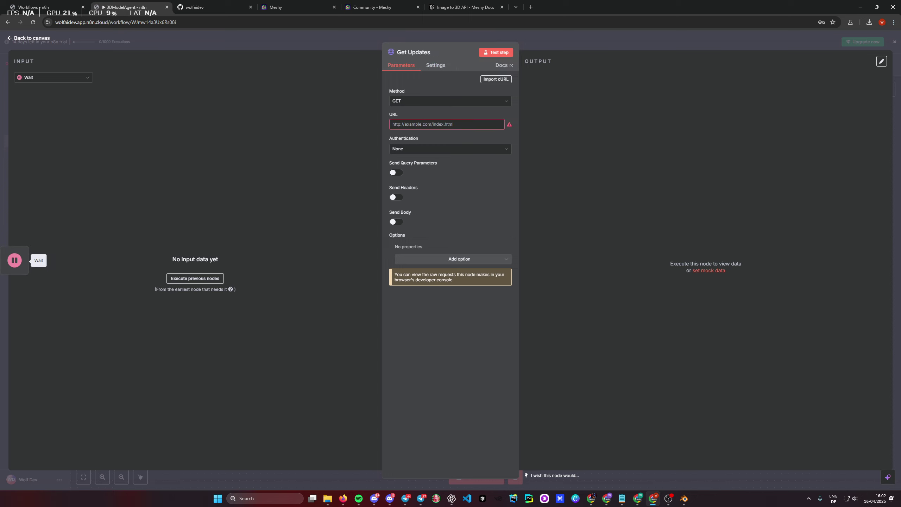
{"action": "left_click", "coordinate": [500, 125]}
{"action": "type", "text": "https://api.meshy.ai/openapi/v1/image-to-3d/{{ $('Meshy Image to 3D').item.json.result }}"}
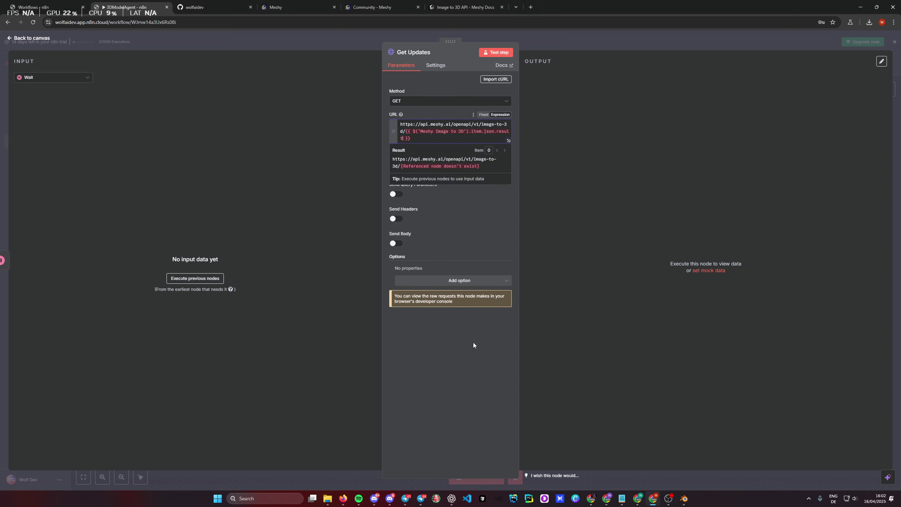
{"action": "left_click", "coordinate": [404, 126]}
{"action": "key", "text": "Escape"}
Step: Rename the HTTP Request node that posts to Meshy as Meshy Image to 3D
{"action": "double_click", "coordinate": [332, 245]}
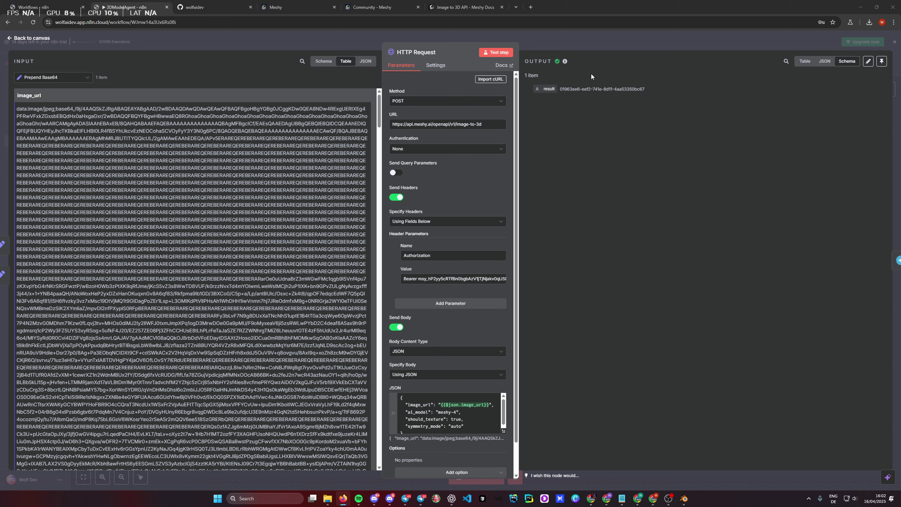
{"action": "left_click", "coordinate": [442, 51]}
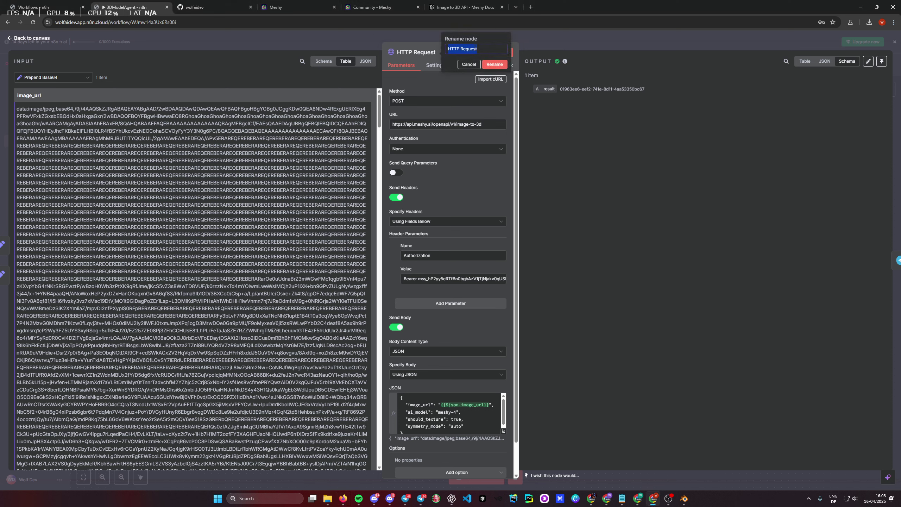
{"action": "type", "text": "Meshy Image"}
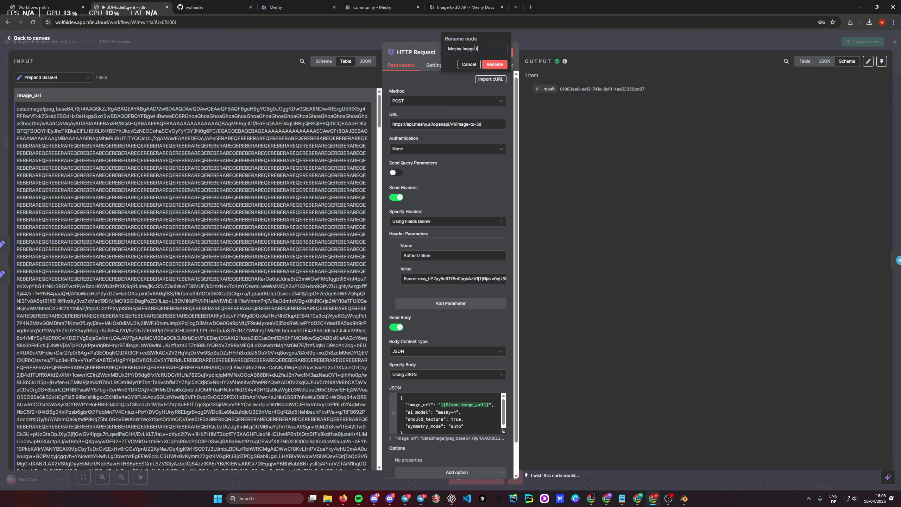
{"action": "type", "text": " to 3D"}
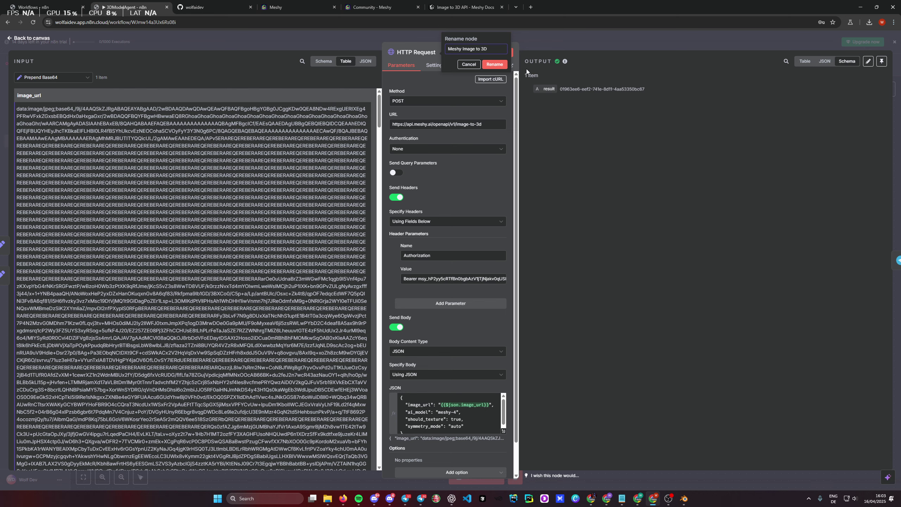
{"action": "left_click", "coordinate": [495, 65]}
{"action": "left_click", "coordinate": [621, 50]}
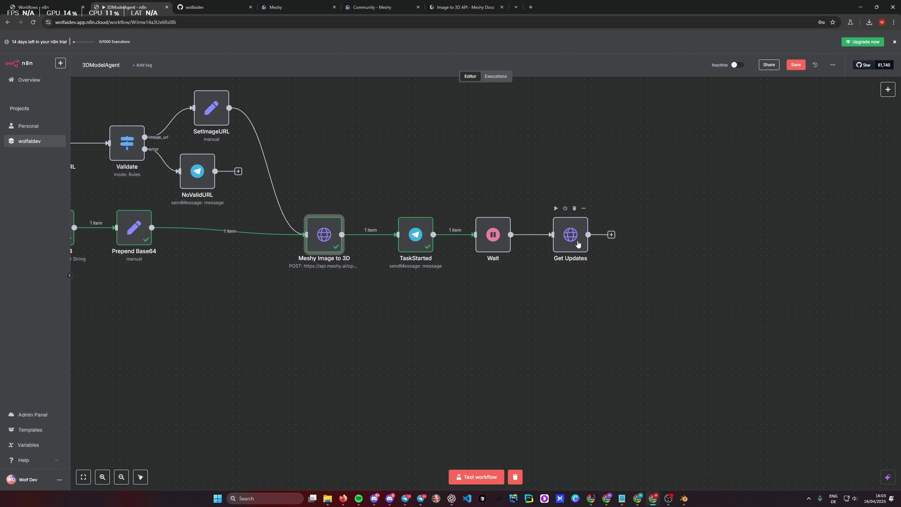
Step: Check the node reference in the Get Updates URL against the result in the Meshy Image to 3D output
{"action": "double_click", "coordinate": [565, 233]}
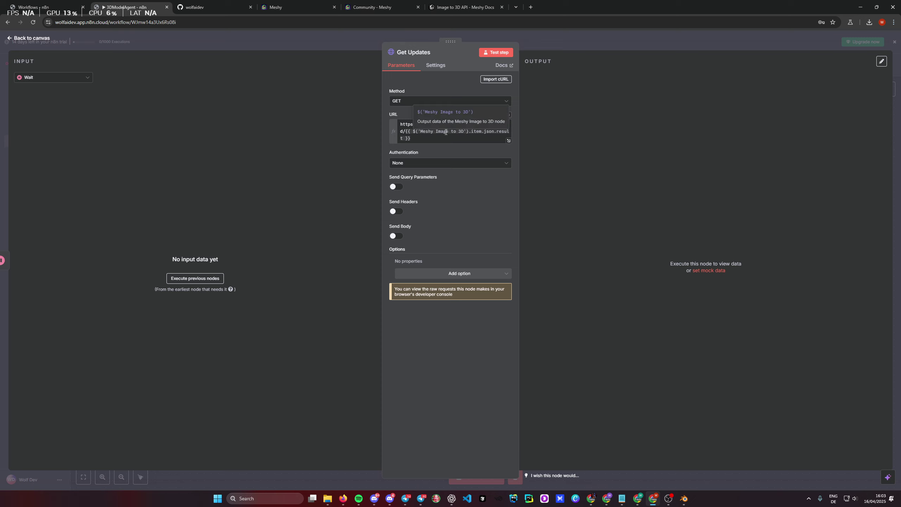
{"action": "left_click", "coordinate": [575, 48]}
{"action": "double_click", "coordinate": [333, 234]}
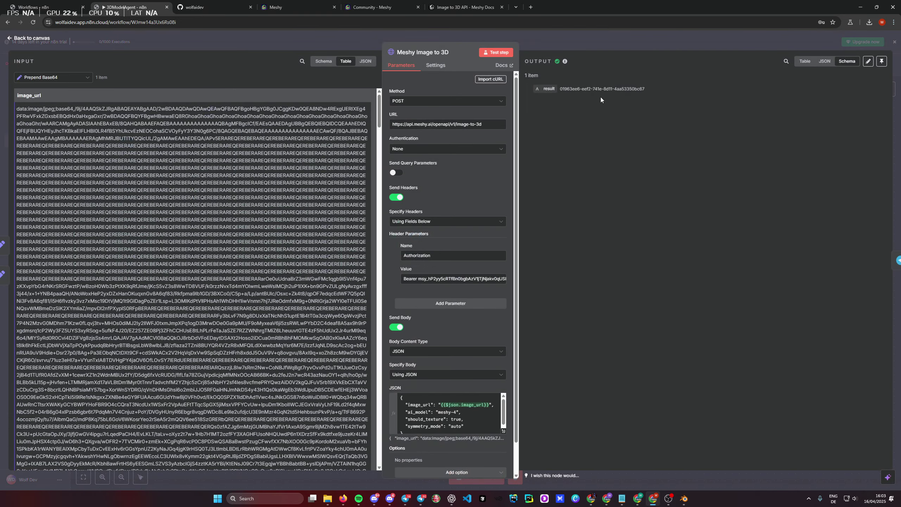
{"action": "left_click_drag", "start_coordinate": [656, 88], "coordinate": [558, 90]}
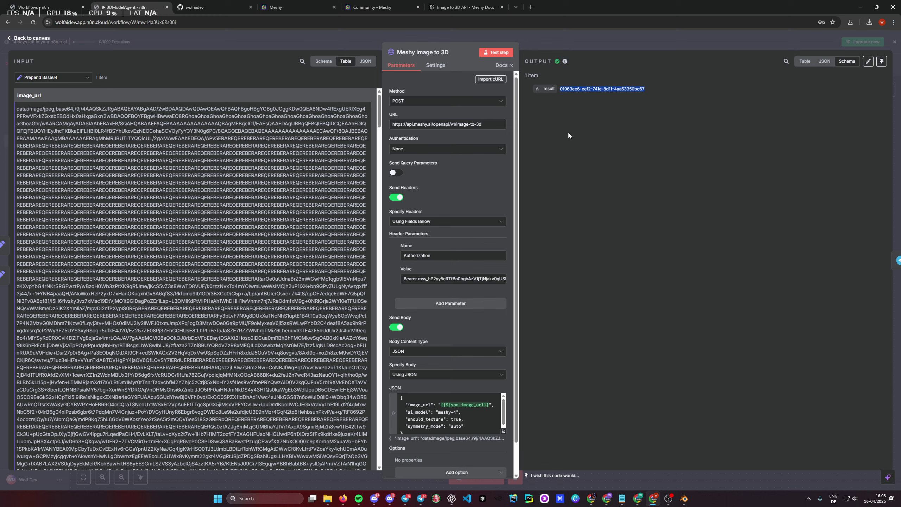
{"action": "left_click", "coordinate": [684, 36]}
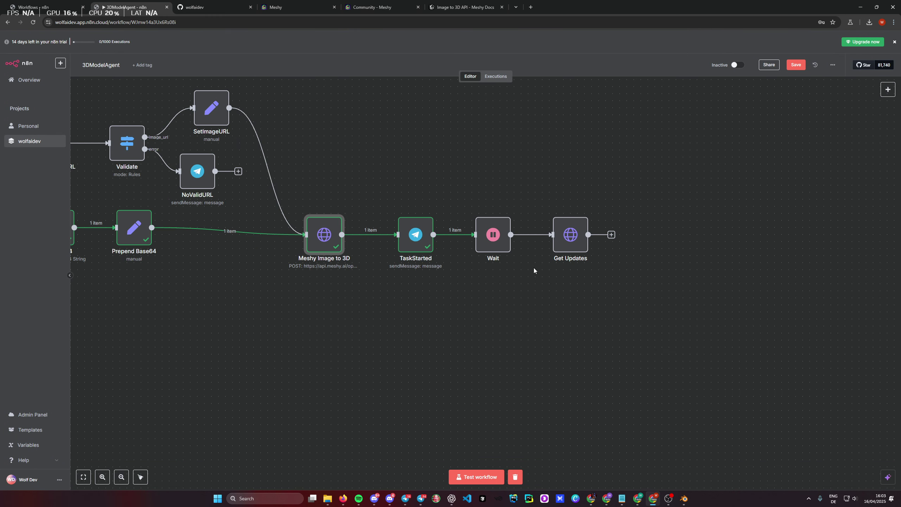
Step: Enable sending headers in the Get Updates node and review the base address and expression in its URL
{"action": "double_click", "coordinate": [579, 249]}
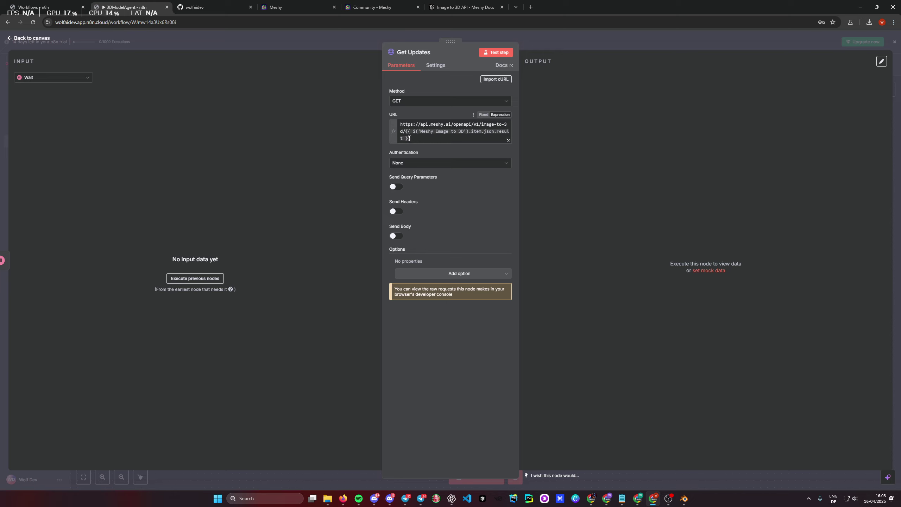
{"action": "left_click", "coordinate": [396, 211]}
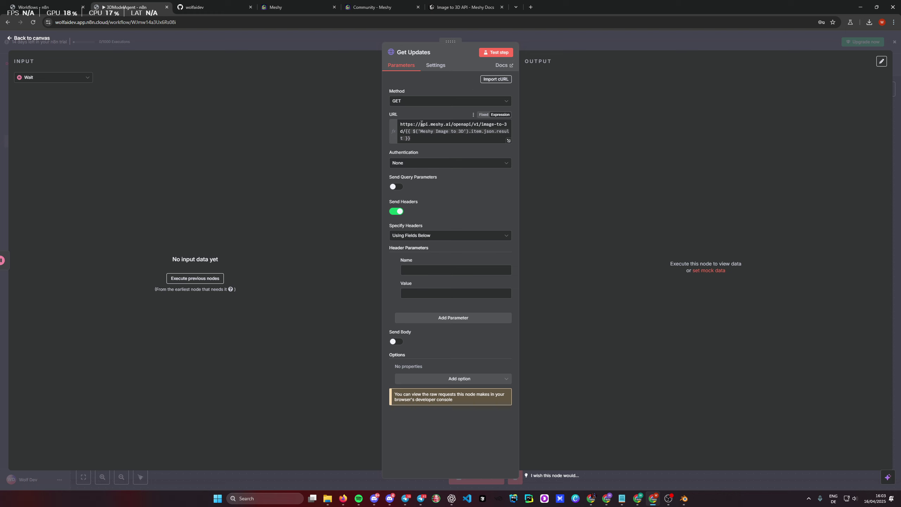
{"action": "left_click_drag", "start_coordinate": [421, 124], "coordinate": [510, 124]}
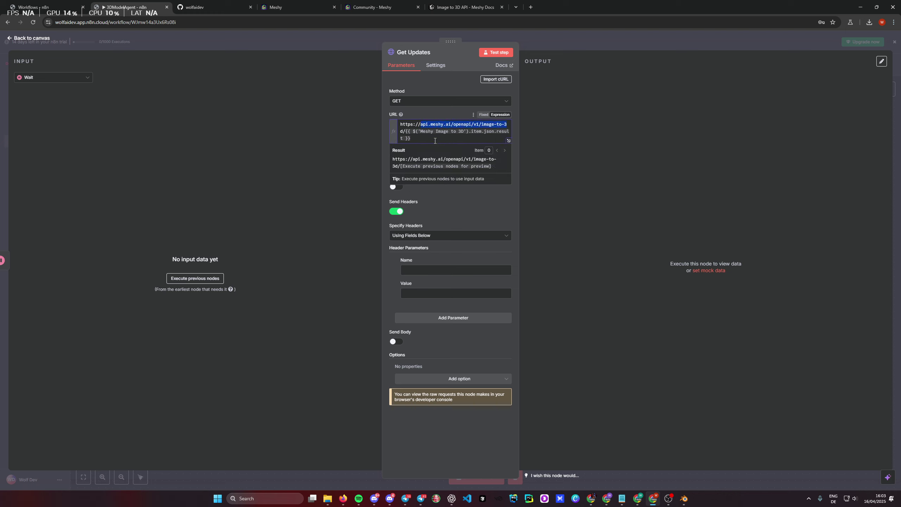
{"action": "left_click_drag", "start_coordinate": [435, 140], "coordinate": [408, 132]}
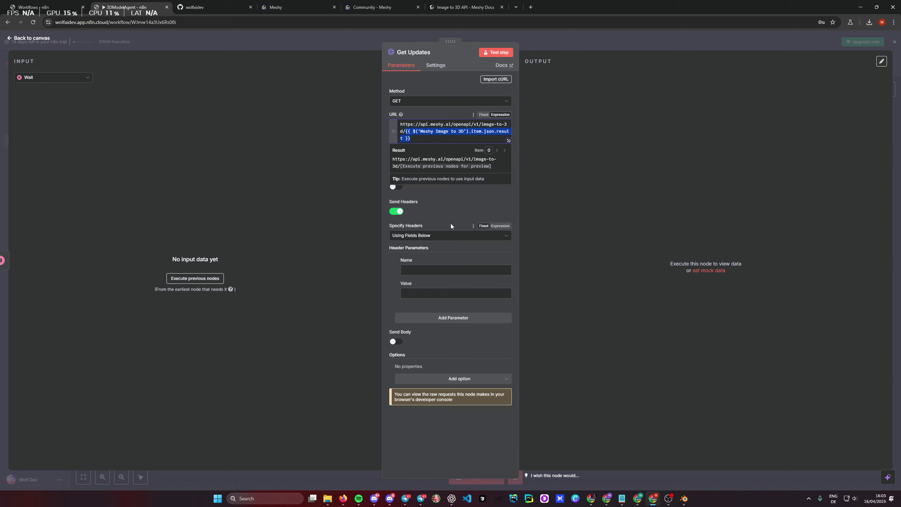
{"action": "left_click", "coordinate": [456, 270]}
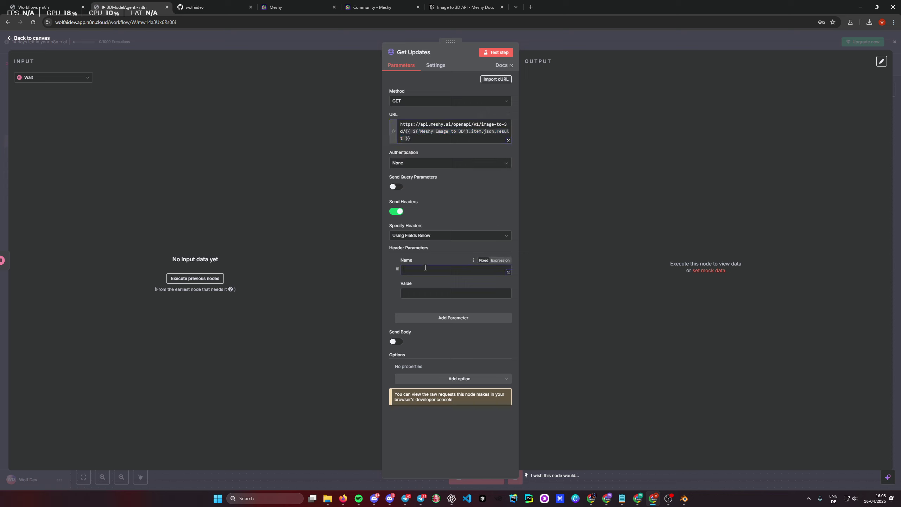
Step: Copy the Authorization header value from the Meshy Image to 3D node
{"action": "left_click", "coordinate": [587, 37]}
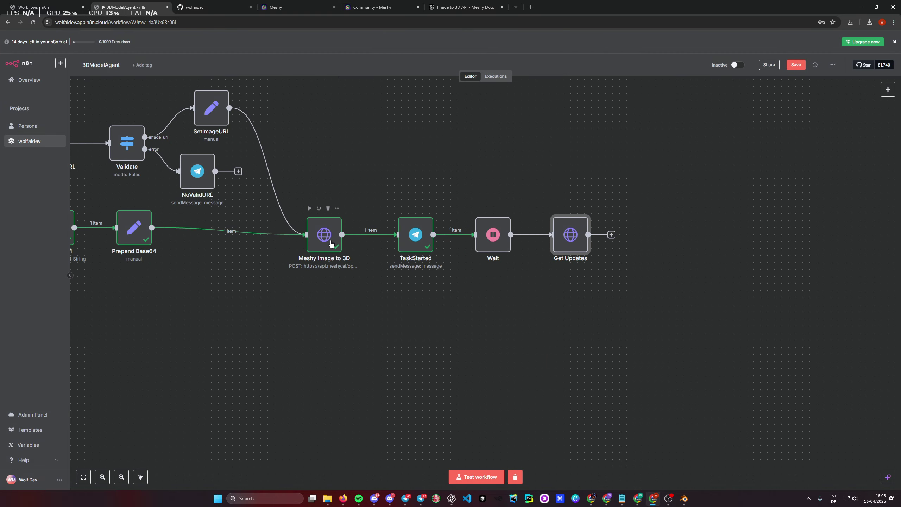
{"action": "double_click", "coordinate": [323, 233]}
{"action": "triple_click", "coordinate": [454, 279]}
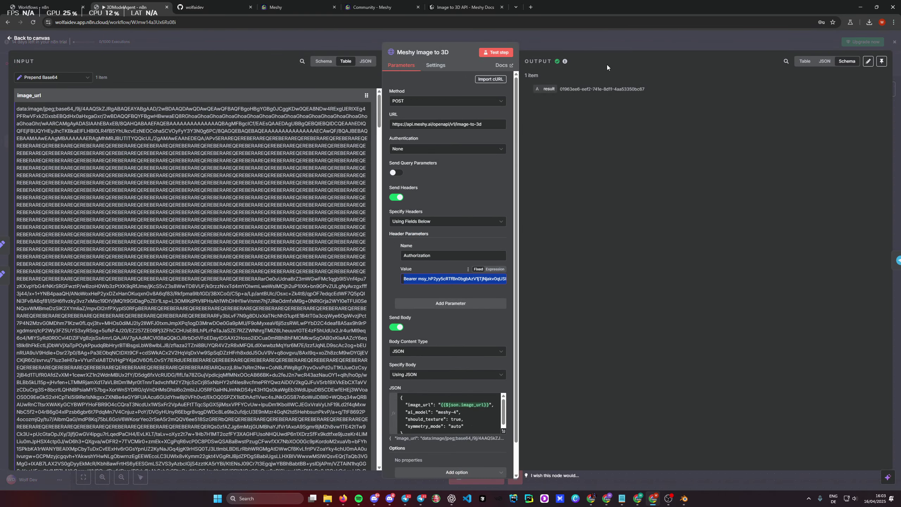
{"action": "key", "text": "Escape"}
Step: Add a header named Authorization to the Get Updates node and paste the bearer API key as its value
{"action": "left_click", "coordinate": [572, 248]}
{"action": "double_click", "coordinate": [572, 247]}
{"action": "left_click", "coordinate": [424, 267]}
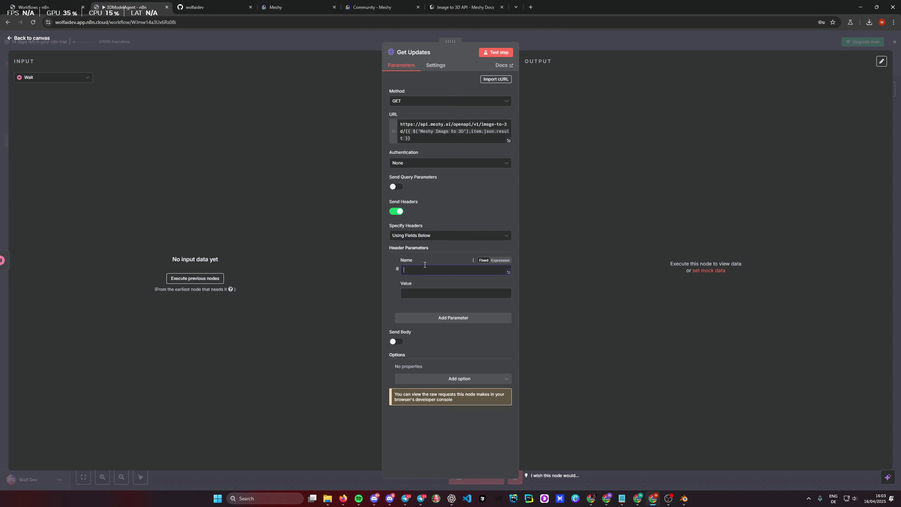
{"action": "type", "text": "Authroitatio"}
{"action": "key", "text": "ctrl+BackSpace"}
{"action": "type", "text": "Authr"}
{"action": "type", "text": "rization"}
{"action": "key", "text": "Tab"}
{"action": "key", "text": "ctrl+v"}
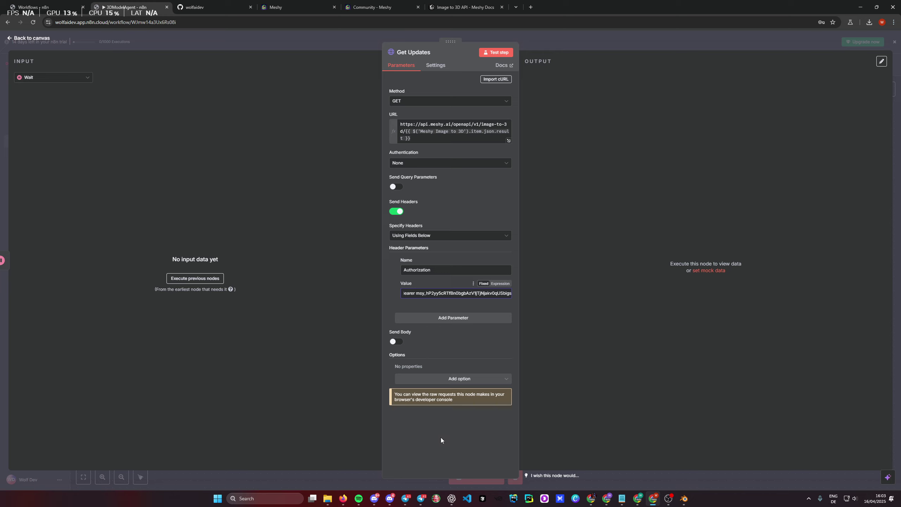
{"action": "left_click", "coordinate": [424, 453]}
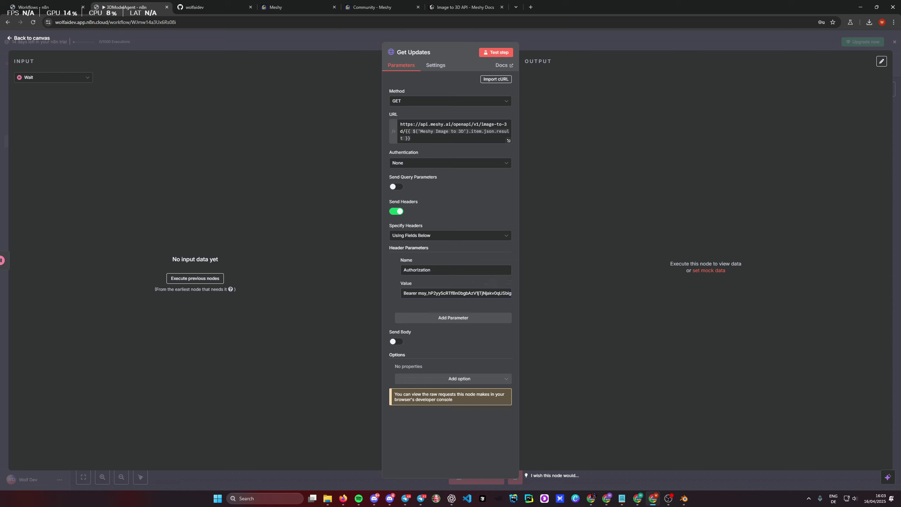
Step: Test the Get Updates node, deactivating the Wait node to skip its delay
{"action": "left_click", "coordinate": [343, 499]}
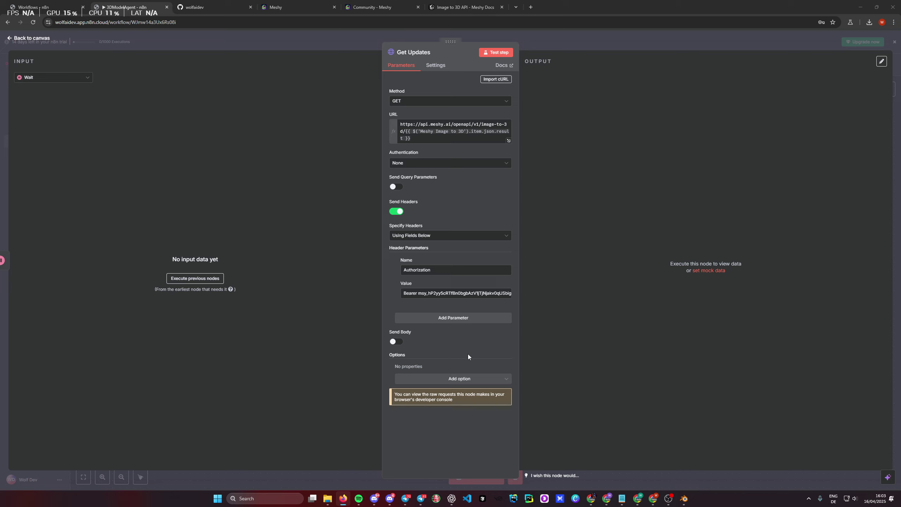
{"action": "left_click", "coordinate": [496, 52]}
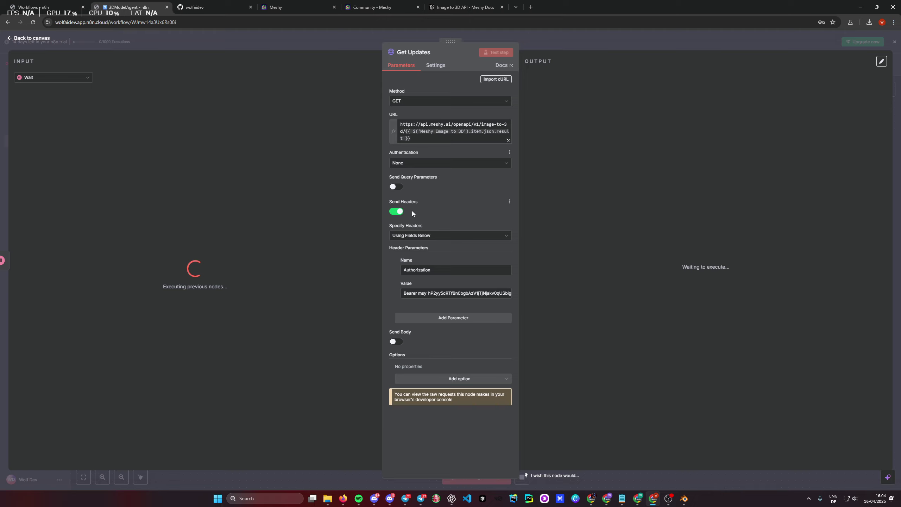
{"action": "left_click", "coordinate": [578, 37]}
{"action": "left_click", "coordinate": [488, 208]}
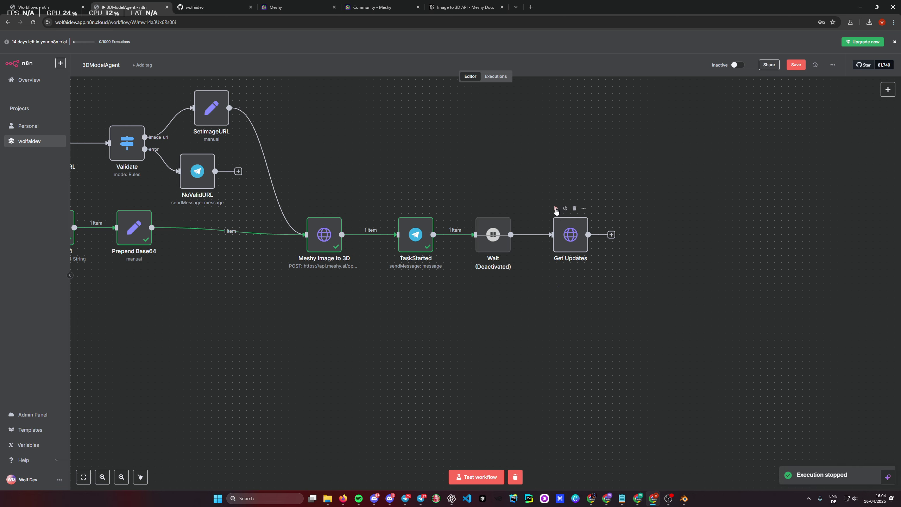
{"action": "double_click", "coordinate": [561, 245]}
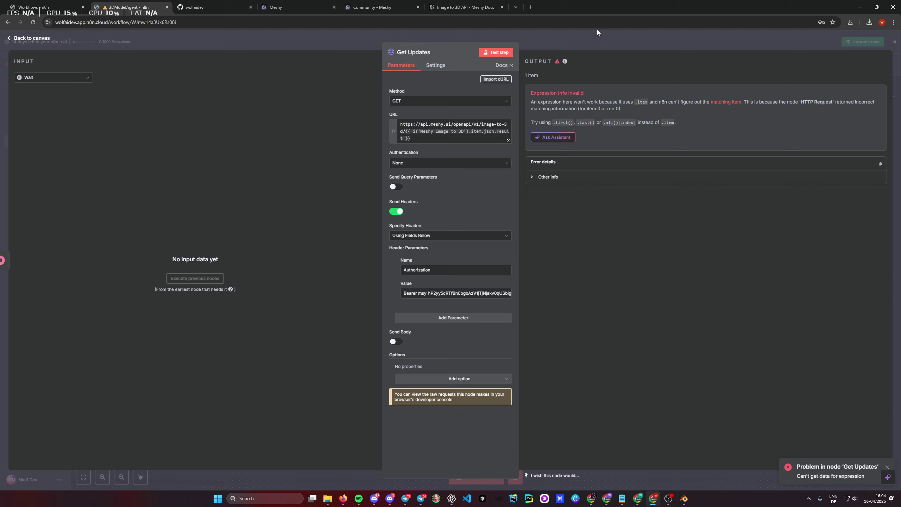
{"action": "key", "text": "Escape"}
Step: Reactivate the Wait node and set its wait amount to 5 seconds
{"action": "double_click", "coordinate": [492, 232]}
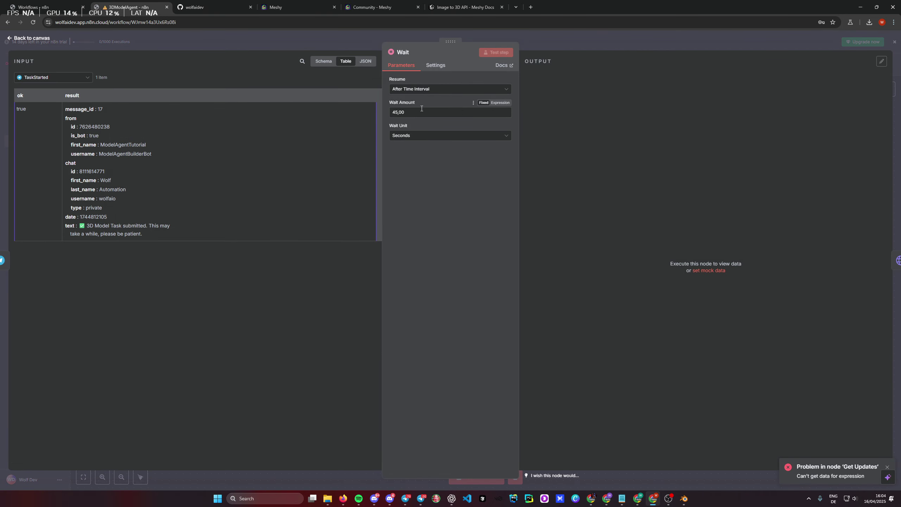
{"action": "key", "text": "Escape"}
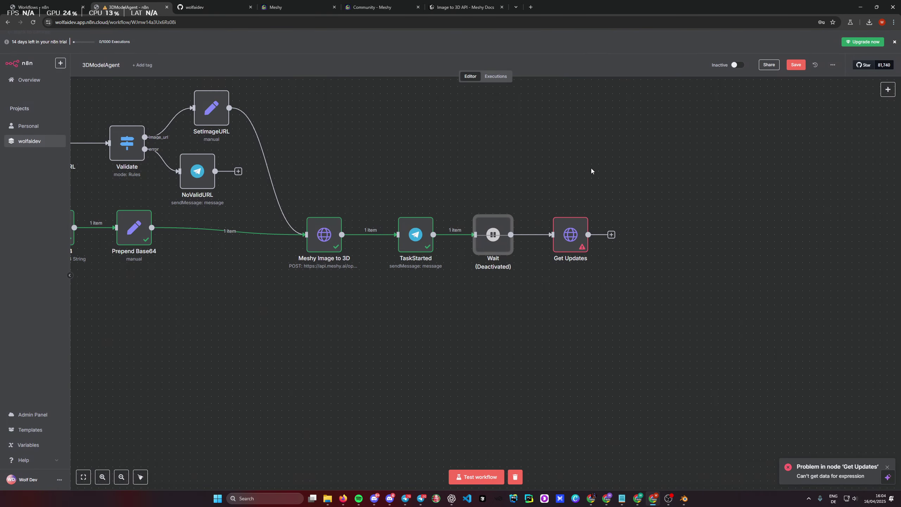
{"action": "left_click", "coordinate": [488, 212]}
{"action": "double_click", "coordinate": [491, 233]}
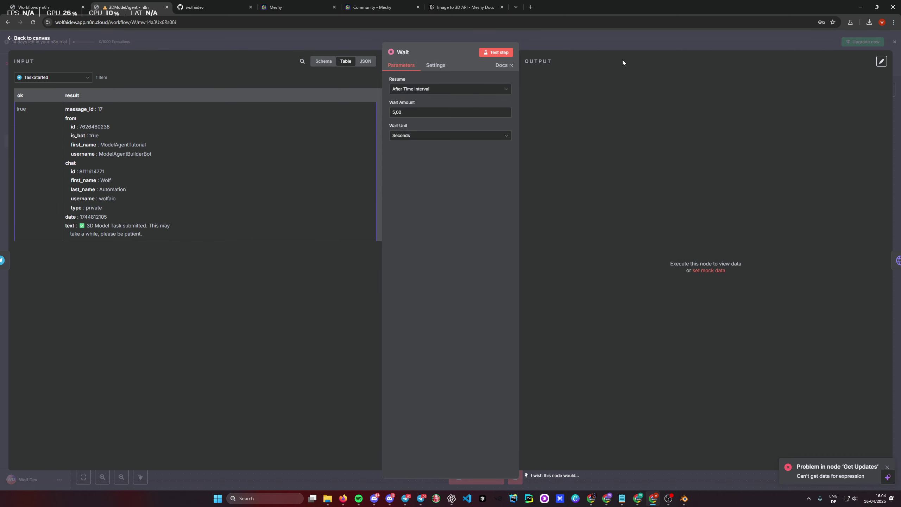
Step: Re-map the Meshy Image to 3D result into the task ID part of the Get Updates node's URL
{"action": "key", "text": "Escape"}
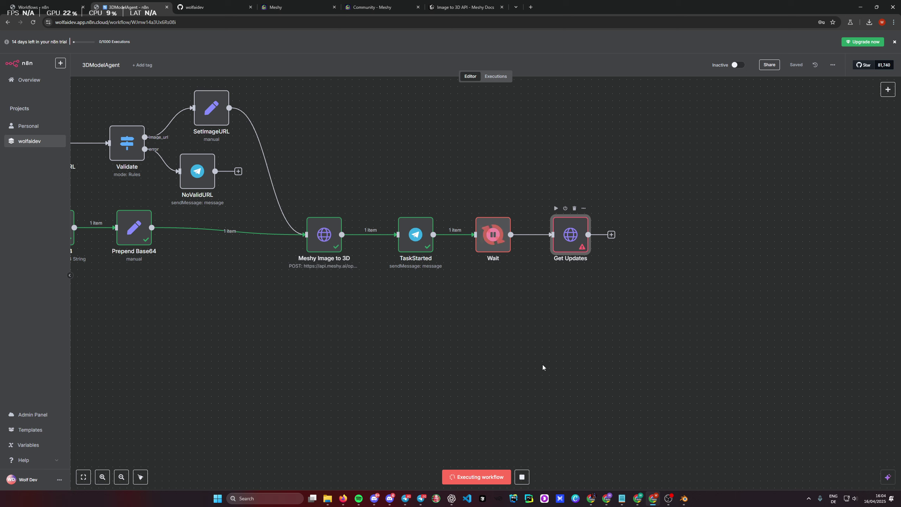
{"action": "double_click", "coordinate": [580, 237]}
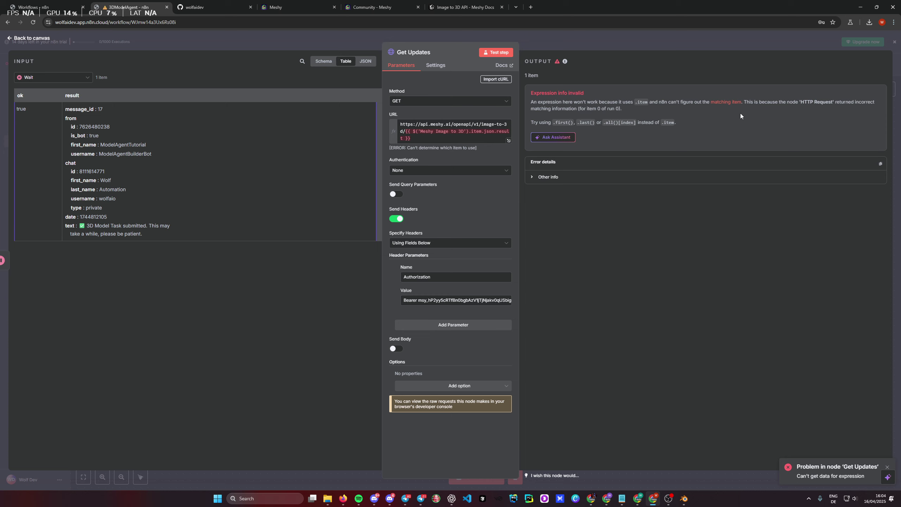
{"action": "left_click", "coordinate": [457, 138]}
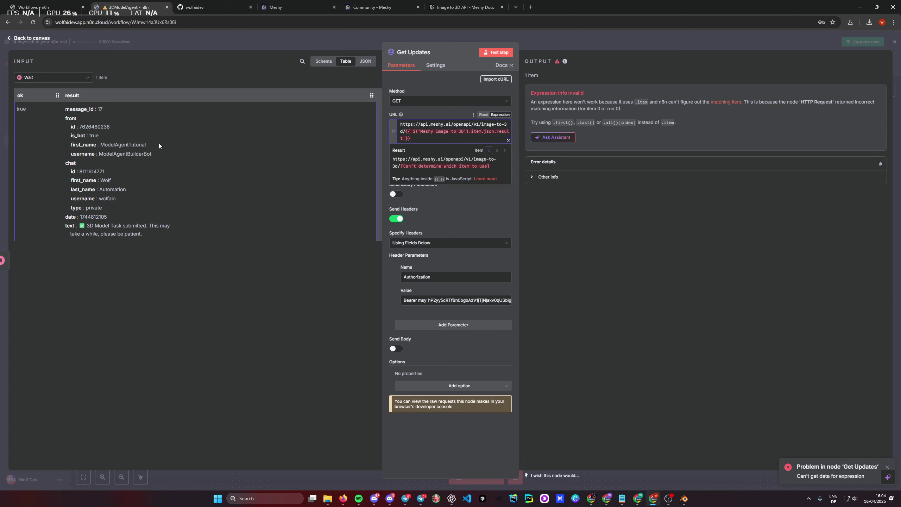
{"action": "left_click", "coordinate": [53, 77]}
{"action": "left_click", "coordinate": [54, 117]}
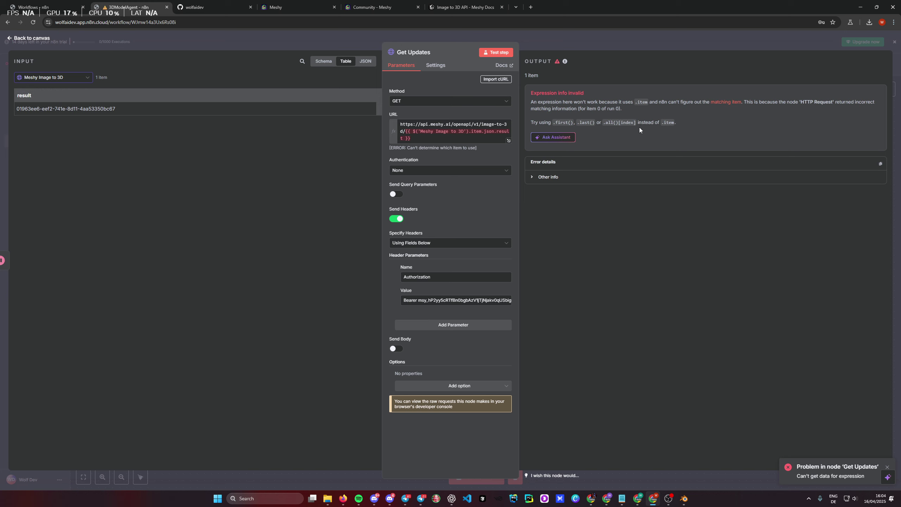
{"action": "left_click", "coordinate": [440, 140]}
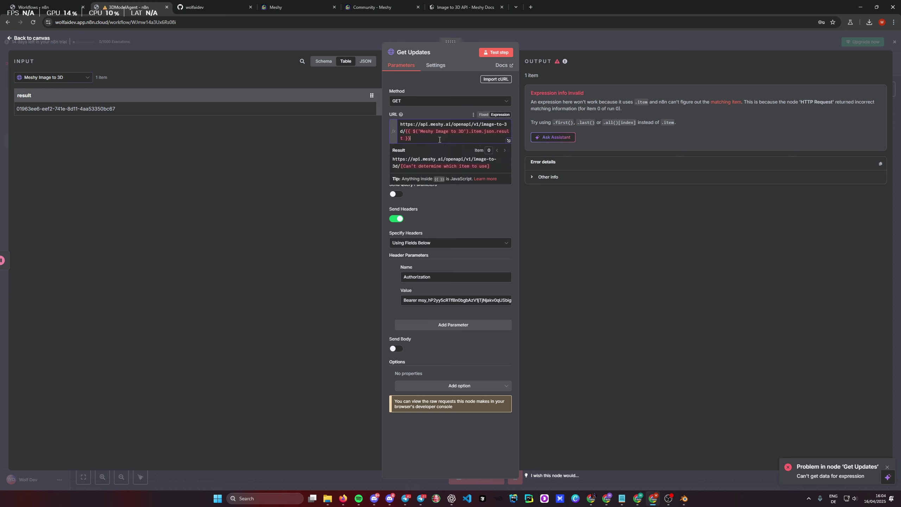
{"action": "left_click_drag", "start_coordinate": [424, 140], "coordinate": [406, 132]}
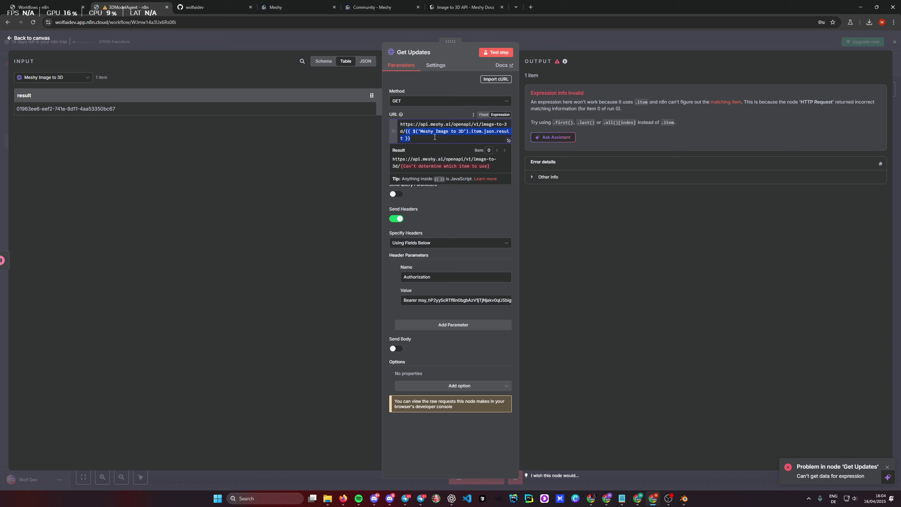
{"action": "key", "text": "BackSpace"}
{"action": "left_click_drag", "start_coordinate": [22, 96], "coordinate": [426, 136]}
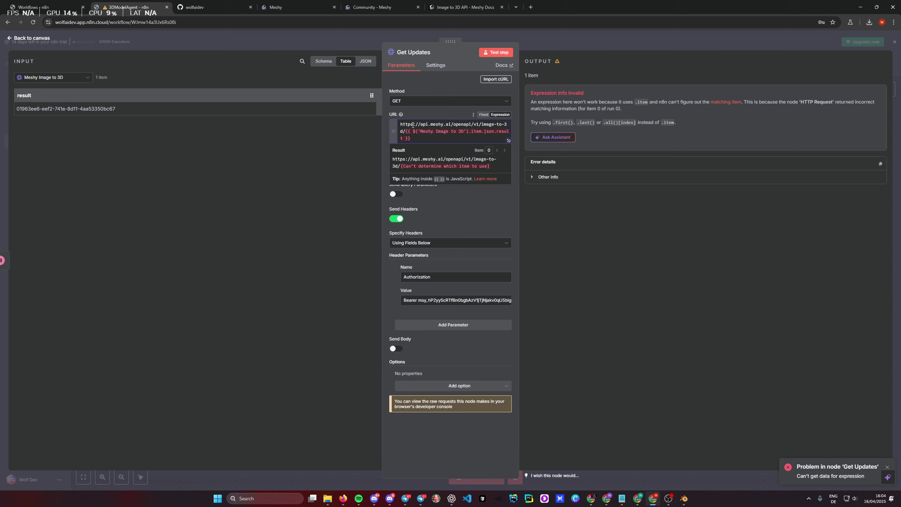
{"action": "left_click", "coordinate": [576, 50]}
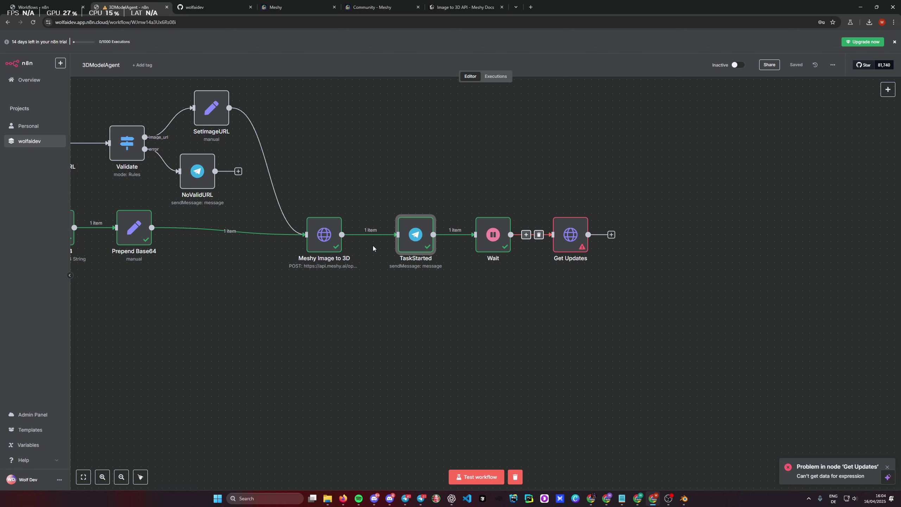
{"action": "left_click", "coordinate": [310, 249]}
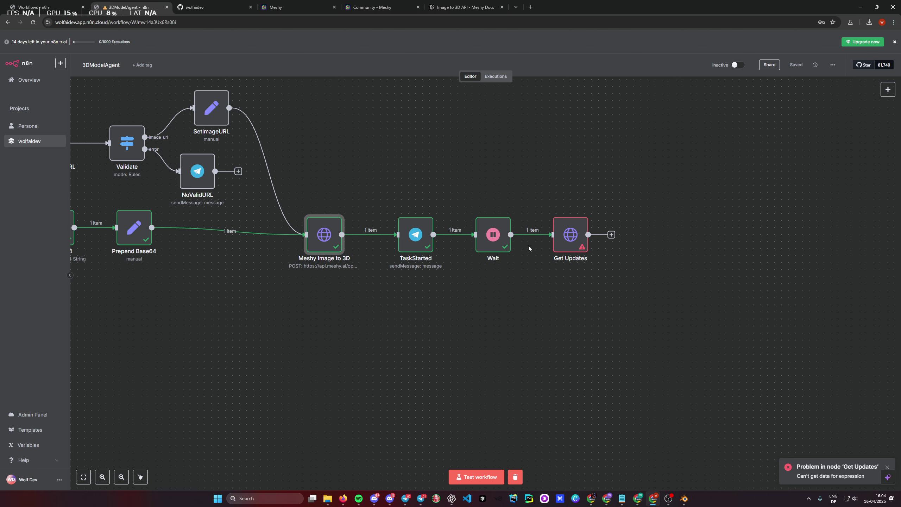
Step: Insert .first() after $('Meshy Image to 3D') in the Get Updates URL expression, ahead of .item.json.result
{"action": "double_click", "coordinate": [570, 235]}
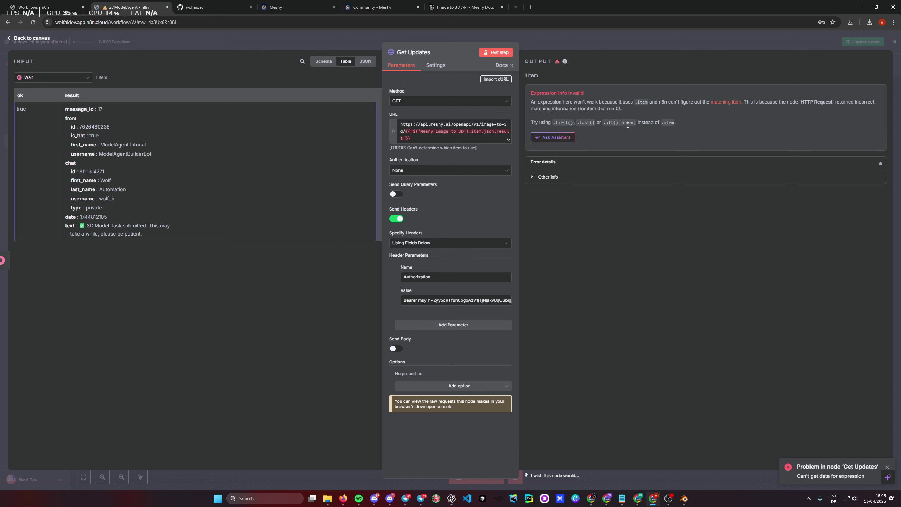
{"action": "left_click", "coordinate": [474, 131]}
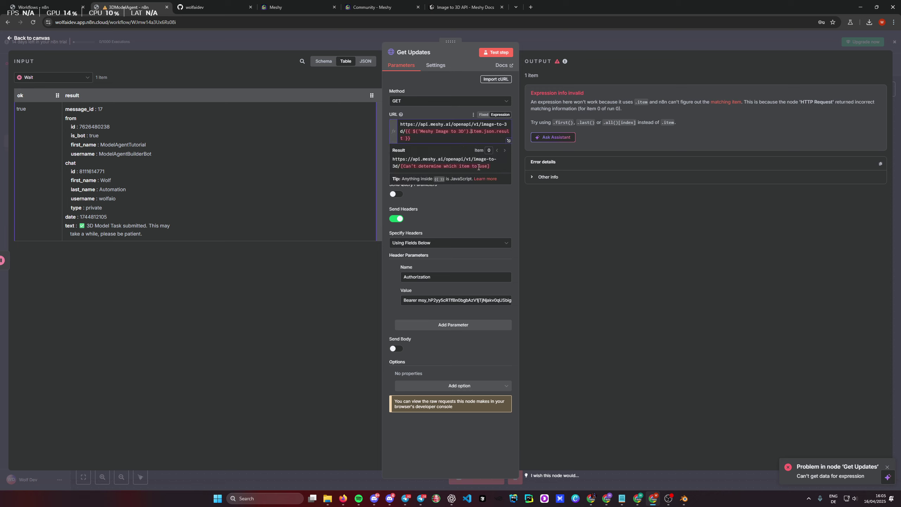
{"action": "type", "text": "first"}
{"action": "key", "text": "Return"}
{"action": "type", "text": "."}
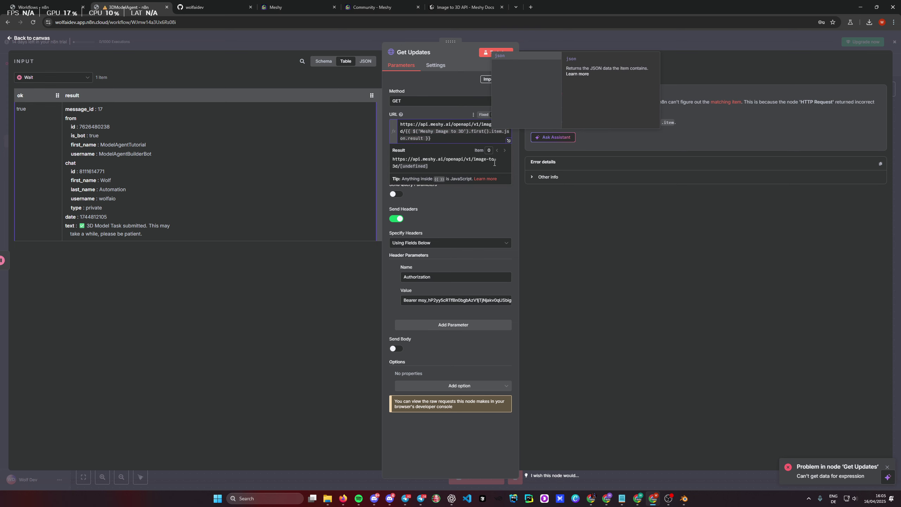
{"action": "key", "text": "Escape"}
{"action": "left_click", "coordinate": [543, 152]}
{"action": "key", "text": "Escape"}
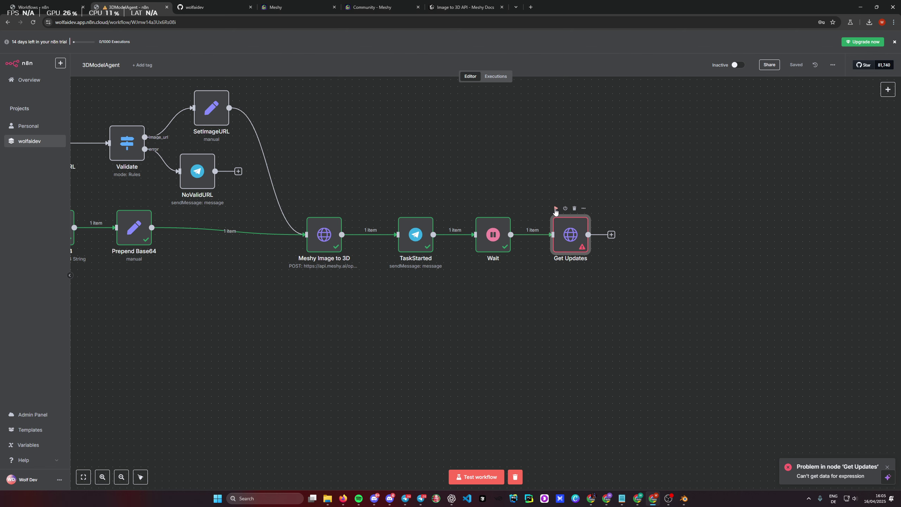
Step: Test the Get Updates node and check its URL expression
{"action": "double_click", "coordinate": [565, 249]}
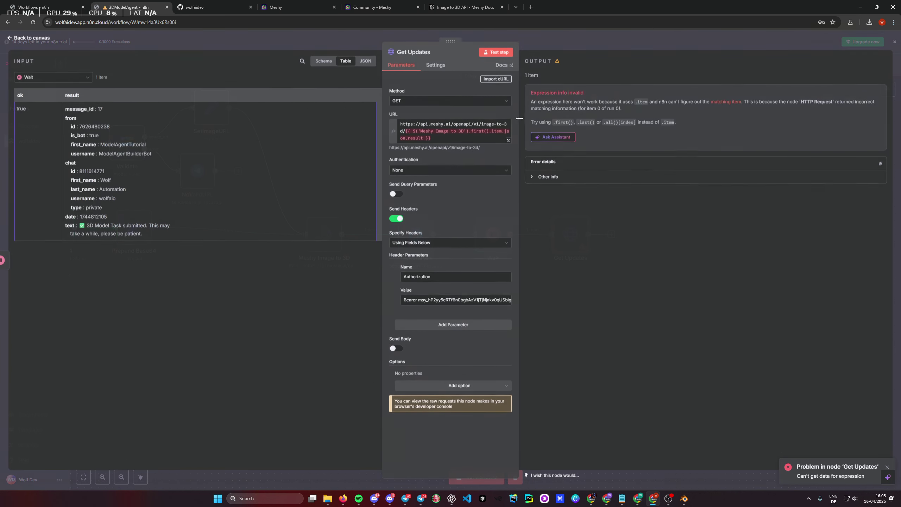
{"action": "left_click", "coordinate": [496, 52]}
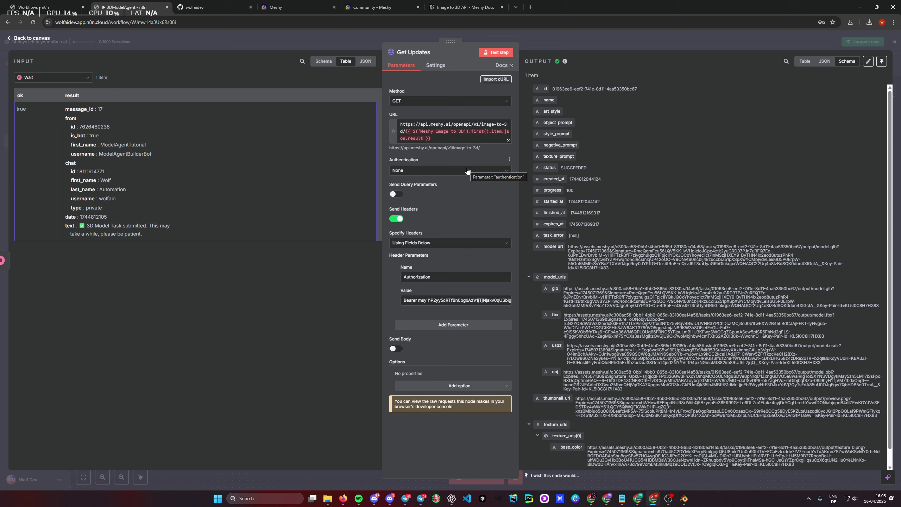
{"action": "triple_click", "coordinate": [478, 141]}
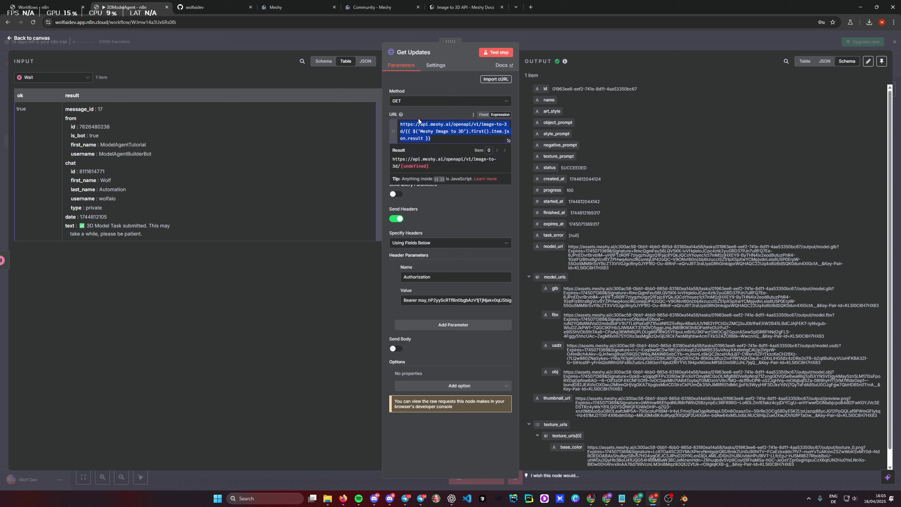
{"action": "left_click", "coordinate": [439, 139]}
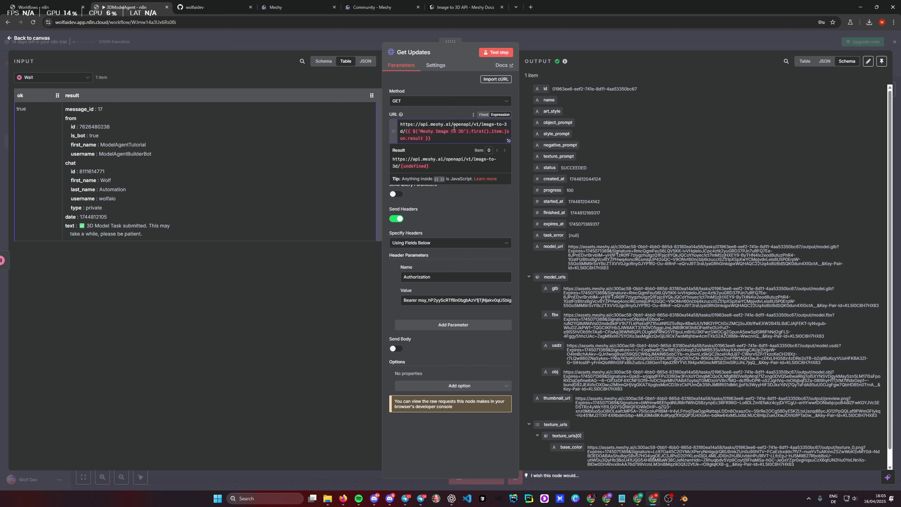
Step: Examine the Get Updates output fields for status, progress, model URL, thumbnail URL and base color texture
{"action": "scroll", "coordinate": [648, 224], "scroll_direction": "down", "scroll_amount": 1}
{"action": "scroll", "coordinate": [665, 276], "scroll_direction": "up", "scroll_amount": 1}
{"action": "double_click", "coordinate": [582, 167]}
{"action": "left_click", "coordinate": [598, 161]}
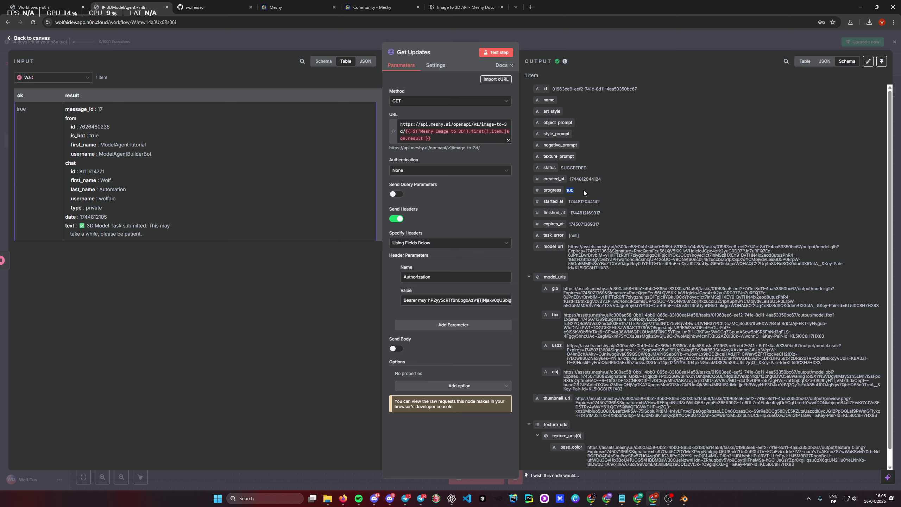
{"action": "left_click_drag", "start_coordinate": [611, 267], "coordinate": [565, 250]}
{"action": "scroll", "coordinate": [593, 303], "scroll_direction": "down", "scroll_amount": 1}
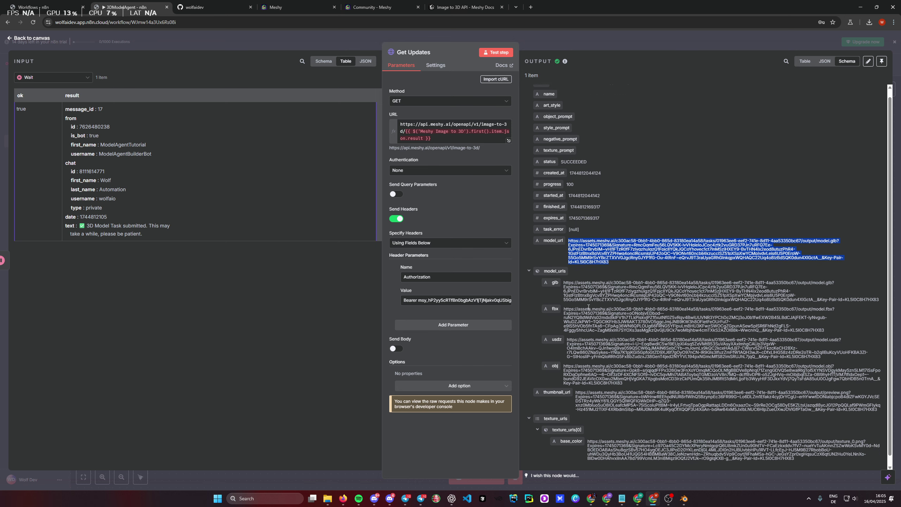
{"action": "left_click_drag", "start_coordinate": [652, 395], "coordinate": [576, 383]}
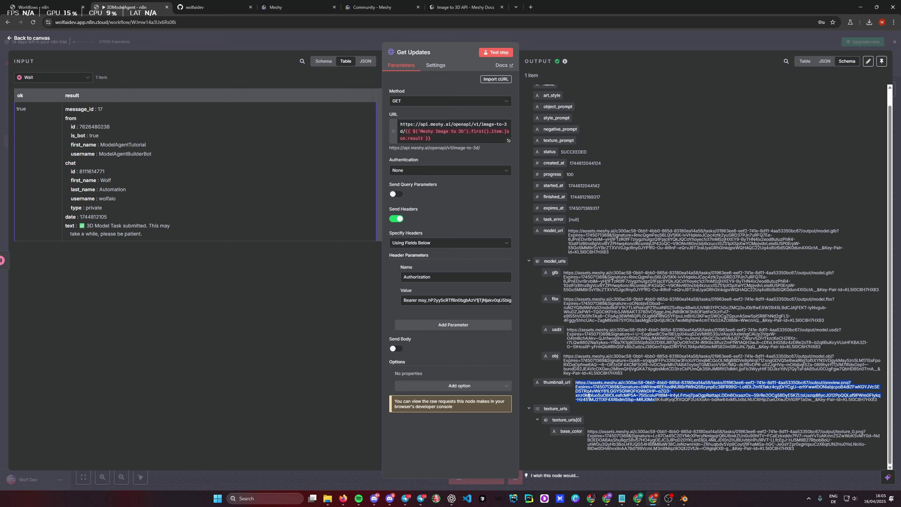
{"action": "left_click_drag", "start_coordinate": [646, 444], "coordinate": [600, 433]}
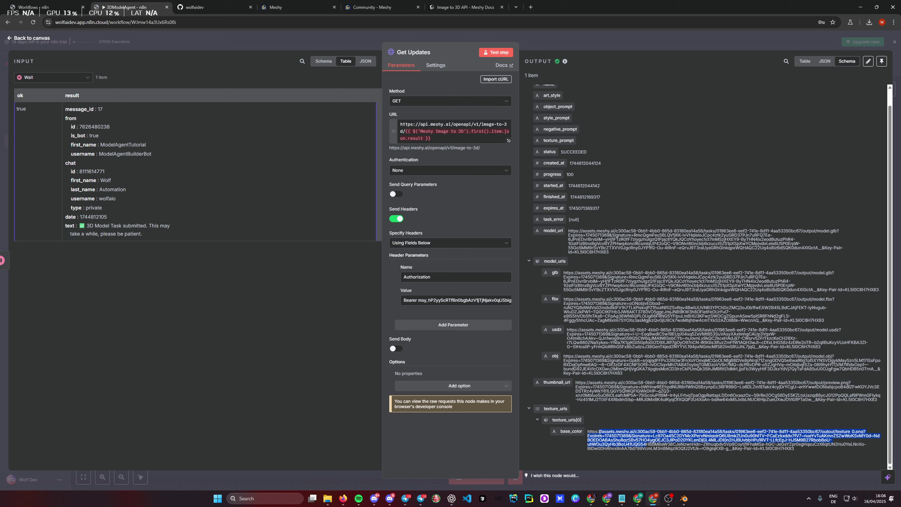
{"action": "left_click", "coordinate": [661, 451]}
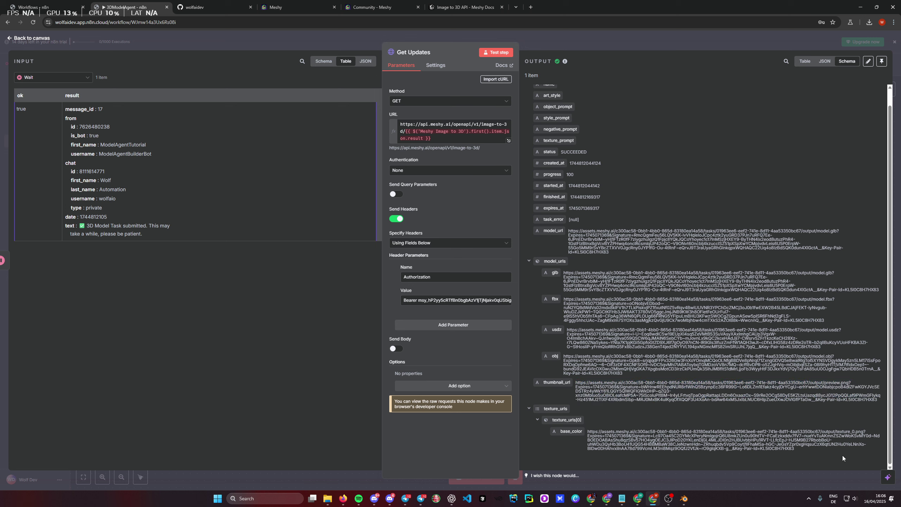
{"action": "left_click_drag", "start_coordinate": [843, 458], "coordinate": [593, 432]}
{"action": "left_click", "coordinate": [609, 444]}
{"action": "scroll", "coordinate": [630, 446], "scroll_direction": "up", "scroll_amount": 1}
{"action": "scroll", "coordinate": [641, 439], "scroll_direction": "down", "scroll_amount": 1}
{"action": "left_click", "coordinate": [555, 35]}
{"action": "key", "text": "alt+Tab"}
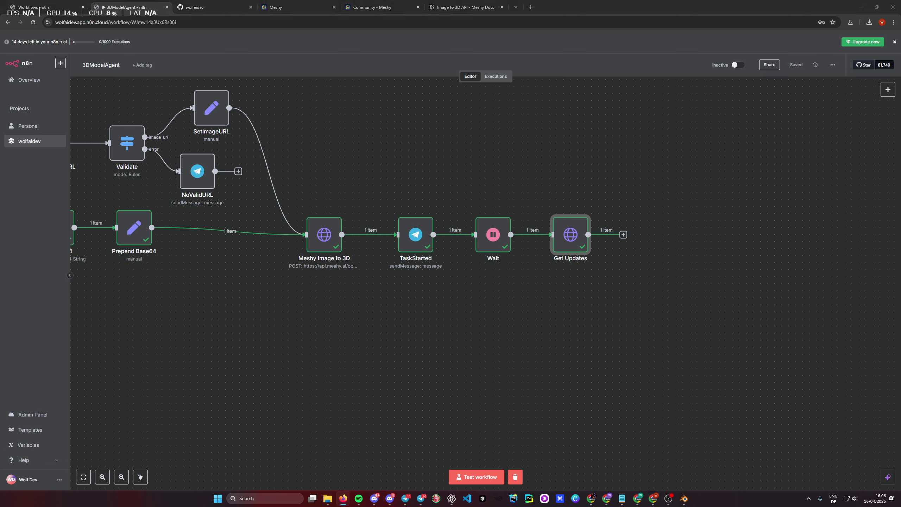
Step: Add an If node after the Get Updates node
{"action": "left_click", "coordinate": [623, 235]}
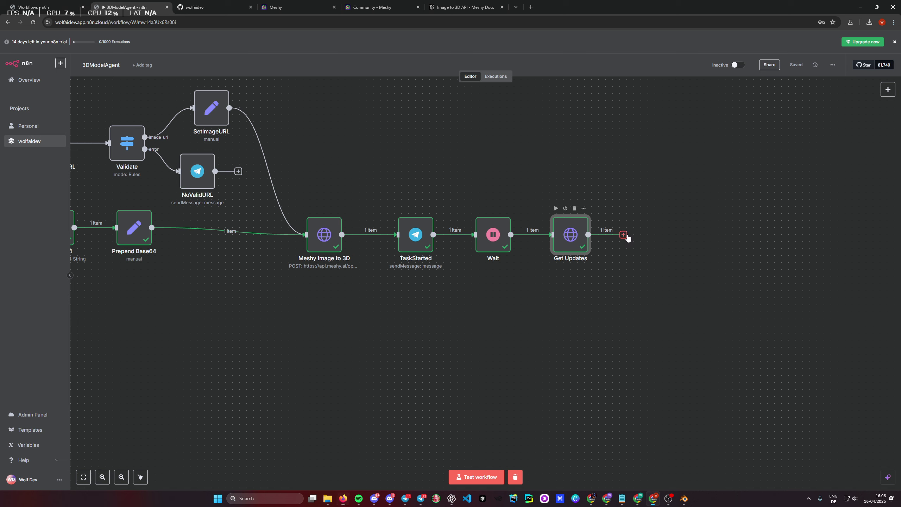
{"action": "type", "text": "if"}
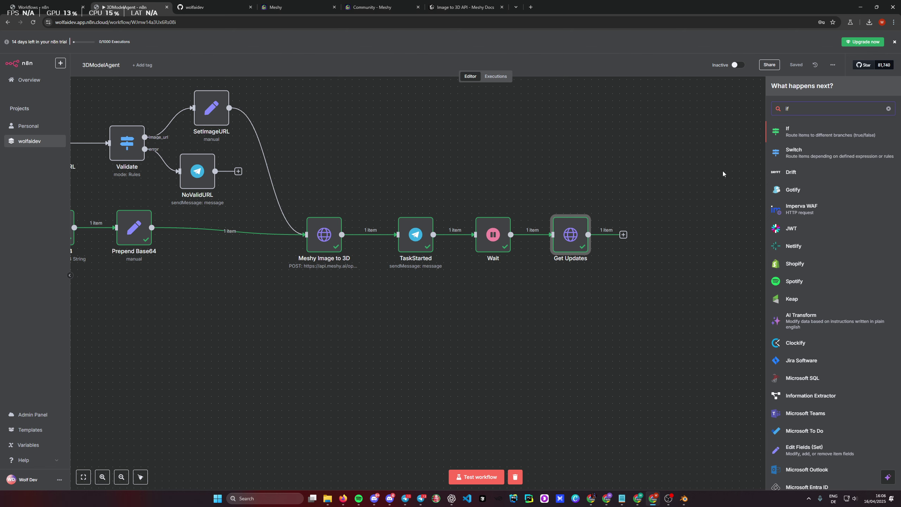
{"action": "left_click", "coordinate": [789, 131]}
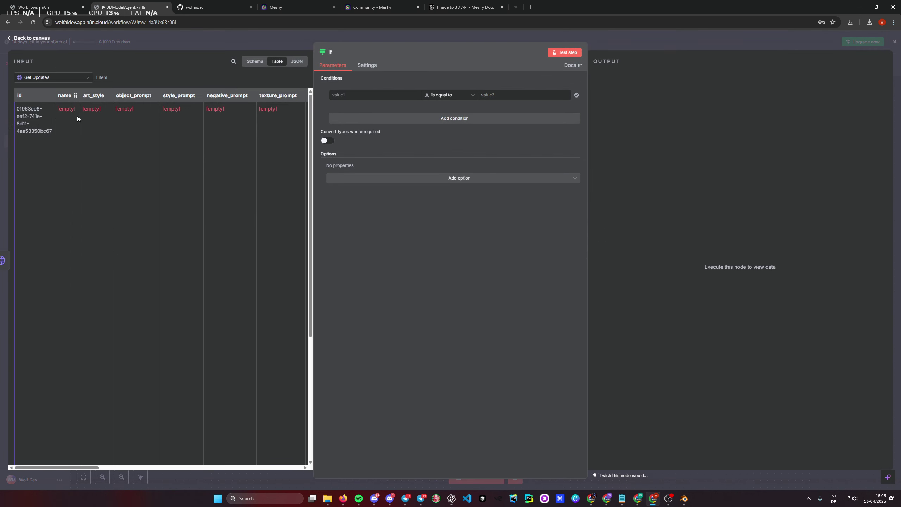
Step: Set the If condition so the status field from Get Updates is equal to SUCCEEDED
{"action": "left_click", "coordinate": [253, 62]}
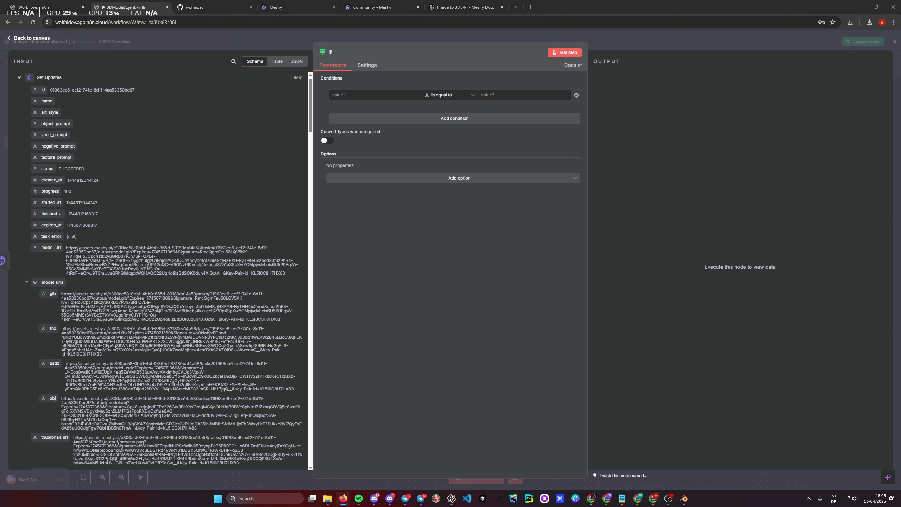
{"action": "left_click_drag", "start_coordinate": [47, 168], "coordinate": [359, 95]}
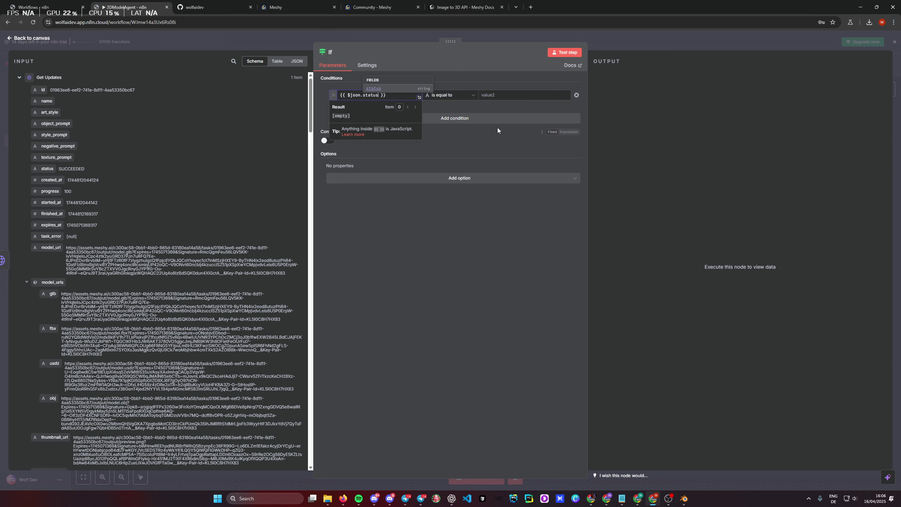
{"action": "left_click", "coordinate": [524, 96]}
{"action": "type", "text": "SUC"}
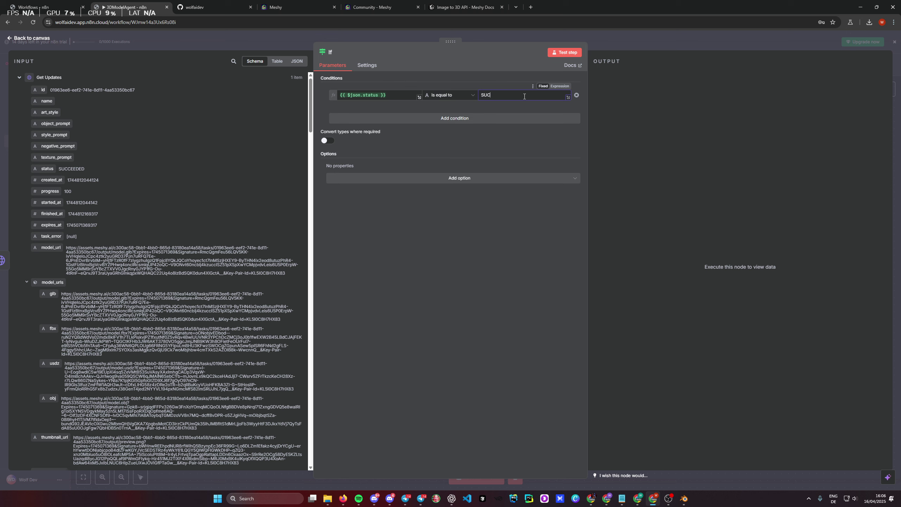
{"action": "type", "text": "CEEDED"}
{"action": "left_click", "coordinate": [518, 278]}
{"action": "left_click_drag", "start_coordinate": [513, 95], "coordinate": [461, 96]}
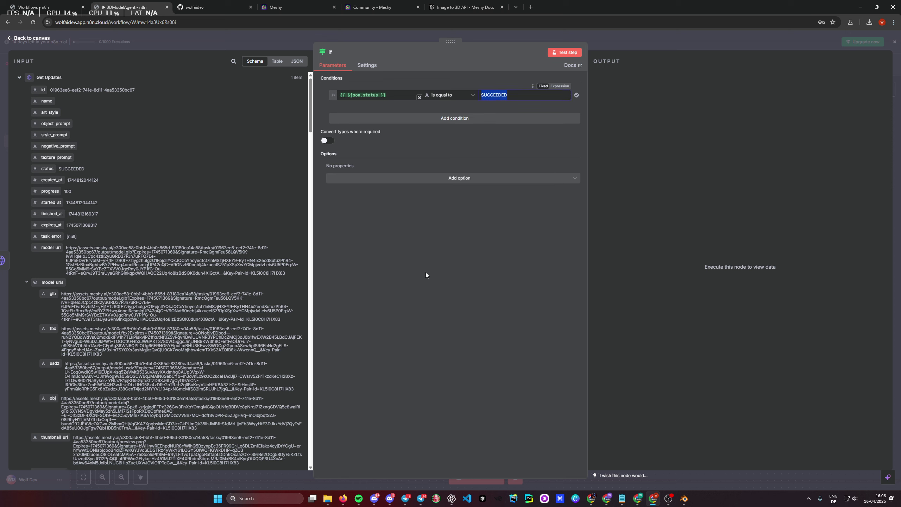
{"action": "left_click", "coordinate": [430, 277]}
{"action": "key", "text": "Escape"}
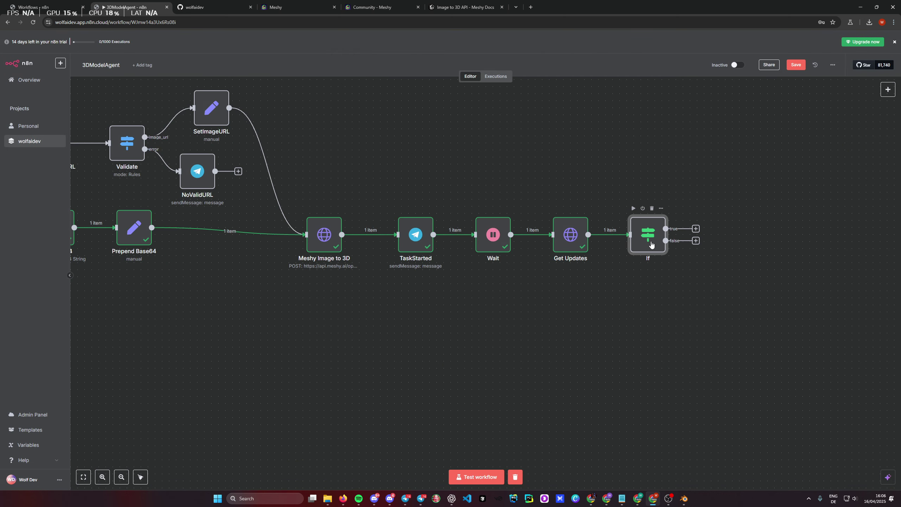
Step: Rename the If node as Check Progress
{"action": "double_click", "coordinate": [650, 245]}
{"action": "left_click", "coordinate": [344, 59]}
{"action": "key", "text": "BackSpace"}
{"action": "key", "text": "BackSpace"}
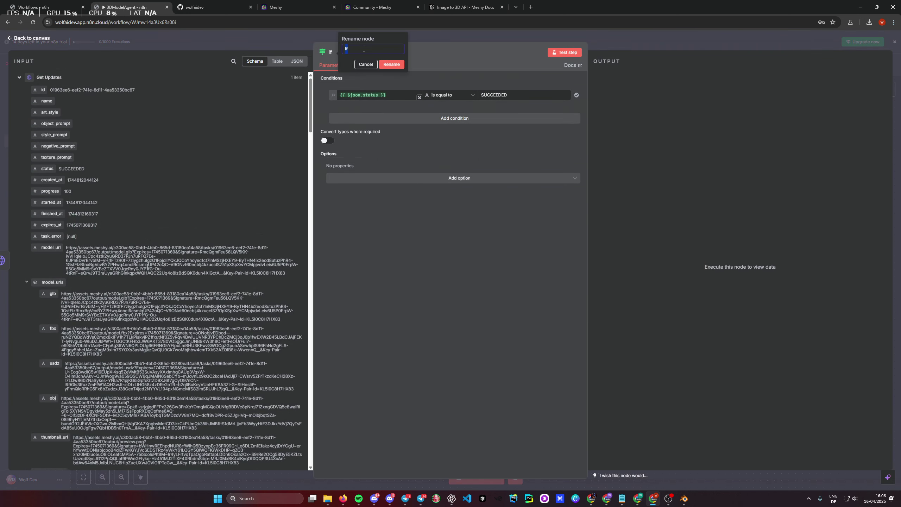
{"action": "type", "text": "Check Progress"}
{"action": "left_click", "coordinate": [390, 66]}
{"action": "key", "text": "Escape"}
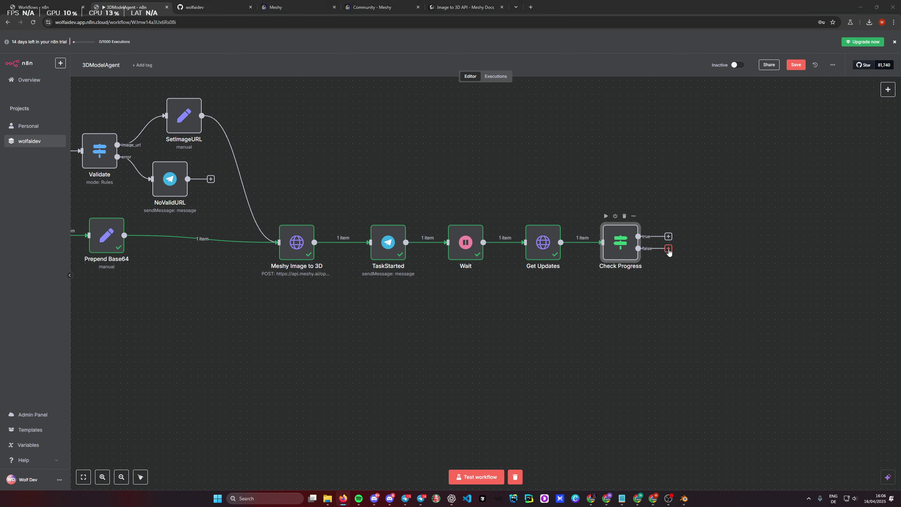
Step: Duplicate the NoValidURL Telegram node, connect the copy to Check Progress's false output, and run Check Progress
{"action": "left_click", "coordinate": [177, 177]}
{"action": "key", "text": "ctrl+c"}
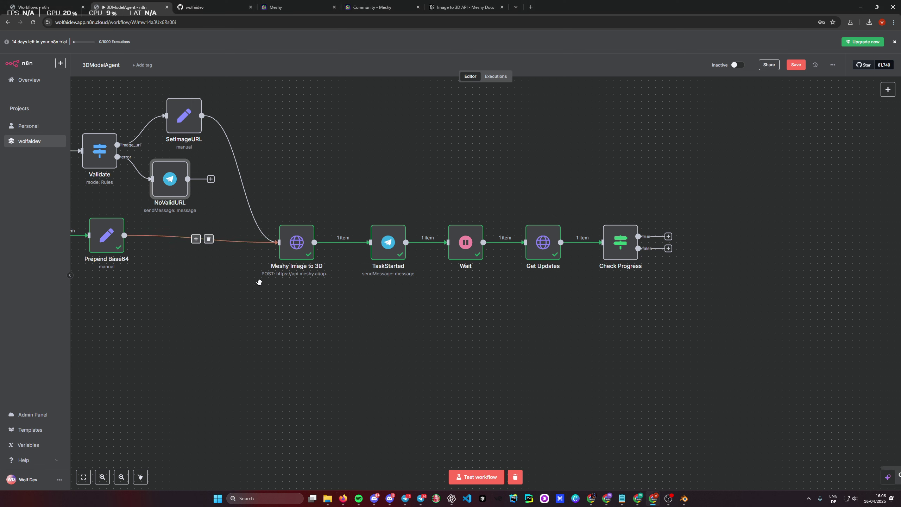
{"action": "key", "text": "ctrl+v"}
{"action": "left_click_drag", "start_coordinate": [543, 334], "coordinate": [704, 272]}
{"action": "left_click_drag", "start_coordinate": [638, 249], "coordinate": [687, 270]}
{"action": "left_click", "coordinate": [605, 216]}
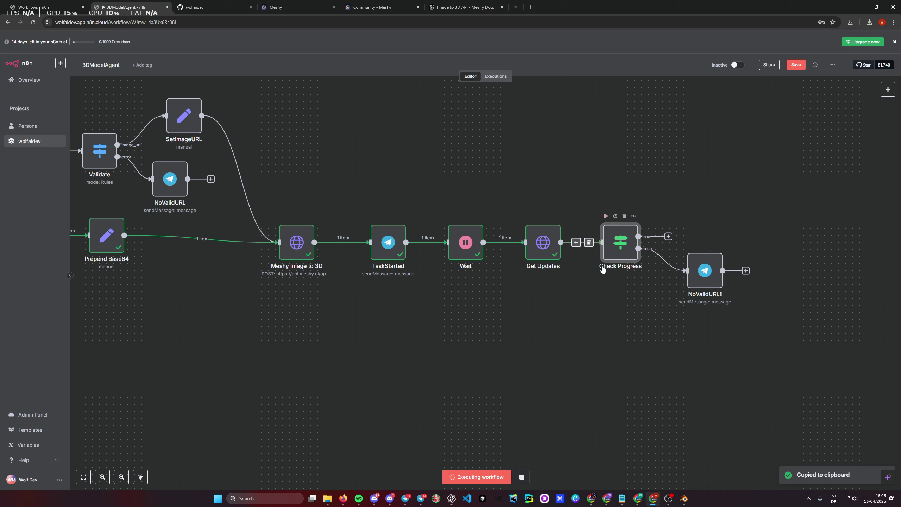
Step: Rename the duplicated NoValidURL1 Telegram node as UpdateProgress
{"action": "double_click", "coordinate": [701, 281]}
{"action": "left_click", "coordinate": [414, 56]}
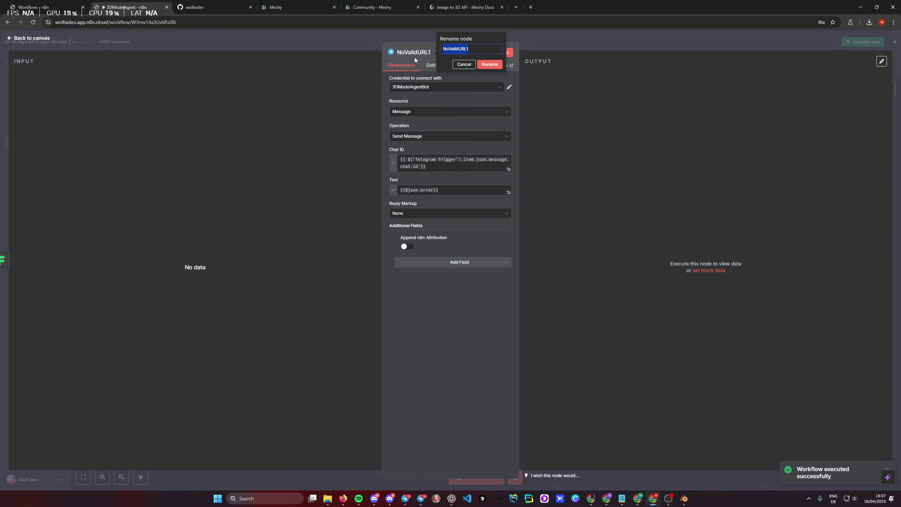
{"action": "type", "text": "UpdateProgress"}
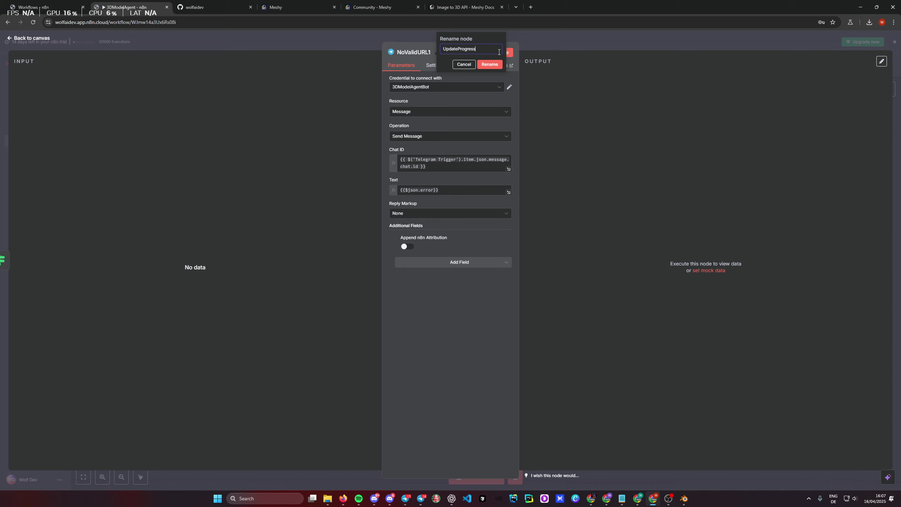
{"action": "left_click", "coordinate": [497, 65]}
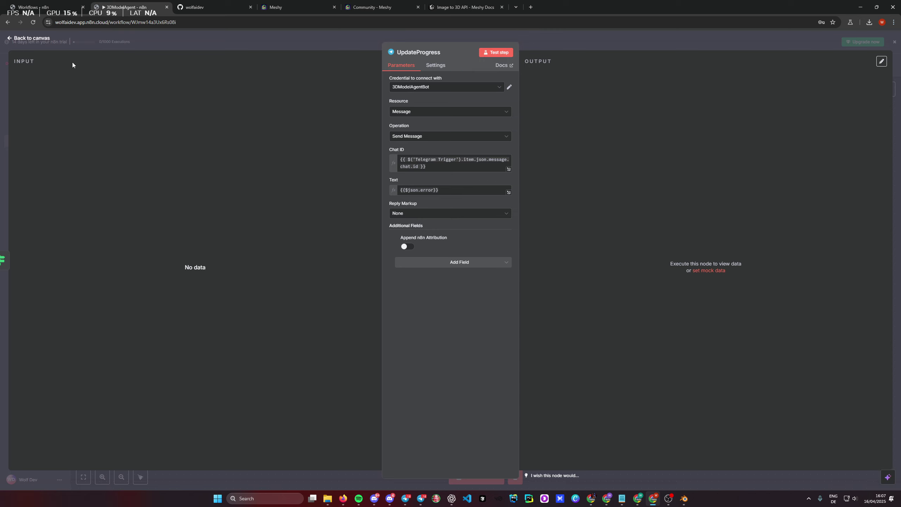
Step: Set the UpdateProgress message text to "⏳ 3D Model Progress: {{ $('Get Updates').item.json.progress }}%"
{"action": "left_click", "coordinate": [343, 498]}
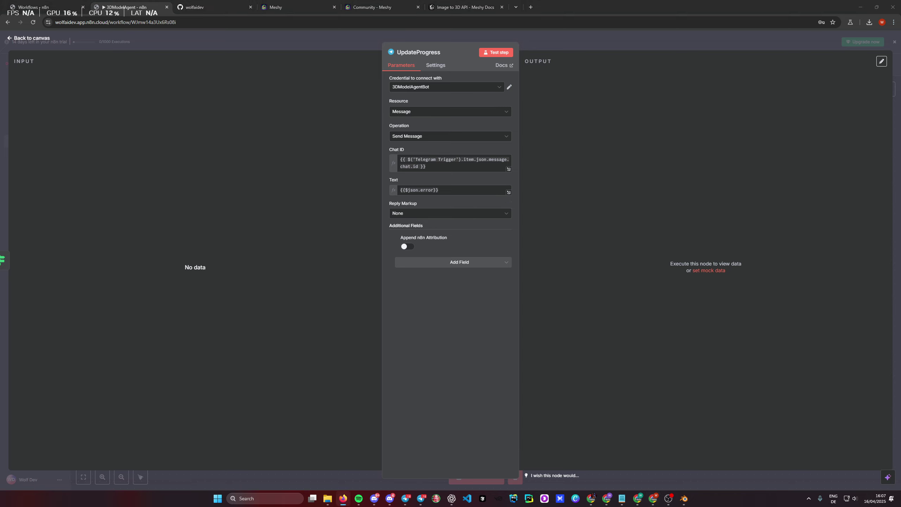
{"action": "left_click", "coordinate": [452, 188]}
{"action": "key", "text": "ctrl+a"}
{"action": "key", "text": "ctrl+v"}
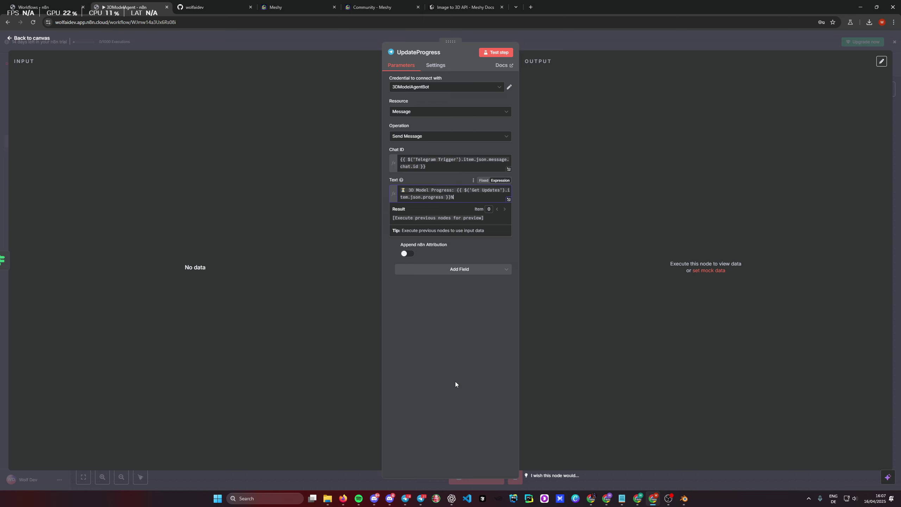
{"action": "left_click", "coordinate": [455, 382]}
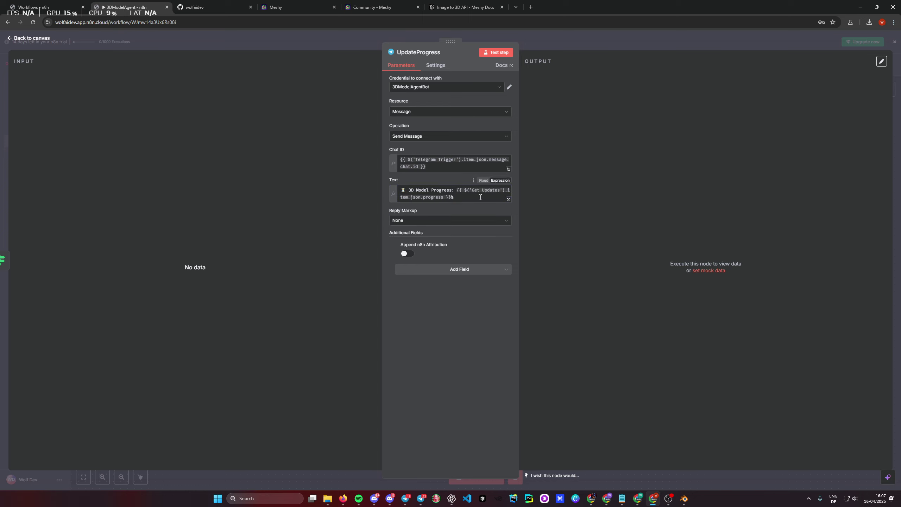
{"action": "left_click_drag", "start_coordinate": [455, 197], "coordinate": [404, 269]}
{"action": "left_click", "coordinate": [435, 342]}
{"action": "left_click_drag", "start_coordinate": [456, 191], "coordinate": [390, 191]}
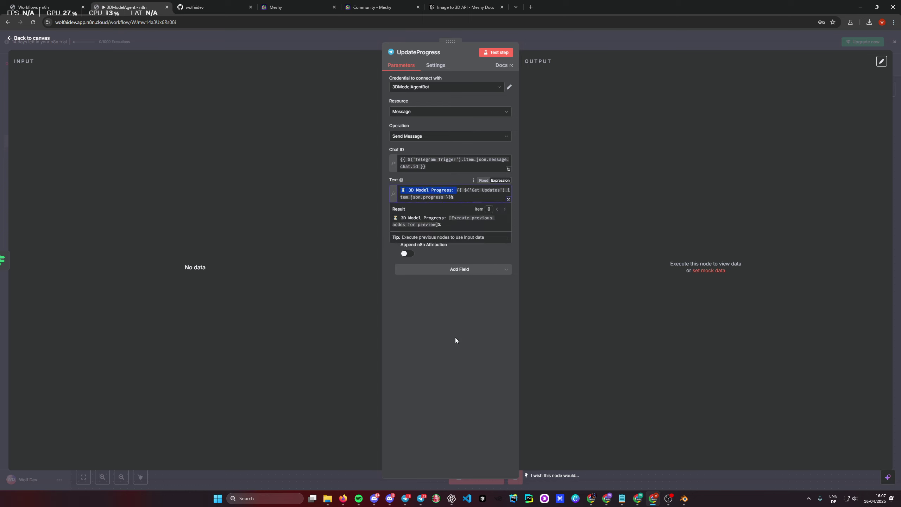
{"action": "left_click", "coordinate": [456, 338]}
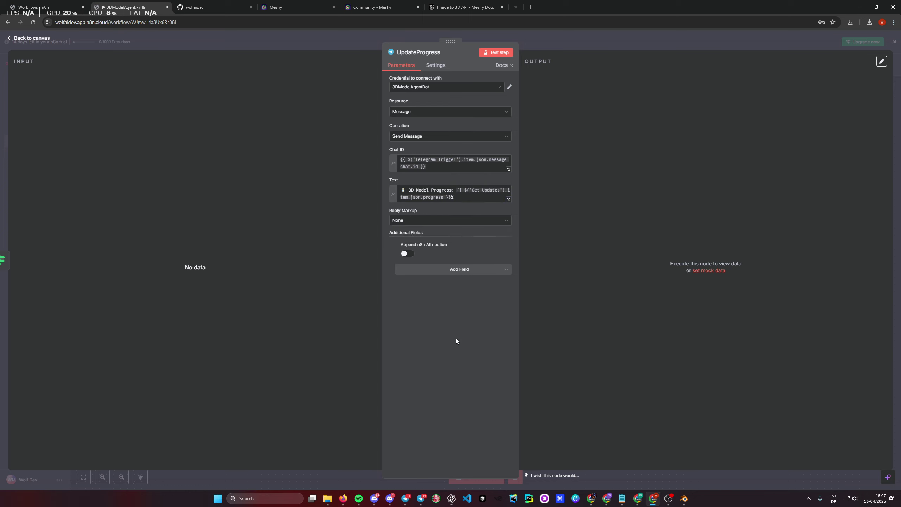
Step: Connect the UpdateProgress output back to the Wait node's input to form a polling loop
{"action": "left_click", "coordinate": [577, 36]}
{"action": "left_click_drag", "start_coordinate": [740, 283], "coordinate": [446, 243]}
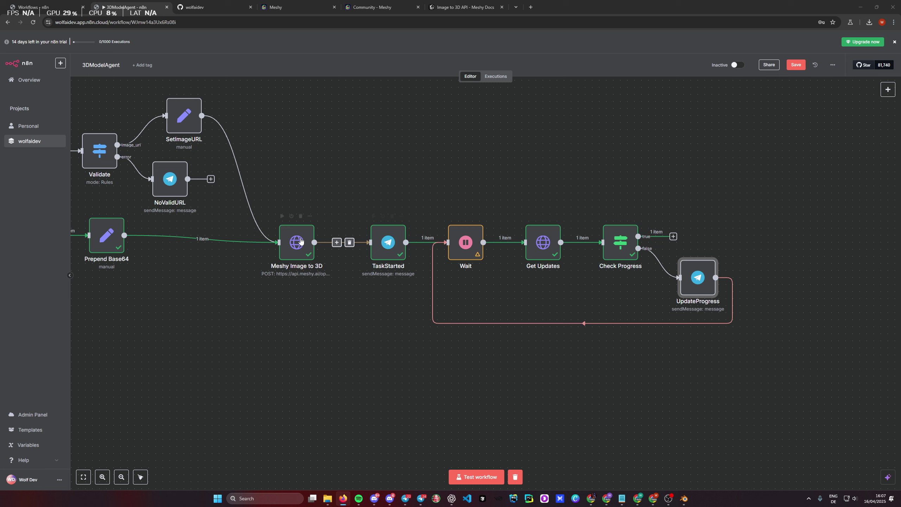
{"action": "mouse_move", "coordinate": [472, 247]}
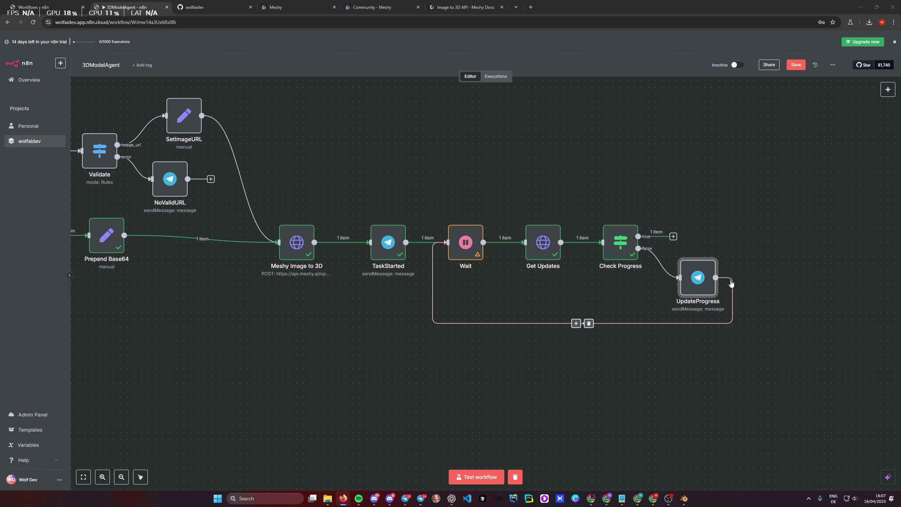
Step: Duplicate the UpdateProgress node and connect the copy to Check Progress's true output
{"action": "left_click_drag", "start_coordinate": [703, 375], "coordinate": [475, 403]}
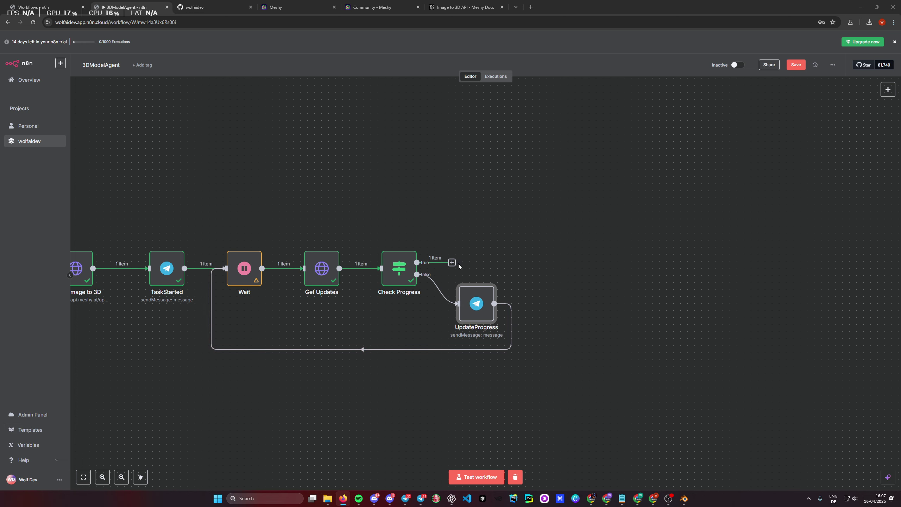
{"action": "left_click", "coordinate": [473, 307]}
{"action": "key", "text": "ctrl+c"}
{"action": "key", "text": "ctrl+v"}
{"action": "left_click_drag", "start_coordinate": [333, 363], "coordinate": [498, 247]}
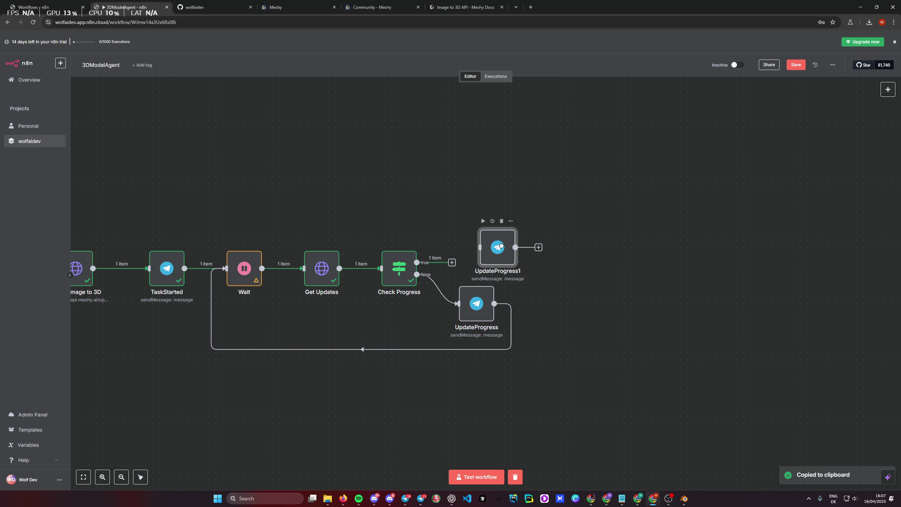
{"action": "left_click_drag", "start_coordinate": [452, 265], "coordinate": [492, 254]}
Step: Replace the duplicated node's message text with "Your 3D Model has been successfully created!" including its emojis
{"action": "double_click", "coordinate": [498, 248]}
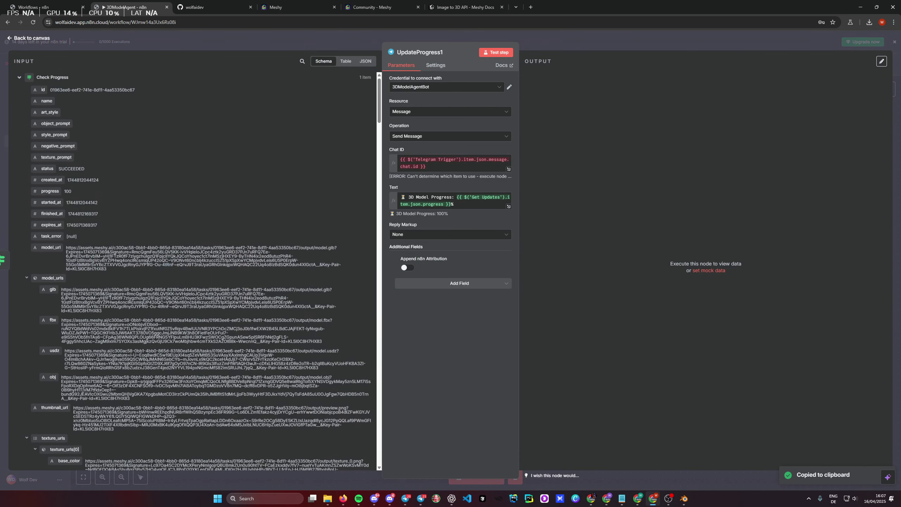
{"action": "key", "text": "ctrl+a"}
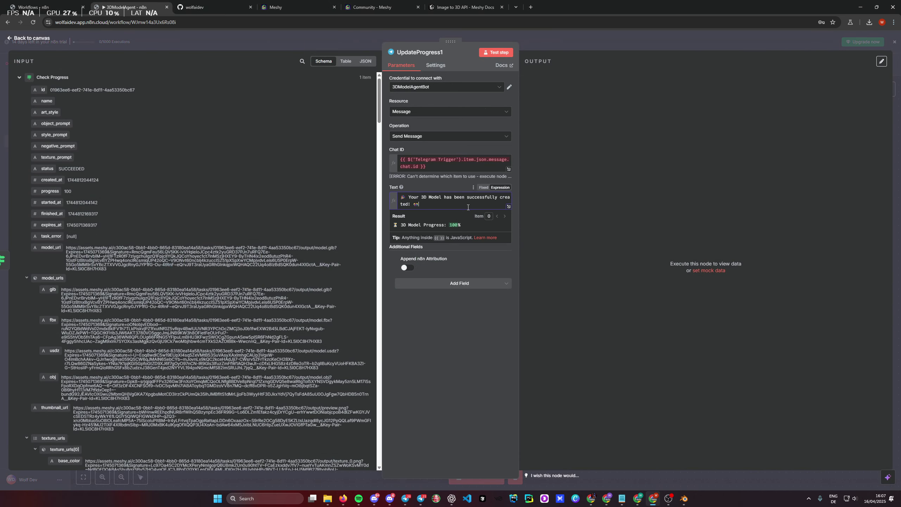
{"action": "key", "text": "ctrl+v"}
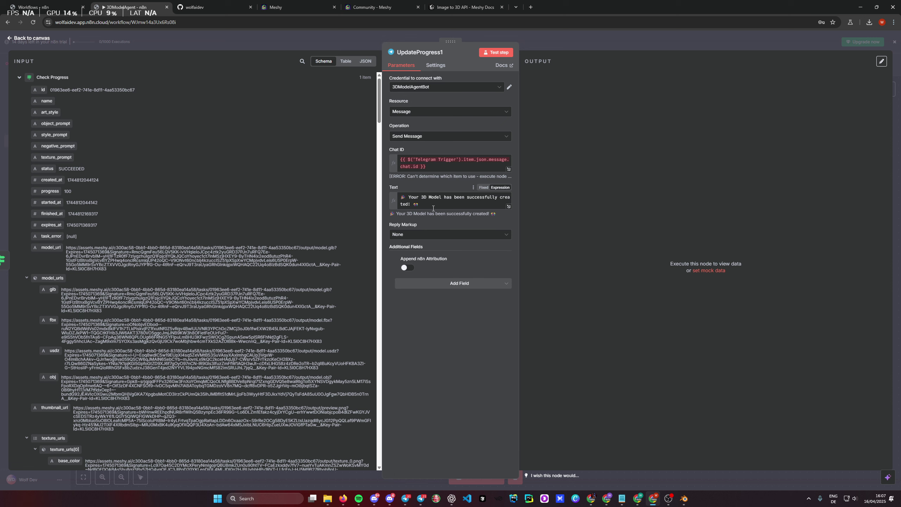
{"action": "left_click", "coordinate": [448, 166]}
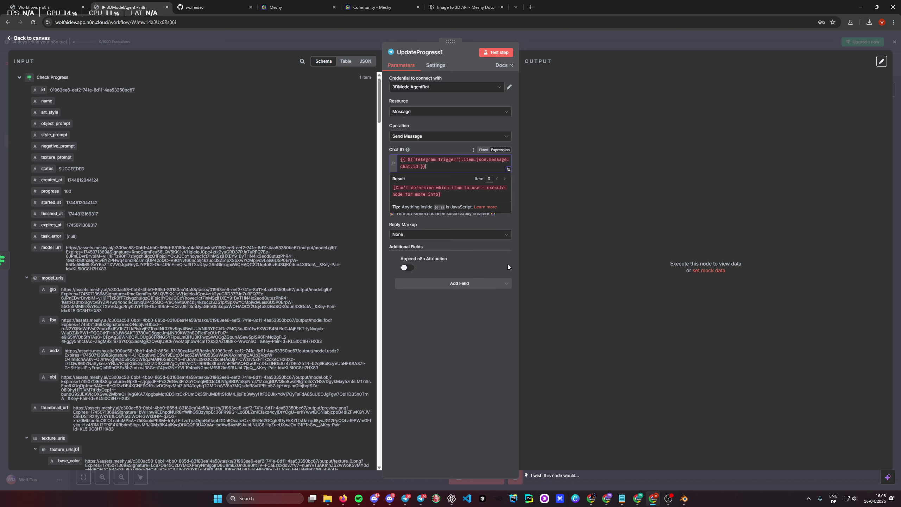
{"action": "left_click", "coordinate": [486, 345]}
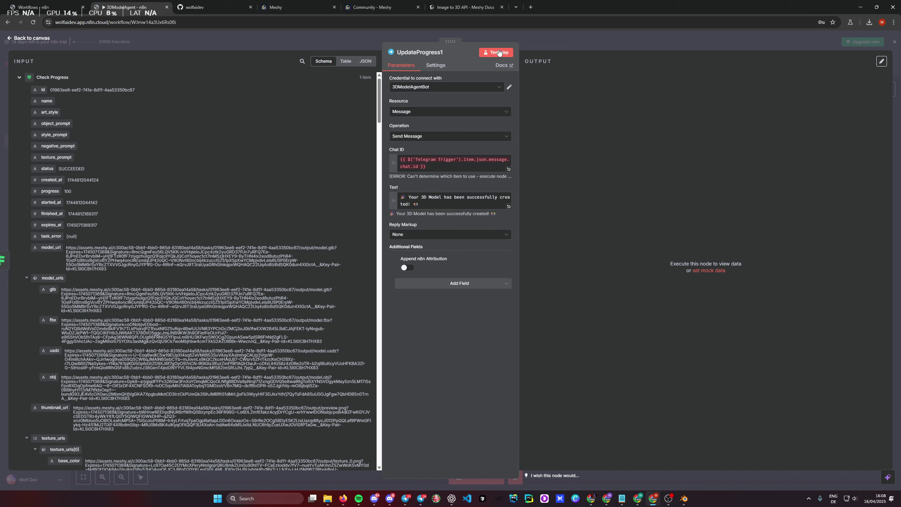
Step: Rename the UpdateProgress1 node as TaskSucceeded and return to the canvas
{"action": "left_click", "coordinate": [437, 52]}
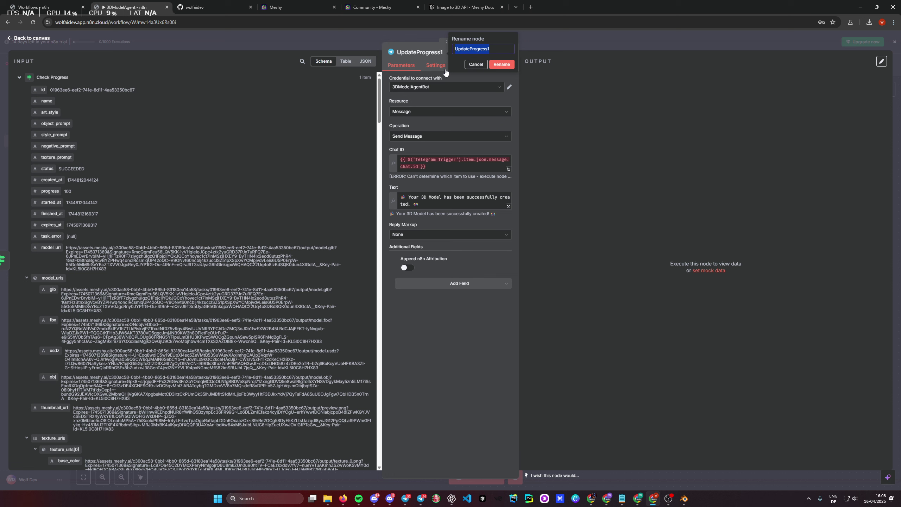
{"action": "type", "text": "A"}
{"action": "left_click", "coordinate": [502, 65]}
{"action": "left_click", "coordinate": [544, 38]}
Step: Move the TaskSucceeded node slightly higher on the canvas, further away from UpdateProgress
{"action": "scroll", "coordinate": [466, 391], "scroll_direction": "left", "scroll_amount": 15}
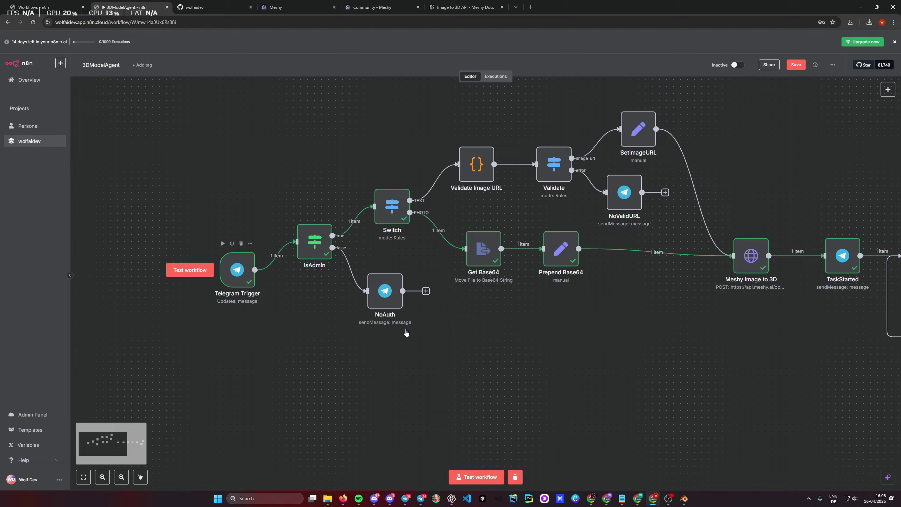
{"action": "scroll", "coordinate": [221, 238], "scroll_direction": "right", "scroll_amount": 10}
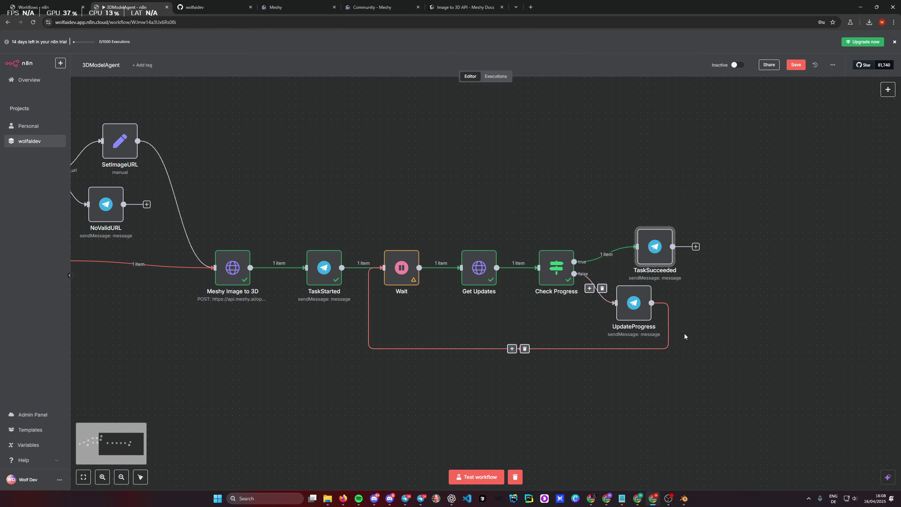
{"action": "scroll", "coordinate": [500, 373], "scroll_direction": "right", "scroll_amount": 6}
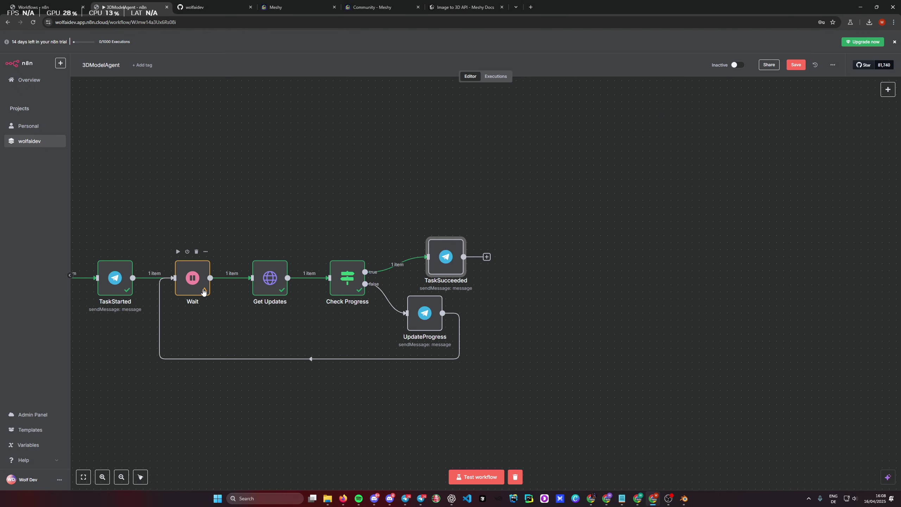
{"action": "double_click", "coordinate": [192, 279]}
{"action": "left_click", "coordinate": [611, 41]}
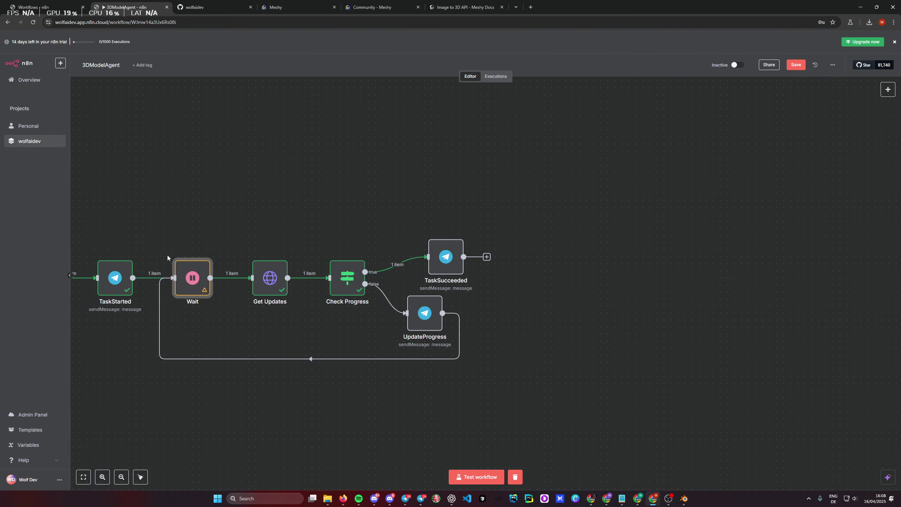
{"action": "left_click_drag", "start_coordinate": [448, 259], "coordinate": [448, 245]}
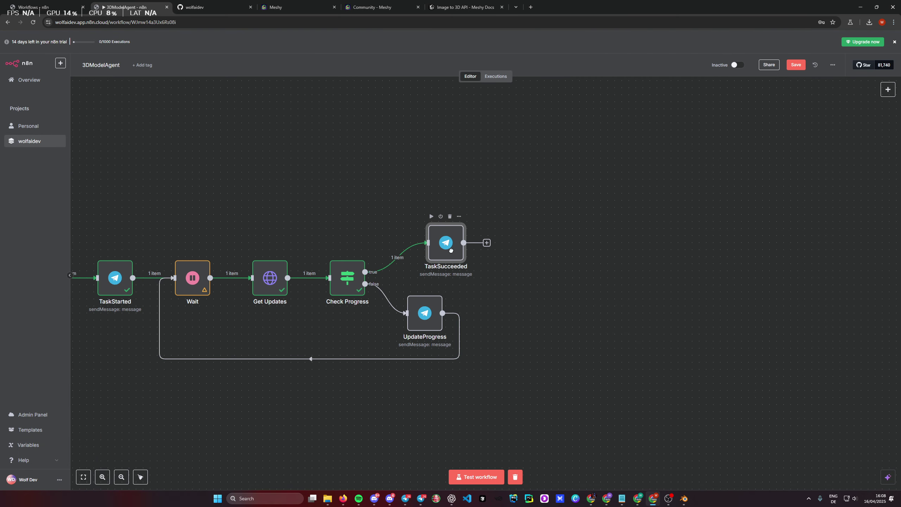
{"action": "key", "text": "ctrl+c"}
{"action": "key", "text": "ctrl+v"}
{"action": "left_click_drag", "start_coordinate": [545, 273], "coordinate": [531, 243]}
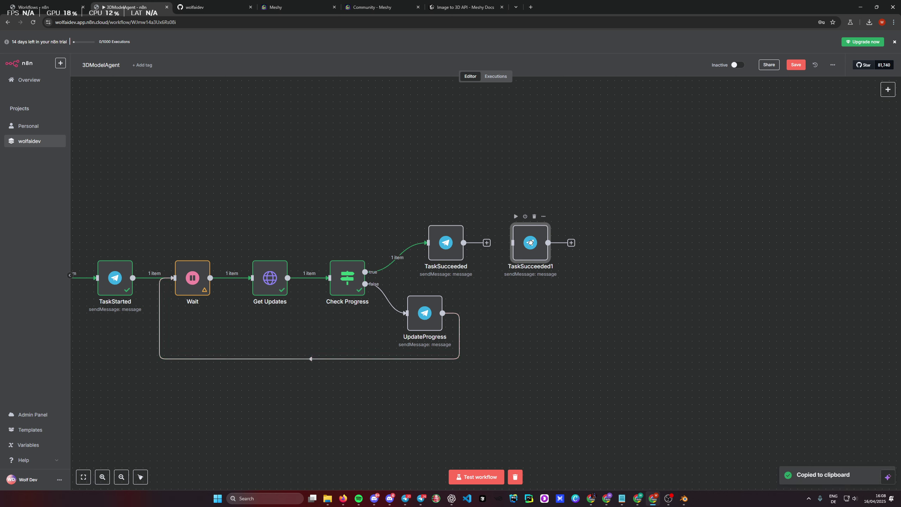
{"action": "left_click", "coordinate": [534, 217]}
Step: Start a workflow test and resend the dog statue image to the ModelAgentTutorial bot in Telegram
{"action": "left_click", "coordinate": [477, 477]}
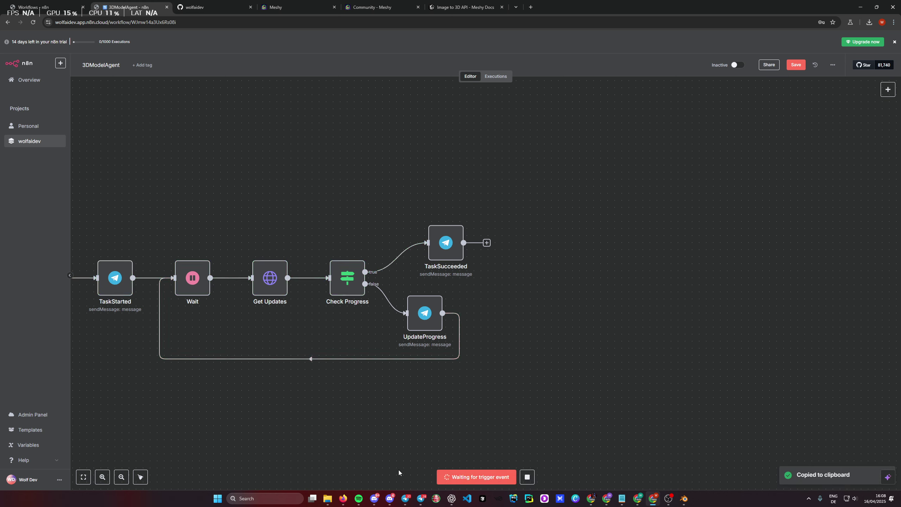
{"action": "left_click", "coordinate": [422, 499]}
{"action": "left_click", "coordinate": [395, 272]}
{"action": "right_click", "coordinate": [373, 256]}
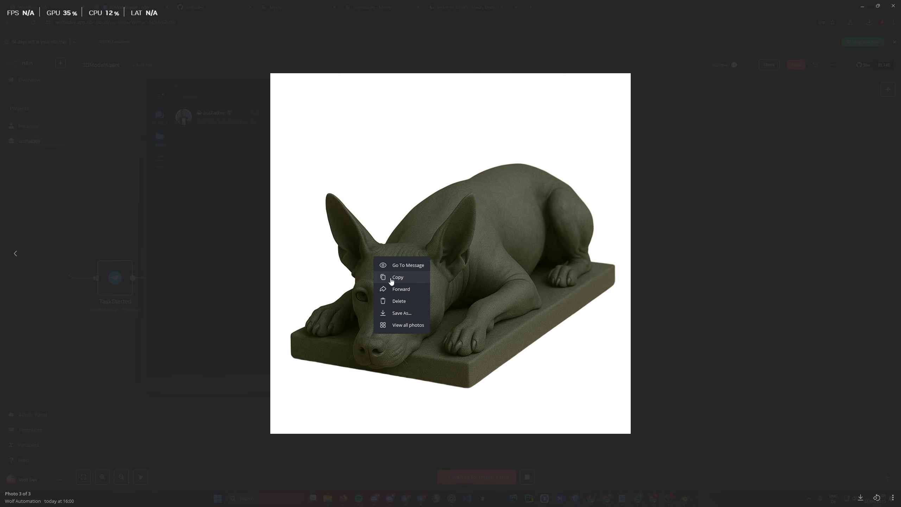
{"action": "left_click", "coordinate": [391, 282]}
{"action": "key", "text": "ctrl+v"}
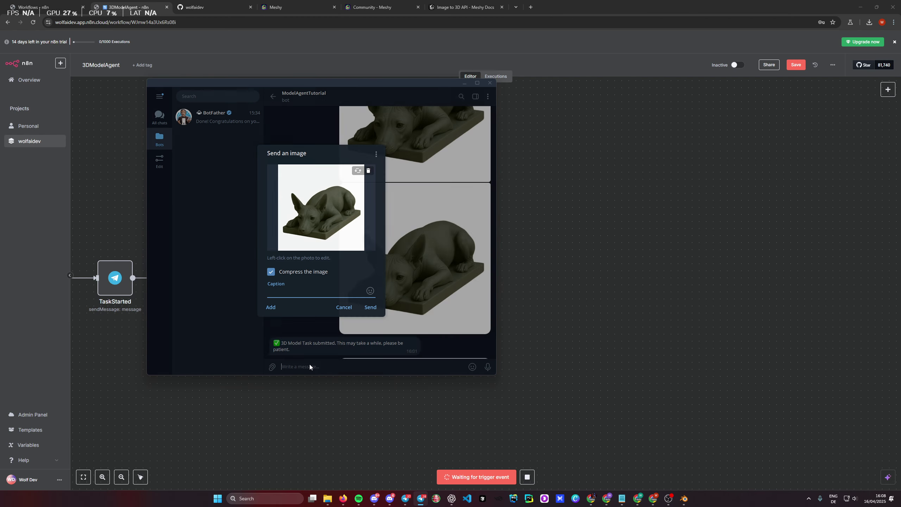
{"action": "key", "text": "Return"}
Step: Follow the running execution through the workflow nodes and check the bot's replies in Telegram
{"action": "left_click", "coordinate": [300, 499]}
{"action": "left_click", "coordinate": [185, 427]}
{"action": "scroll", "coordinate": [184, 427], "scroll_direction": "down", "scroll_amount": 2}
{"action": "left_click_drag", "start_coordinate": [190, 427], "coordinate": [568, 358]}
{"action": "scroll", "coordinate": [536, 372], "scroll_direction": "down", "scroll_amount": 1}
{"action": "left_click_drag", "start_coordinate": [396, 378], "coordinate": [334, 385]}
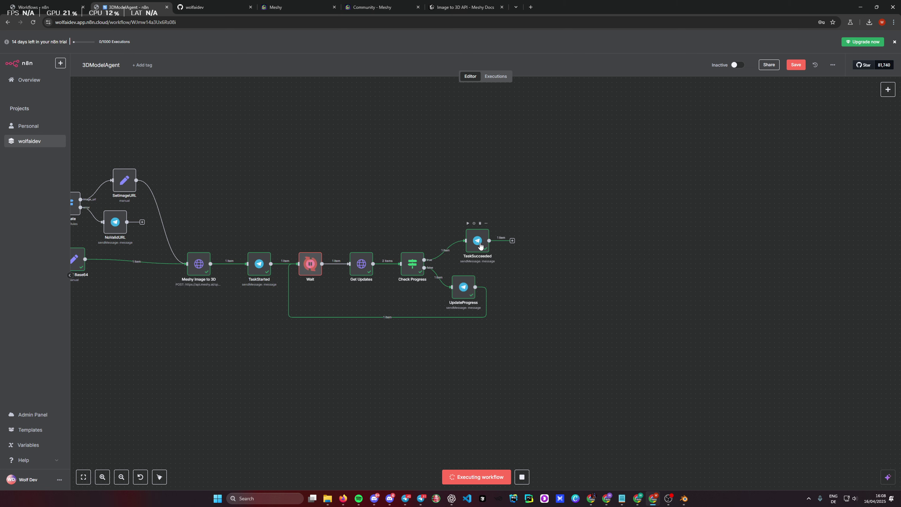
{"action": "left_click", "coordinate": [421, 498]}
{"action": "left_click", "coordinate": [372, 426]}
Step: Inspect the Check Progress condition and output data, and stop the running execution
{"action": "double_click", "coordinate": [419, 271]}
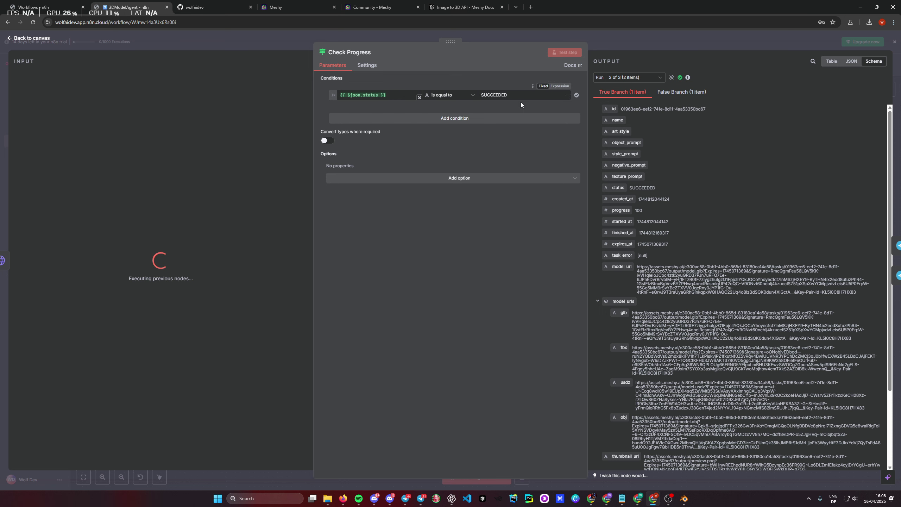
{"action": "left_click", "coordinate": [634, 35]}
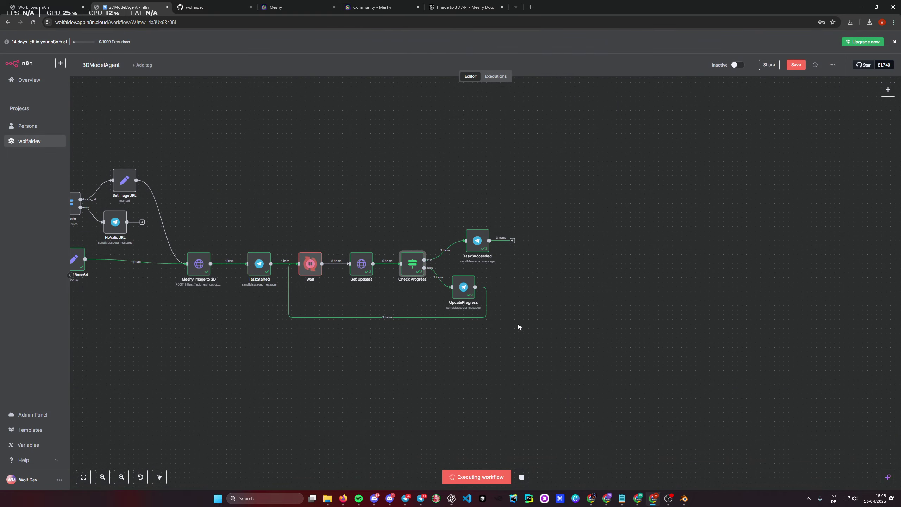
{"action": "left_click", "coordinate": [527, 477]}
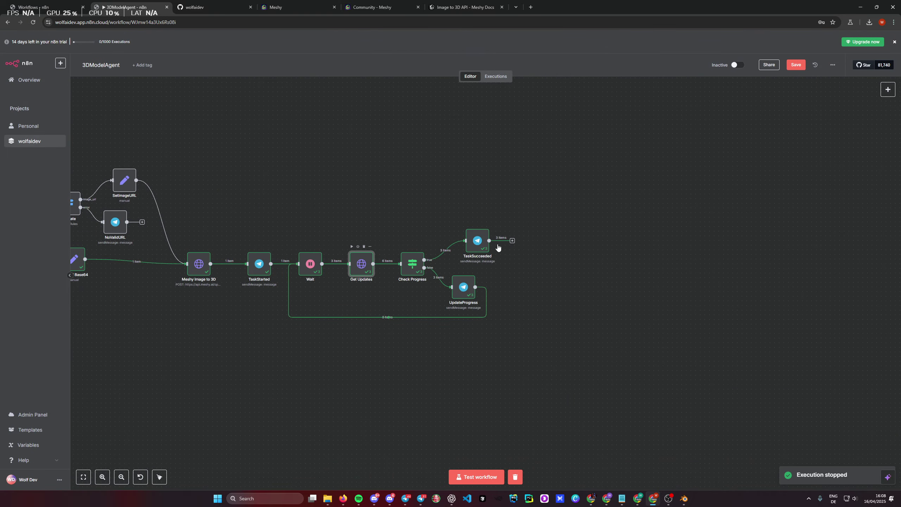
Step: Remove .first() from the Get Updates URL expression, leaving {{ $('Meshy Image to 3D').item.json.result }}, and test the node
{"action": "double_click", "coordinate": [362, 263]}
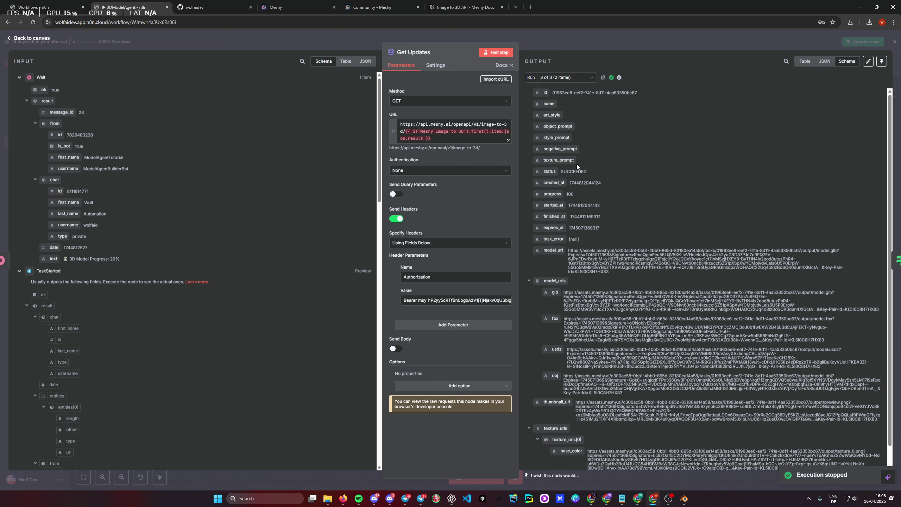
{"action": "left_click", "coordinate": [448, 134]}
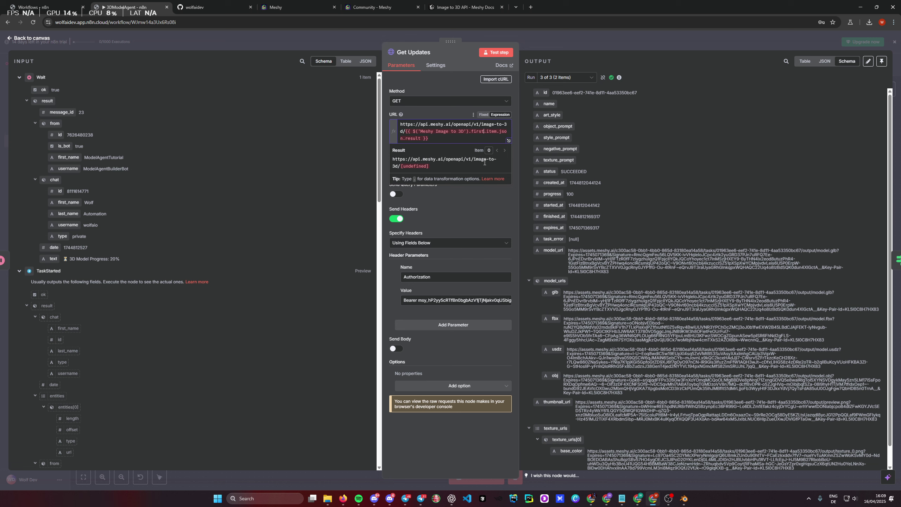
{"action": "key", "text": "BackSpace"}
{"action": "key", "text": "BackSpace"}
{"action": "key", "text": "BackSpace"}
{"action": "key", "text": "BackSpace"}
{"action": "key", "text": "BackSpace"}
{"action": "key", "text": "BackSpace"}
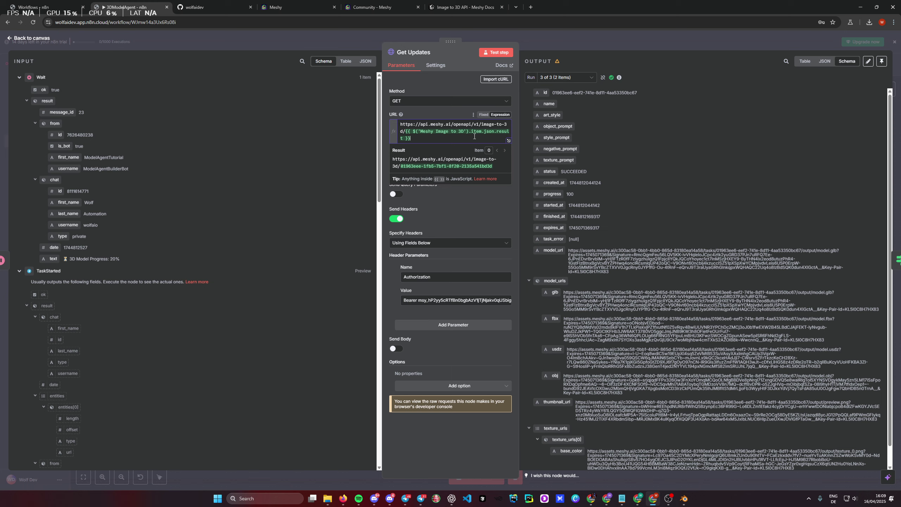
{"action": "left_click", "coordinate": [496, 52]}
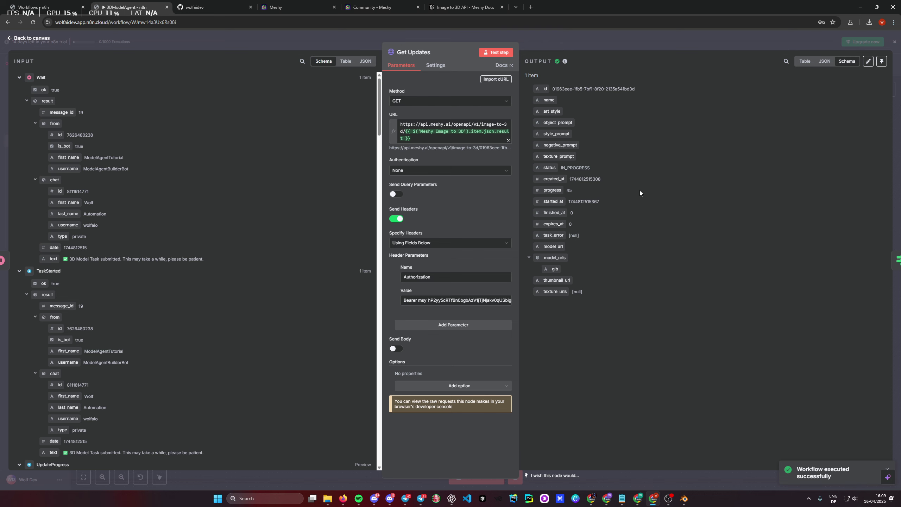
Step: Run the Check Progress and UpdateProgress nodes, and check the bot's progress message in Telegram against the UpdateProgress text expression
{"action": "left_click", "coordinate": [573, 50]}
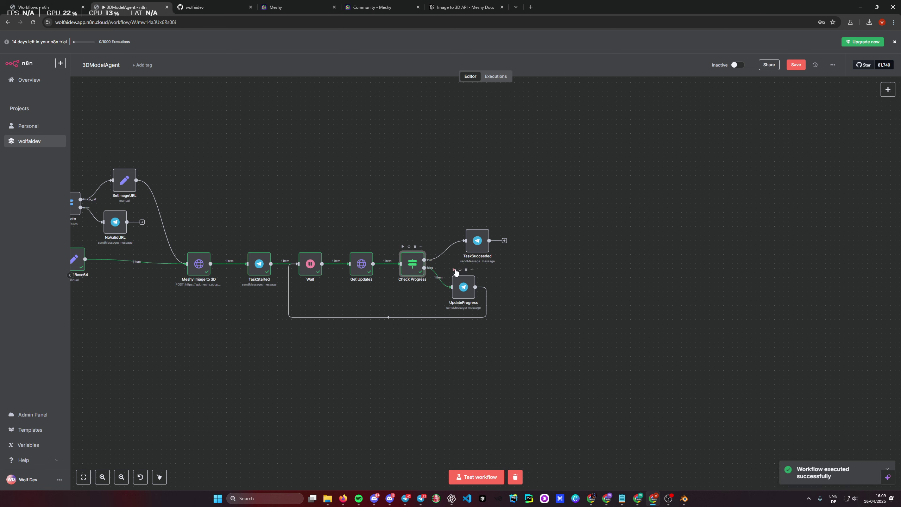
{"action": "left_click", "coordinate": [422, 501]}
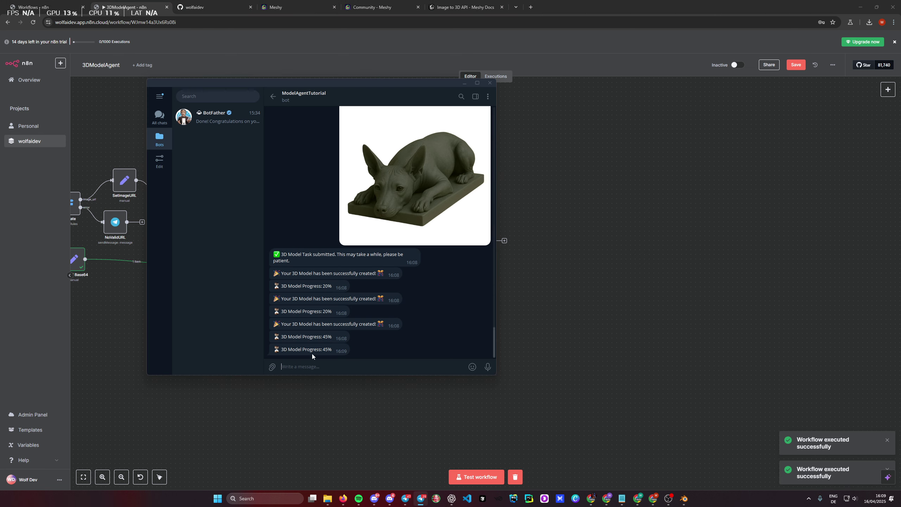
{"action": "left_click_drag", "start_coordinate": [288, 351], "coordinate": [332, 350]}
{"action": "left_click", "coordinate": [355, 399]}
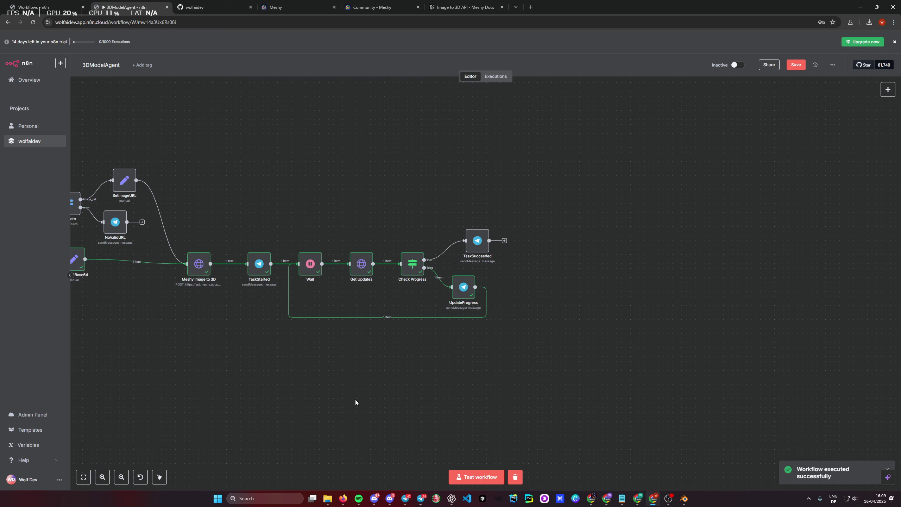
{"action": "double_click", "coordinate": [463, 290]}
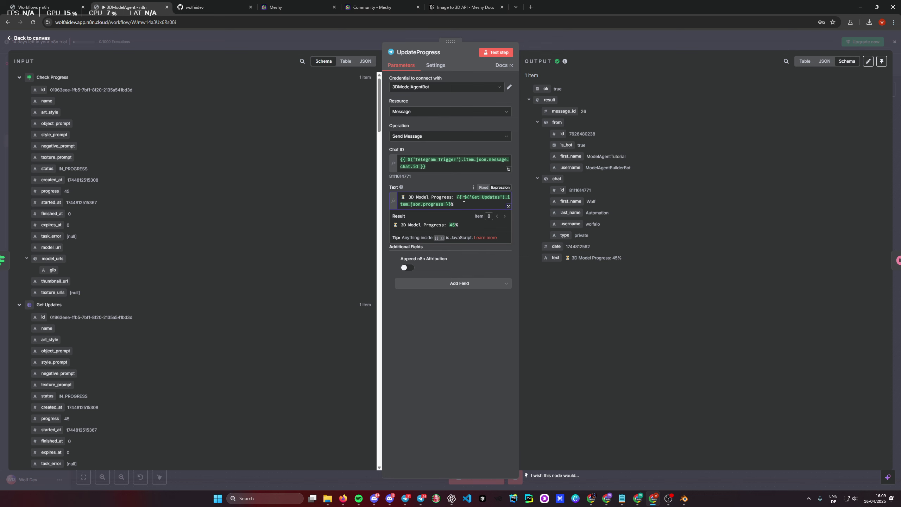
{"action": "left_click", "coordinate": [576, 37]}
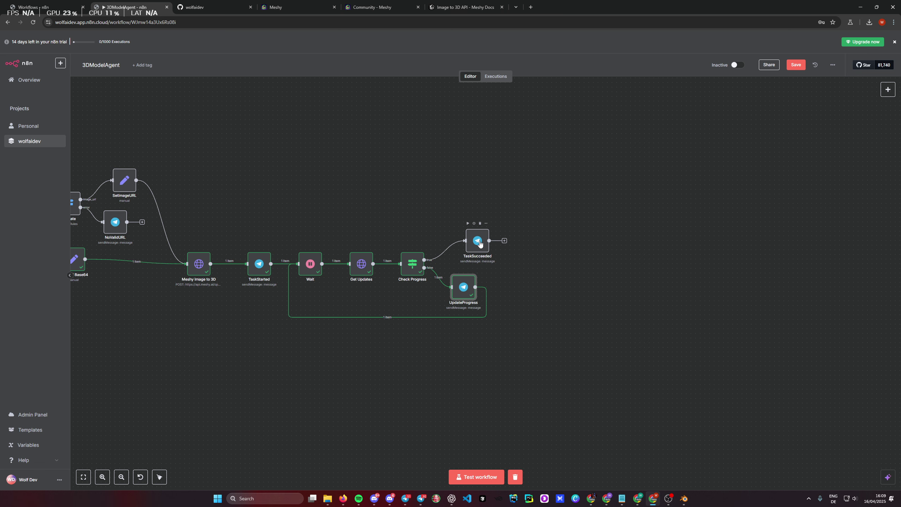
Step: Duplicate the TaskSucceeded node and connect the copy to TaskSucceeded's output
{"action": "left_click", "coordinate": [471, 250]}
{"action": "scroll", "coordinate": [461, 254], "scroll_direction": "right", "scroll_amount": 2}
{"action": "key", "text": "ctrl+c"}
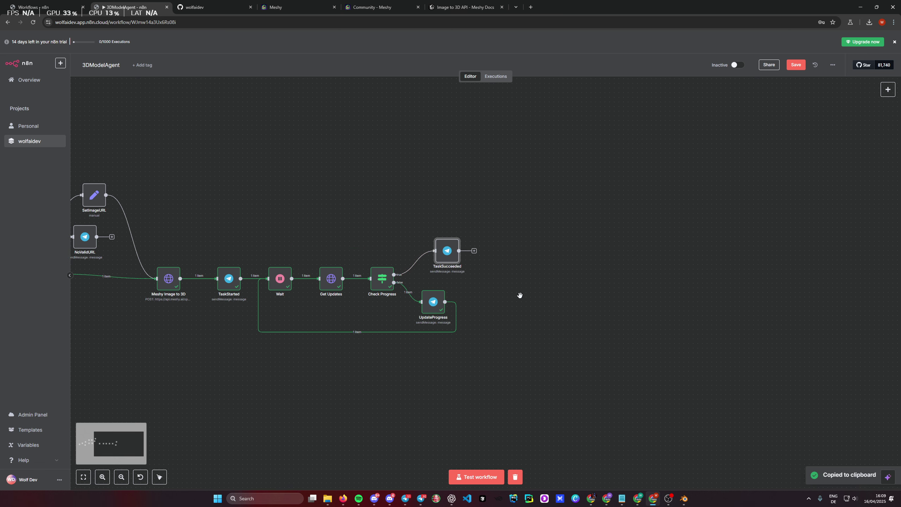
{"action": "key", "text": "ctrl+v"}
{"action": "left_click_drag", "start_coordinate": [475, 254], "coordinate": [487, 247]}
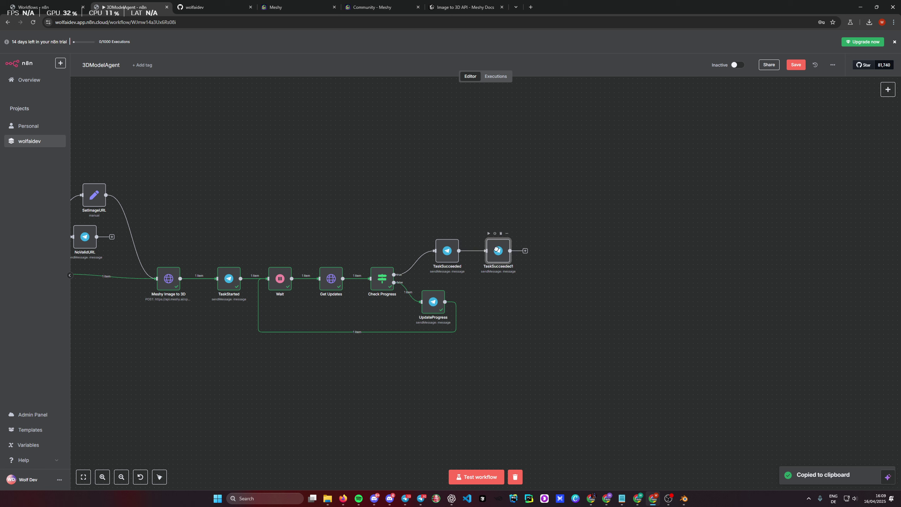
{"action": "key", "text": "alt+Tab"}
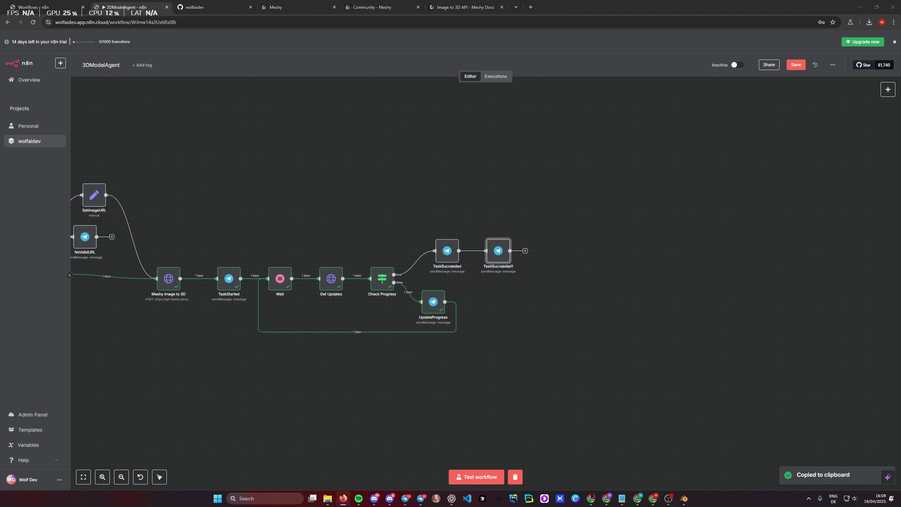
Step: Rename the duplicated TaskSucceeded node to SendPreview
{"action": "double_click", "coordinate": [498, 250]}
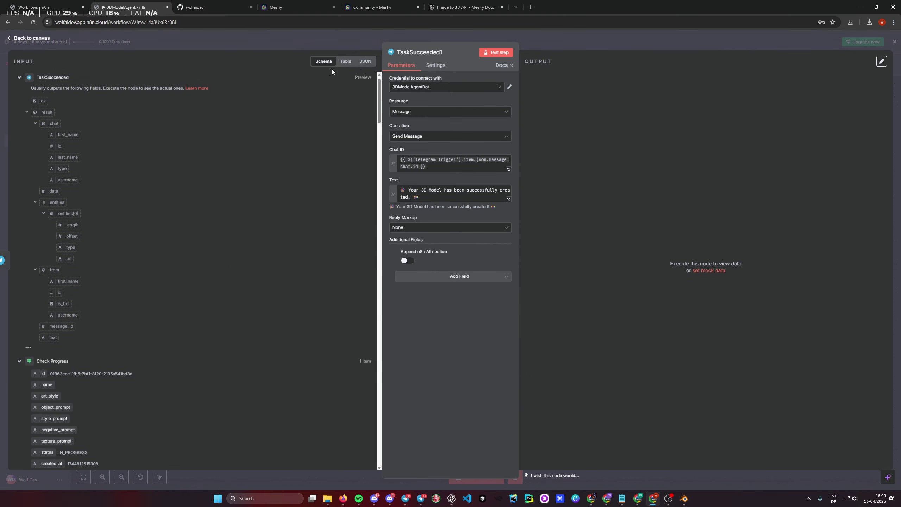
{"action": "left_click", "coordinate": [422, 57]}
{"action": "type", "text": "SendPreview"}
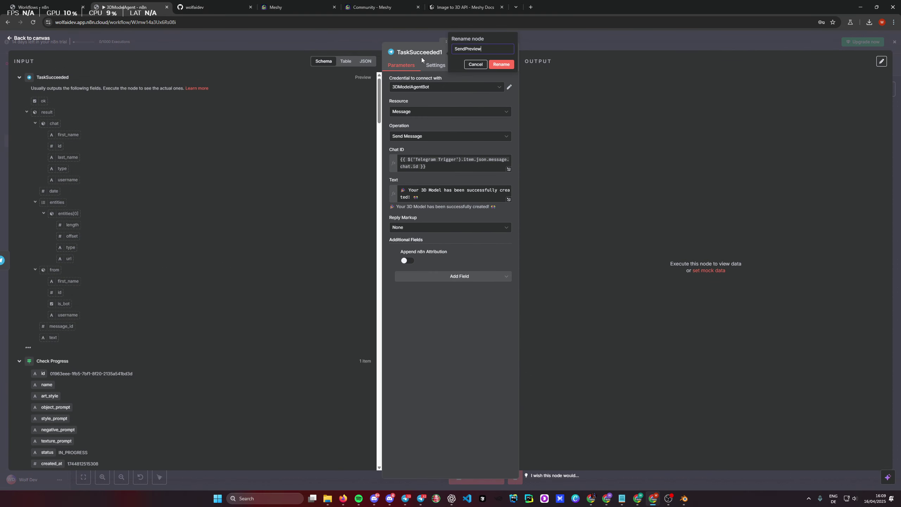
{"action": "left_click", "coordinate": [501, 66]}
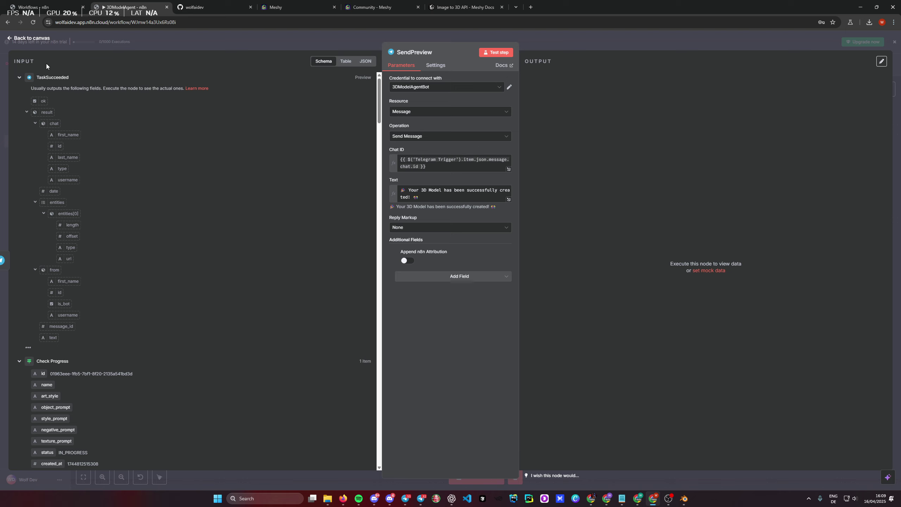
Step: Look through SendPreview's input data, and rerun Get Updates to check the Meshy task's progress and status
{"action": "scroll", "coordinate": [99, 281], "scroll_direction": "down", "scroll_amount": 4}
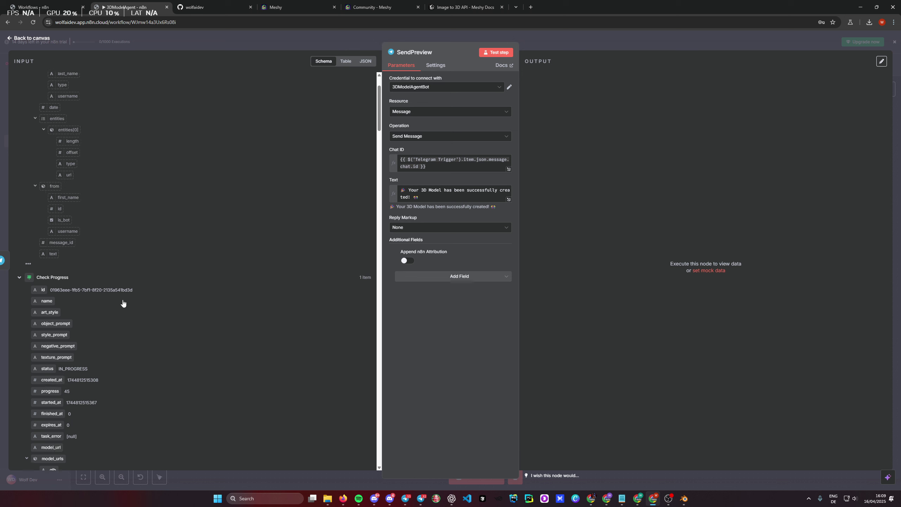
{"action": "scroll", "coordinate": [58, 83], "scroll_direction": "up", "scroll_amount": 4}
{"action": "scroll", "coordinate": [121, 147], "scroll_direction": "down", "scroll_amount": 10}
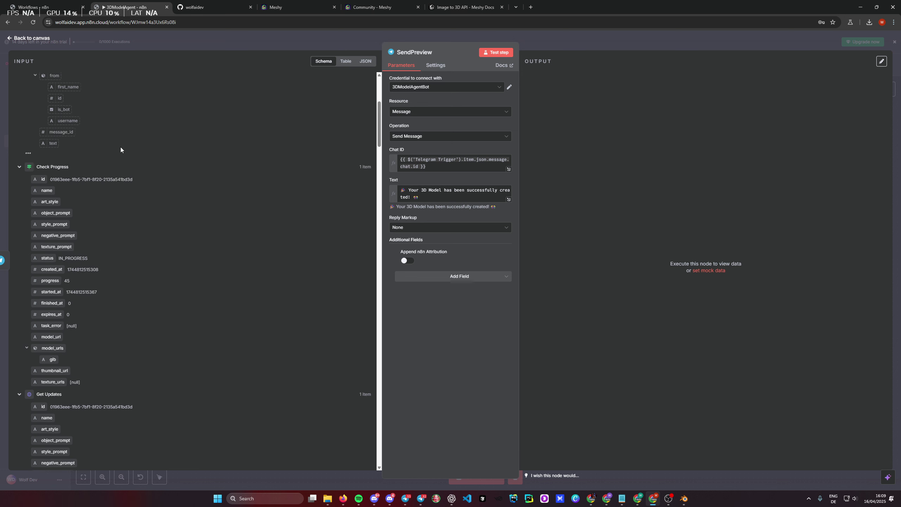
{"action": "scroll", "coordinate": [92, 282], "scroll_direction": "down", "scroll_amount": 1}
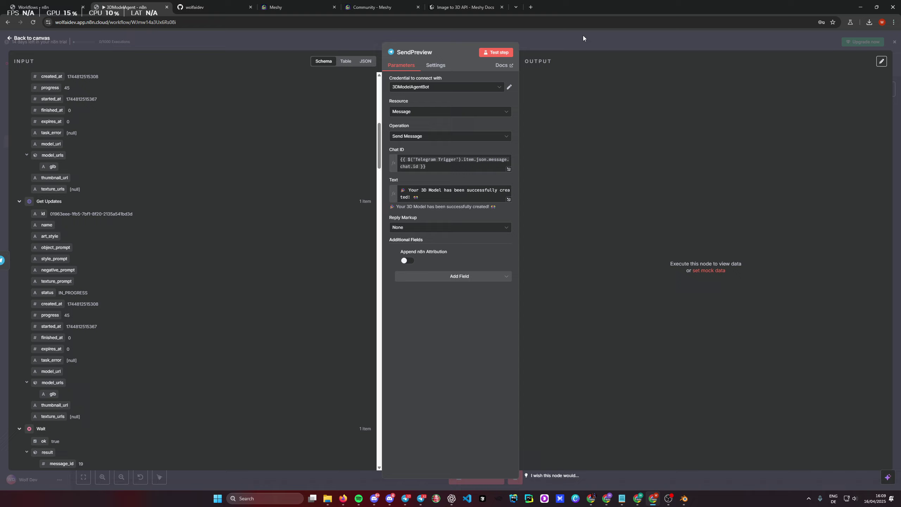
{"action": "key", "text": "Escape"}
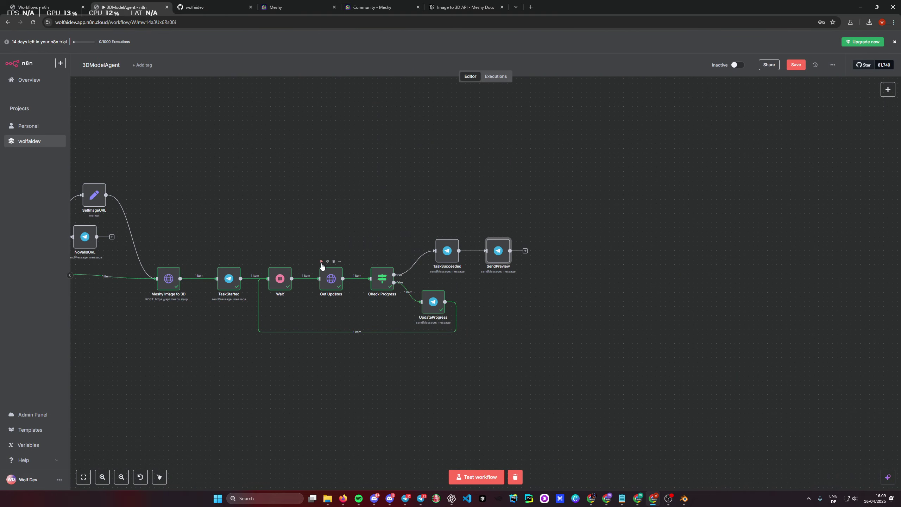
{"action": "left_click", "coordinate": [321, 261]}
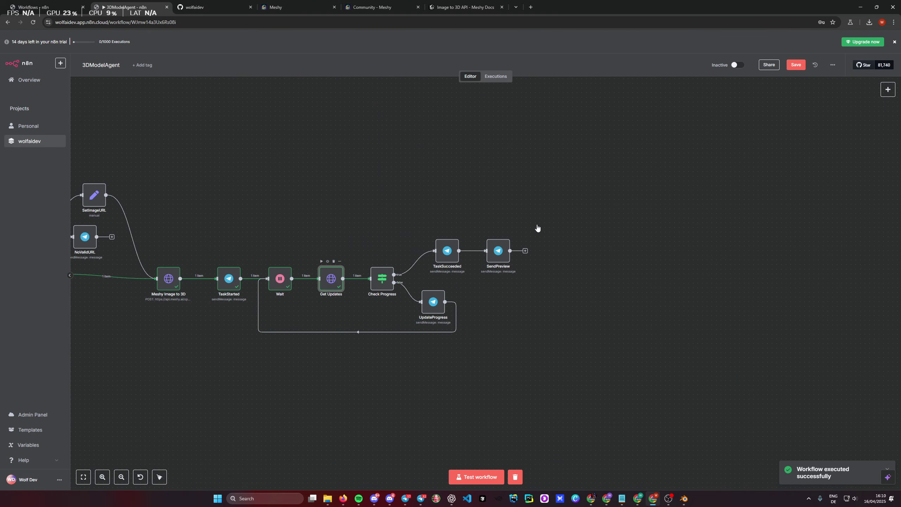
{"action": "key", "text": "Return"}
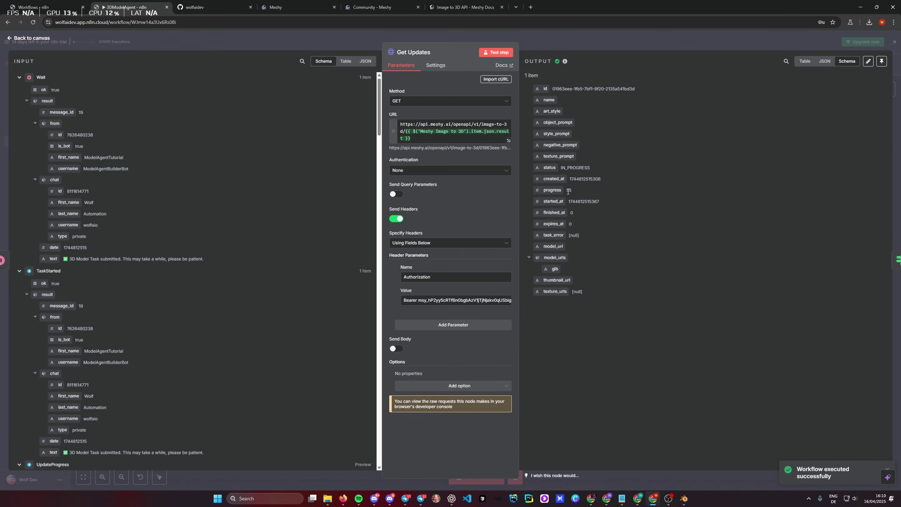
{"action": "left_click", "coordinate": [585, 34]}
Step: Duplicate the SendPreview node and connect the copy to SendPreview's output
{"action": "key", "text": "ctrl+c"}
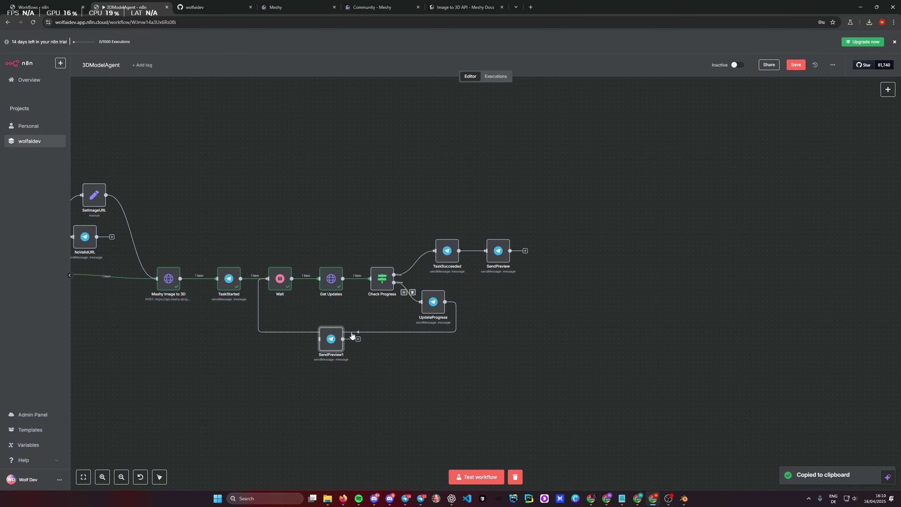
{"action": "key", "text": "ctrl+v"}
{"action": "left_click_drag", "start_coordinate": [514, 254], "coordinate": [559, 254]}
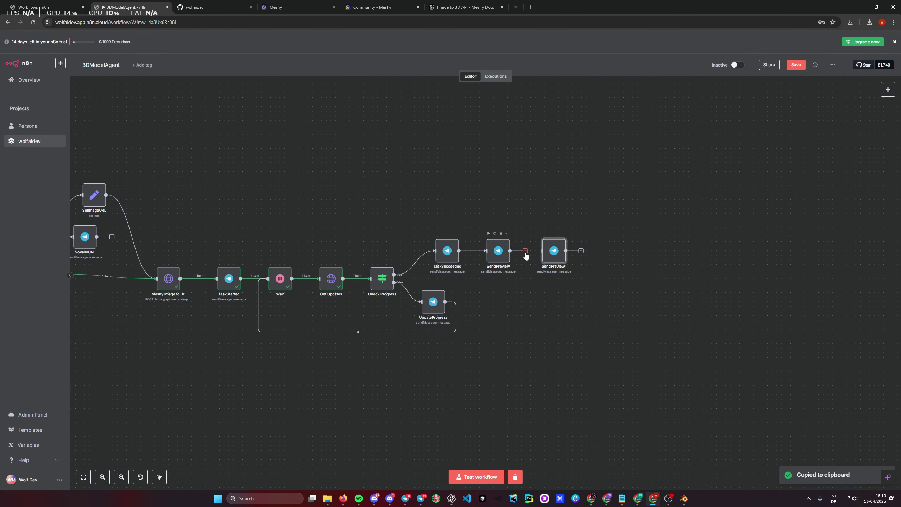
Step: Rename the duplicated SendPreview node to SendTexture and return to the canvas
{"action": "double_click", "coordinate": [553, 252]}
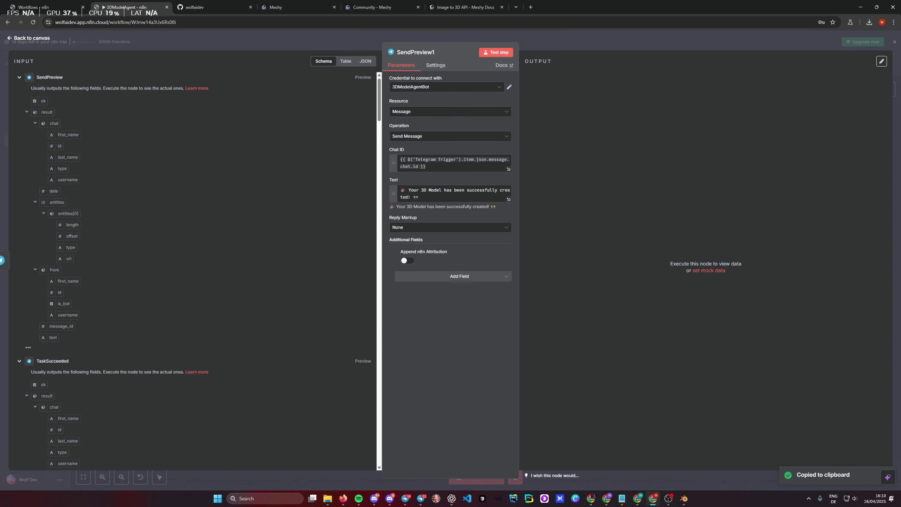
{"action": "left_click", "coordinate": [416, 53]}
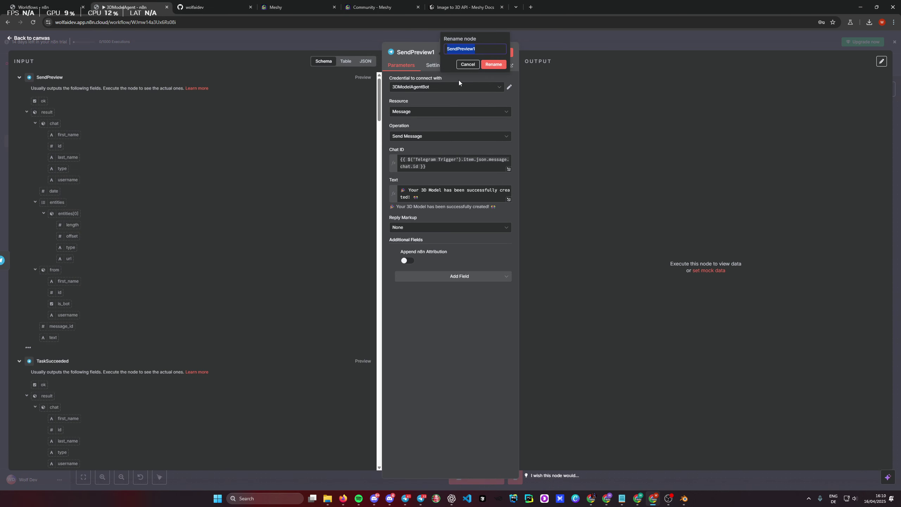
{"action": "type", "text": "SendTexture"}
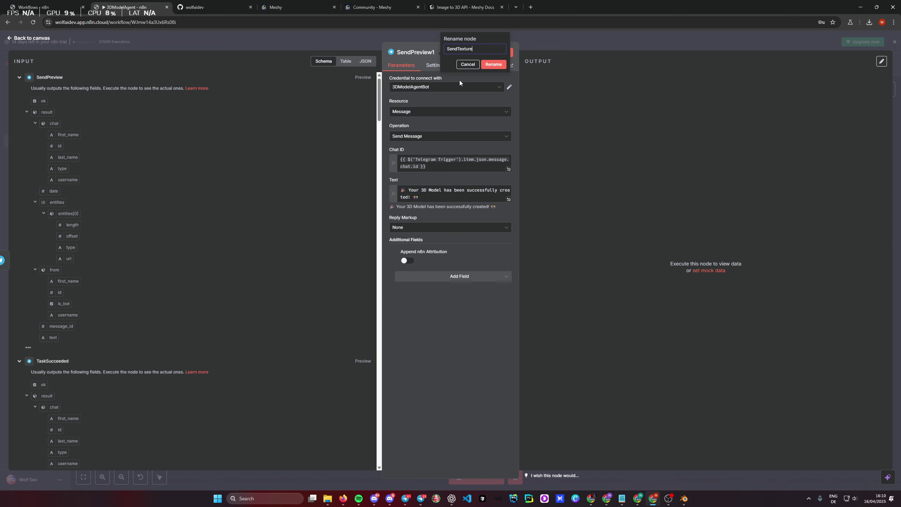
{"action": "left_click", "coordinate": [490, 66]}
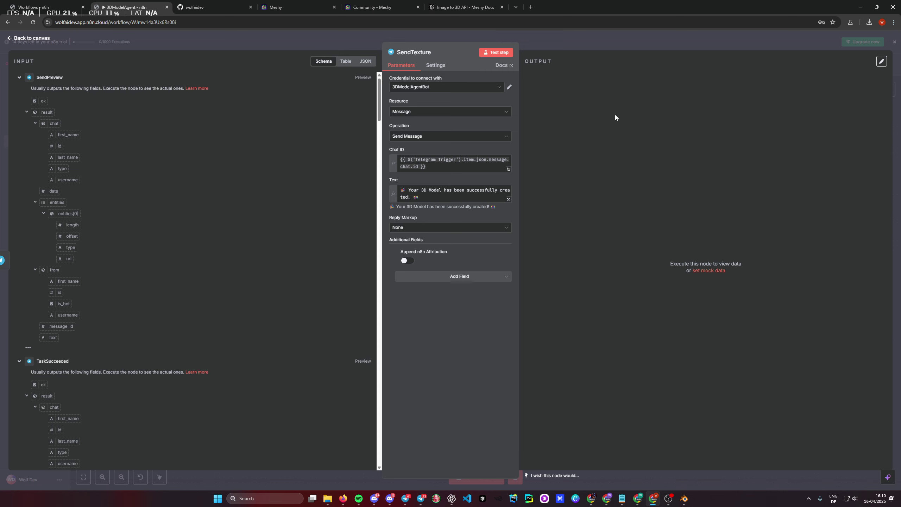
{"action": "left_click", "coordinate": [555, 45]}
Step: Add an HTTP Request node after SendTexture and name it Download 3D Model
{"action": "left_click", "coordinate": [581, 251]}
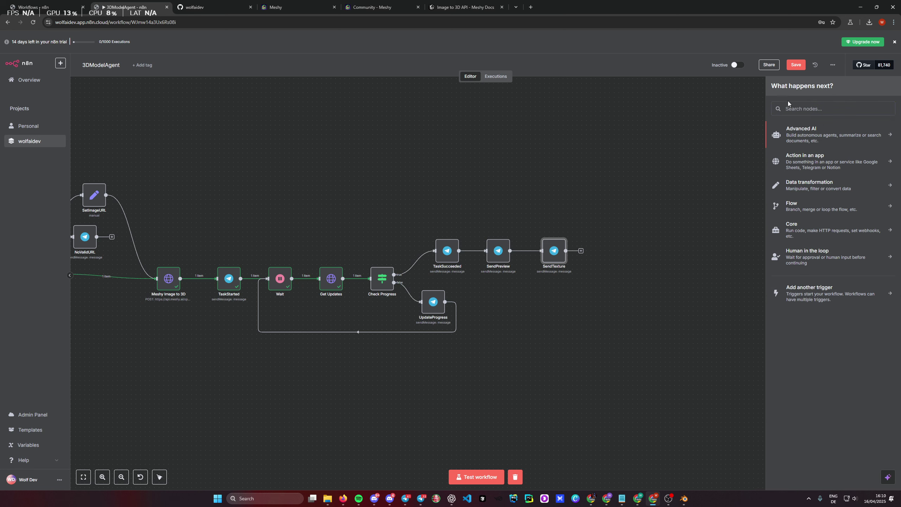
{"action": "type", "text": "http"}
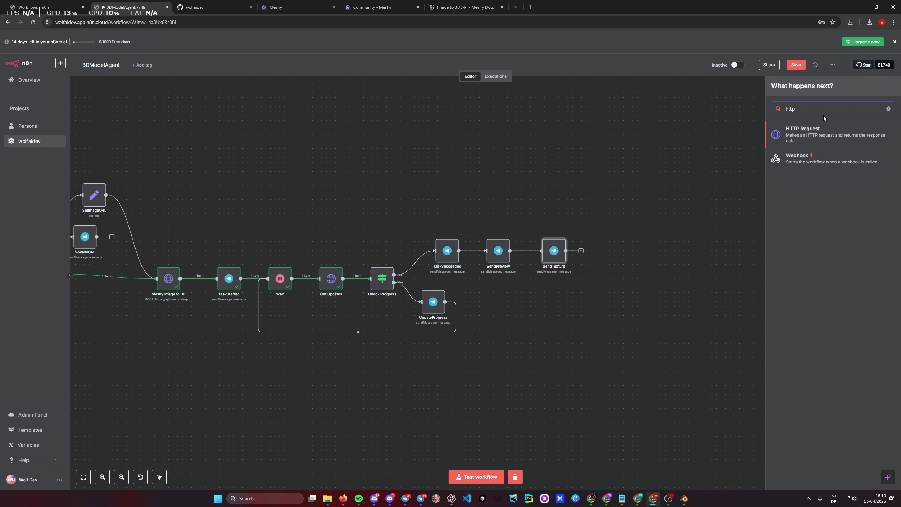
{"action": "left_click", "coordinate": [830, 133]}
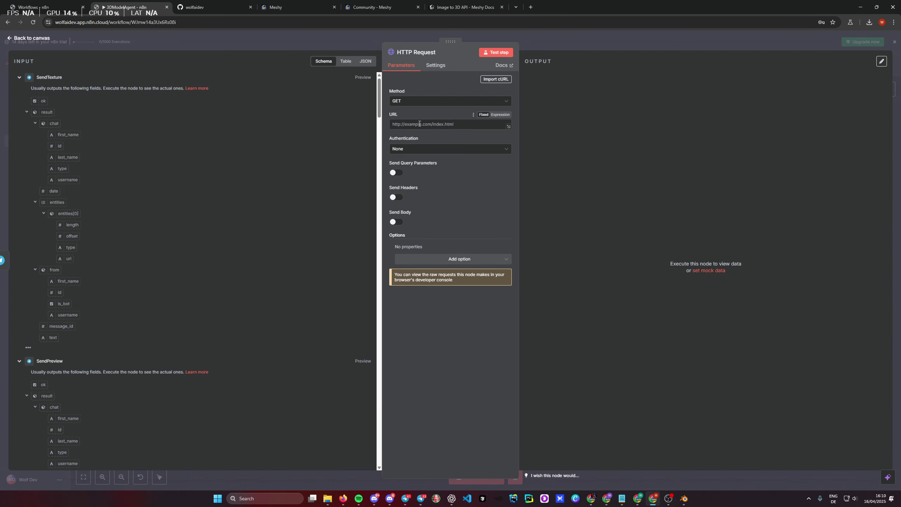
{"action": "left_click", "coordinate": [415, 54]}
{"action": "type", "text": "Download"}
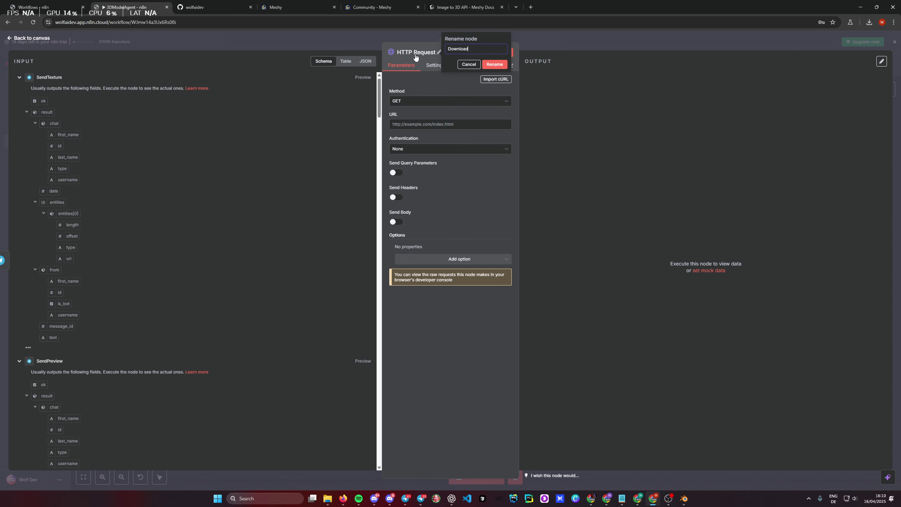
{"action": "type", "text": " 3D Model"}
{"action": "left_click", "coordinate": [495, 64]}
{"action": "left_click", "coordinate": [565, 51]}
Step: Duplicate the SendTexture node and connect the copy after Download 3D Model
{"action": "key", "text": "ctrl+c"}
{"action": "key", "text": "ctrl+v"}
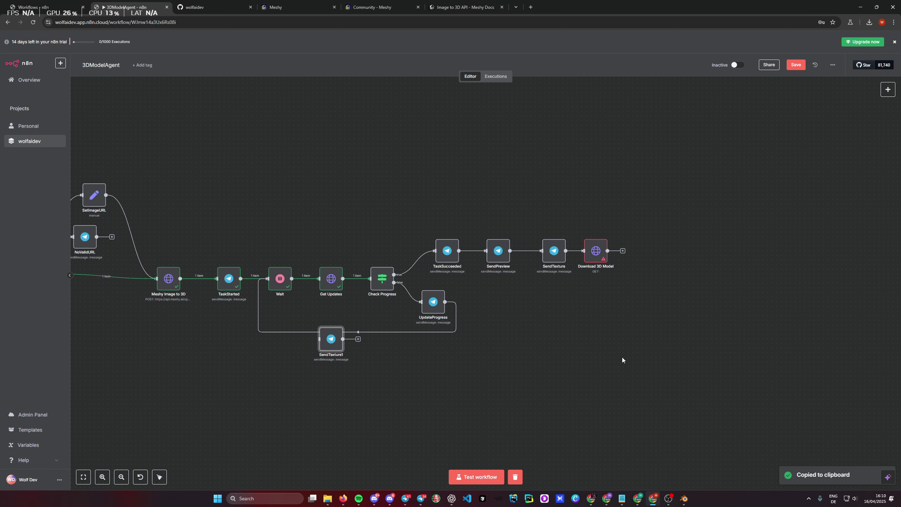
{"action": "left_click_drag", "start_coordinate": [333, 340], "coordinate": [628, 258]}
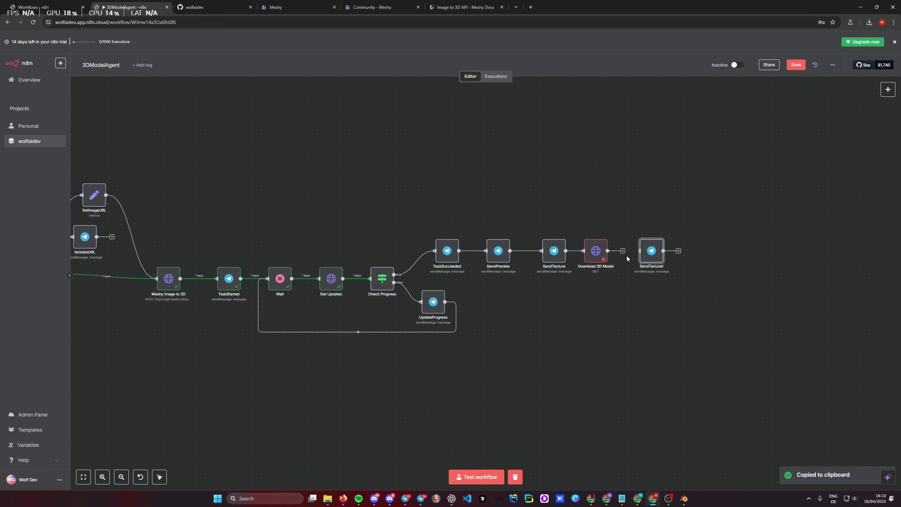
Step: Rename the duplicated SendTexture node to Send 3D Model and move it slightly closer to Download 3D Model
{"action": "double_click", "coordinate": [649, 256]}
{"action": "left_click", "coordinate": [414, 52]}
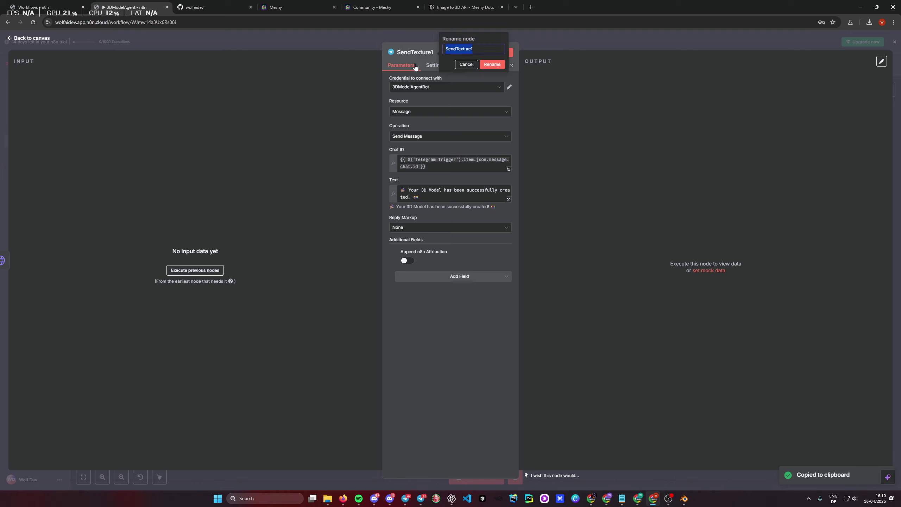
{"action": "type", "text": "Send 3D Model"}
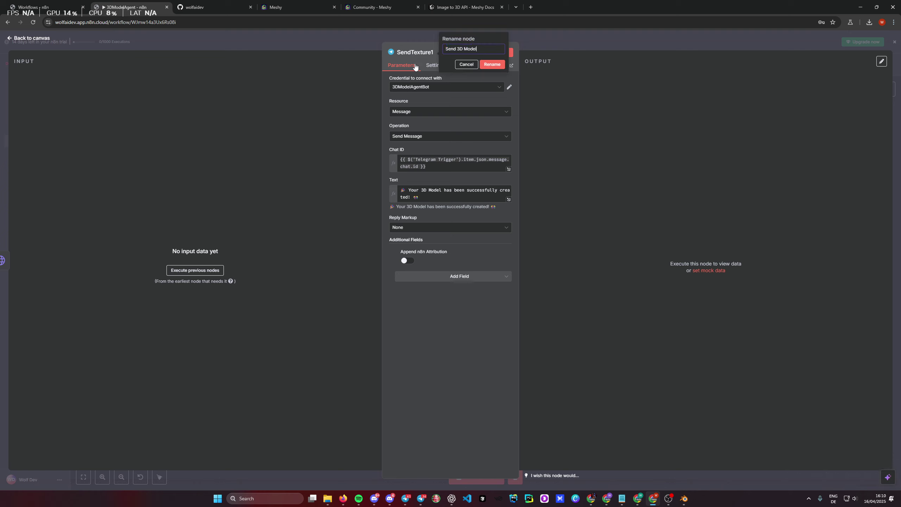
{"action": "left_click", "coordinate": [493, 69]}
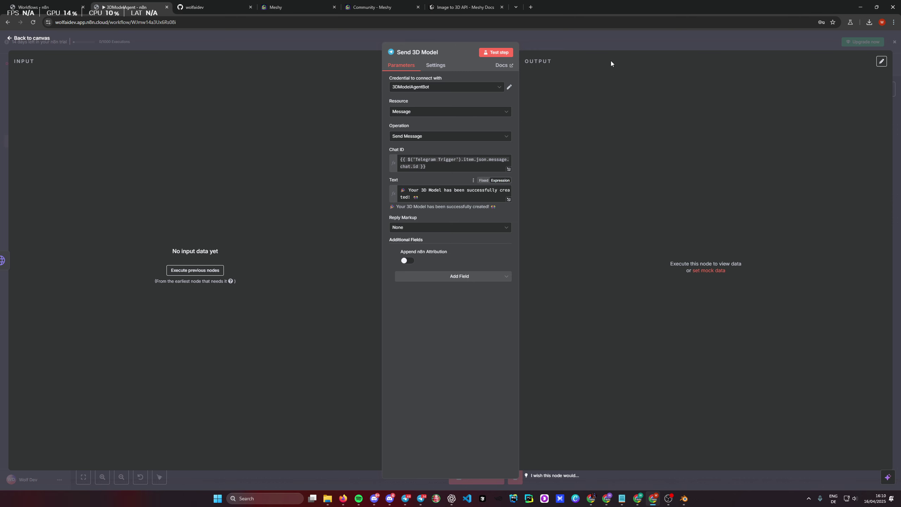
{"action": "key", "text": "Escape"}
{"action": "left_click_drag", "start_coordinate": [648, 262], "coordinate": [639, 262]}
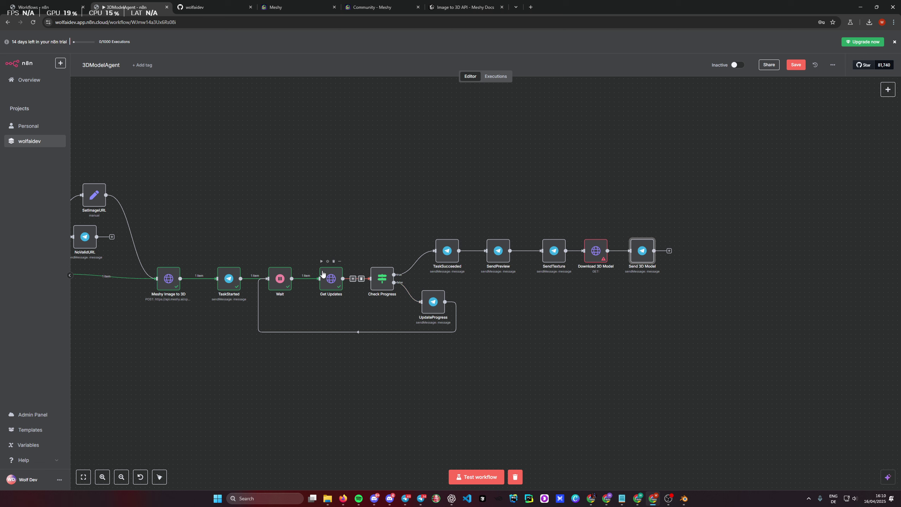
Step: Rerun Get Updates, check its latest progress and status output, and run the Check Progress node
{"action": "double_click", "coordinate": [328, 282]}
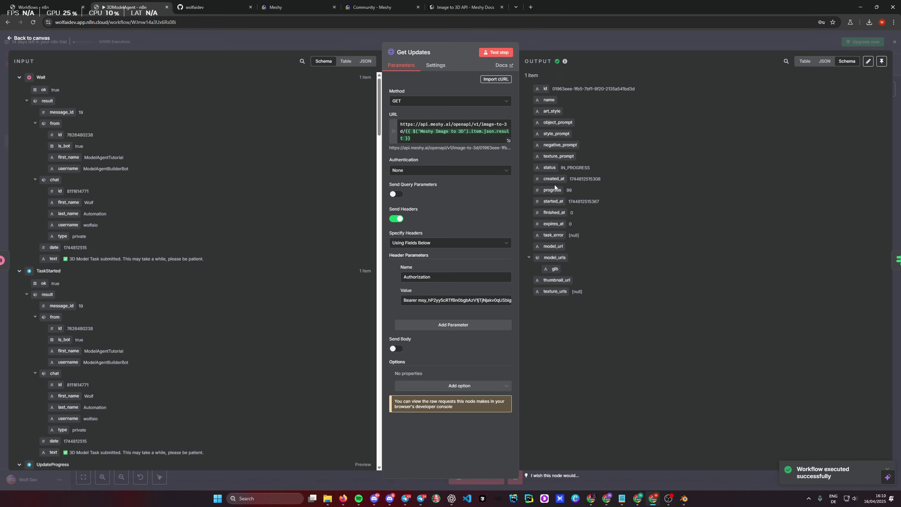
{"action": "left_click", "coordinate": [616, 45]}
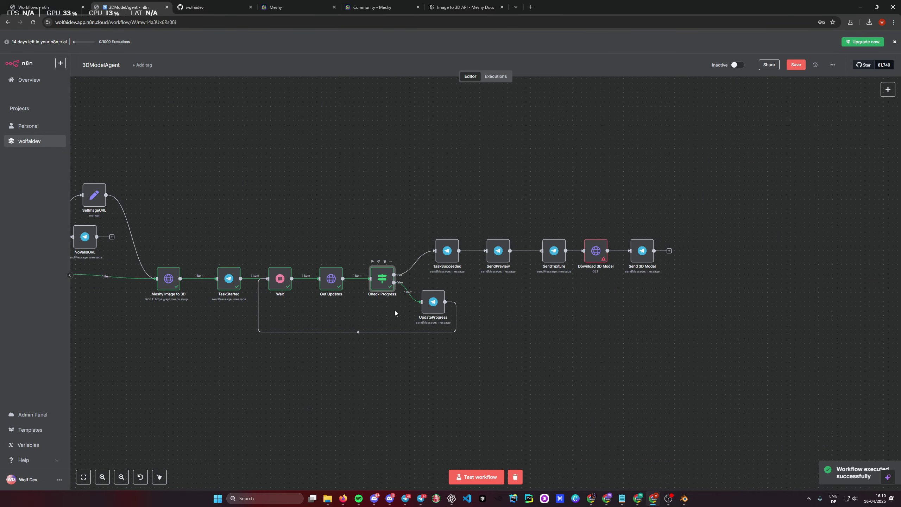
Step: Run the UpdateProgress node and check the progress message in the bot's Telegram chat
{"action": "left_click", "coordinate": [424, 286]}
{"action": "left_click", "coordinate": [421, 498]}
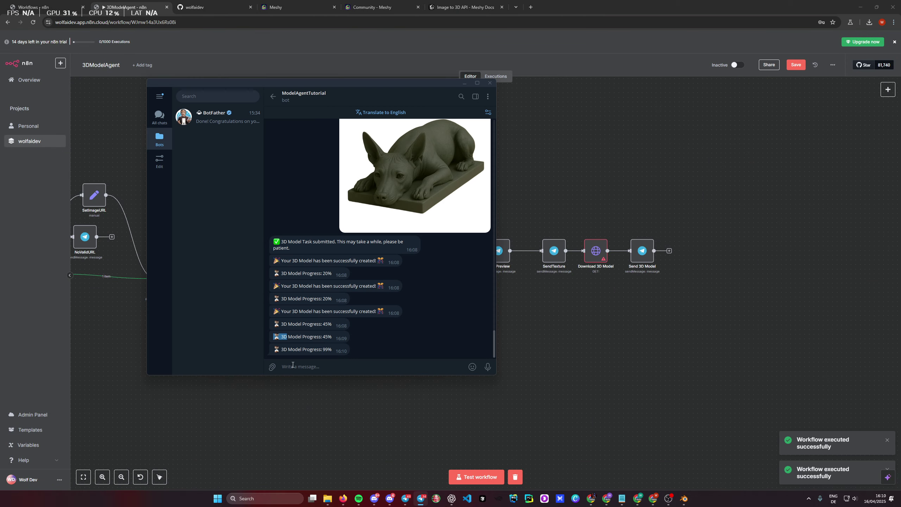
{"action": "left_click", "coordinate": [614, 389]}
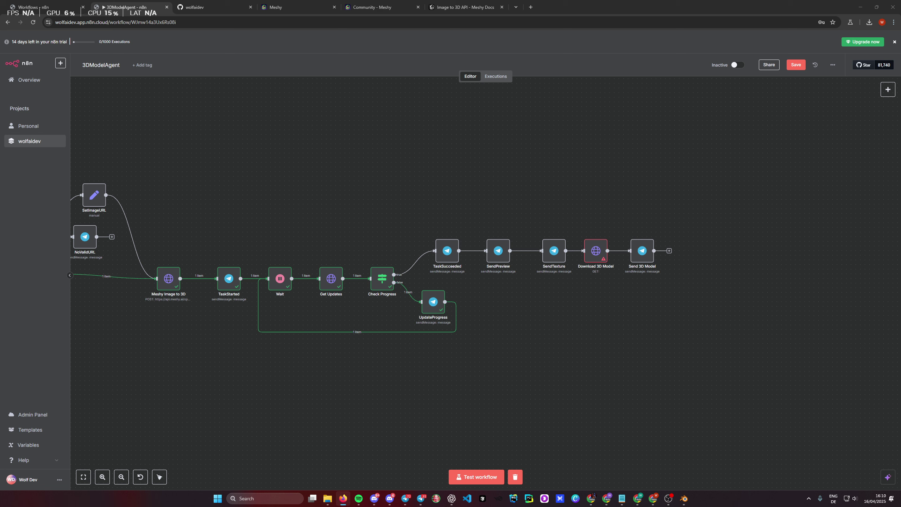
{"action": "left_click", "coordinate": [334, 382]}
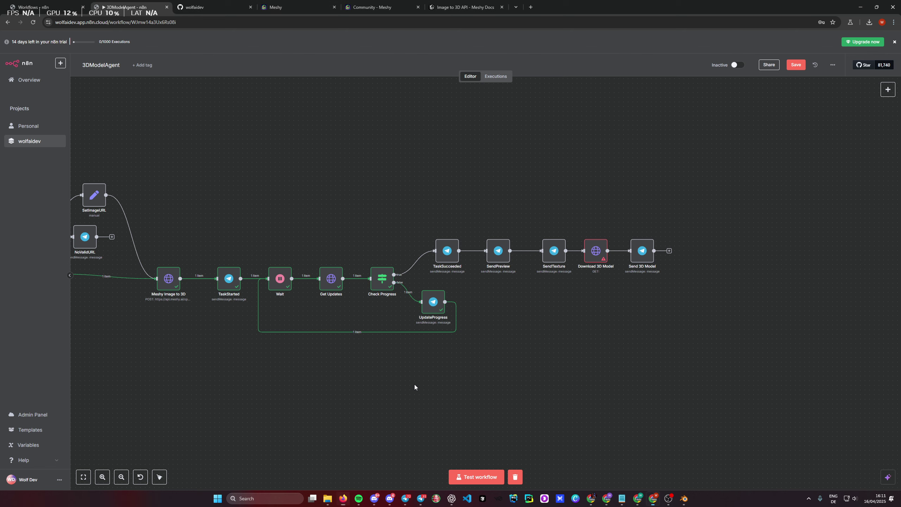
Step: Rerun Get Updates, Check Progress and TaskSucceeded in sequence for the submitted task, and open the SendPreview node
{"action": "double_click", "coordinate": [330, 279]}
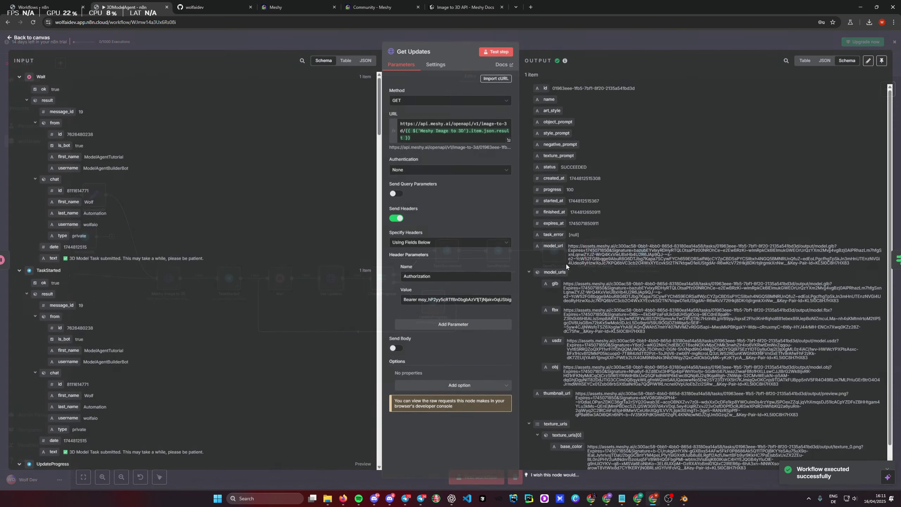
{"action": "left_click", "coordinate": [631, 41]}
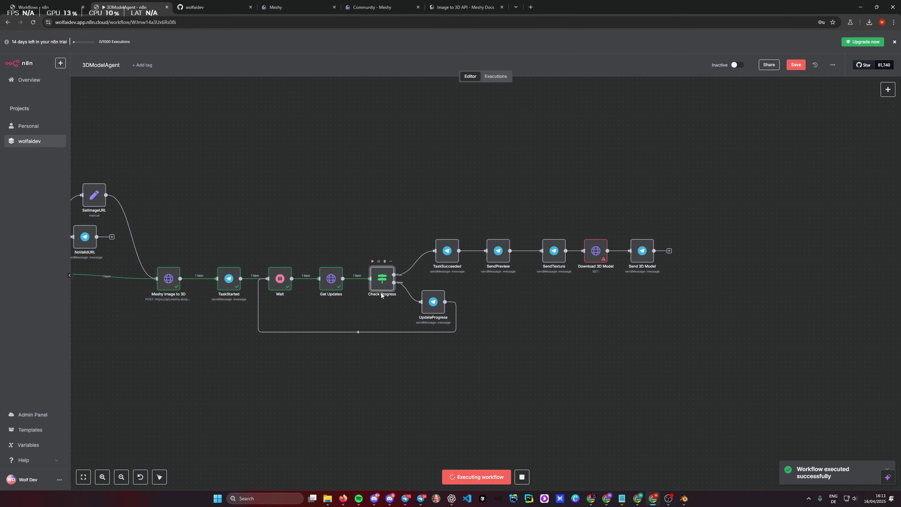
{"action": "double_click", "coordinate": [450, 256]}
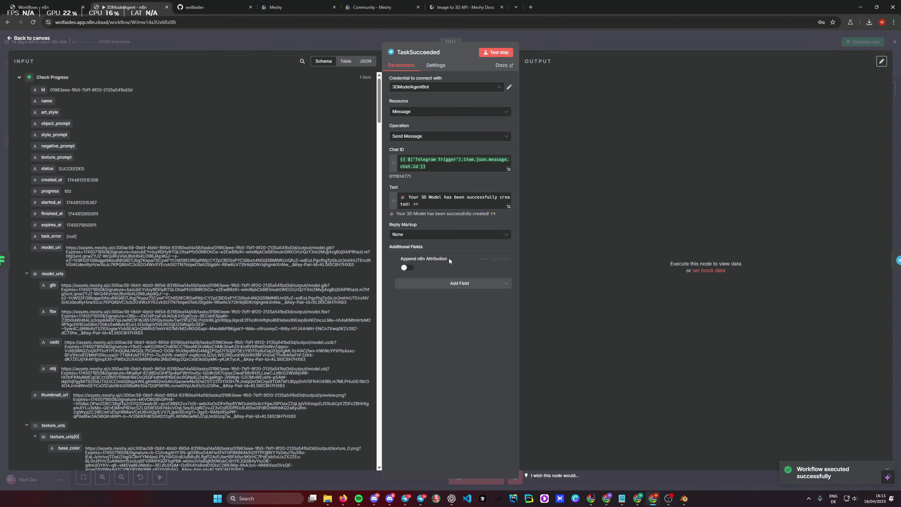
{"action": "left_click", "coordinate": [558, 32]}
{"action": "left_click", "coordinate": [437, 234]}
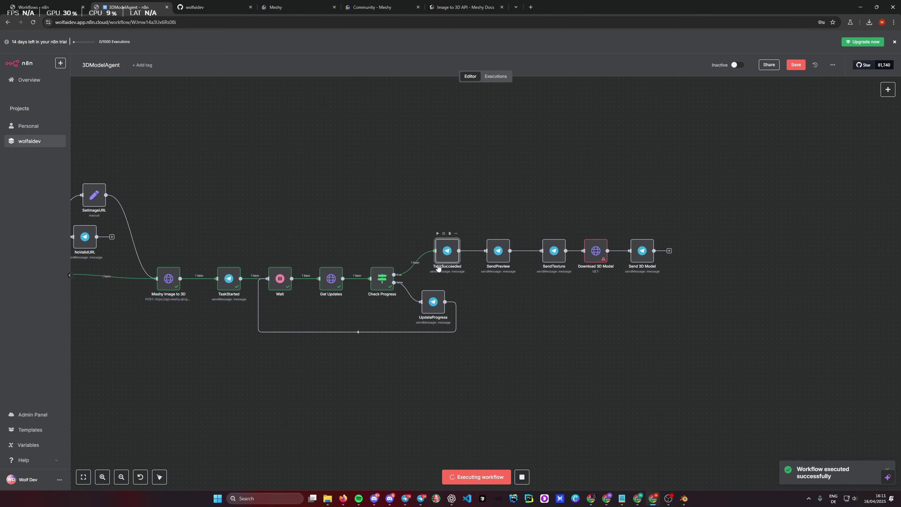
{"action": "key", "text": "Return"}
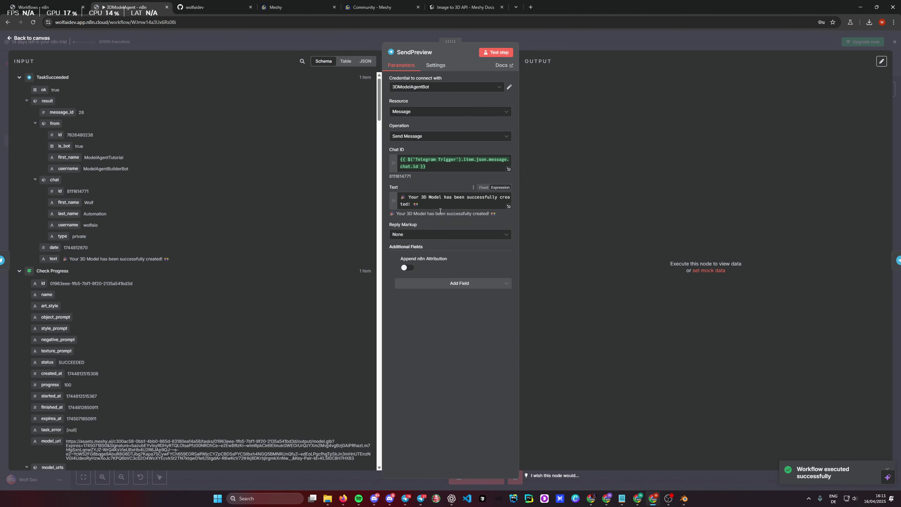
{"action": "left_click", "coordinate": [417, 113]}
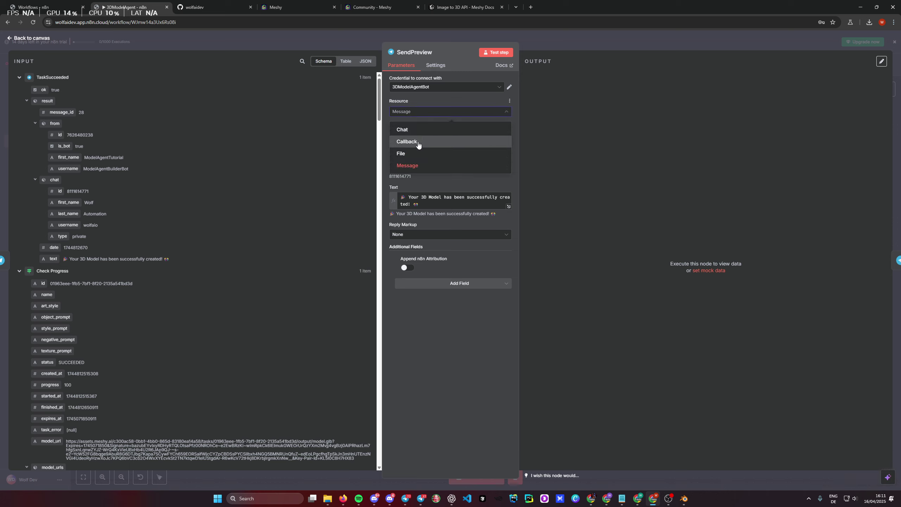
{"action": "left_click", "coordinate": [426, 154]}
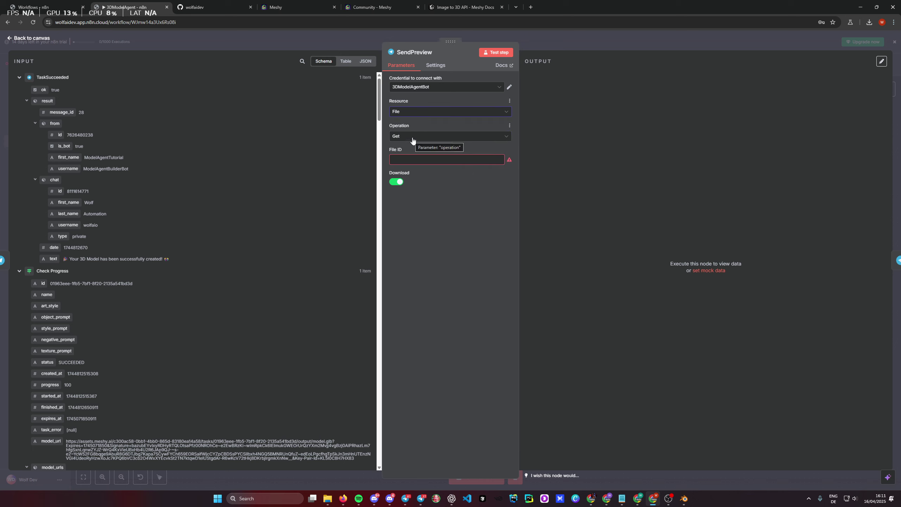
{"action": "left_click", "coordinate": [418, 113]}
{"action": "left_click", "coordinate": [422, 165]}
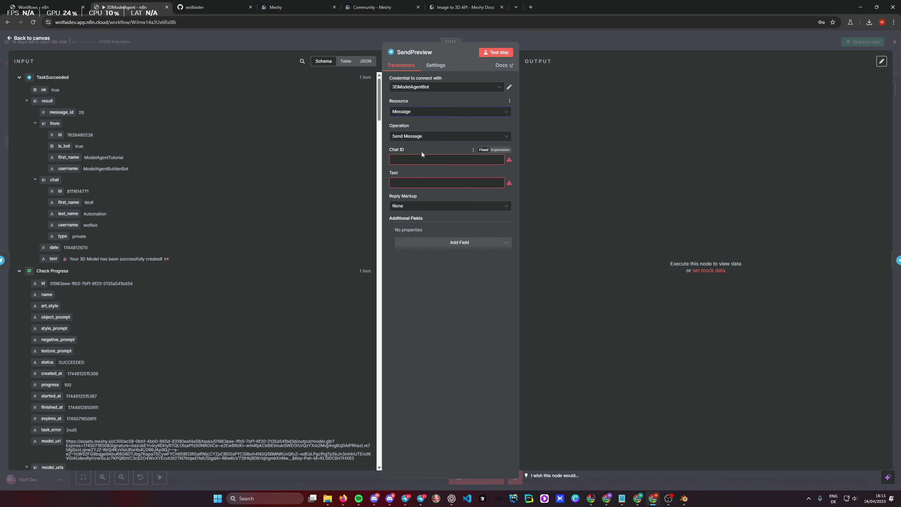
Step: Set the SendPreview node's message operation to Send Photo
{"action": "left_click", "coordinate": [422, 136]}
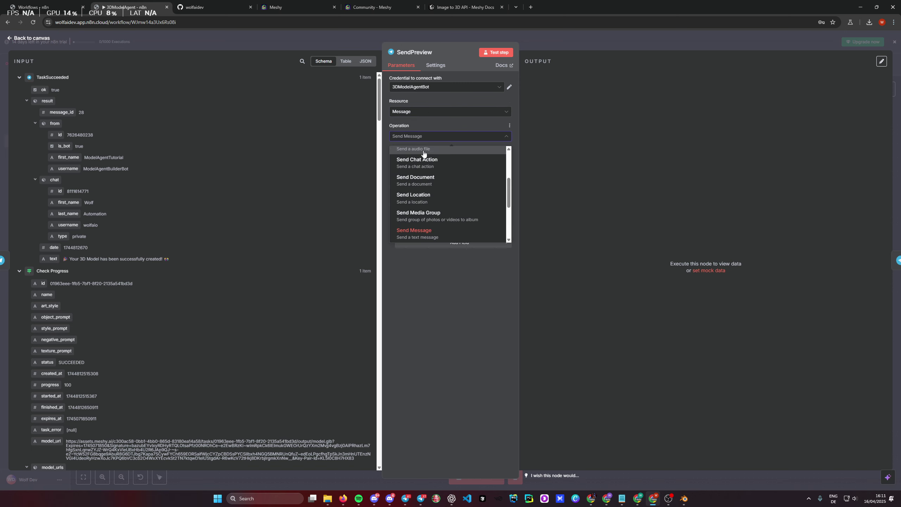
{"action": "left_click", "coordinate": [415, 136]}
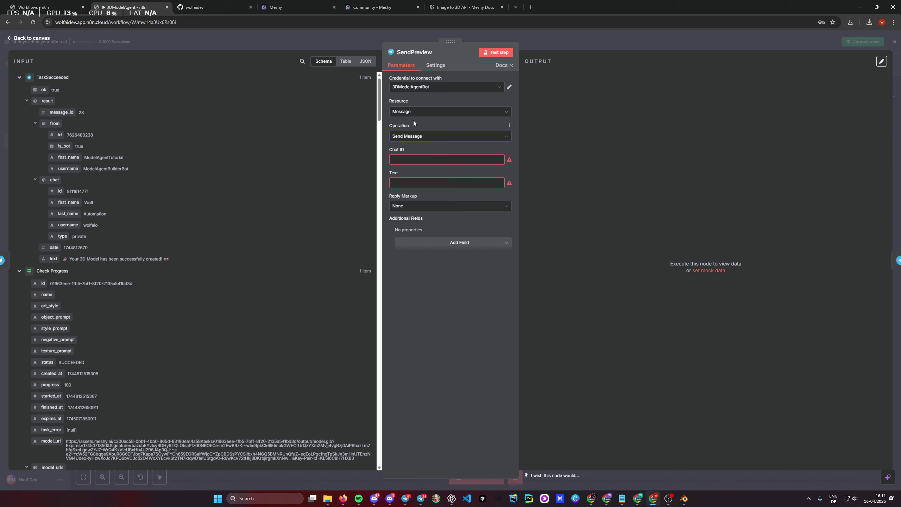
{"action": "left_click", "coordinate": [416, 136]}
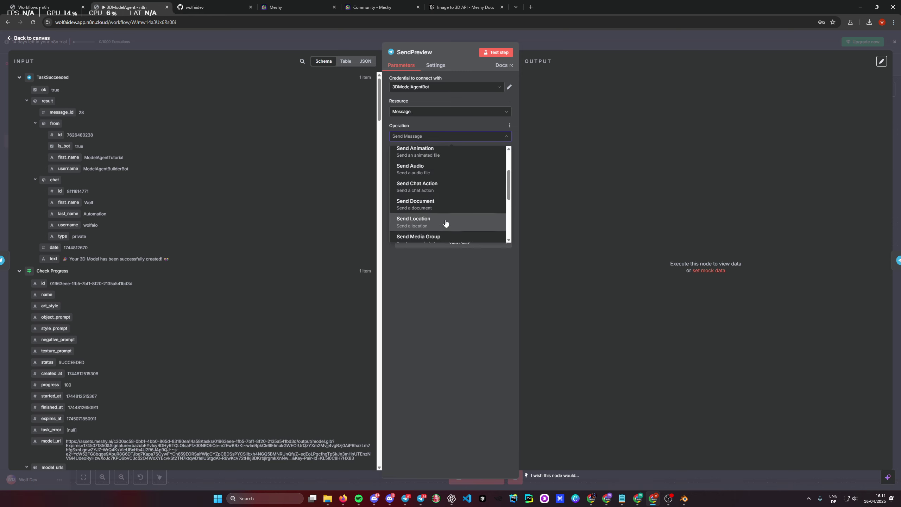
{"action": "scroll", "coordinate": [448, 224], "scroll_direction": "up", "scroll_amount": 2}
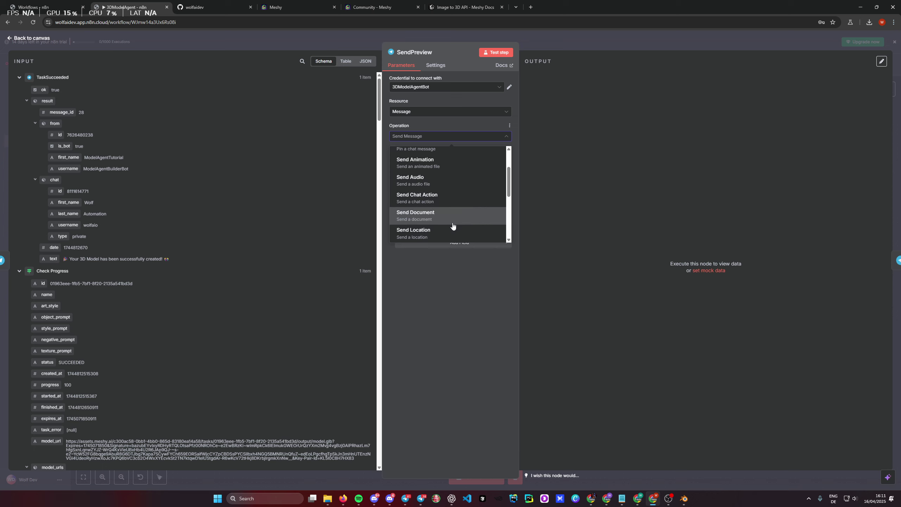
{"action": "scroll", "coordinate": [453, 227], "scroll_direction": "up", "scroll_amount": 3}
{"action": "scroll", "coordinate": [455, 213], "scroll_direction": "down", "scroll_amount": 8}
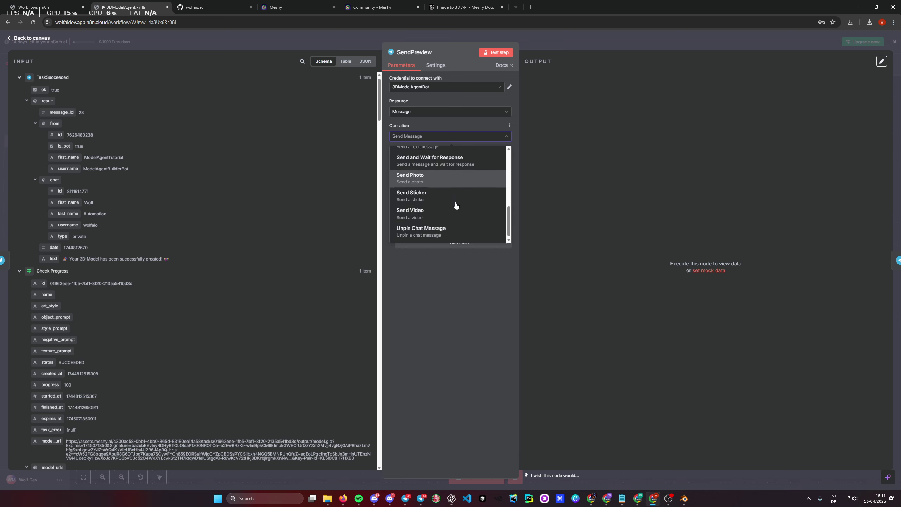
{"action": "left_click", "coordinate": [430, 181]}
Step: Map SendPreview's Chat ID to the chat id from the isAdmin node's message data
{"action": "scroll", "coordinate": [120, 239], "scroll_direction": "down", "scroll_amount": 6}
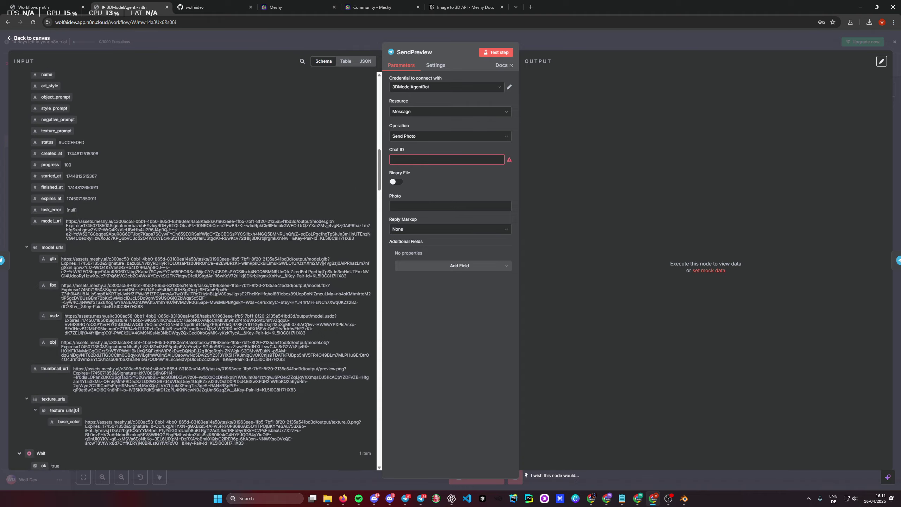
{"action": "scroll", "coordinate": [120, 239], "scroll_direction": "down", "scroll_amount": 15}
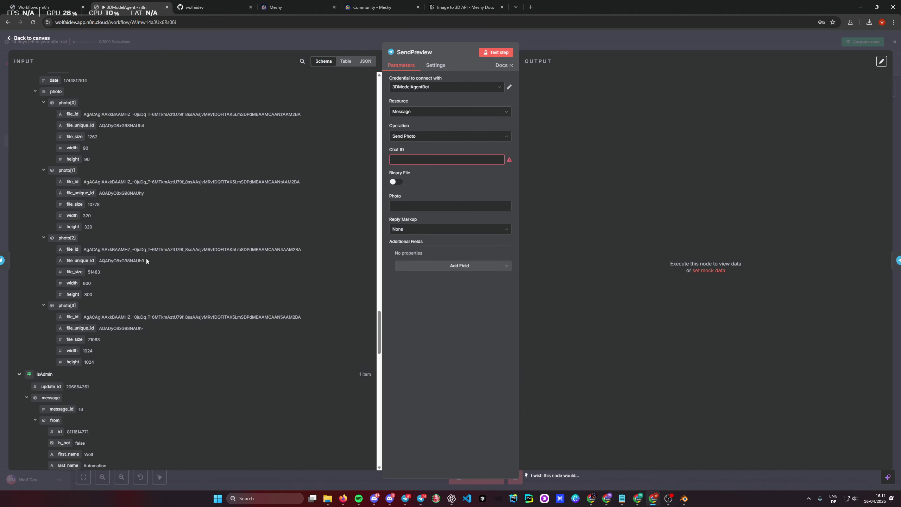
{"action": "scroll", "coordinate": [143, 262], "scroll_direction": "down", "scroll_amount": 10}
{"action": "left_click", "coordinate": [346, 61]}
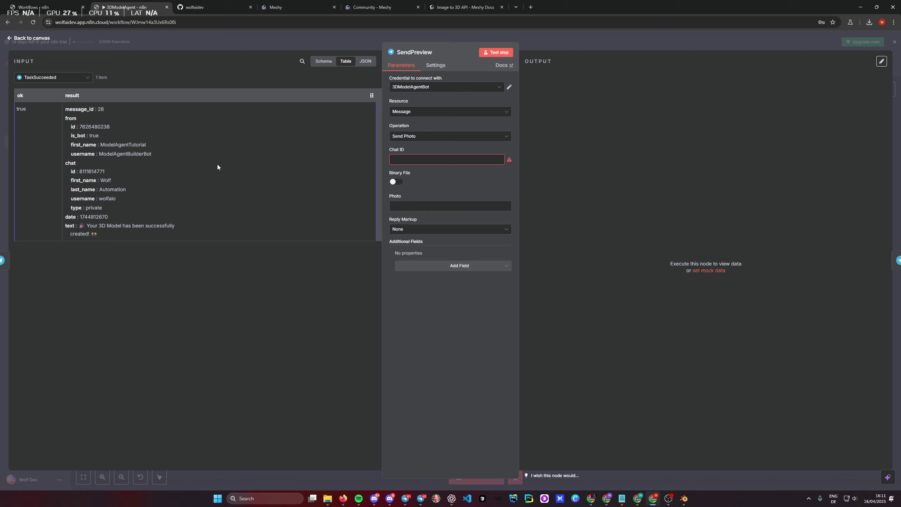
{"action": "left_click", "coordinate": [53, 77]}
{"action": "scroll", "coordinate": [53, 160], "scroll_direction": "down", "scroll_amount": 3}
{"action": "left_click", "coordinate": [46, 177]}
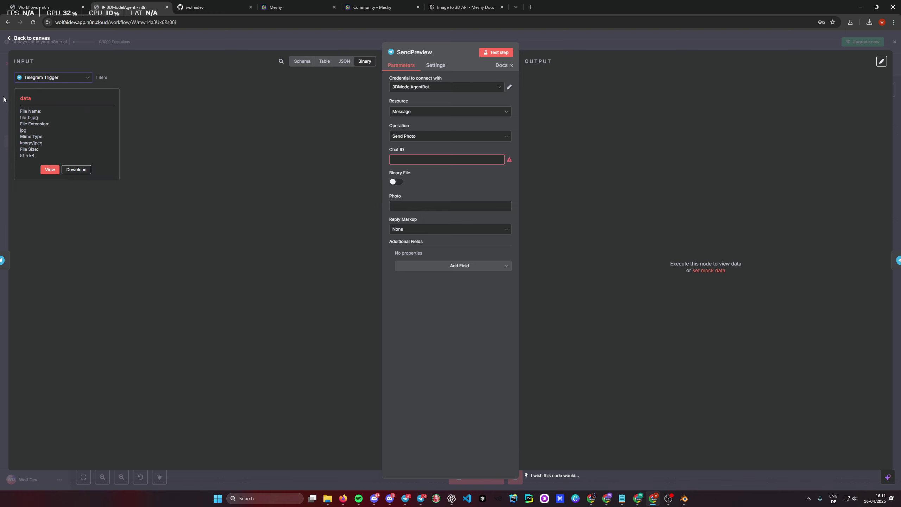
{"action": "left_click", "coordinate": [85, 82]}
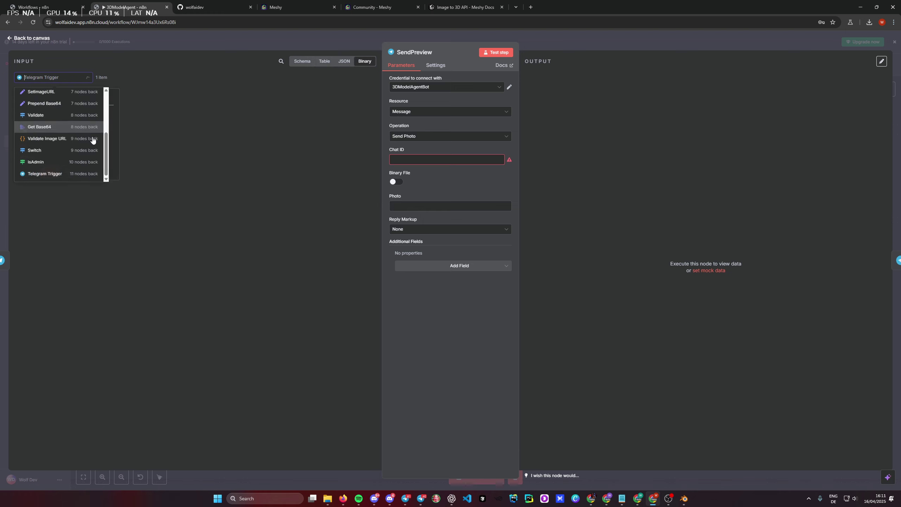
{"action": "left_click", "coordinate": [70, 172]}
{"action": "left_click", "coordinate": [323, 63]}
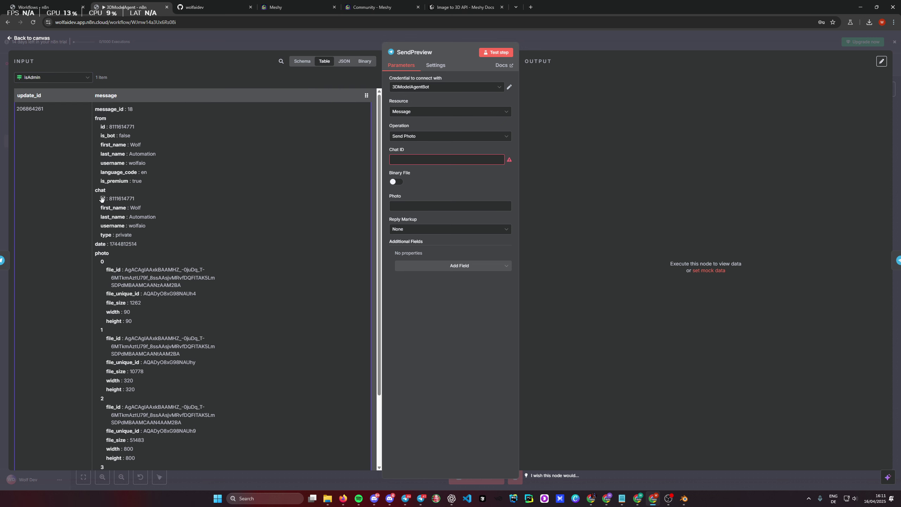
{"action": "left_click_drag", "start_coordinate": [102, 198], "coordinate": [418, 163]}
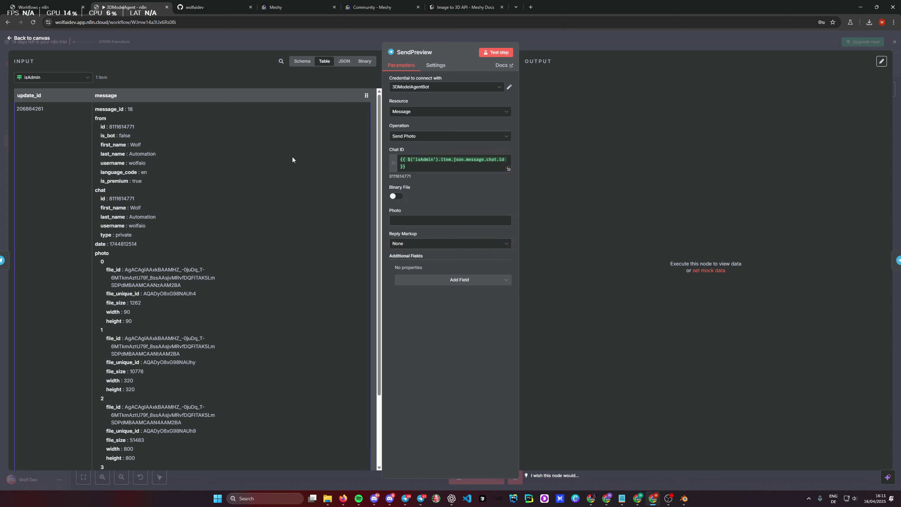
Step: Map SendPreview's Photo field to the thumbnail_url value from the Get Updates output
{"action": "left_click", "coordinate": [53, 77]}
{"action": "left_click", "coordinate": [40, 119]}
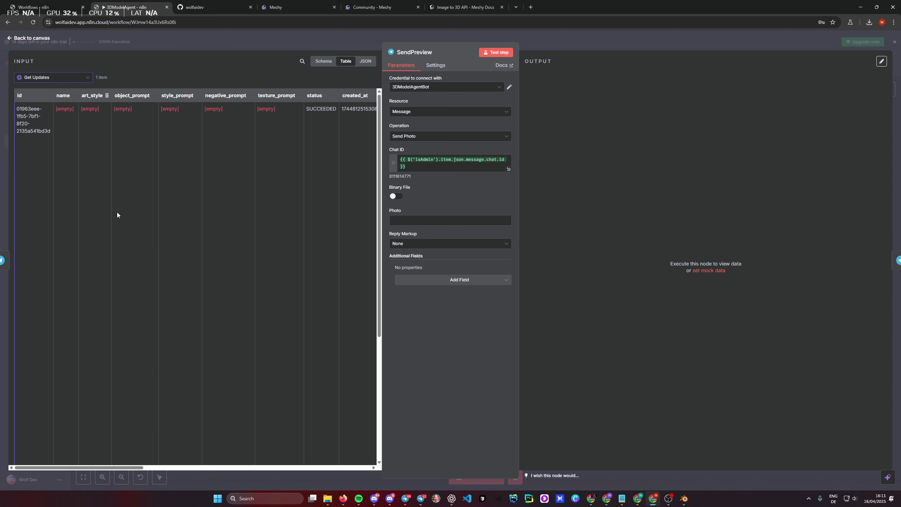
{"action": "left_click", "coordinate": [366, 62]}
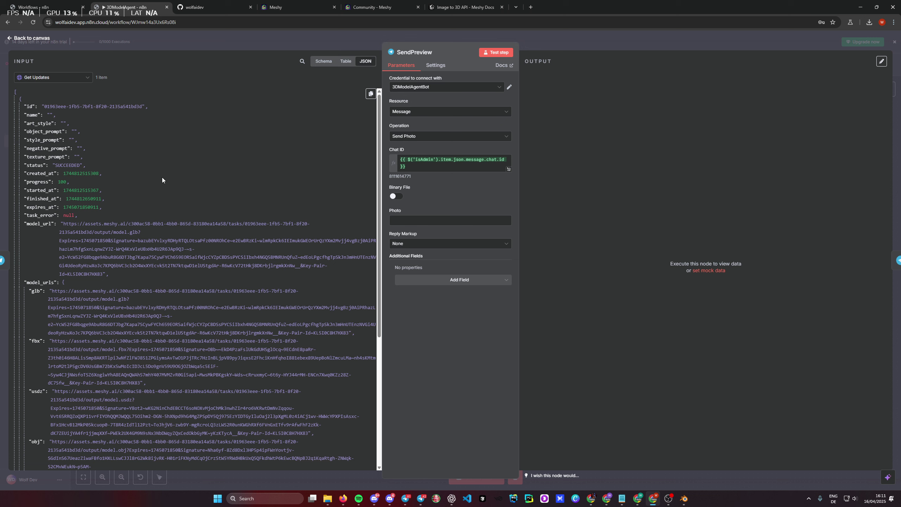
{"action": "scroll", "coordinate": [157, 190], "scroll_direction": "down", "scroll_amount": 5}
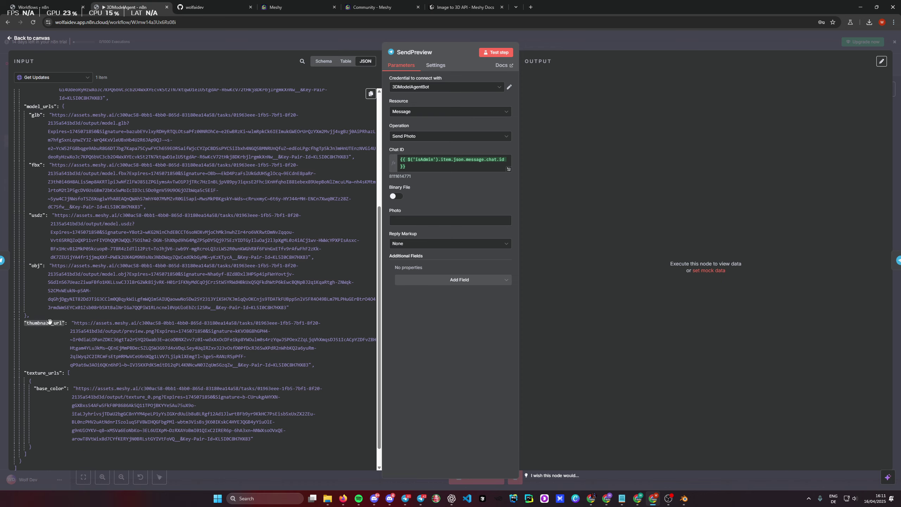
{"action": "left_click_drag", "start_coordinate": [65, 326], "coordinate": [408, 220]}
{"action": "left_click", "coordinate": [464, 347]}
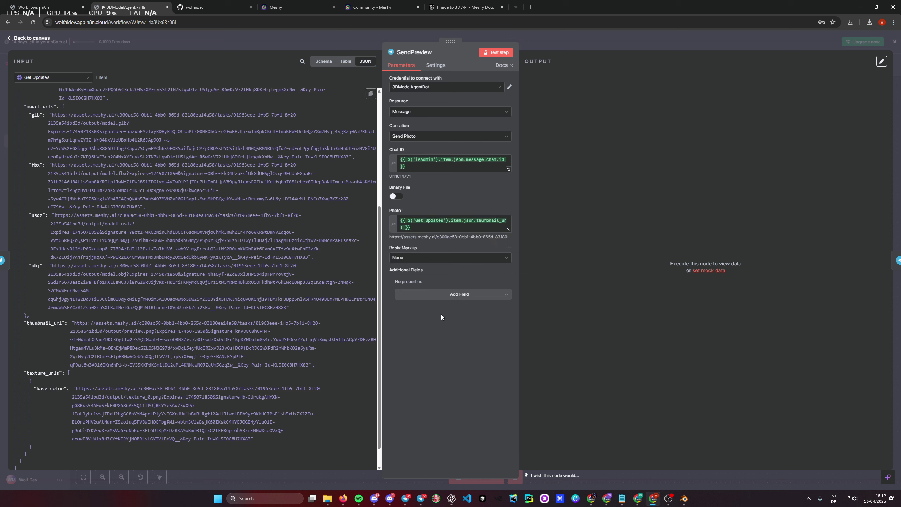
Step: Add a caption to SendPreview reading "🖼 Preview of your 3D Model!"
{"action": "left_click", "coordinate": [458, 294]}
{"action": "left_click", "coordinate": [449, 312]}
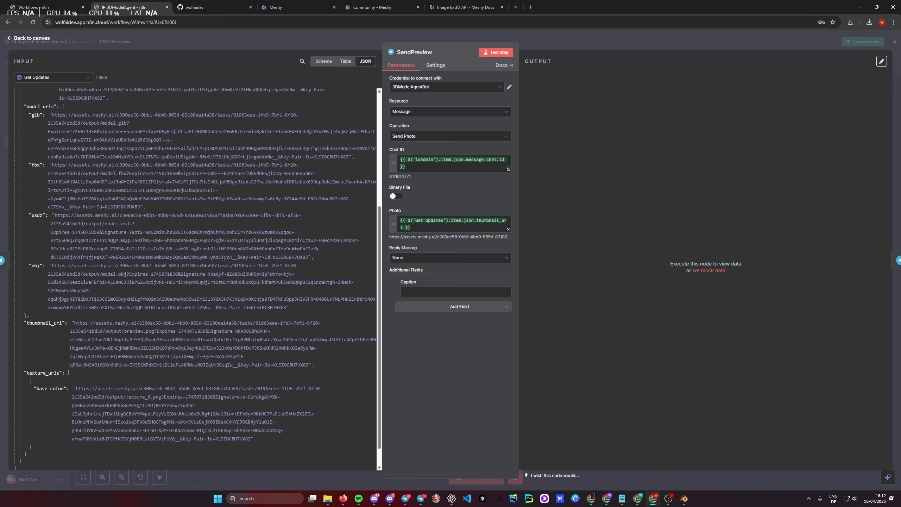
{"action": "key", "text": "alt+Tab"}
{"action": "left_click", "coordinate": [456, 291]}
{"action": "type", "text": "🖼 Preview of your 3D Model!"}
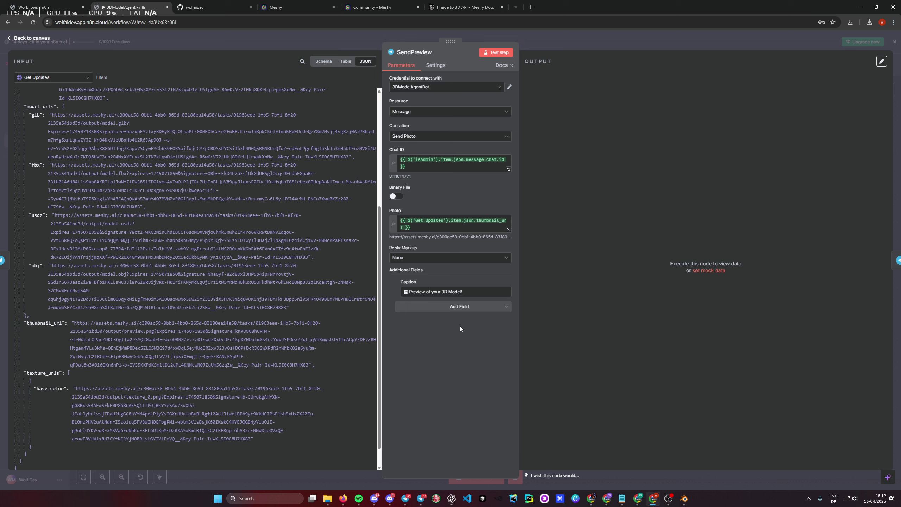
Step: Test the SendPreview node, check the preview photo in the Telegram chat, and return to the workflow canvas
{"action": "left_click", "coordinate": [500, 53]}
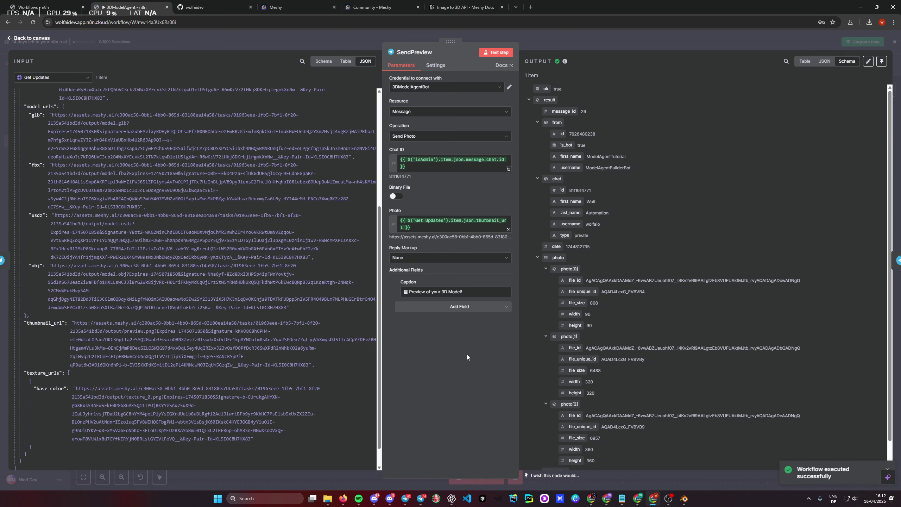
{"action": "left_click", "coordinate": [421, 499]}
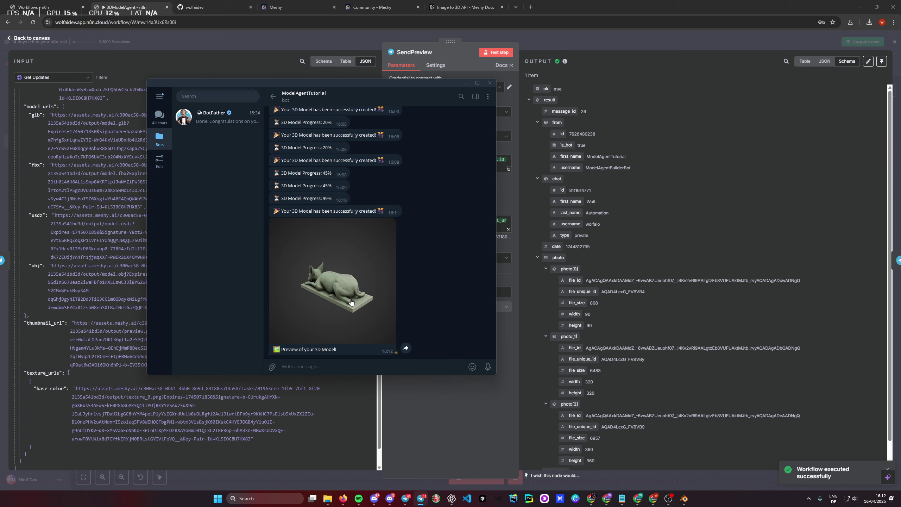
{"action": "scroll", "coordinate": [354, 299], "scroll_direction": "up", "scroll_amount": 10}
{"action": "scroll", "coordinate": [382, 277], "scroll_direction": "down", "scroll_amount": 10}
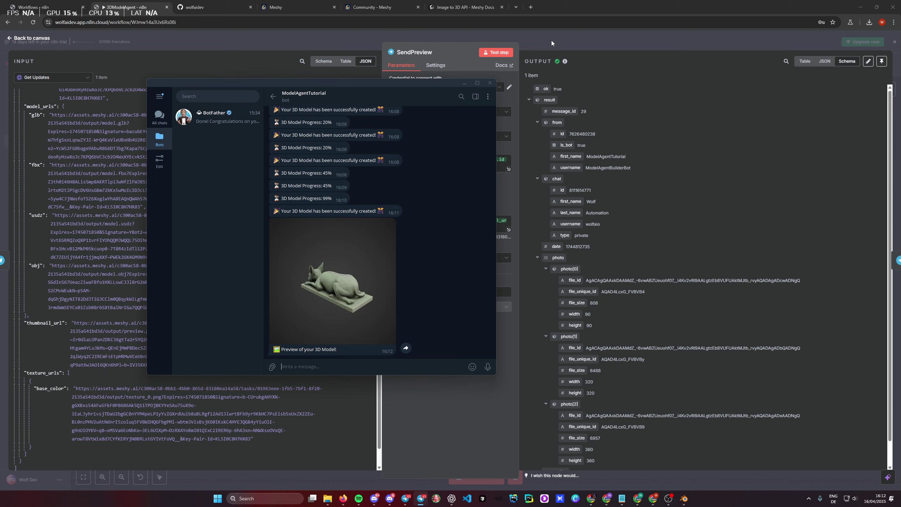
{"action": "left_click", "coordinate": [473, 49]}
{"action": "left_click", "coordinate": [588, 39]}
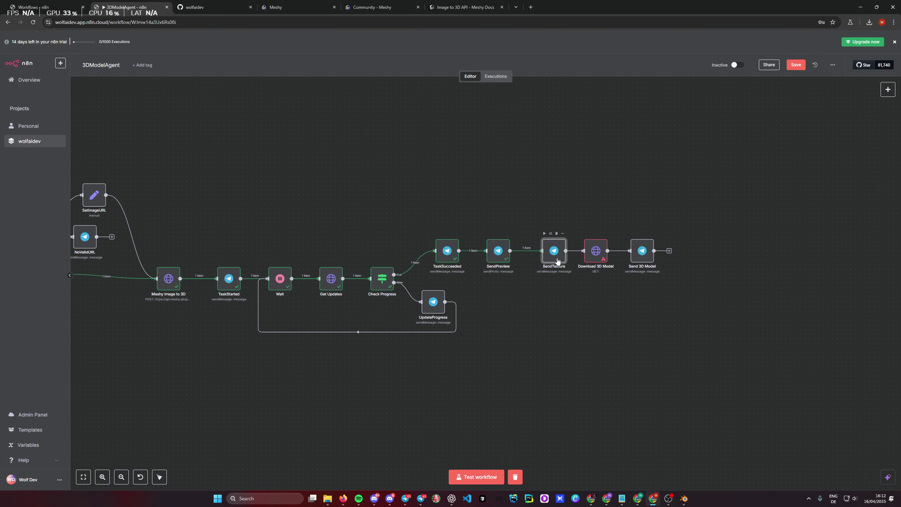
Step: Open the SendTexture node and set its operation to Send Photo
{"action": "double_click", "coordinate": [557, 261]}
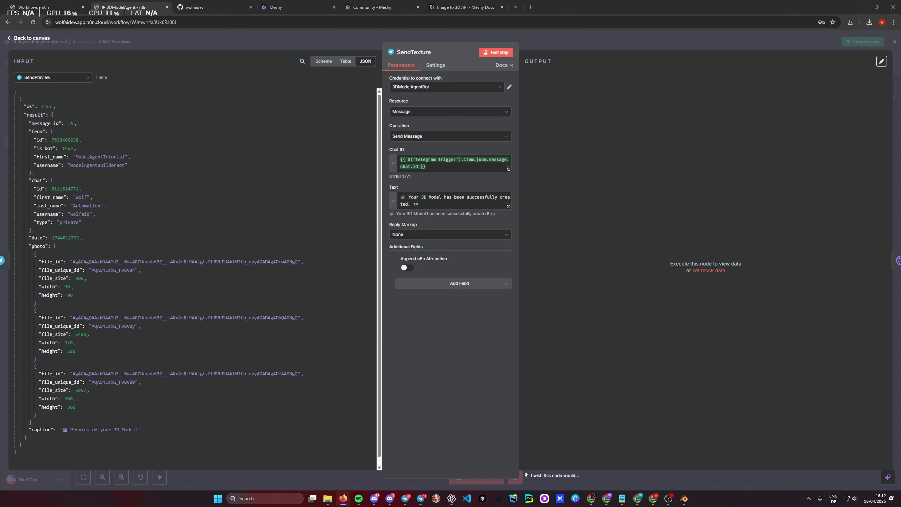
{"action": "left_click", "coordinate": [433, 139]}
{"action": "scroll", "coordinate": [412, 199], "scroll_direction": "down", "scroll_amount": 5}
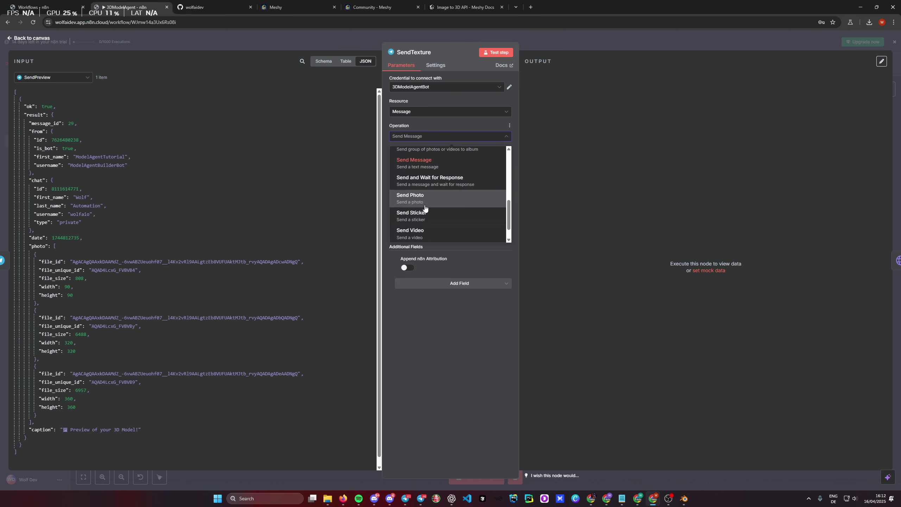
{"action": "left_click", "coordinate": [425, 206]}
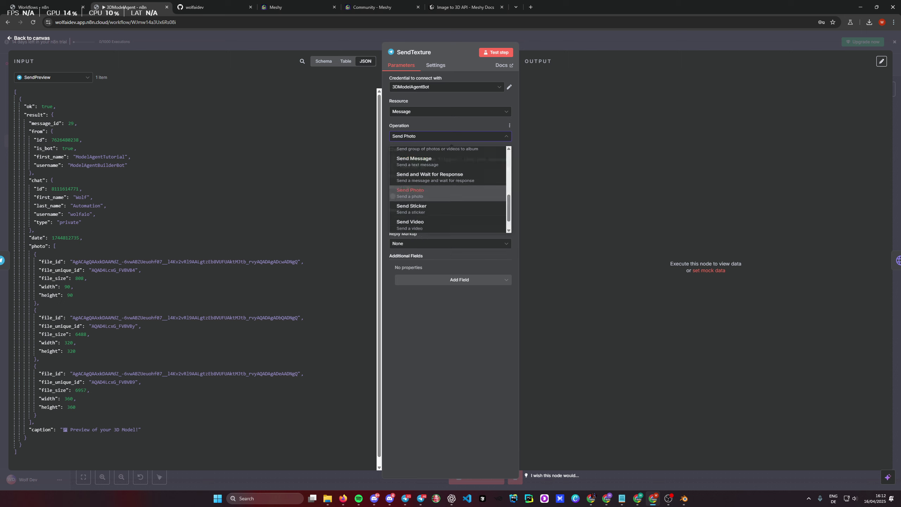
Step: Add a caption to SendTexture reading "🎨 Here is the texture for your 3D model!"
{"action": "left_click", "coordinate": [428, 245]}
{"action": "left_click", "coordinate": [426, 287]}
{"action": "left_click", "coordinate": [430, 280]}
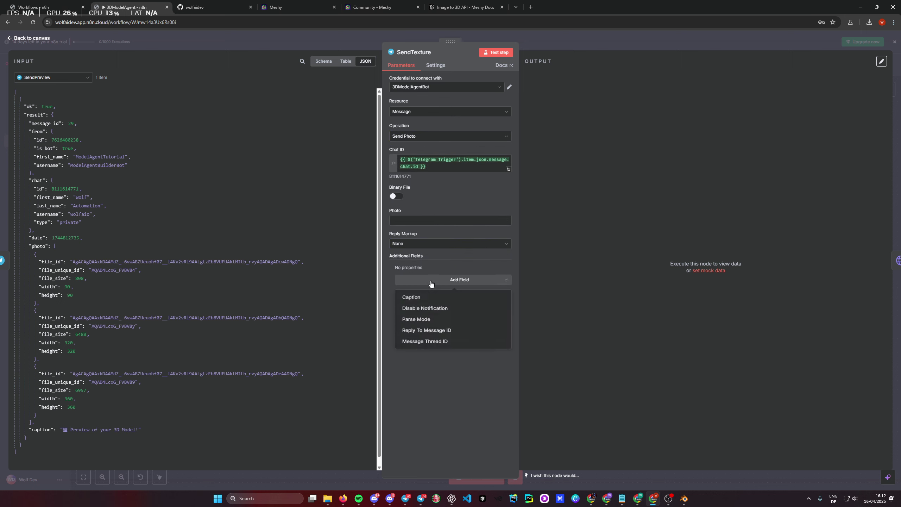
{"action": "left_click", "coordinate": [424, 302]}
{"action": "type", "text": "🎨 Here is the texture for your 3D model!"}
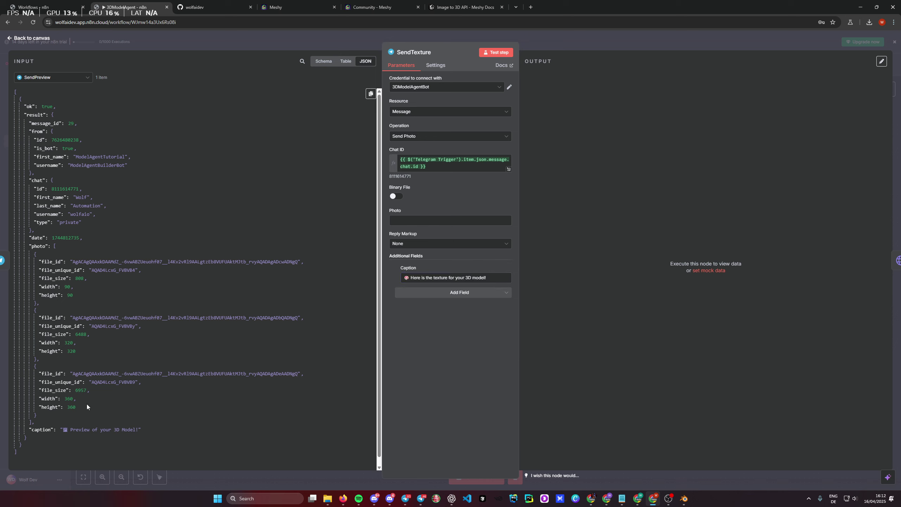
Step: Map SendTexture's Photo field to texture_urls[0].base_color from the Get Updates output
{"action": "left_click", "coordinate": [53, 77]}
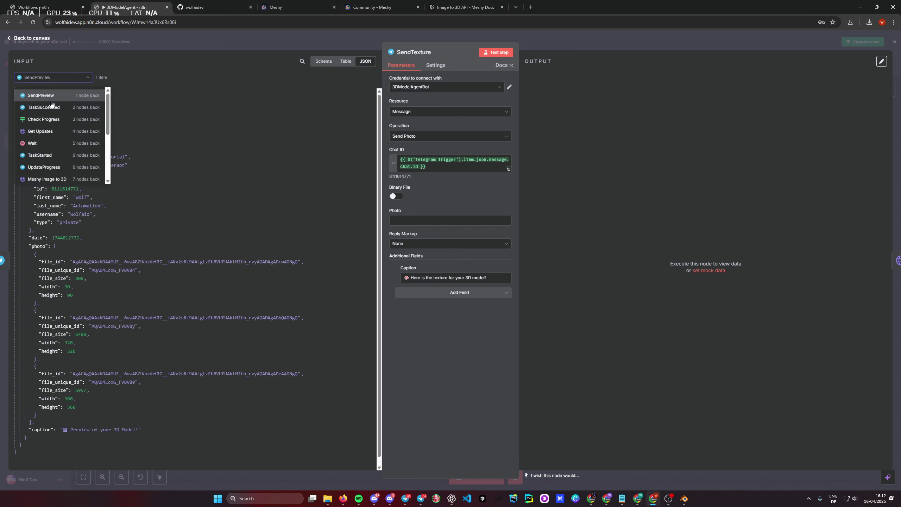
{"action": "left_click", "coordinate": [60, 131]}
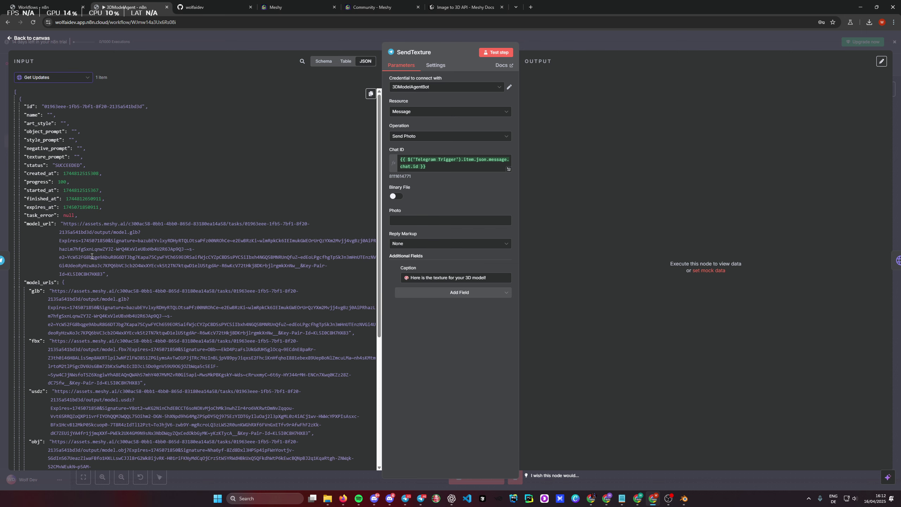
{"action": "scroll", "coordinate": [107, 251], "scroll_direction": "down", "scroll_amount": 5}
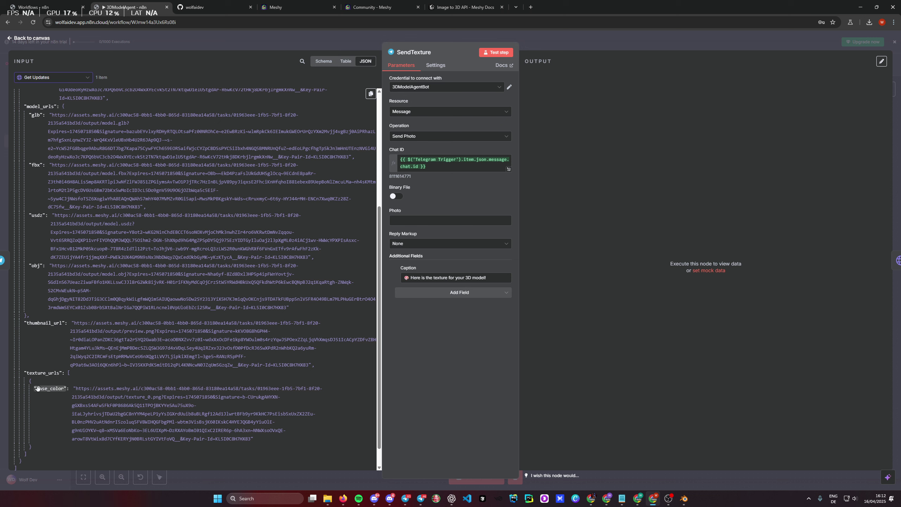
{"action": "left_click_drag", "start_coordinate": [50, 388], "coordinate": [450, 220]}
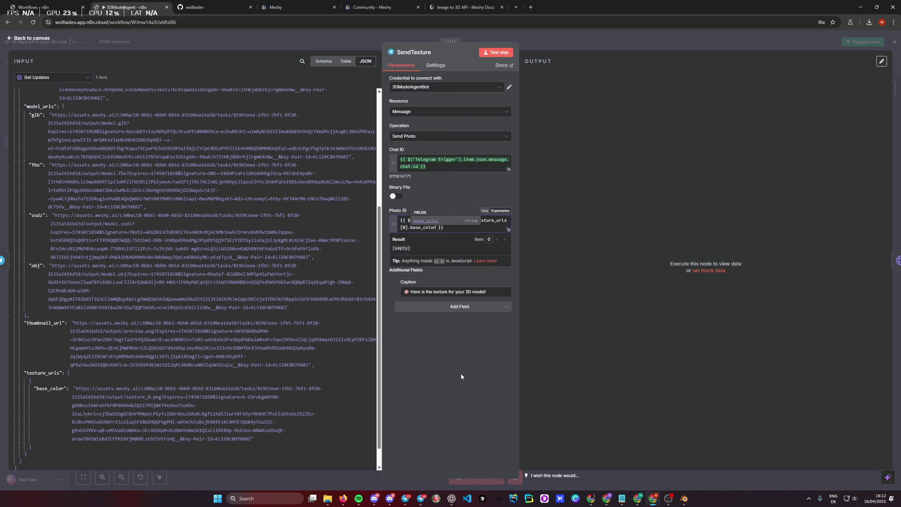
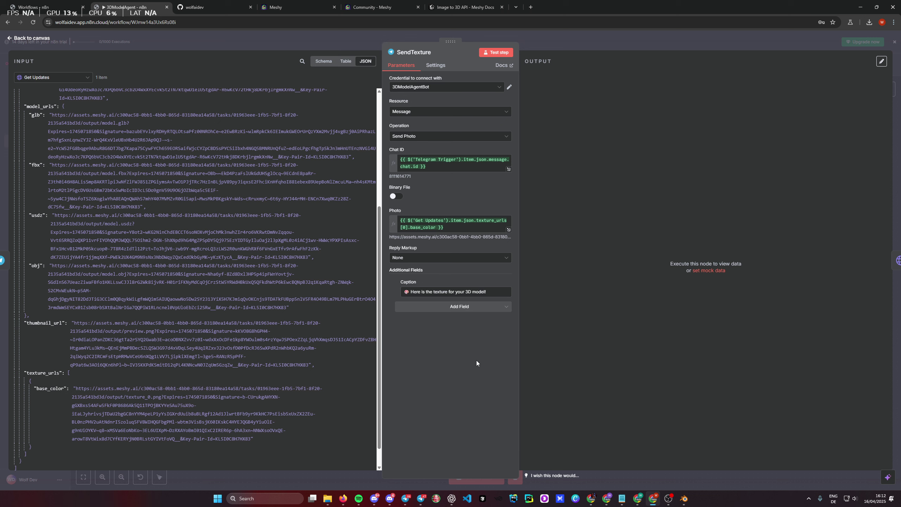
Step: Test the SendTexture node, check the texture photo in the Telegram chat, and return to the workflow canvas
{"action": "left_click", "coordinate": [493, 58]}
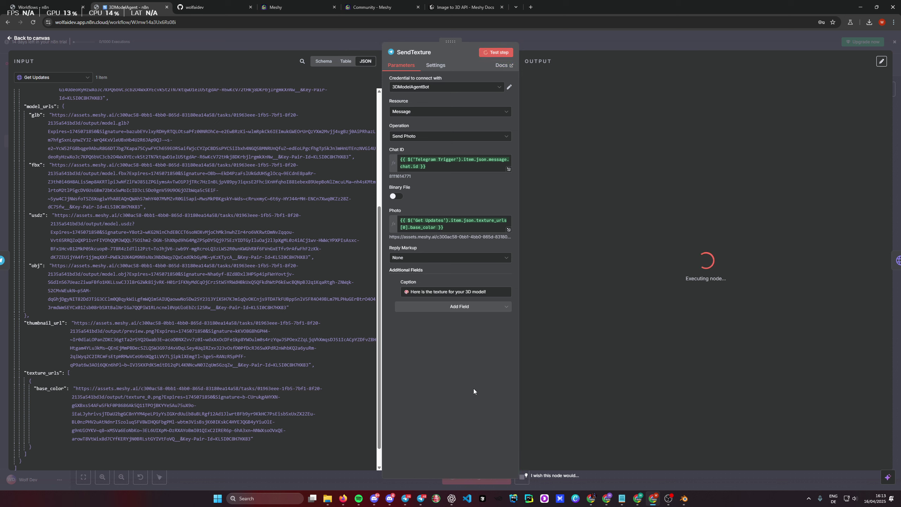
{"action": "key", "text": "alt+Tab"}
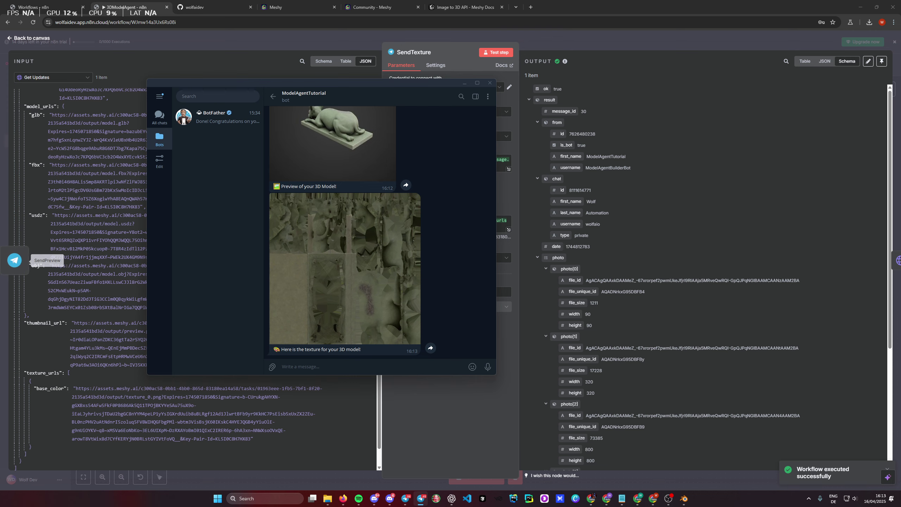
{"action": "left_click", "coordinate": [14, 260]}
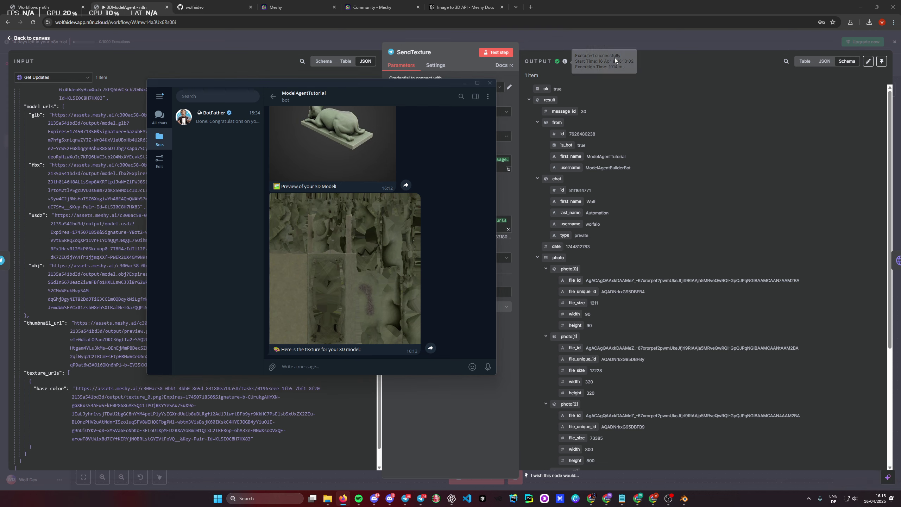
{"action": "left_click", "coordinate": [576, 47]}
Step: Set the Download 3D Model node's URL to {{ $('Get Updates').item.json.model_url }} and test the node
{"action": "double_click", "coordinate": [596, 251]}
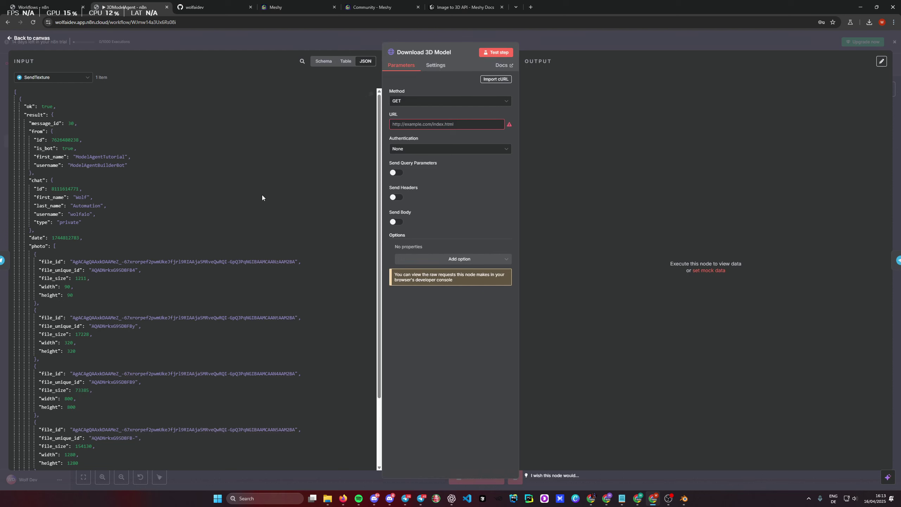
{"action": "left_click", "coordinate": [42, 77]}
{"action": "left_click", "coordinate": [44, 144]}
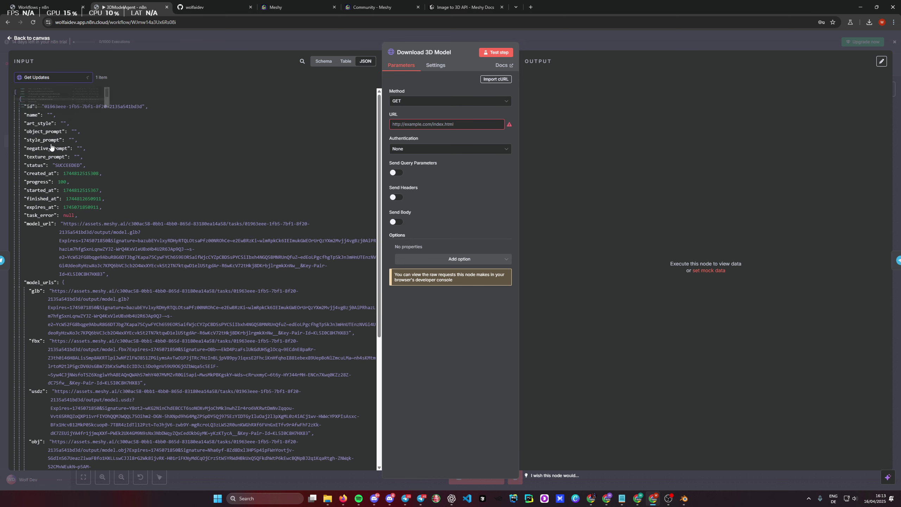
{"action": "scroll", "coordinate": [200, 186], "scroll_direction": "down", "scroll_amount": 2}
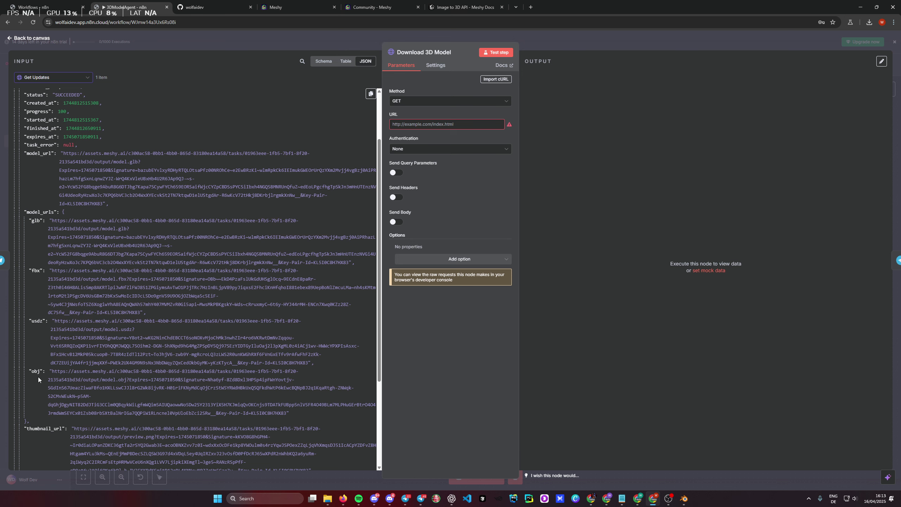
{"action": "scroll", "coordinate": [38, 377], "scroll_direction": "up", "scroll_amount": 2}
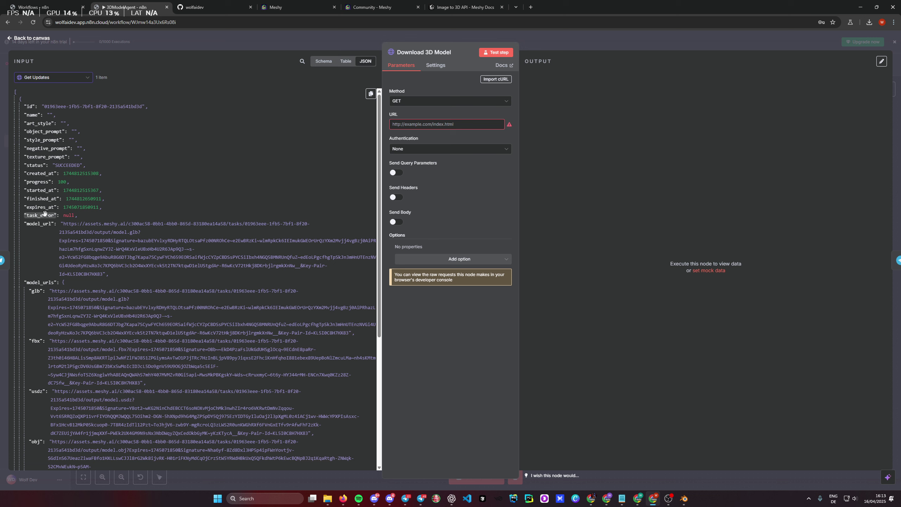
{"action": "left_click", "coordinate": [420, 120]}
{"action": "type", "text": "{{ $('Get Updates').item.json.model_url }}"}
{"action": "left_click", "coordinate": [464, 349]}
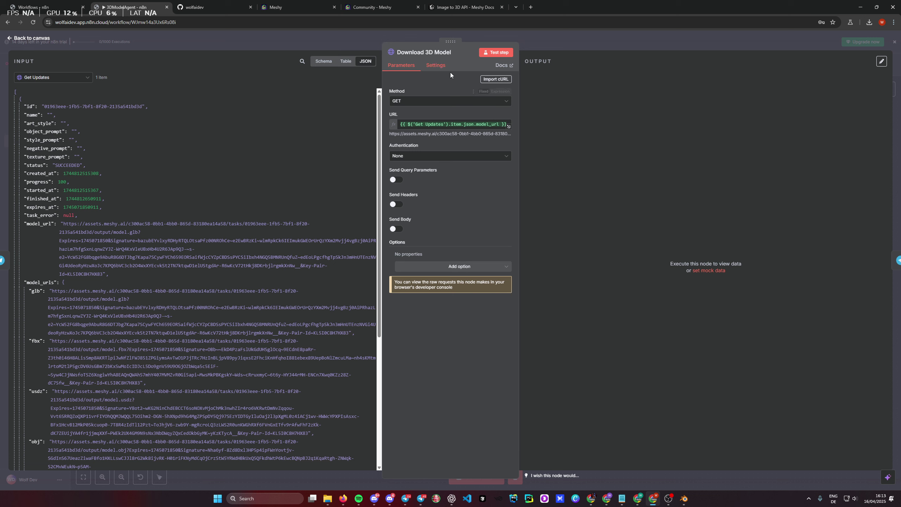
{"action": "left_click", "coordinate": [496, 52]}
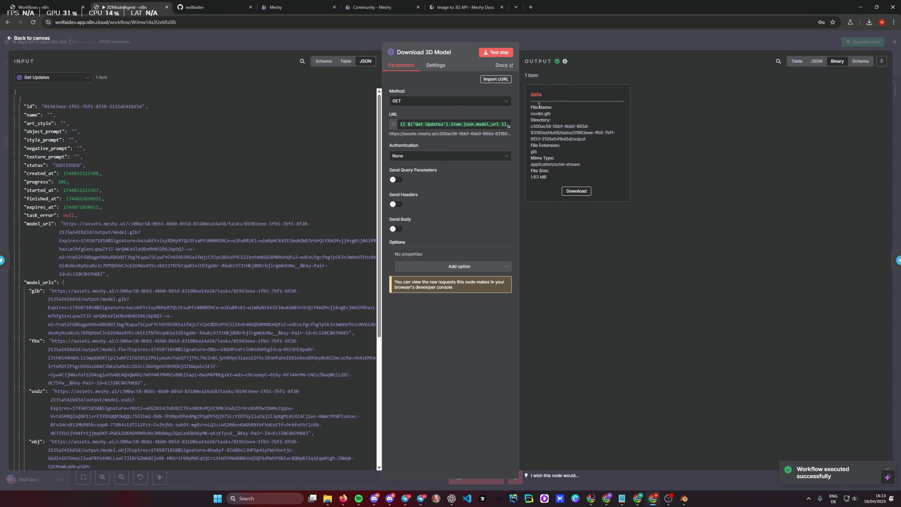
{"action": "left_click", "coordinate": [578, 35]}
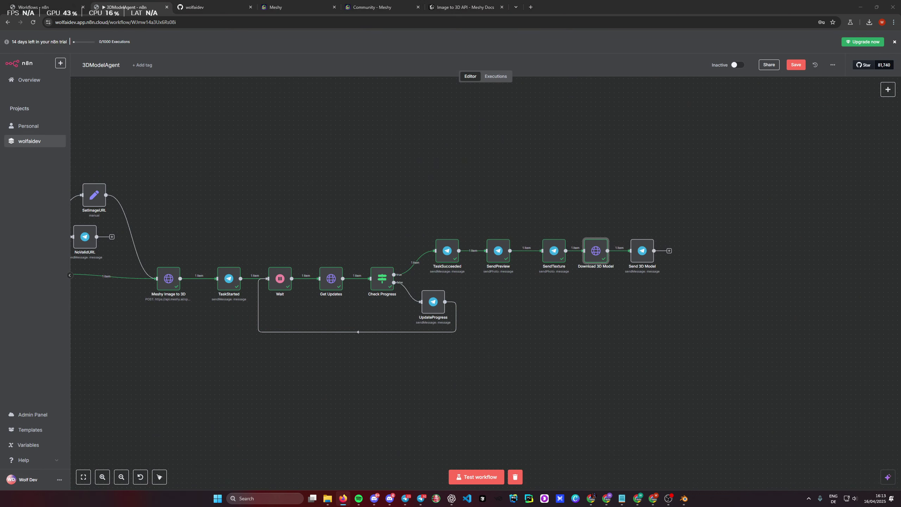
Step: Configure the Send 3D Model node to Send Document with Binary File enabled, using the input binary field data
{"action": "left_click", "coordinate": [641, 246]}
{"action": "double_click", "coordinate": [641, 246]}
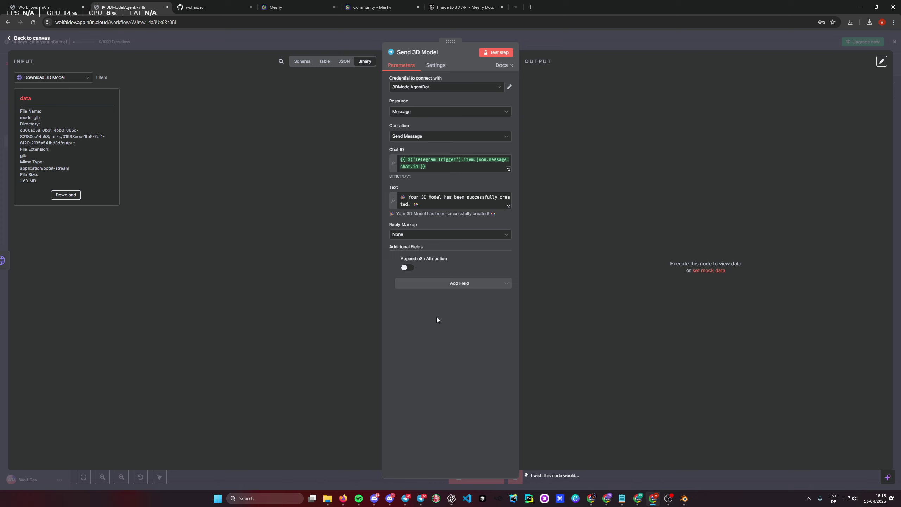
{"action": "left_click", "coordinate": [425, 137]}
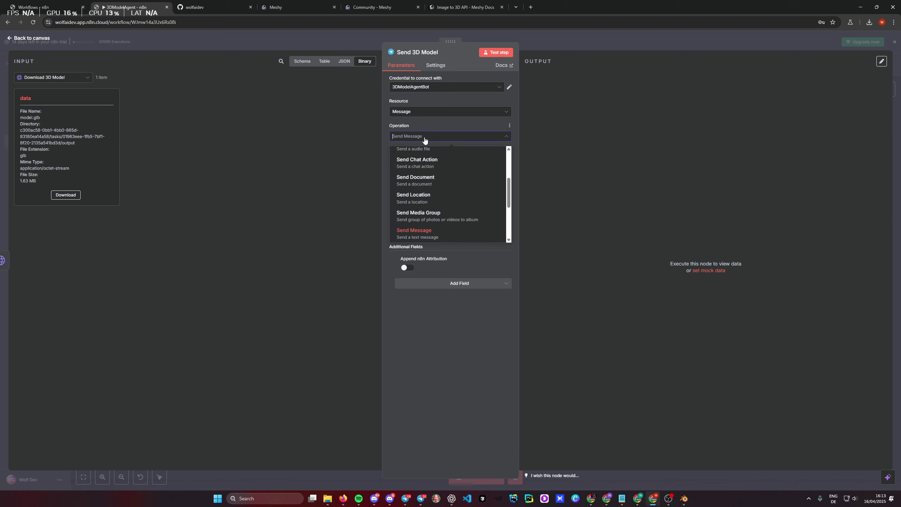
{"action": "left_click", "coordinate": [446, 181]}
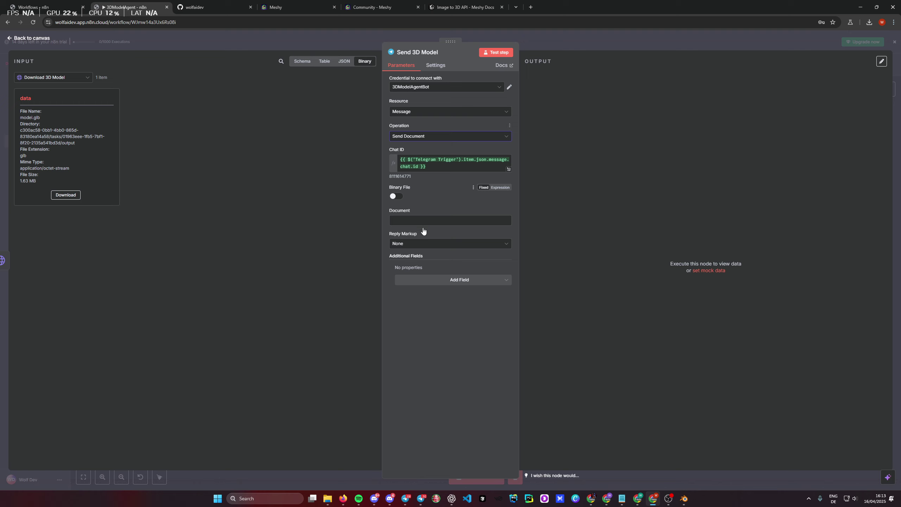
{"action": "left_click", "coordinate": [396, 196]}
{"action": "double_click", "coordinate": [397, 220]}
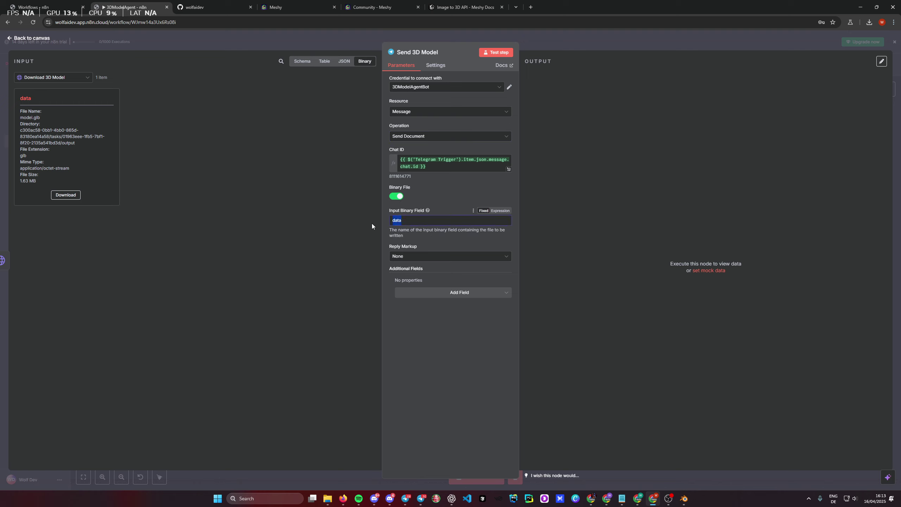
{"action": "left_click", "coordinate": [432, 360]}
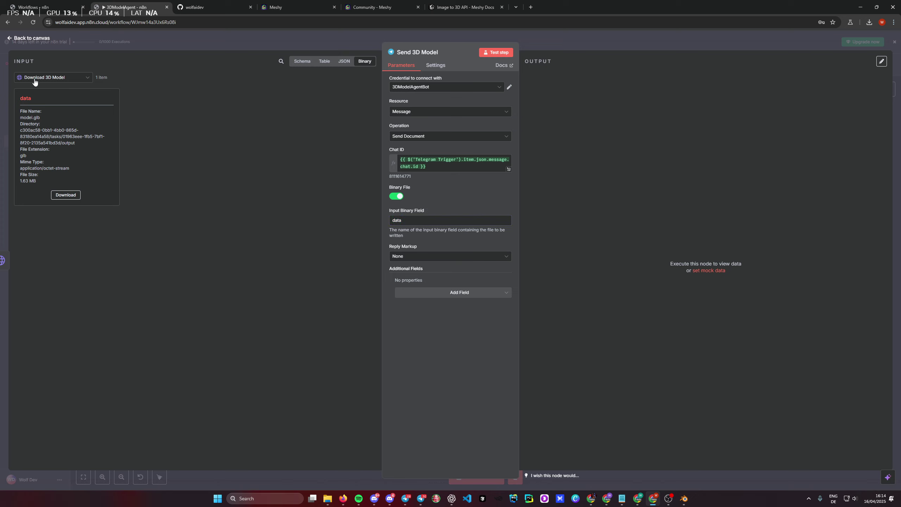
{"action": "double_click", "coordinate": [32, 101]}
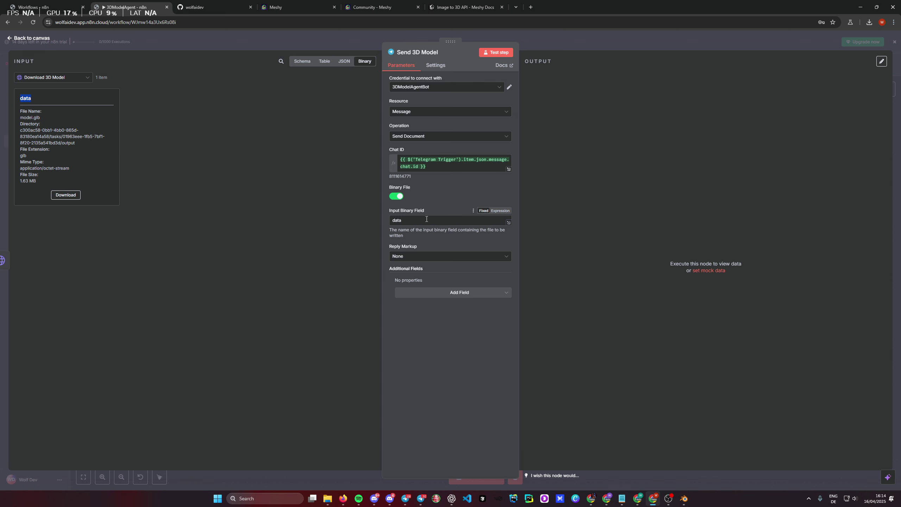
{"action": "left_click", "coordinate": [420, 311]}
Step: Test the Send 3D Model node and check the delivered file in the Telegram chat
{"action": "left_click", "coordinate": [489, 53]}
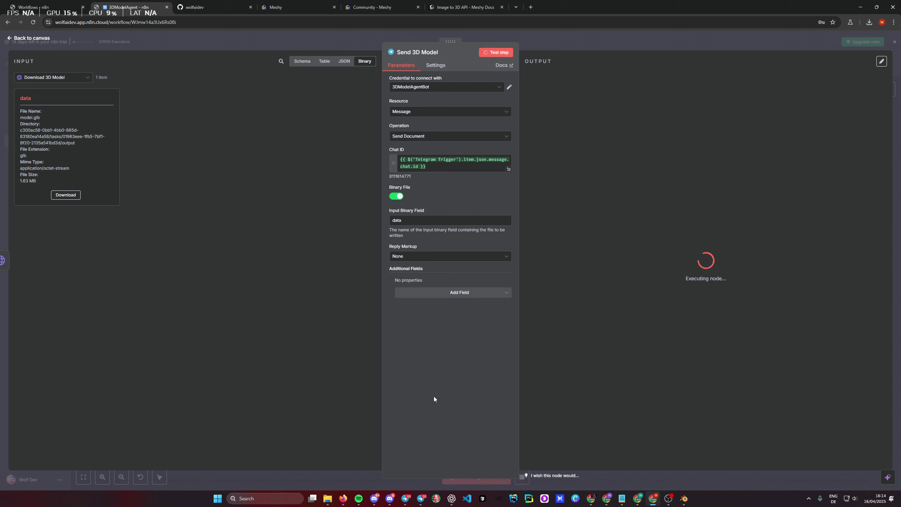
{"action": "left_click", "coordinate": [421, 498]}
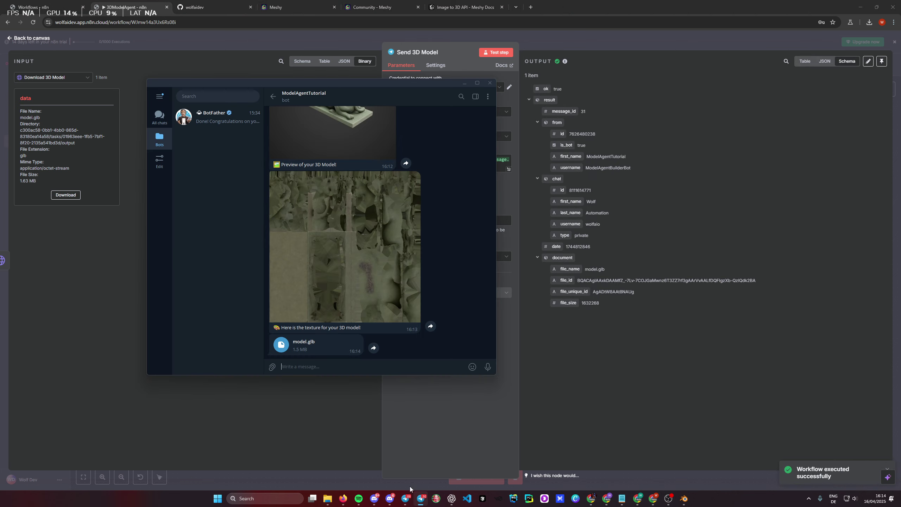
Step: Locate the received model.glb on disk from the Telegram chat and import it into the open Blender scene as glTF 2.0
{"action": "right_click", "coordinate": [322, 352]}
{"action": "left_click", "coordinate": [365, 388]}
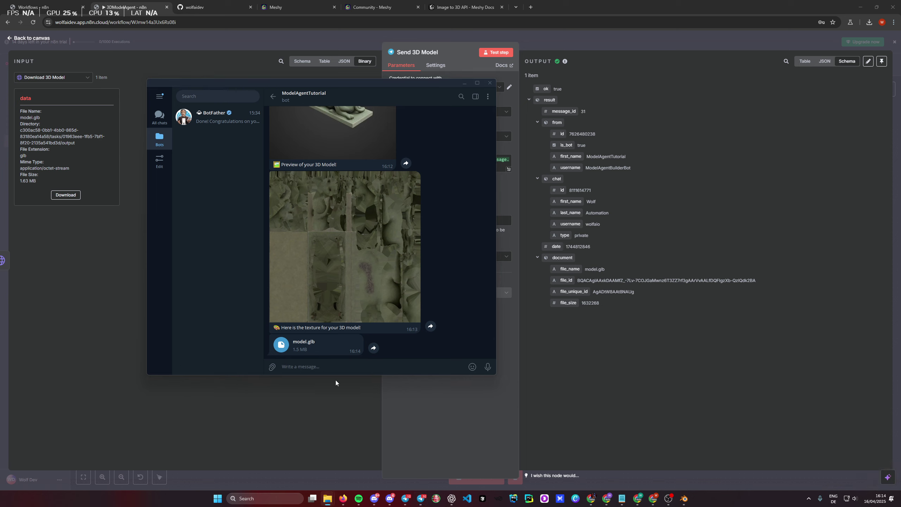
{"action": "left_click", "coordinate": [684, 499]}
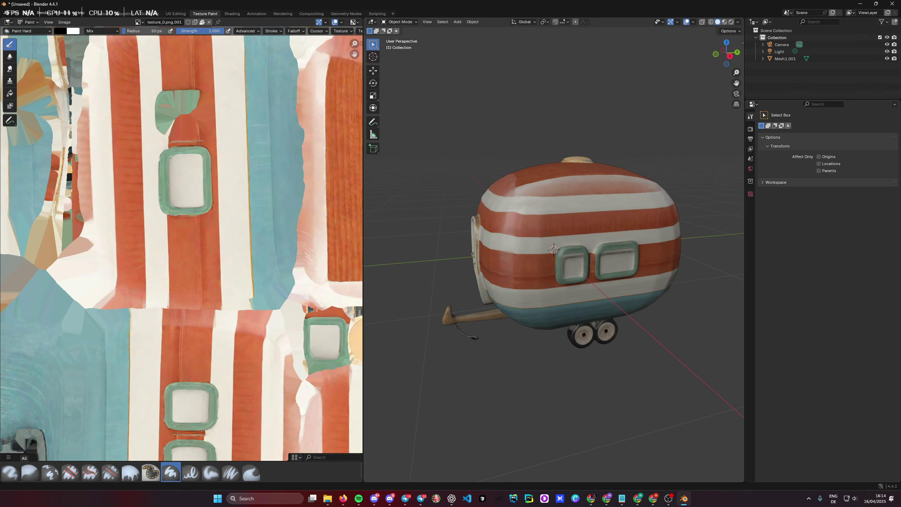
{"action": "left_click_drag", "start_coordinate": [616, 330], "coordinate": [616, 331]}
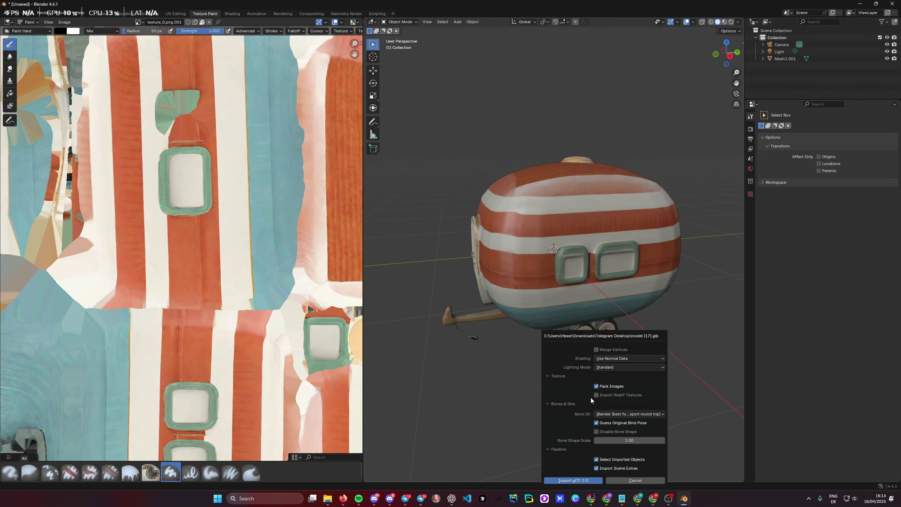
{"action": "left_click", "coordinate": [564, 480]}
Step: Delete the striped caravan mesh from the scene and display the Image_0 texture in the image editor
{"action": "left_click", "coordinate": [634, 192]}
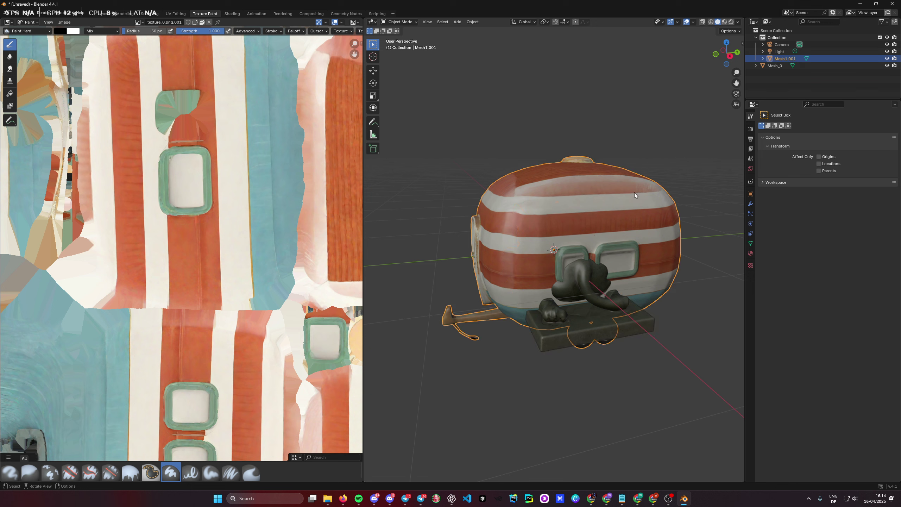
{"action": "key", "text": "Delete"}
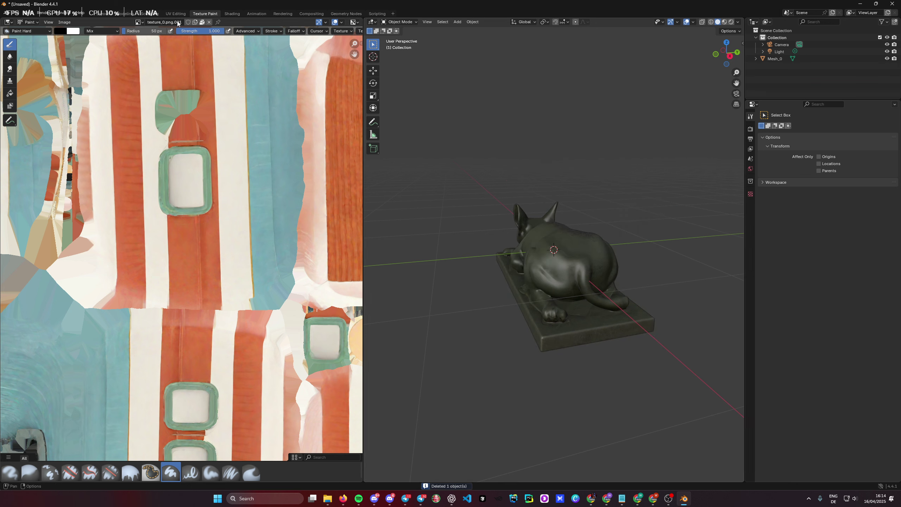
{"action": "left_click", "coordinate": [140, 23]}
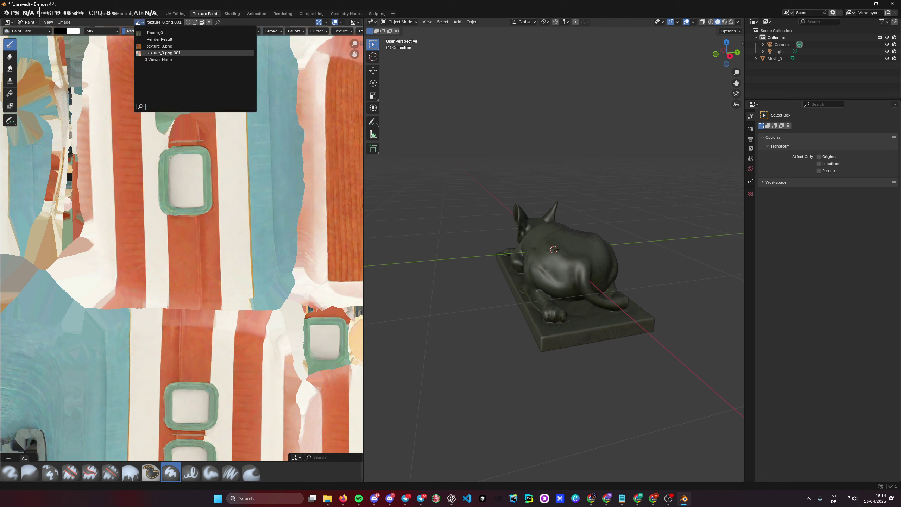
{"action": "left_click", "coordinate": [156, 32]}
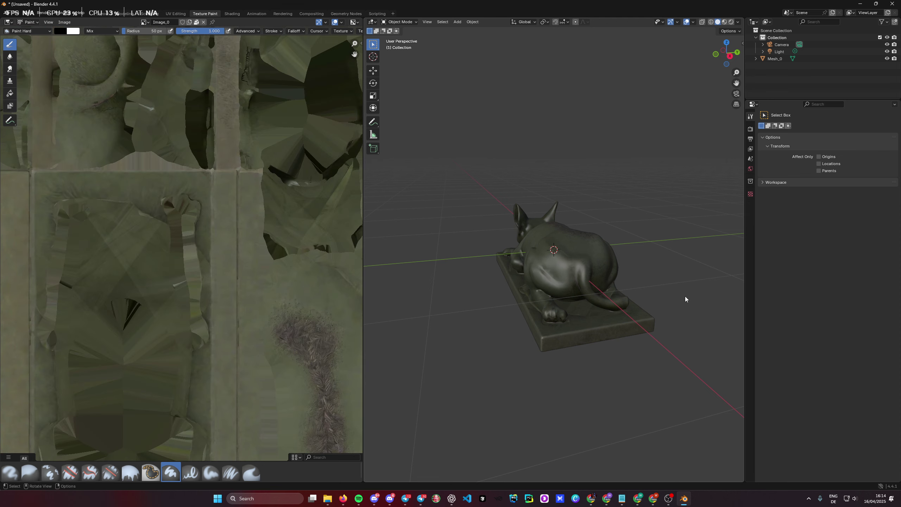
Step: Inspect the imported dog statue from several sides, comparing its solid and material preview shading
{"action": "mouse_move", "coordinate": [686, 298]}
{"action": "left_mouse_down"}
{"action": "mouse_move", "coordinate": [548, 250]}
{"action": "mouse_move", "coordinate": [655, 214]}
{"action": "mouse_move", "coordinate": [574, 265]}
{"action": "mouse_move", "coordinate": [617, 267]}
{"action": "mouse_move", "coordinate": [491, 265]}
{"action": "mouse_move", "coordinate": [647, 258]}
{"action": "mouse_move", "coordinate": [518, 262]}
{"action": "mouse_move", "coordinate": [637, 262]}
{"action": "mouse_move", "coordinate": [530, 266]}
{"action": "mouse_move", "coordinate": [622, 258]}
{"action": "mouse_move", "coordinate": [542, 257]}
{"action": "mouse_move", "coordinate": [603, 260]}
{"action": "mouse_move", "coordinate": [651, 40]}
{"action": "left_mouse_up"}
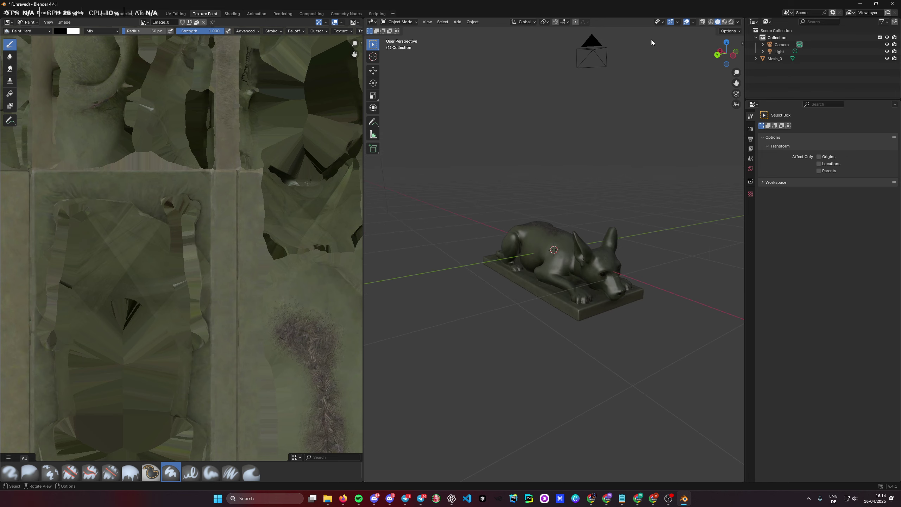
{"action": "key", "text": "shift+z"}
{"action": "mouse_move", "coordinate": [567, 198]}
{"action": "left_mouse_down"}
{"action": "mouse_move", "coordinate": [588, 219]}
{"action": "mouse_move", "coordinate": [495, 223]}
{"action": "mouse_move", "coordinate": [477, 181]}
{"action": "mouse_move", "coordinate": [482, 212]}
{"action": "mouse_move", "coordinate": [575, 228]}
{"action": "mouse_move", "coordinate": [572, 201]}
{"action": "mouse_move", "coordinate": [674, 33]}
{"action": "left_mouse_up"}
{"action": "left_click", "coordinate": [718, 23]}
{"action": "left_click_drag", "start_coordinate": [543, 215], "coordinate": [487, 215]}
{"action": "left_click", "coordinate": [725, 22]}
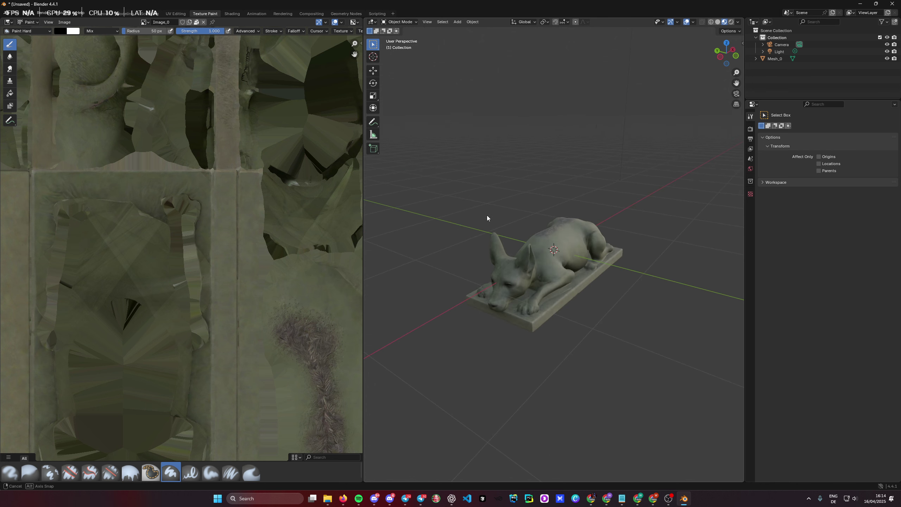
{"action": "left_click", "coordinate": [717, 23]}
Step: Switch to the Telegram bot chat and compare the submitted dog statue image with the 3D model in Blender
{"action": "left_click", "coordinate": [421, 498]}
{"action": "scroll", "coordinate": [348, 238], "scroll_direction": "up", "scroll_amount": 10}
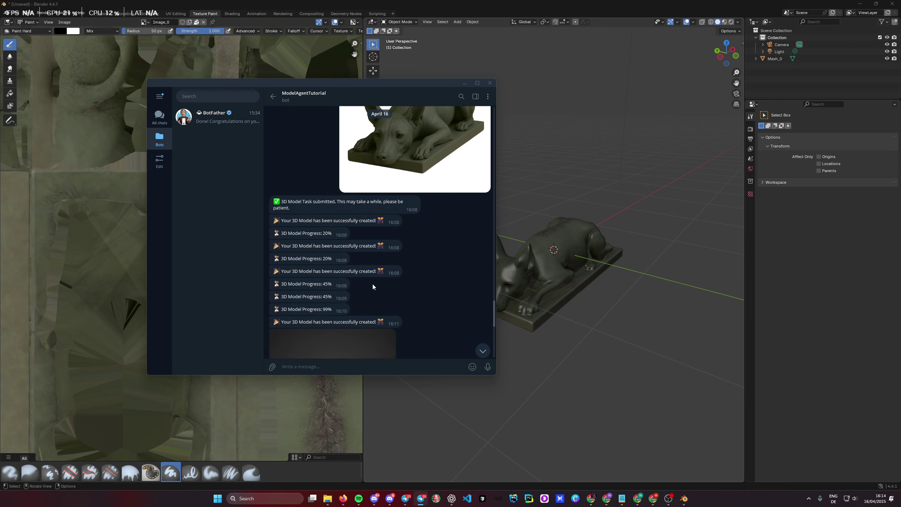
{"action": "left_click", "coordinate": [351, 231]}
{"action": "key", "text": "Escape"}
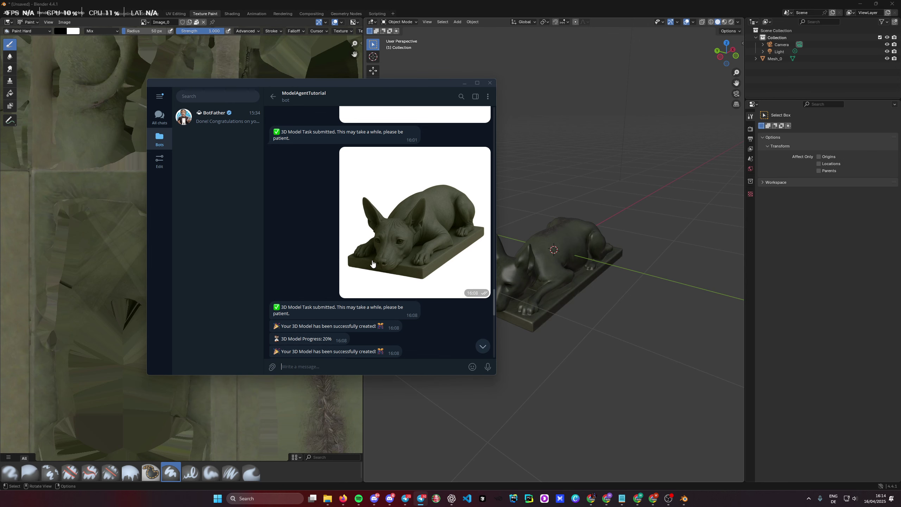
{"action": "left_click_drag", "start_coordinate": [367, 89], "coordinate": [279, 87]}
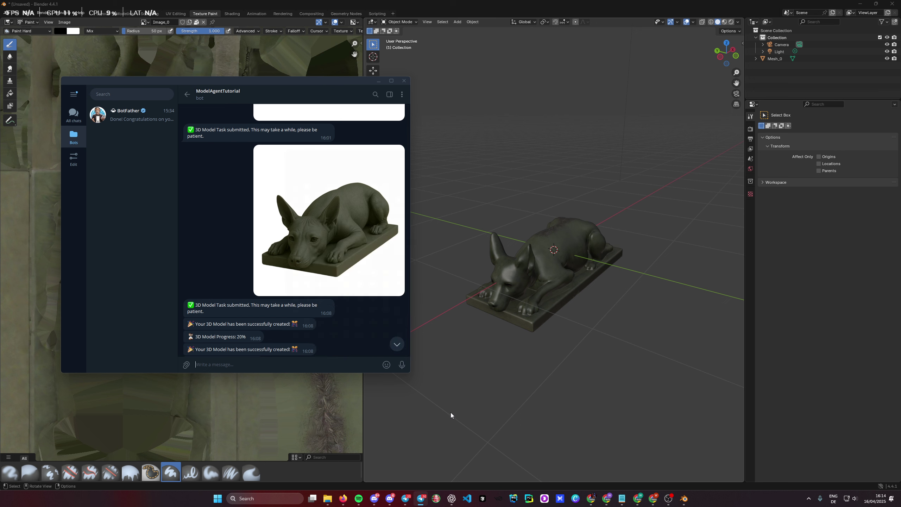
{"action": "mouse_move", "coordinate": [476, 298]}
{"action": "left_mouse_down"}
{"action": "mouse_move", "coordinate": [616, 286]}
{"action": "mouse_move", "coordinate": [481, 297]}
{"action": "left_mouse_up"}
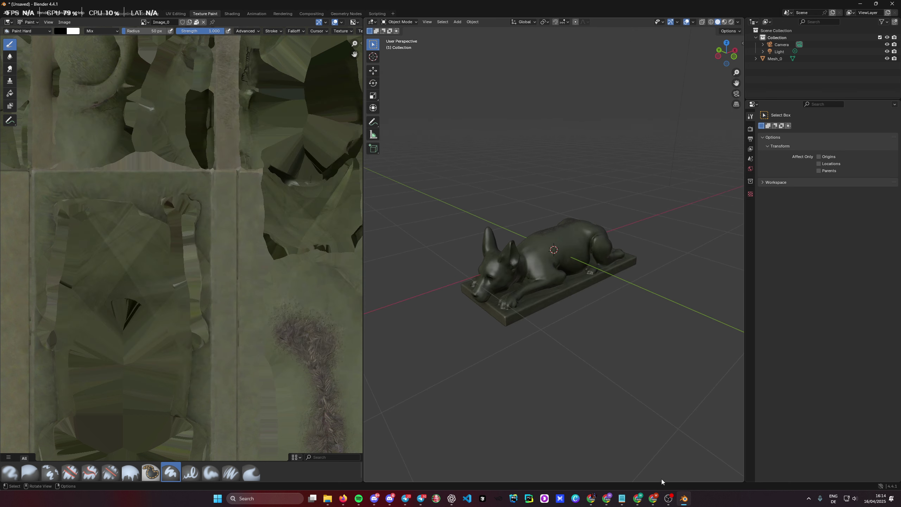
Step: Switch to the n8n editor in the browser and save the 3DModelAgent workflow
{"action": "left_click", "coordinate": [655, 498]}
{"action": "left_click", "coordinate": [557, 35]}
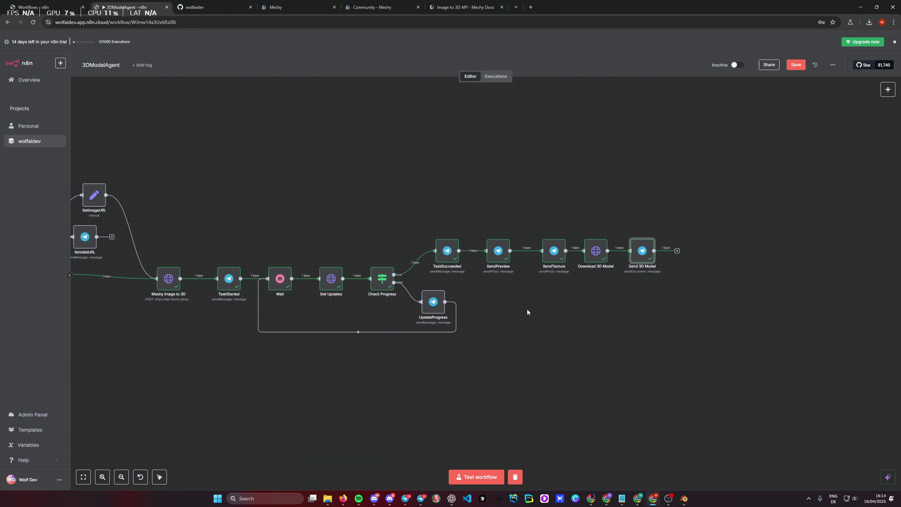
{"action": "left_click", "coordinate": [797, 66]}
Step: Examine the workflow from the Telegram Trigger and admin check through the text and photo branches to the Meshy Image to 3D node
{"action": "scroll", "coordinate": [479, 338], "scroll_direction": "down", "scroll_amount": 2}
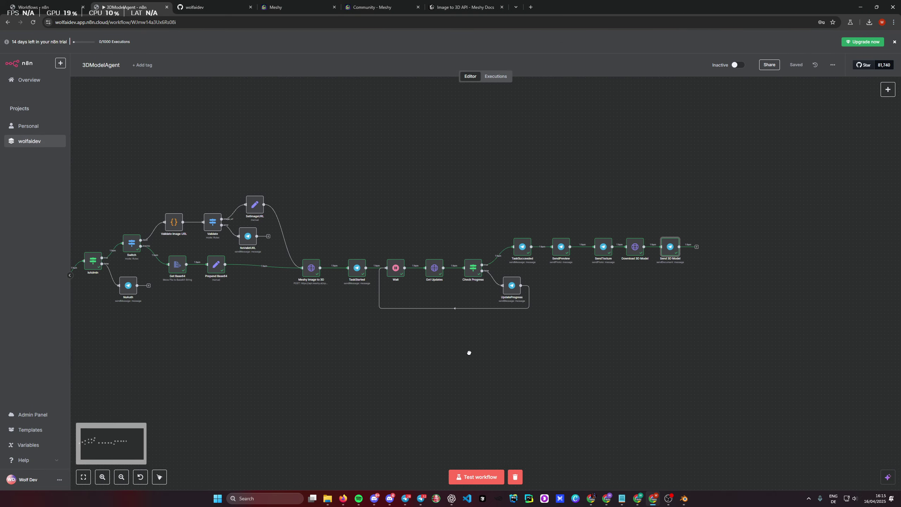
{"action": "scroll", "coordinate": [469, 353], "scroll_direction": "left", "scroll_amount": 3}
{"action": "scroll", "coordinate": [358, 339], "scroll_direction": "left", "scroll_amount": 5}
{"action": "scroll", "coordinate": [348, 350], "scroll_direction": "up", "scroll_amount": 3}
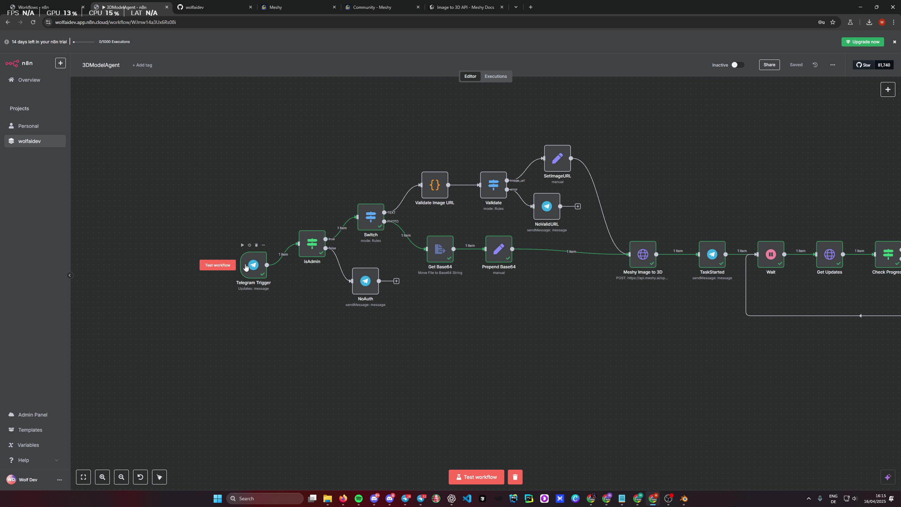
{"action": "scroll", "coordinate": [245, 269], "scroll_direction": "right", "scroll_amount": 3}
{"action": "scroll", "coordinate": [241, 277], "scroll_direction": "up", "scroll_amount": 1}
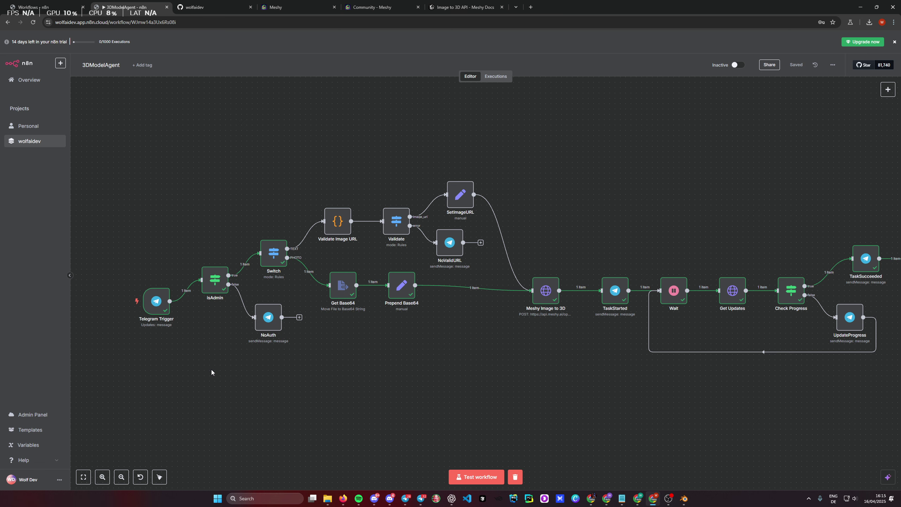
{"action": "scroll", "coordinate": [283, 352], "scroll_direction": "up", "scroll_amount": 2}
{"action": "scroll", "coordinate": [284, 351], "scroll_direction": "right", "scroll_amount": 2}
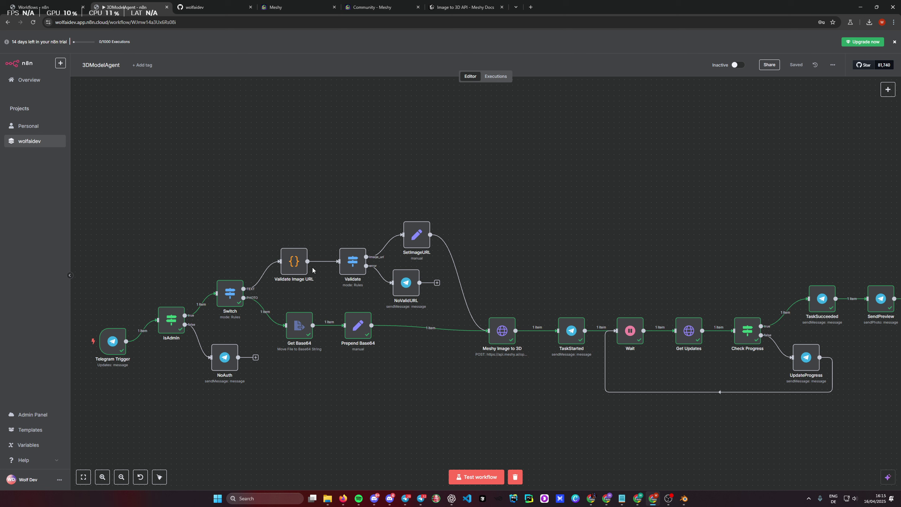
{"action": "scroll", "coordinate": [312, 267], "scroll_direction": "right", "scroll_amount": 4}
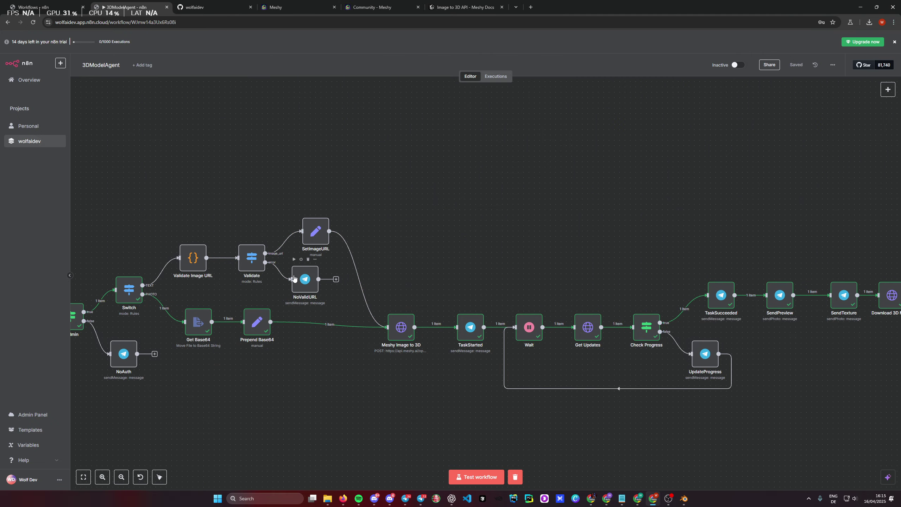
{"action": "scroll", "coordinate": [314, 296], "scroll_direction": "right", "scroll_amount": 3}
{"action": "scroll", "coordinate": [314, 297], "scroll_direction": "down", "scroll_amount": 2}
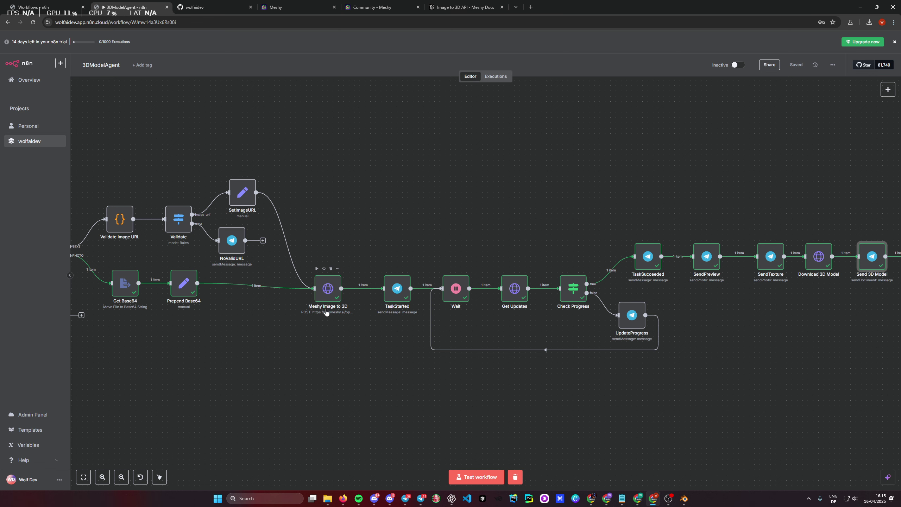
{"action": "scroll", "coordinate": [331, 293], "scroll_direction": "left", "scroll_amount": 5}
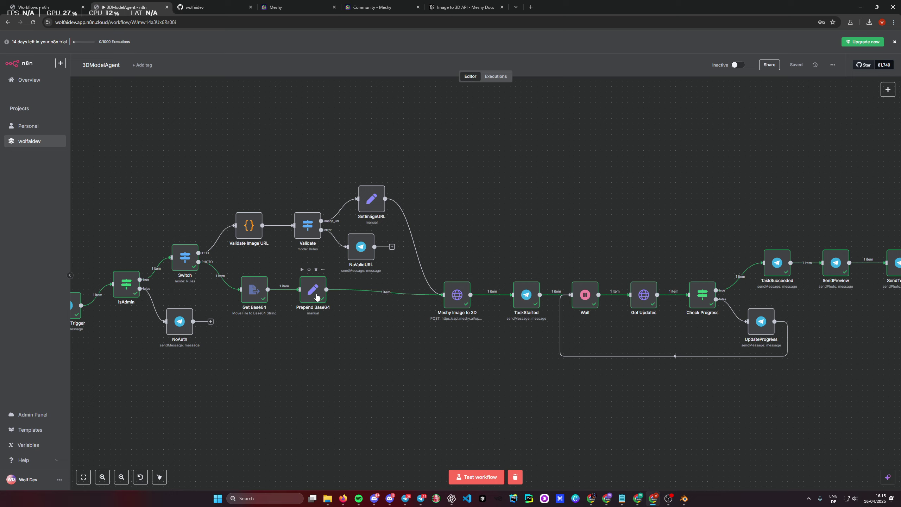
{"action": "scroll", "coordinate": [321, 294], "scroll_direction": "right", "scroll_amount": 5}
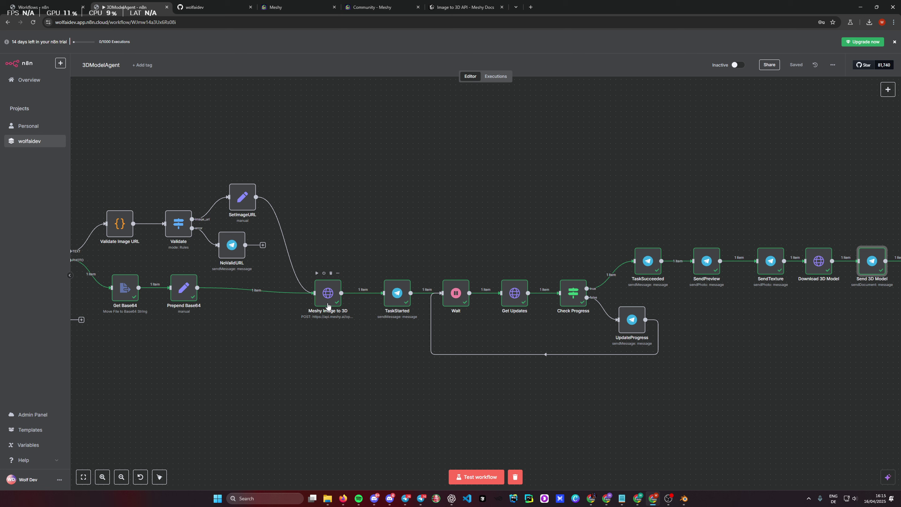
Step: Compare the progress-check loop with the Telegram progress messages, and examine the nodes from TaskSucceeded to Send 3D Model
{"action": "left_click_drag", "start_coordinate": [402, 294], "coordinate": [323, 292]}
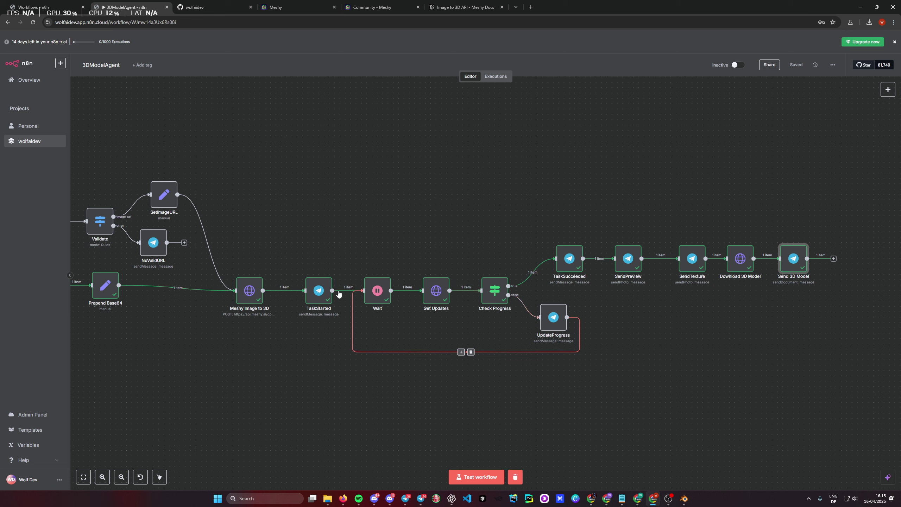
{"action": "key", "text": "alt+Tab"}
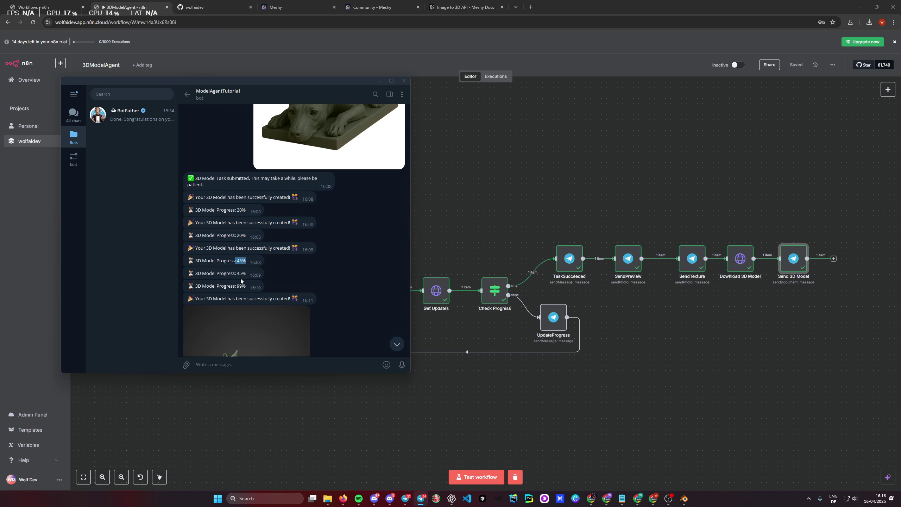
{"action": "left_click", "coordinate": [523, 407]}
{"action": "left_click_drag", "start_coordinate": [622, 338], "coordinate": [599, 349]}
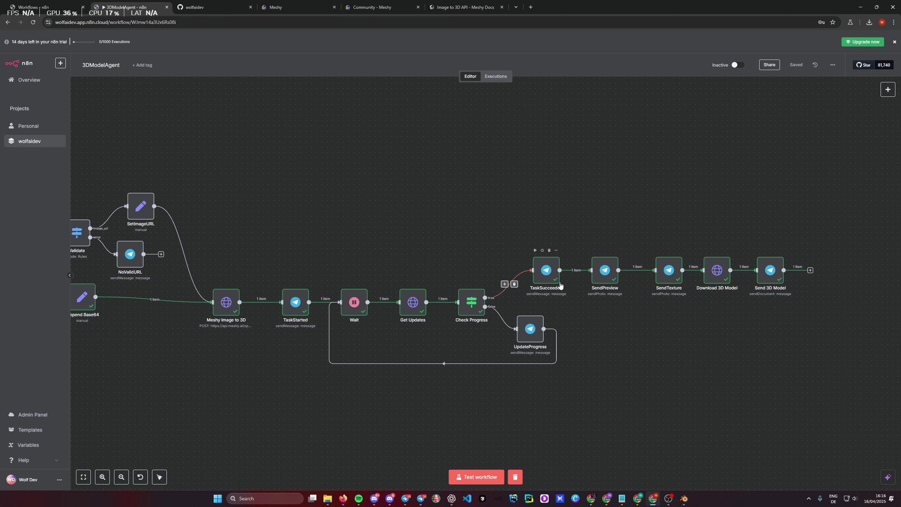
{"action": "left_click_drag", "start_coordinate": [542, 253], "coordinate": [316, 274]}
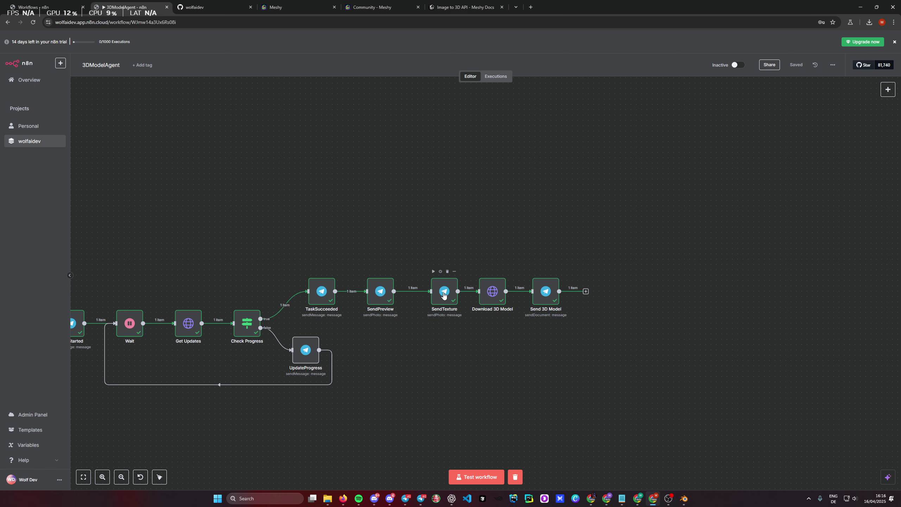
Step: Review the complete workflow in one view and check it against the bot's progress messages in the Telegram chat
{"action": "left_click_drag", "start_coordinate": [434, 360], "coordinate": [693, 323]}
{"action": "scroll", "coordinate": [631, 336], "scroll_direction": "down", "scroll_amount": 1}
{"action": "left_click_drag", "start_coordinate": [411, 377], "coordinate": [527, 369]}
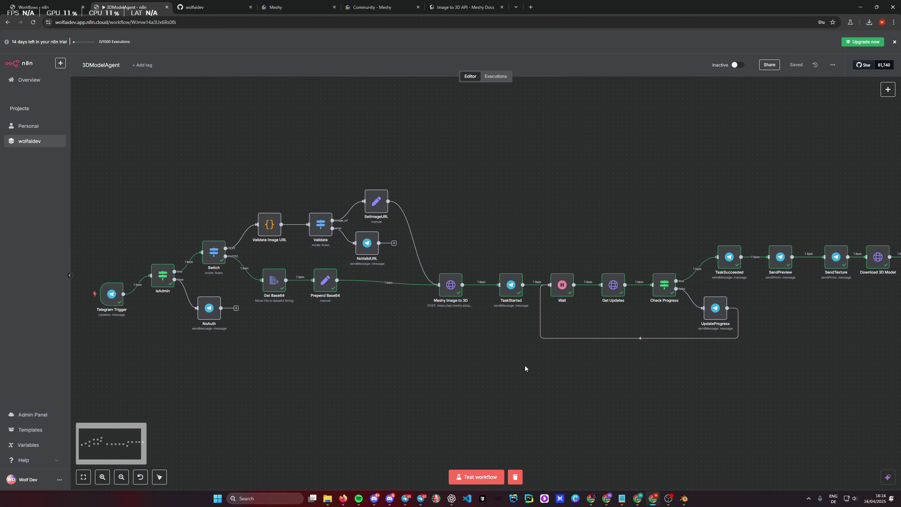
{"action": "scroll", "coordinate": [525, 366], "scroll_direction": "down", "scroll_amount": 1}
{"action": "left_click_drag", "start_coordinate": [704, 369], "coordinate": [671, 376]}
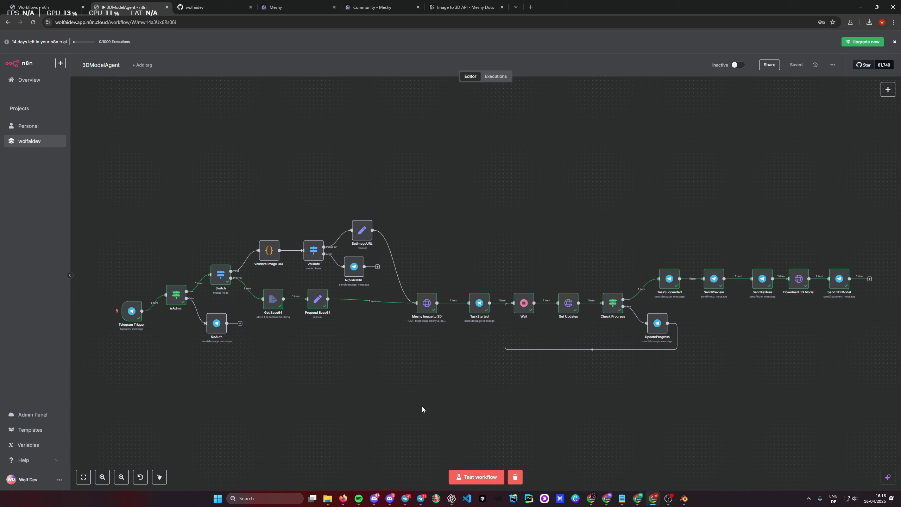
{"action": "left_click", "coordinate": [421, 499]}
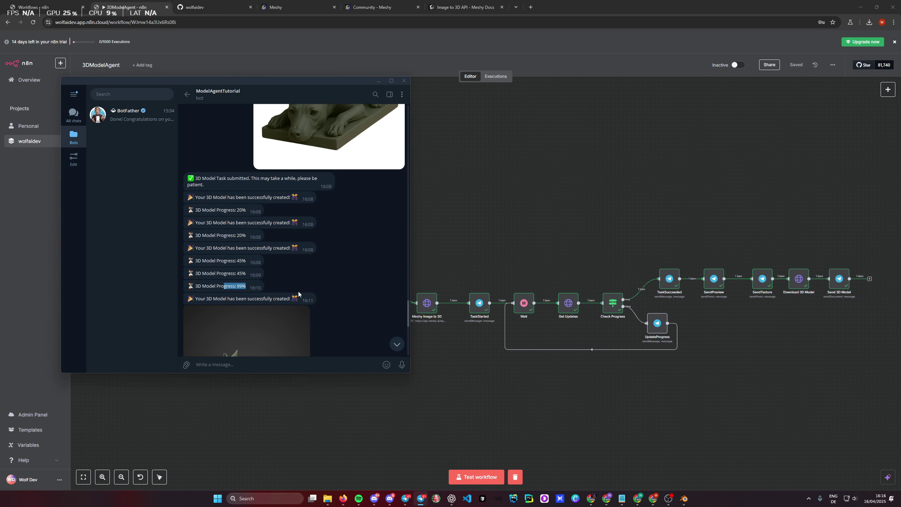
{"action": "key", "text": "alt+Tab"}
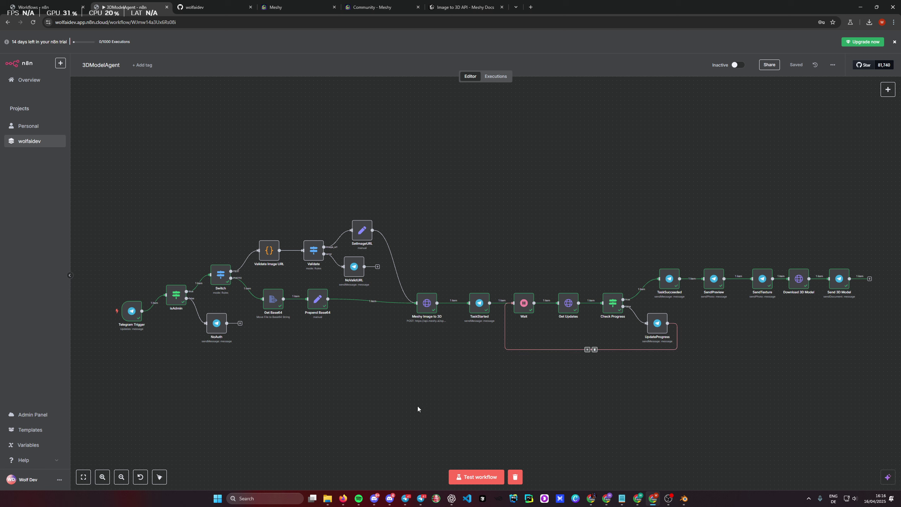